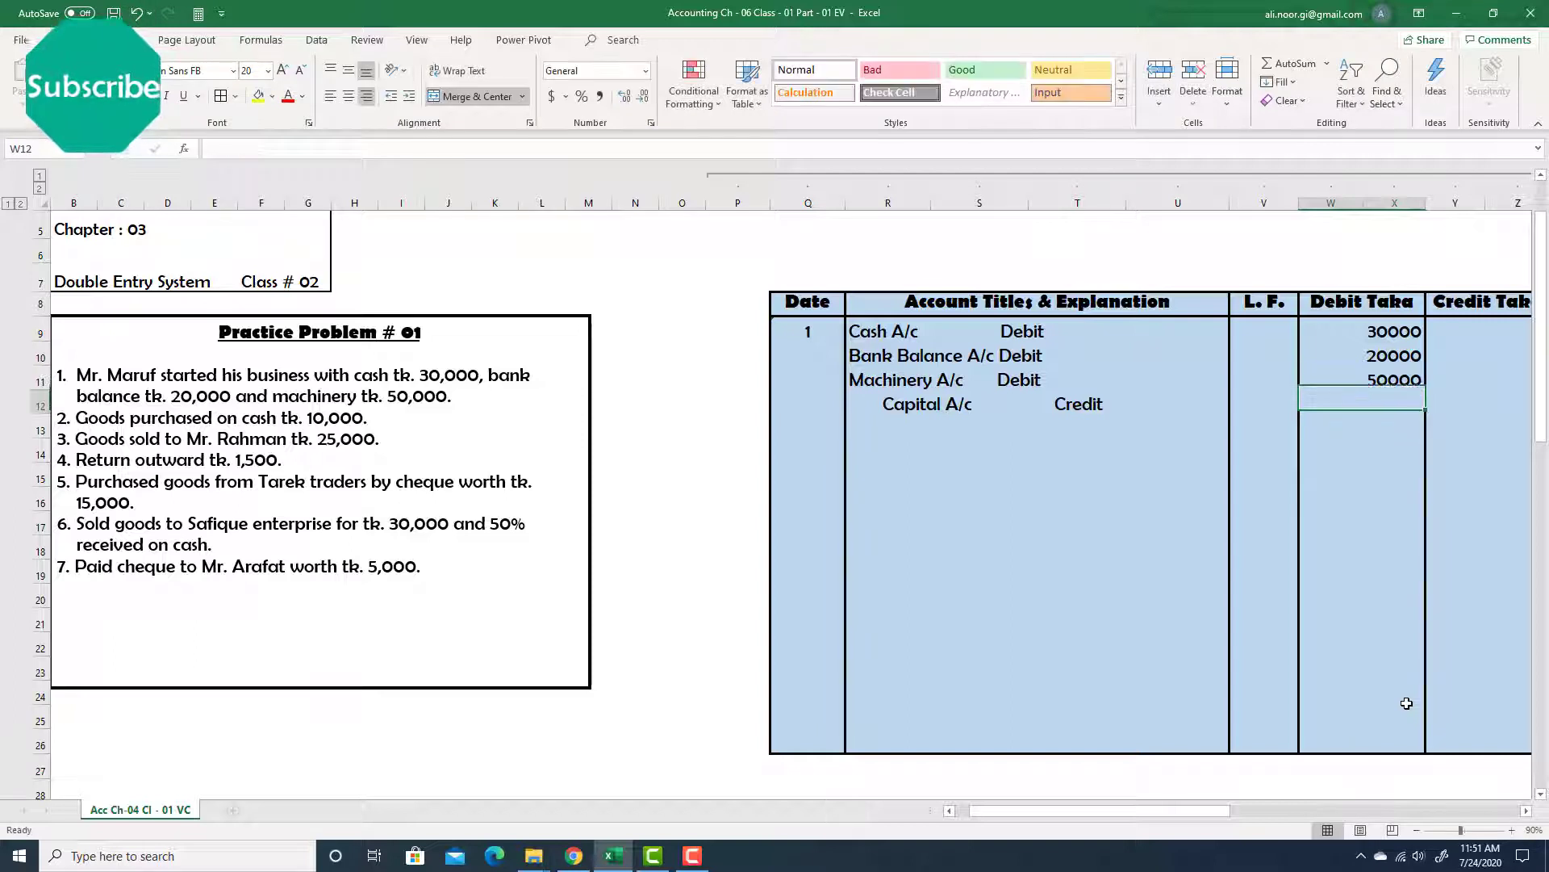
Enter =sum(W9:X11) in the Credit Taka cell of the Capital A/c row to total the three debit amounts.
{"action": "key", "text": "Right"}
{"action": "type", "text": "="}
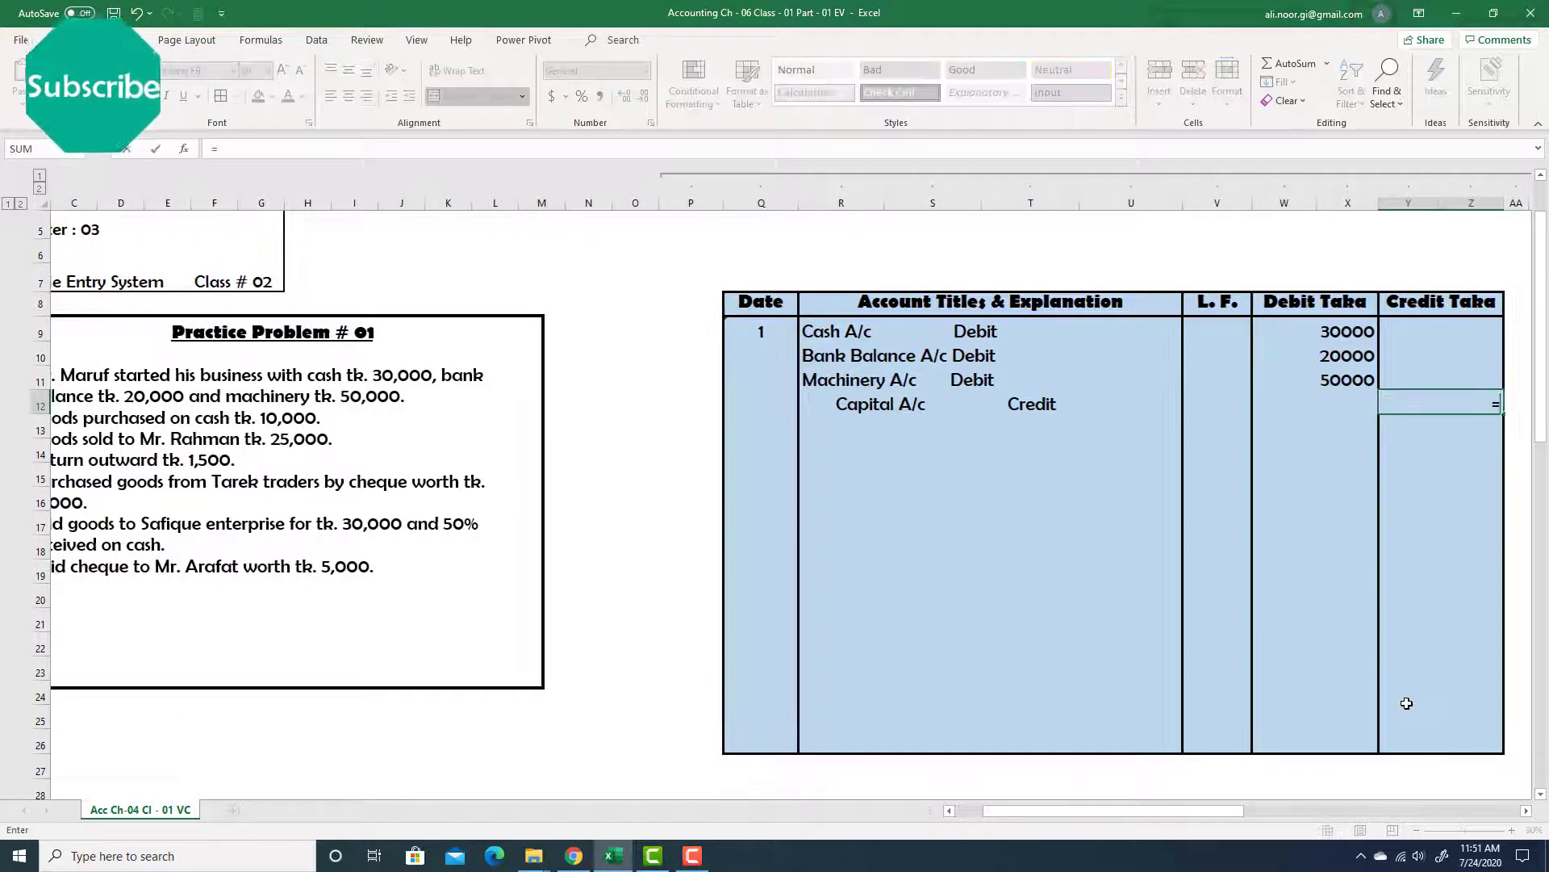
{"action": "type", "text": "sum("}
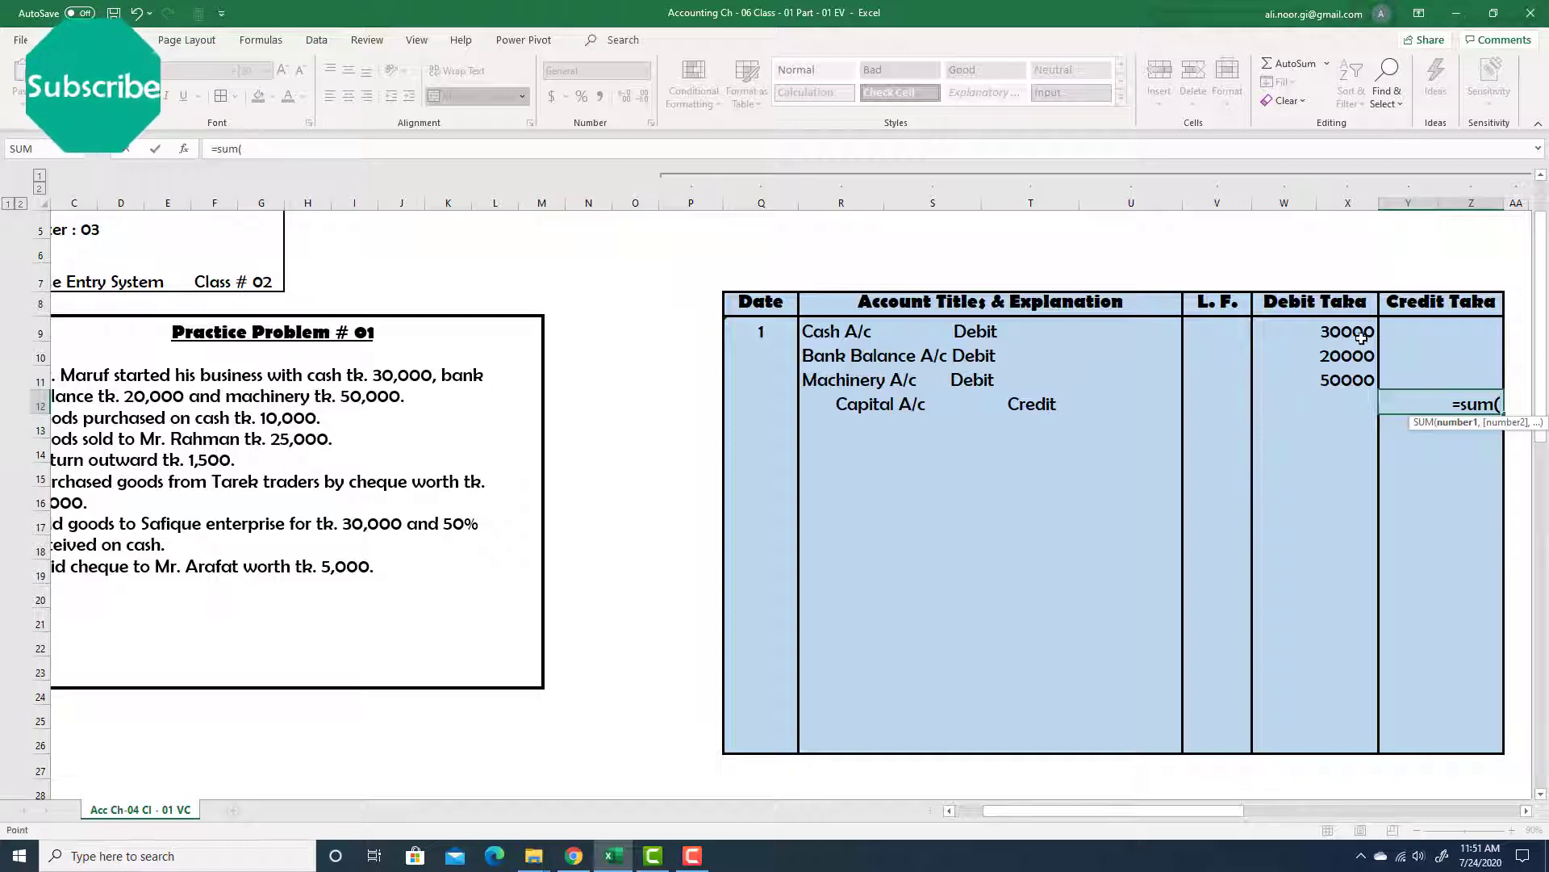
{"action": "left_click_drag", "start_coordinate": [1363, 337], "coordinate": [1362, 375]}
{"action": "type", "text": ")"}
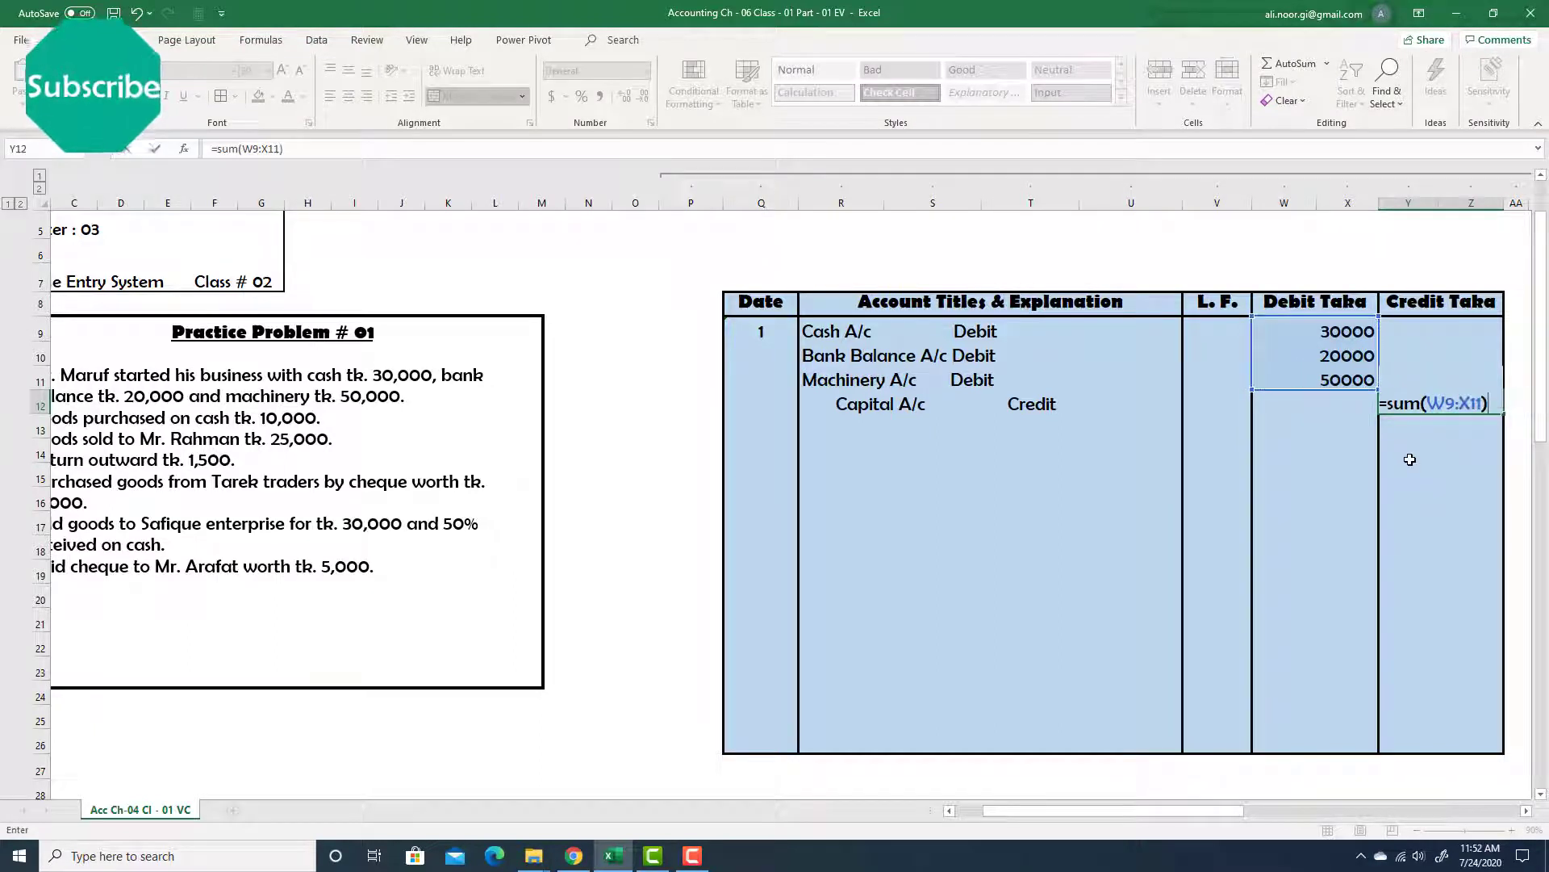
{"action": "key", "text": "Return"}
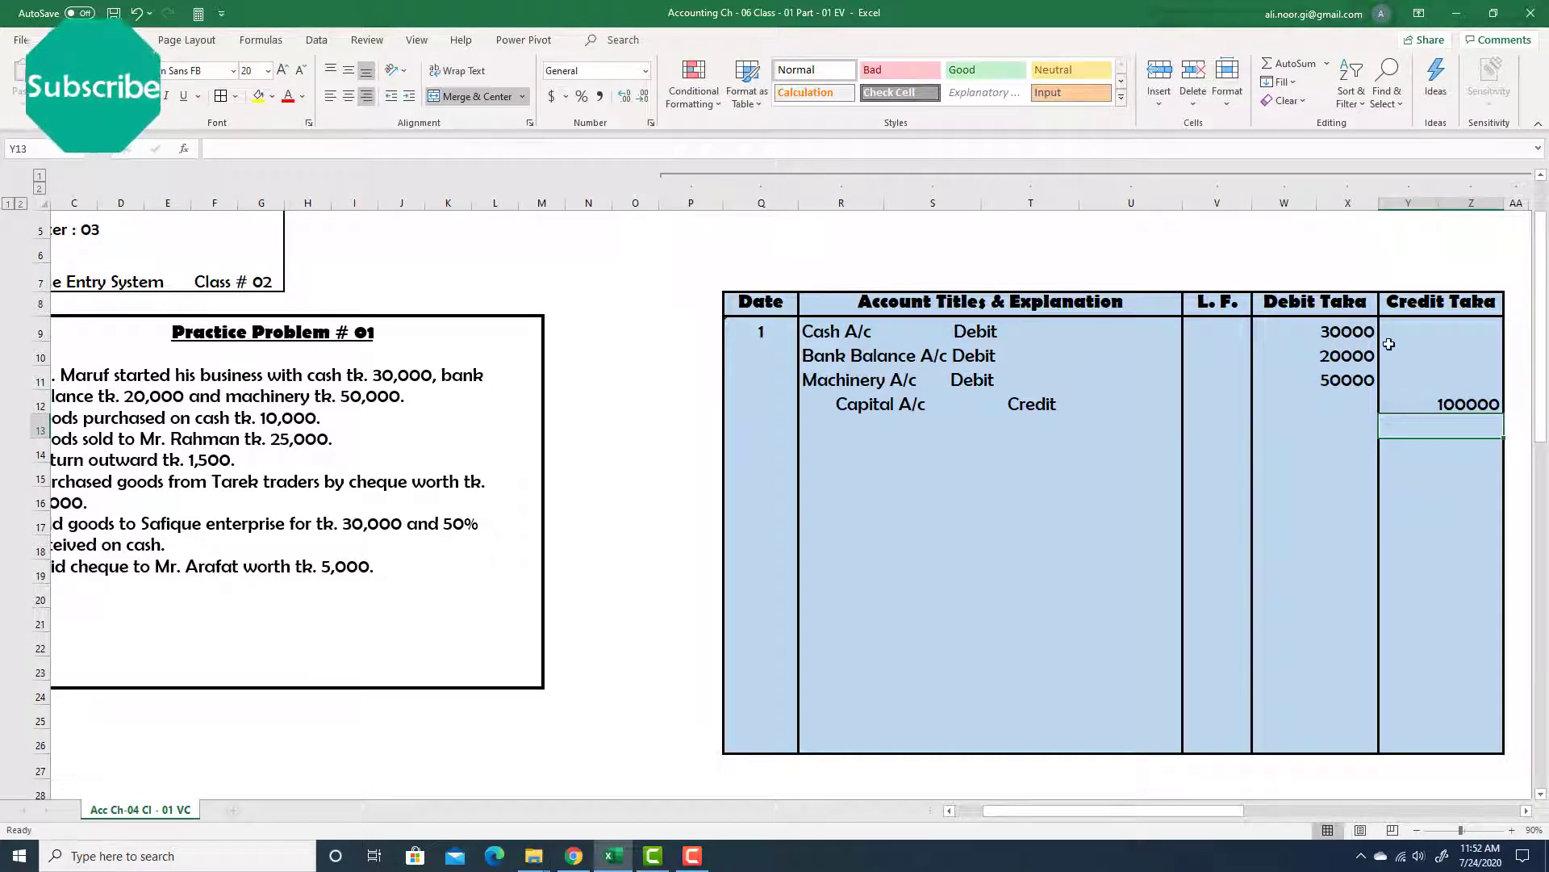
Format the journal's Debit Taka and Credit Taka entry cells with thousands separators and no decimal places.
{"action": "left_click_drag", "start_coordinate": [1311, 331], "coordinate": [1452, 734]}
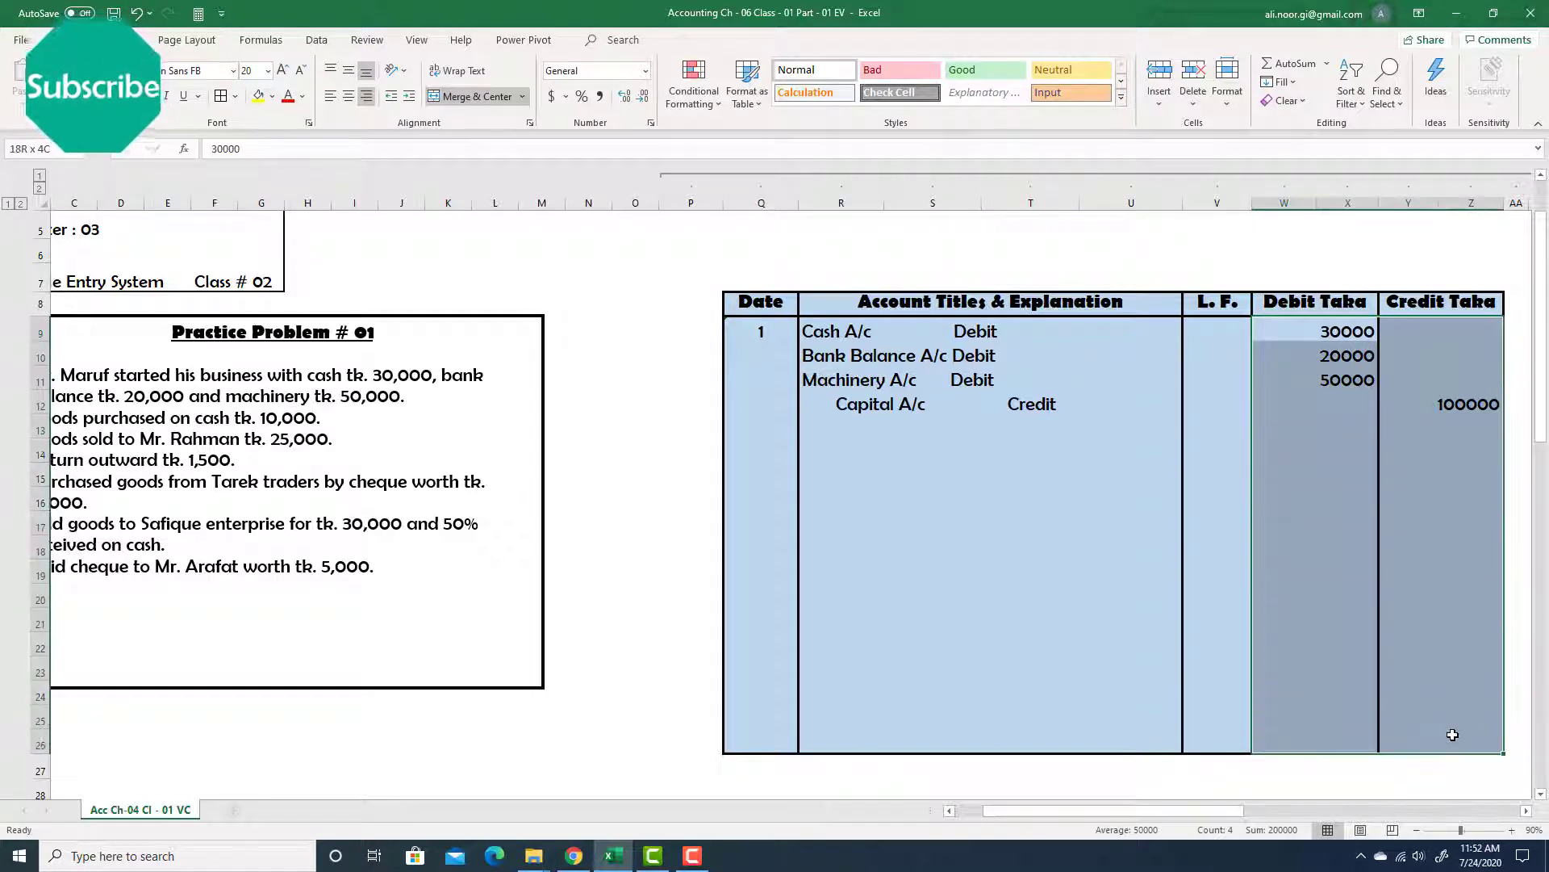
{"action": "left_click", "coordinate": [600, 96]}
{"action": "left_click", "coordinate": [640, 101]}
{"action": "left_click", "coordinate": [640, 100]}
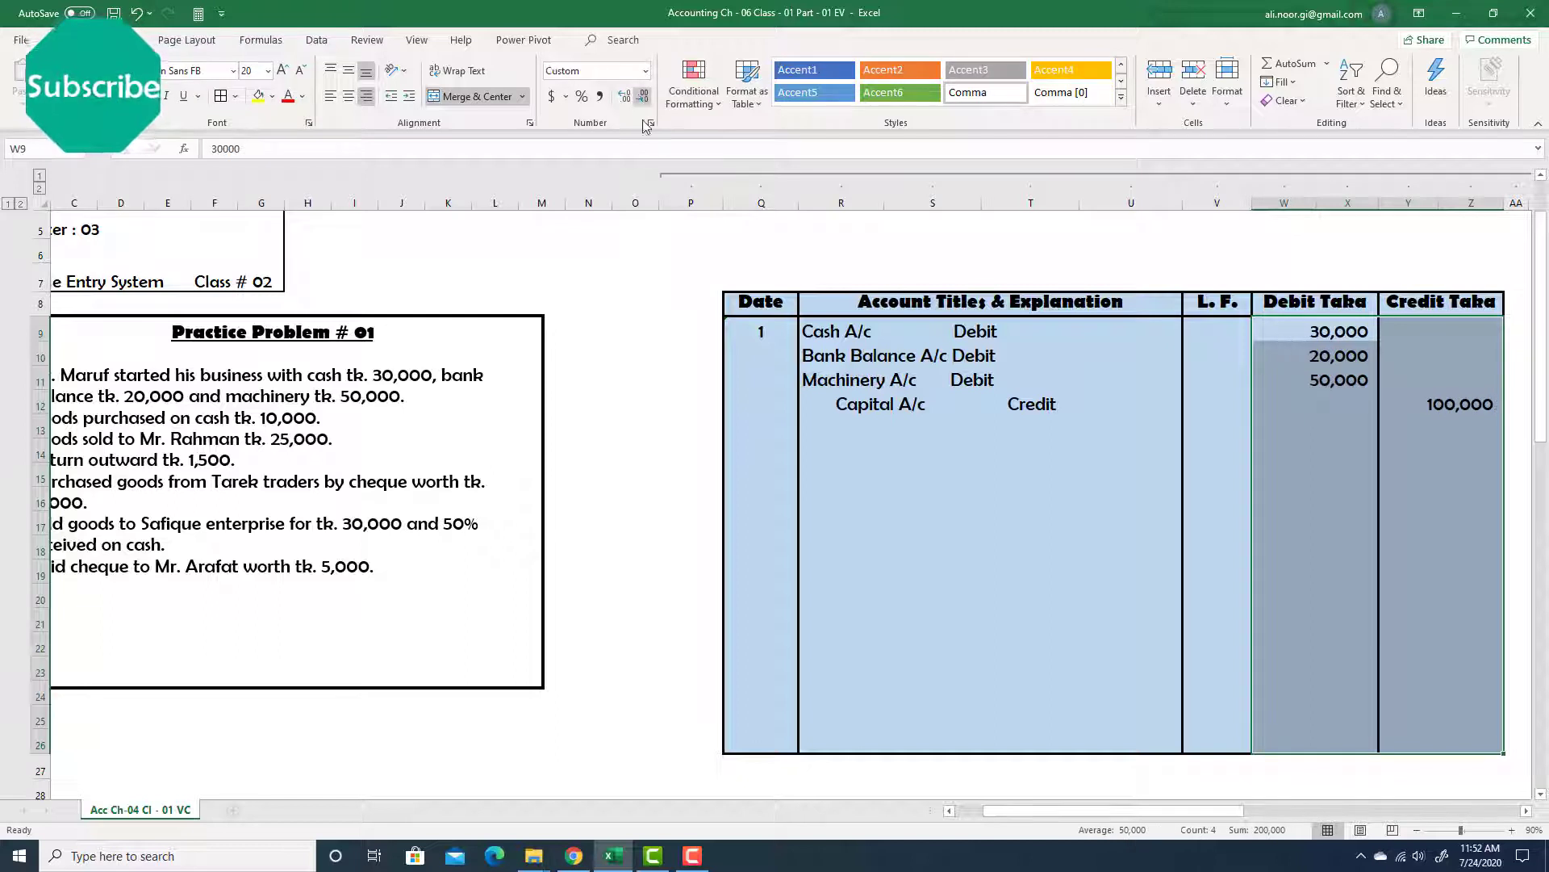
{"action": "left_click", "coordinate": [1317, 408]}
Enter the narration "(For cash, bank balance and machinery brought in as capital" in the row below Capital A/c.
{"action": "left_click", "coordinate": [965, 436]}
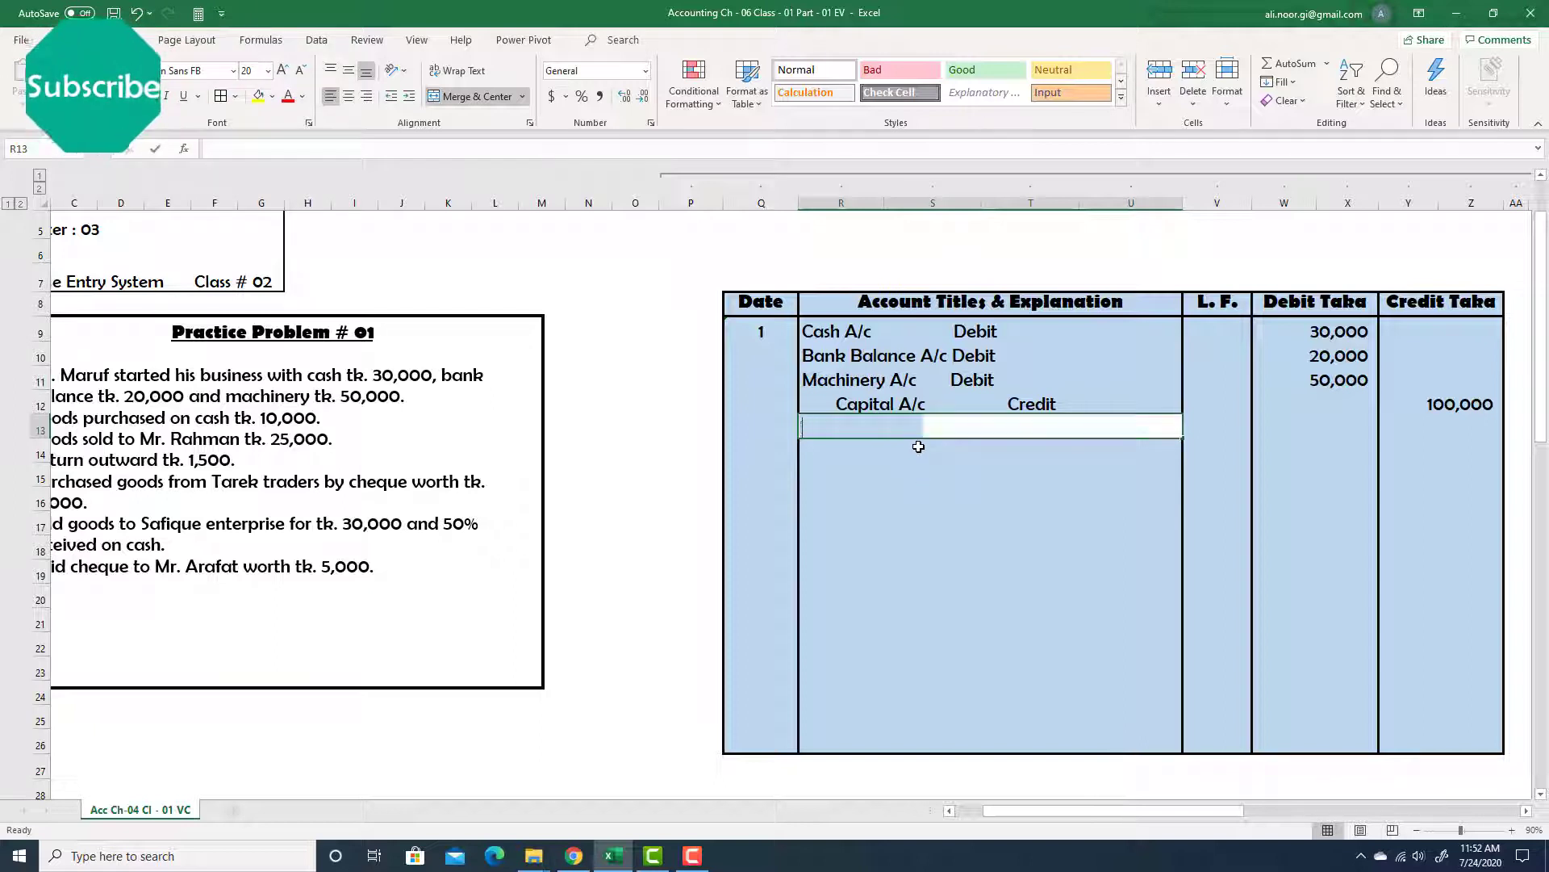
{"action": "type", "text": "("}
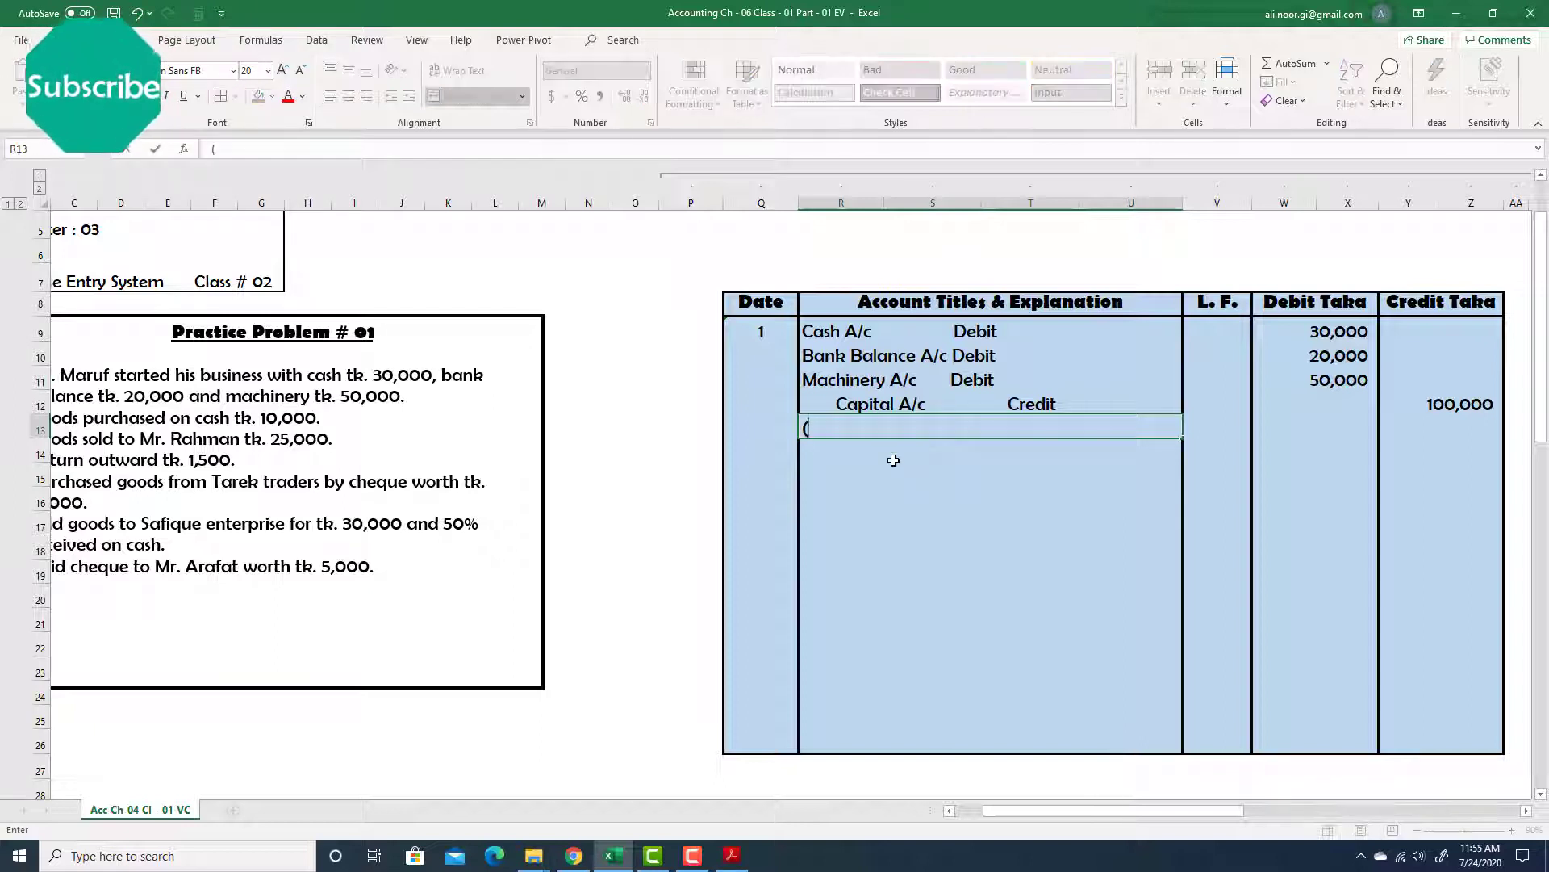
{"action": "type", "text": "For cash"}
{"action": "type", "text": "s)"}
{"action": "key", "text": "BackSpace"}
{"action": "key", "text": "BackSpace"}
{"action": "type", "text": ", "}
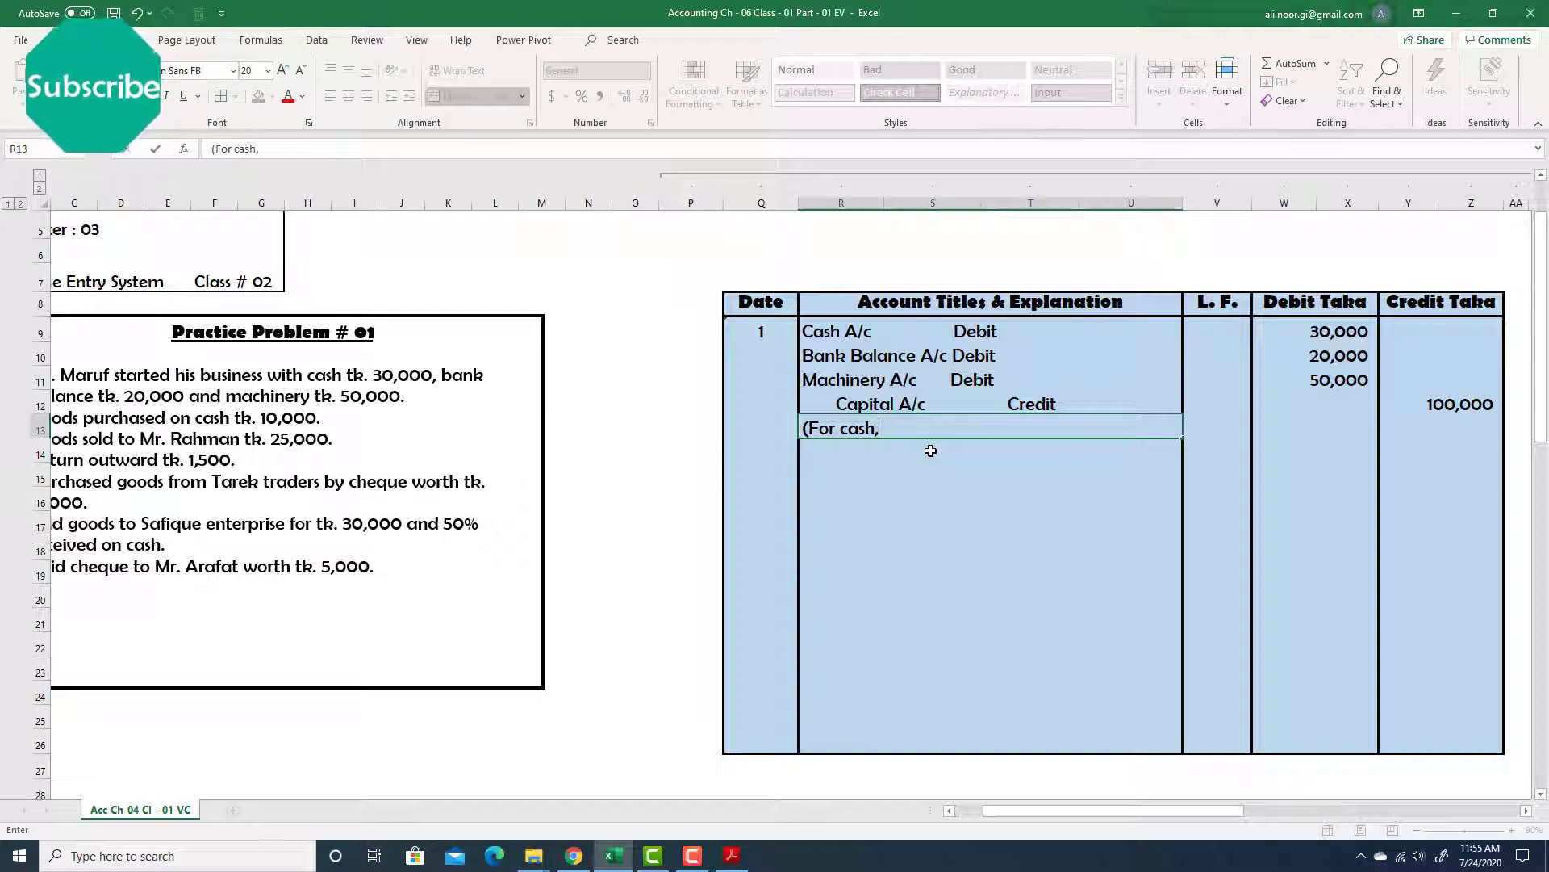
{"action": "type", "text": "bank balance"}
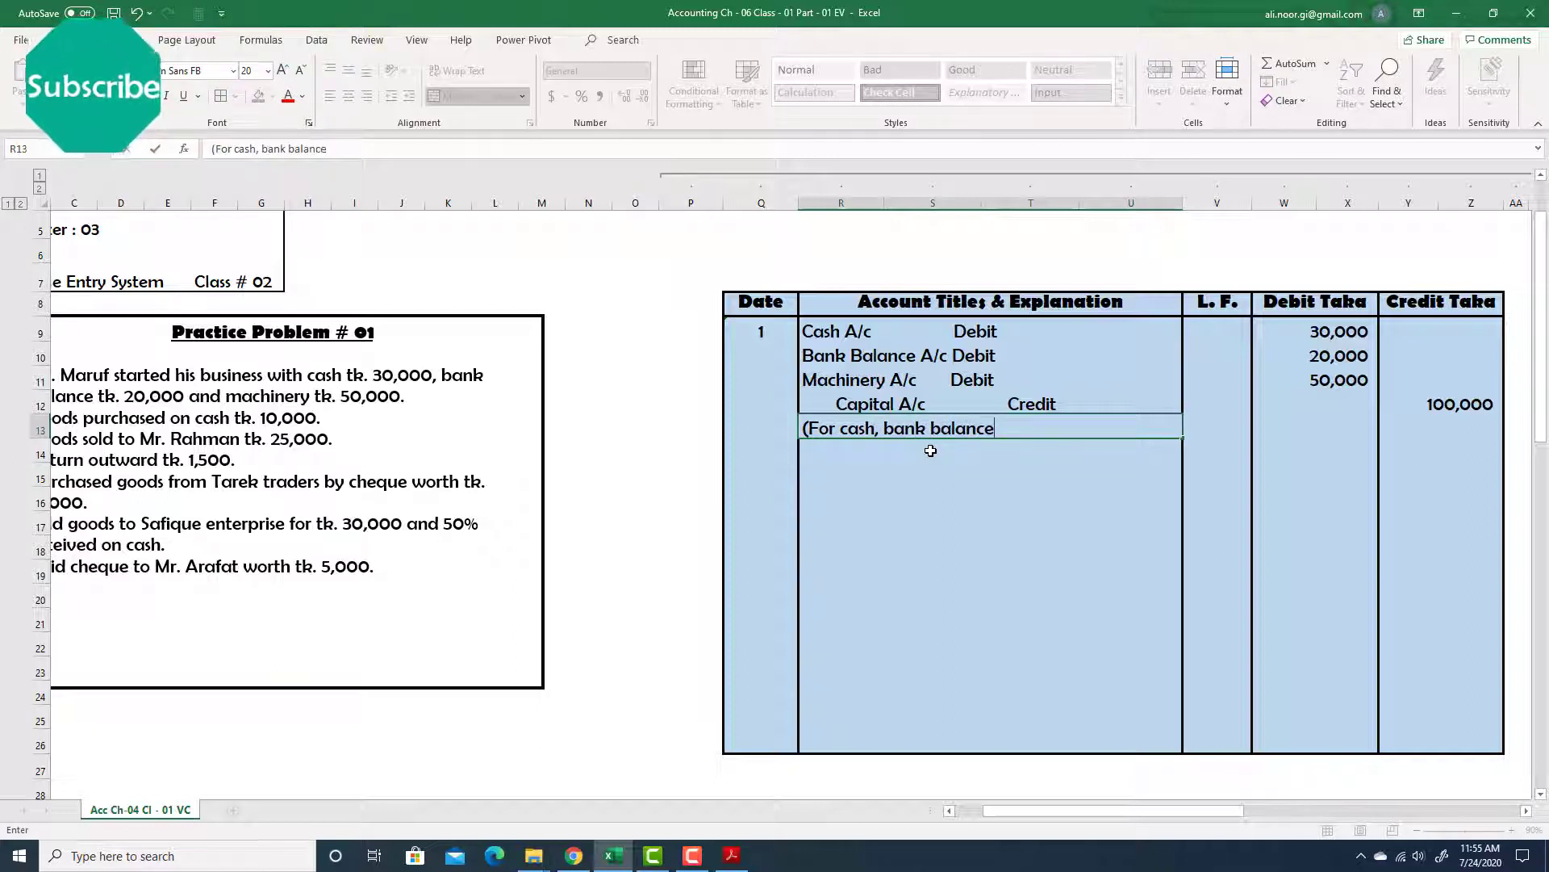
{"action": "type", "text": " and mach"}
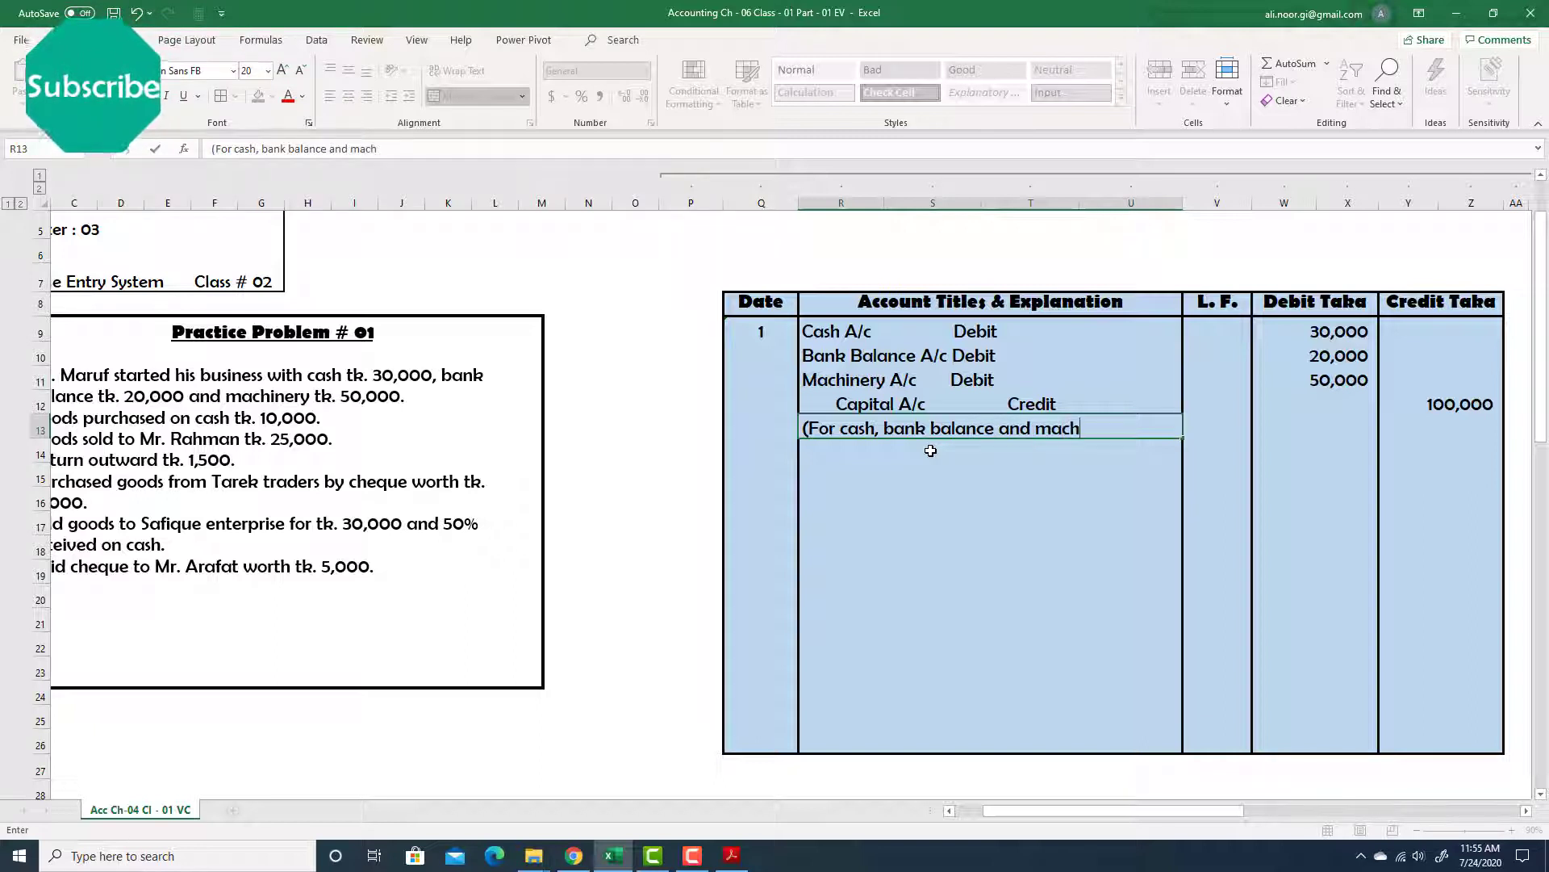
{"action": "type", "text": "inery brought"}
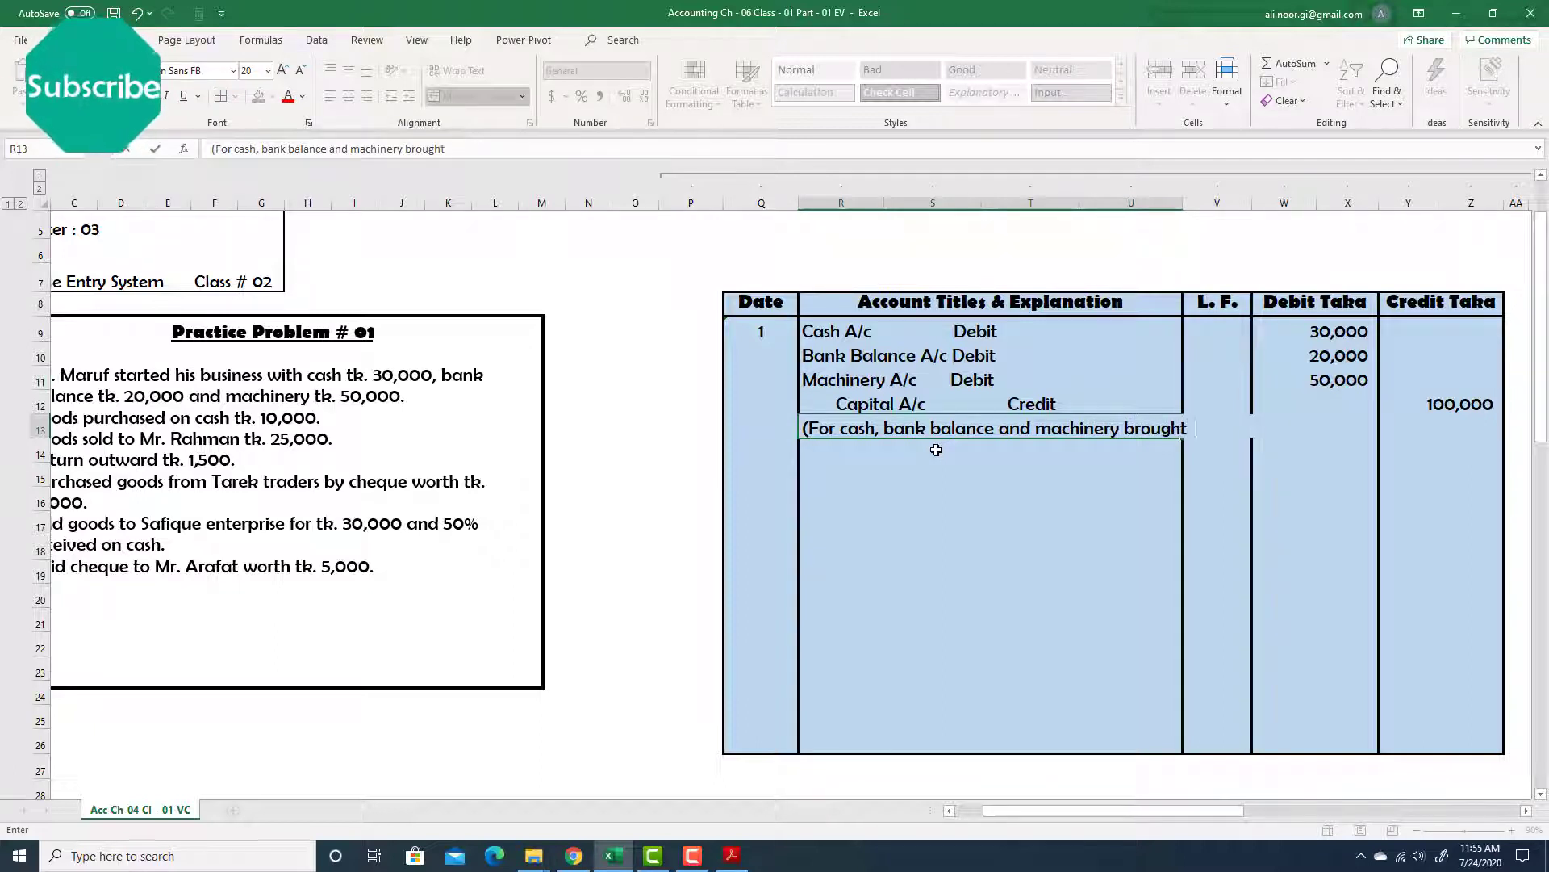
{"action": "type", "text": " in as capit"}
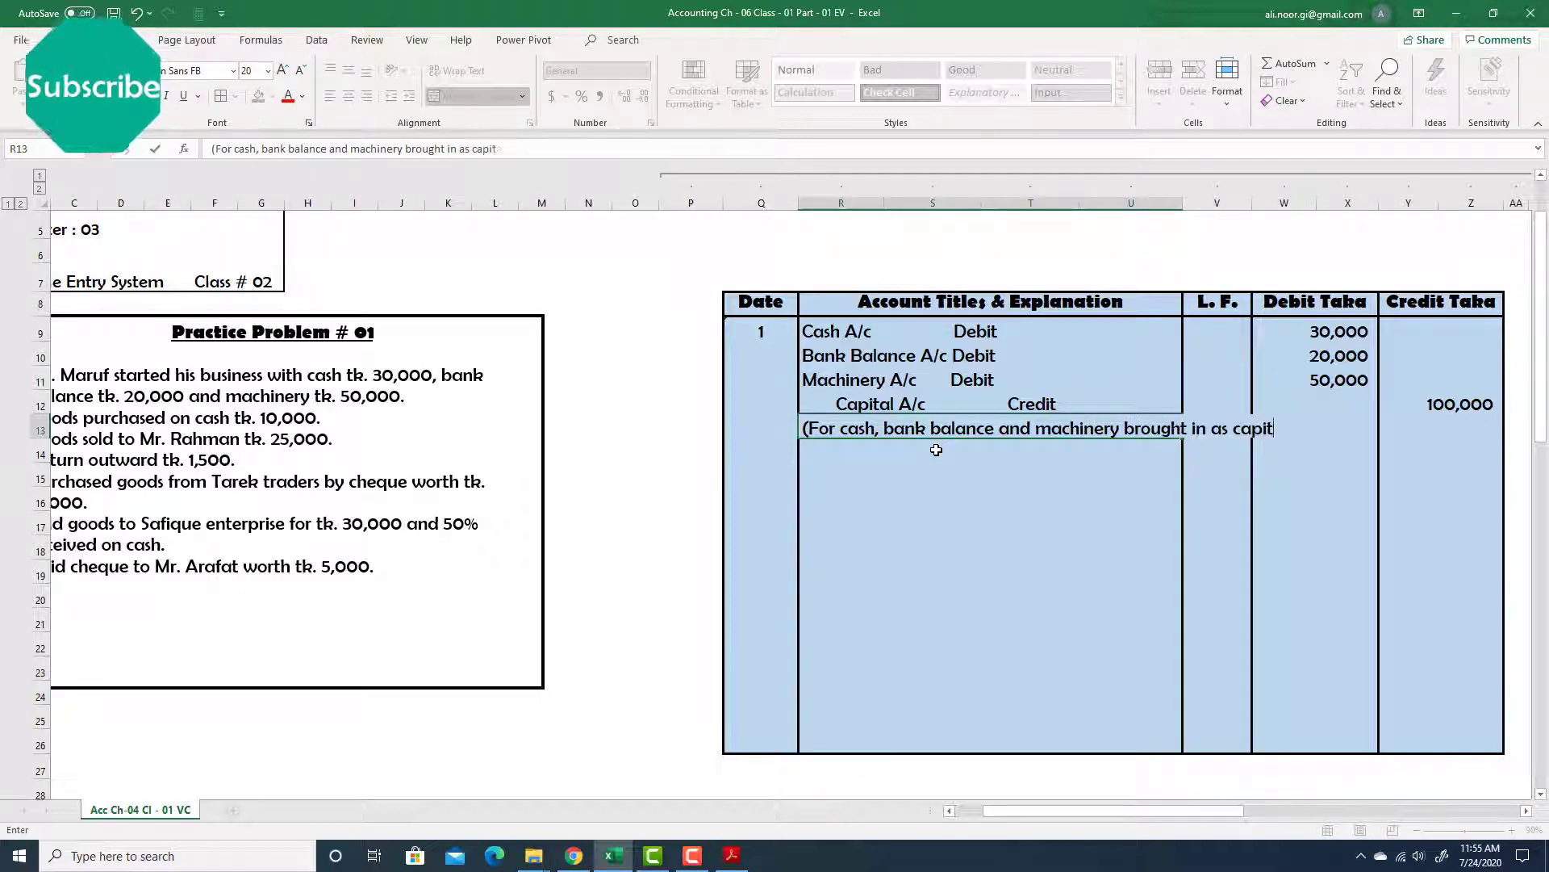
{"action": "type", "text": "al"}
{"action": "key", "text": "Return"}
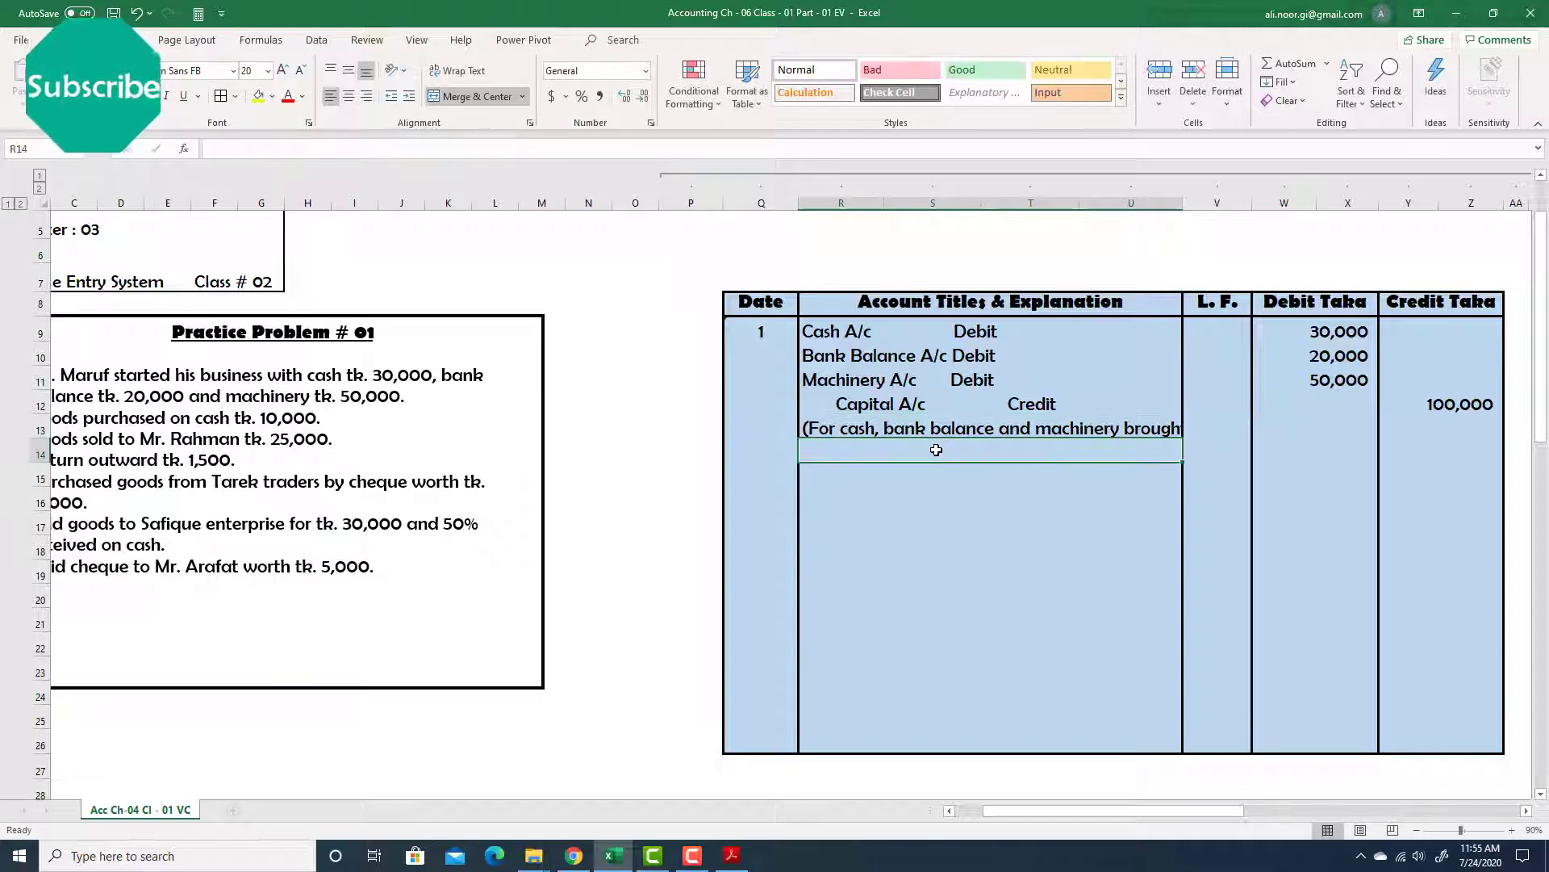
Add the missing closing parenthesis at the end of the first entry's narration.
{"action": "left_click", "coordinate": [1029, 424]}
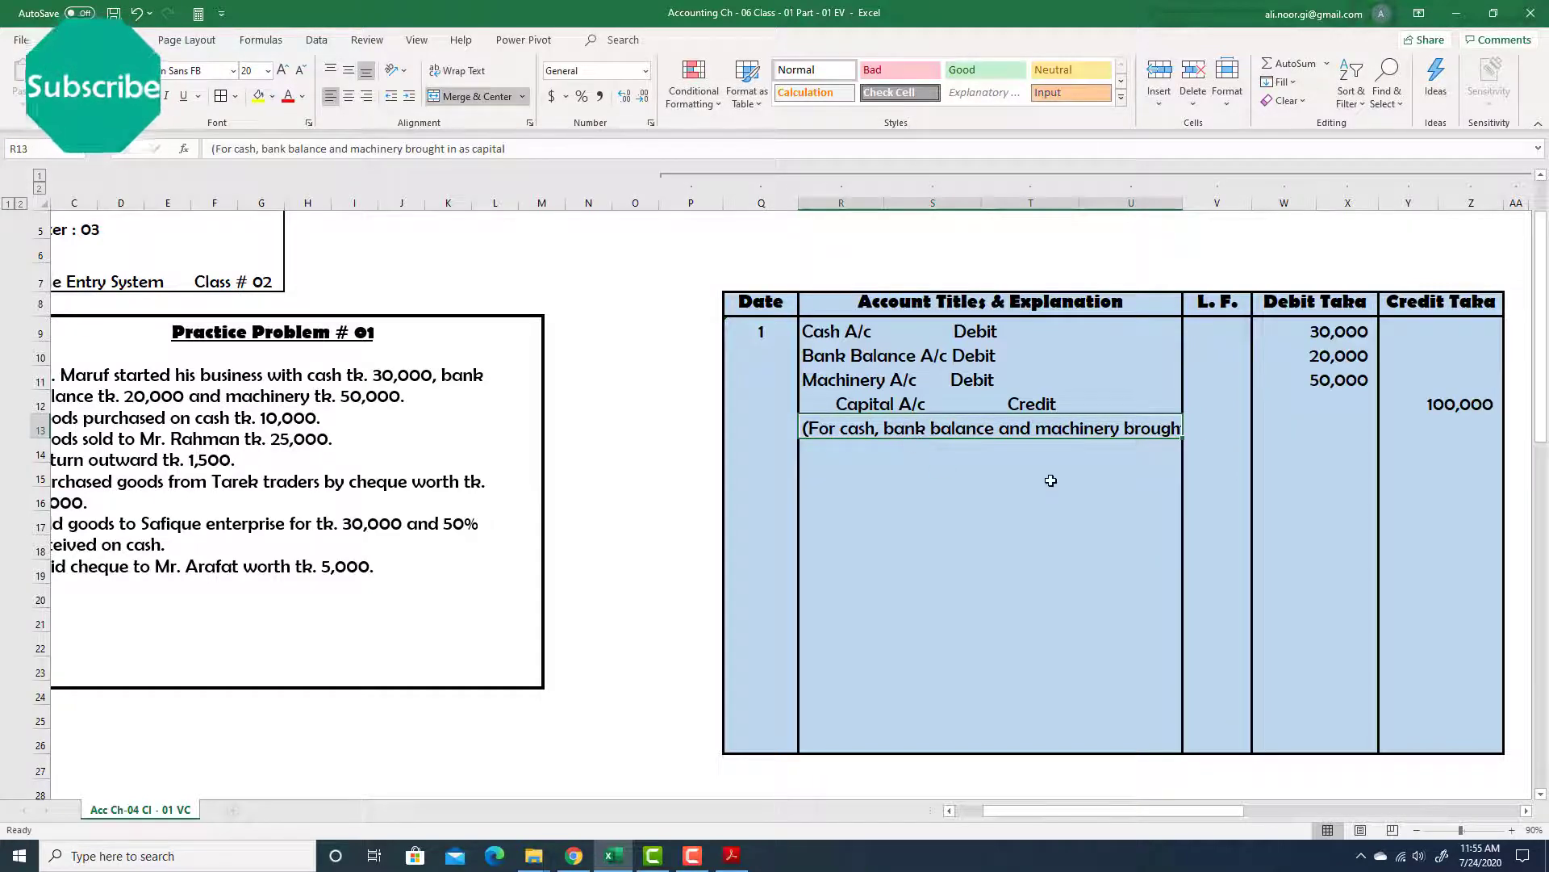
{"action": "double_click", "coordinate": [1114, 428]}
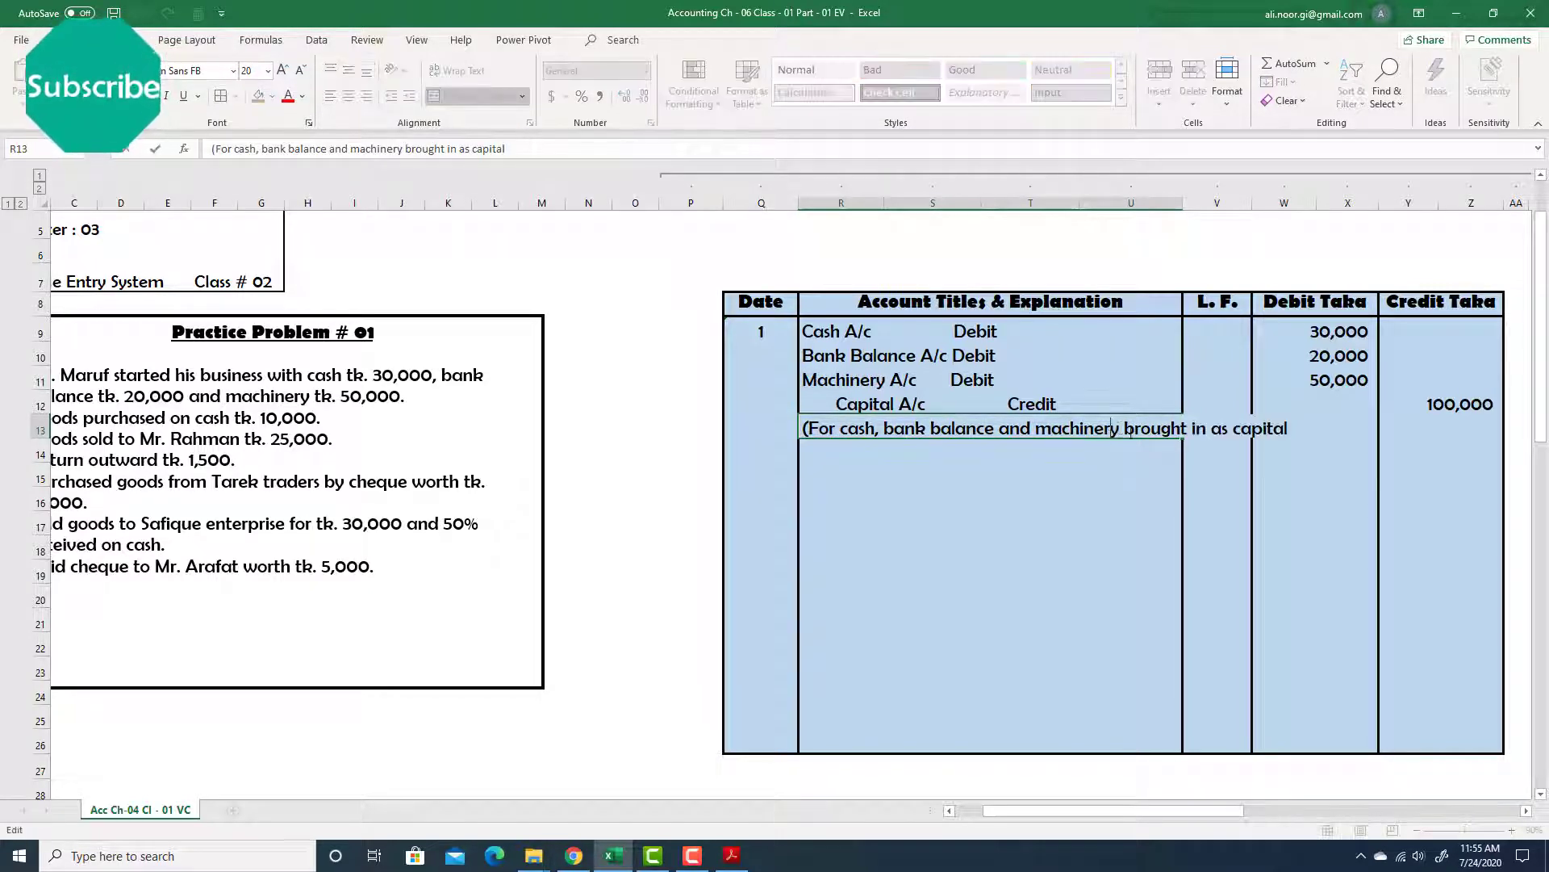
{"action": "left_click", "coordinate": [1293, 429]}
{"action": "type", "text": ")"}
{"action": "key", "text": "Return"}
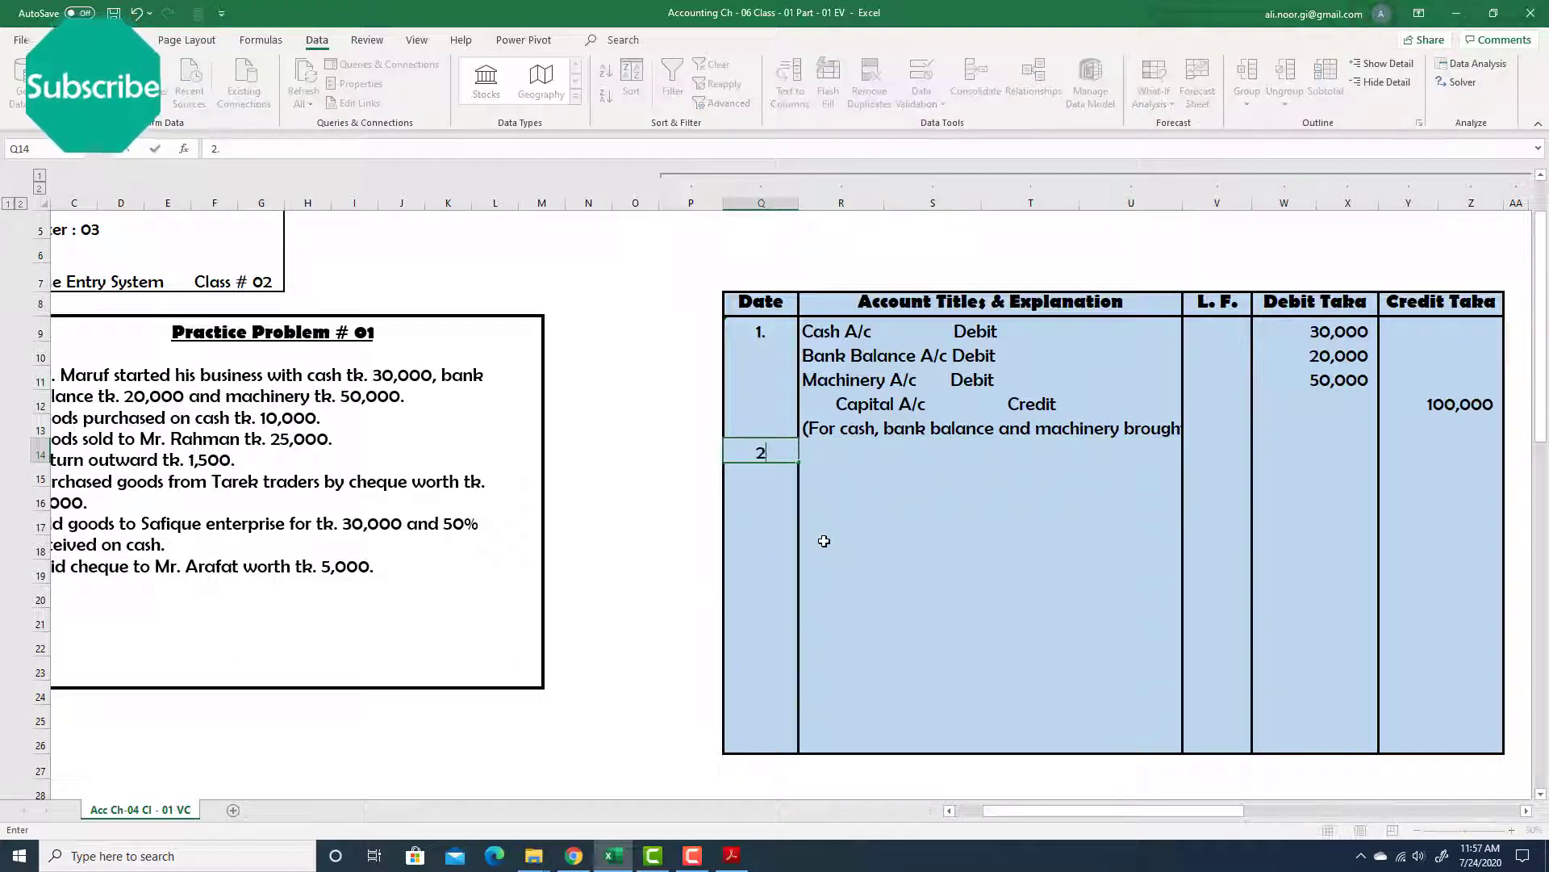
Date the second journal entry "2." in row 14 and enter "Purchase A/c Debit" as its account title.
{"action": "type", "text": "2."}
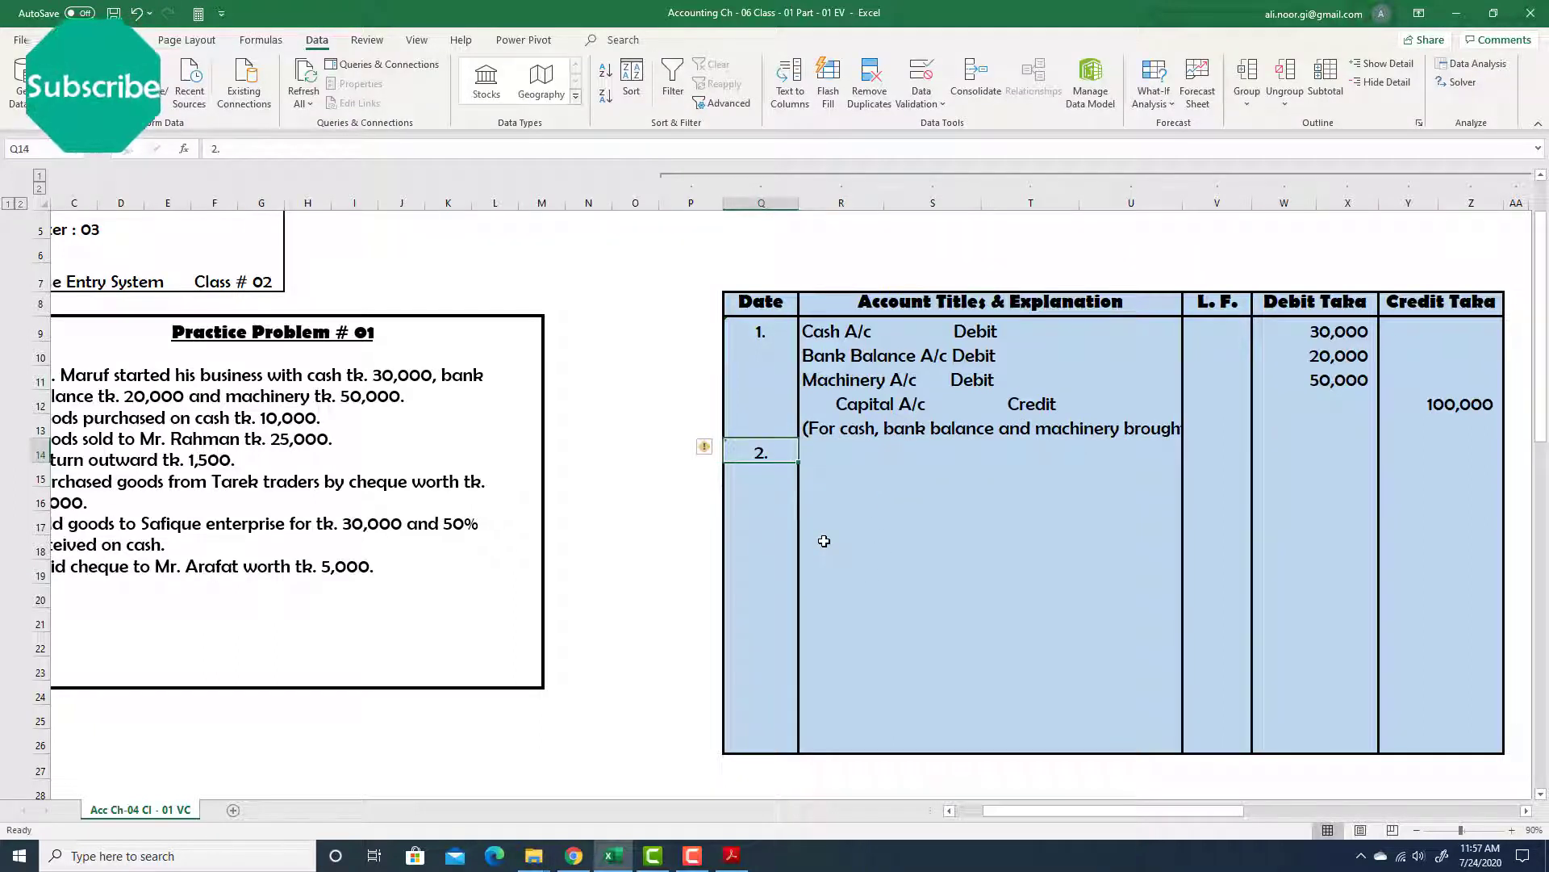
{"action": "key", "text": "Tab"}
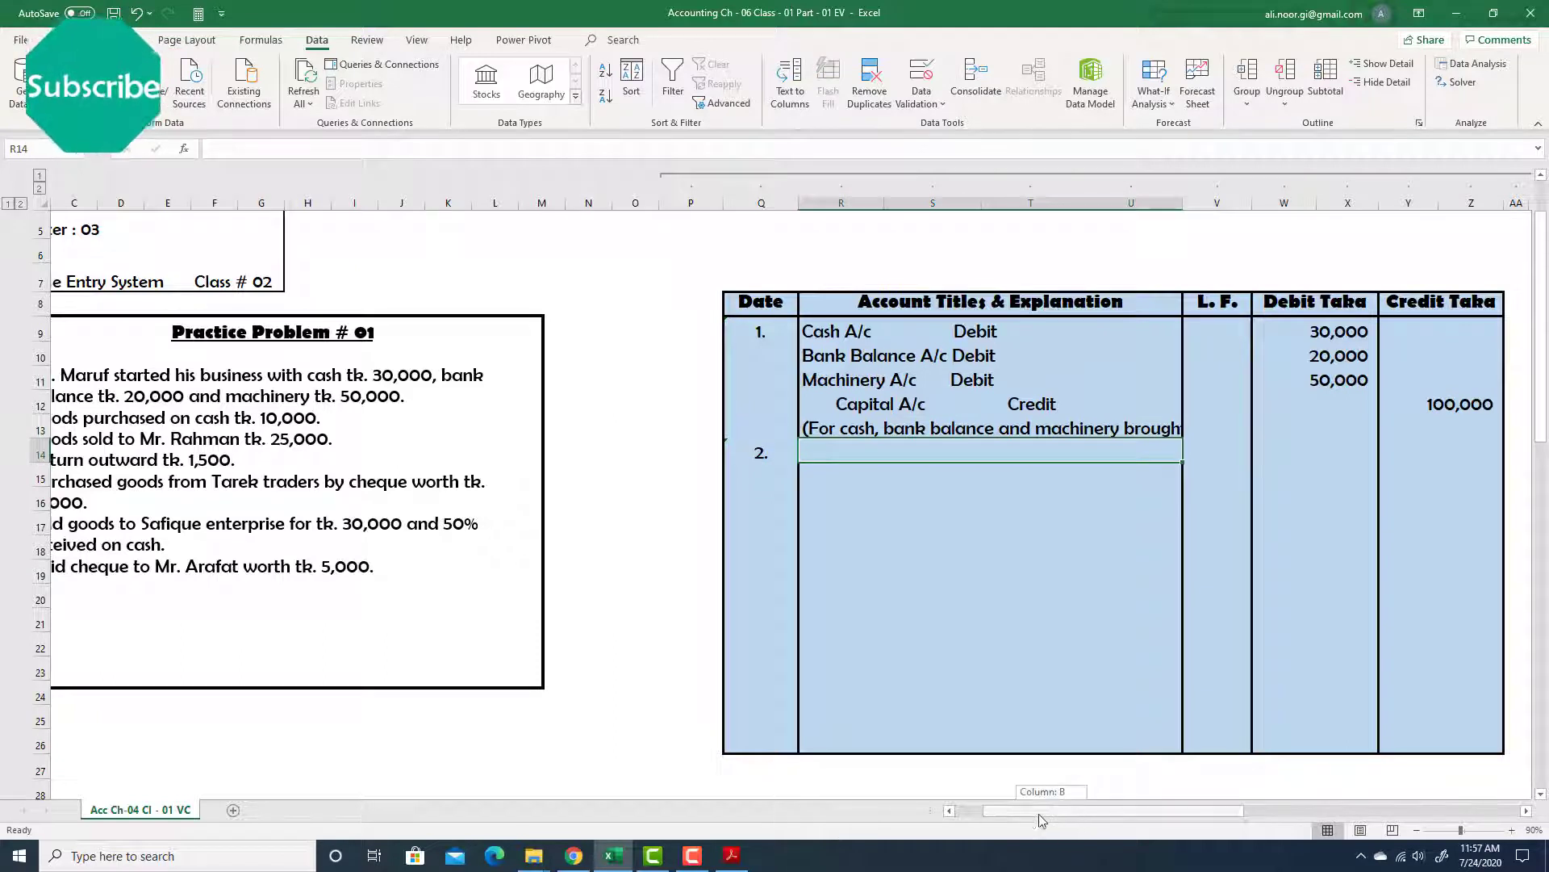
{"action": "left_click_drag", "start_coordinate": [1057, 810], "coordinate": [1030, 810]}
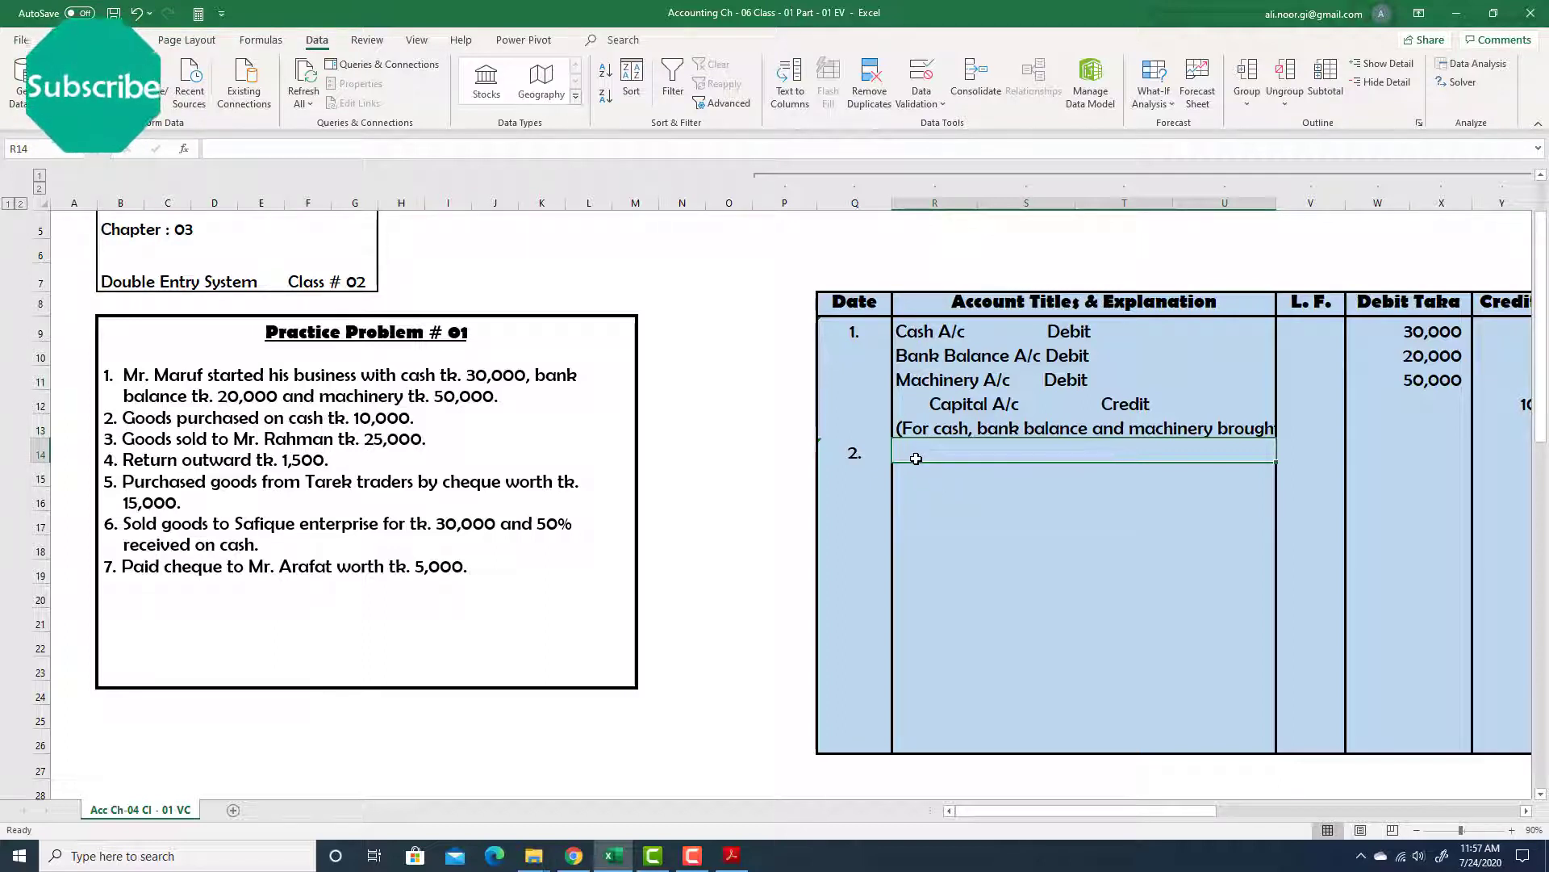
{"action": "left_click", "coordinate": [913, 486]}
{"action": "key", "text": "Up"}
{"action": "type", "text": "Purch"}
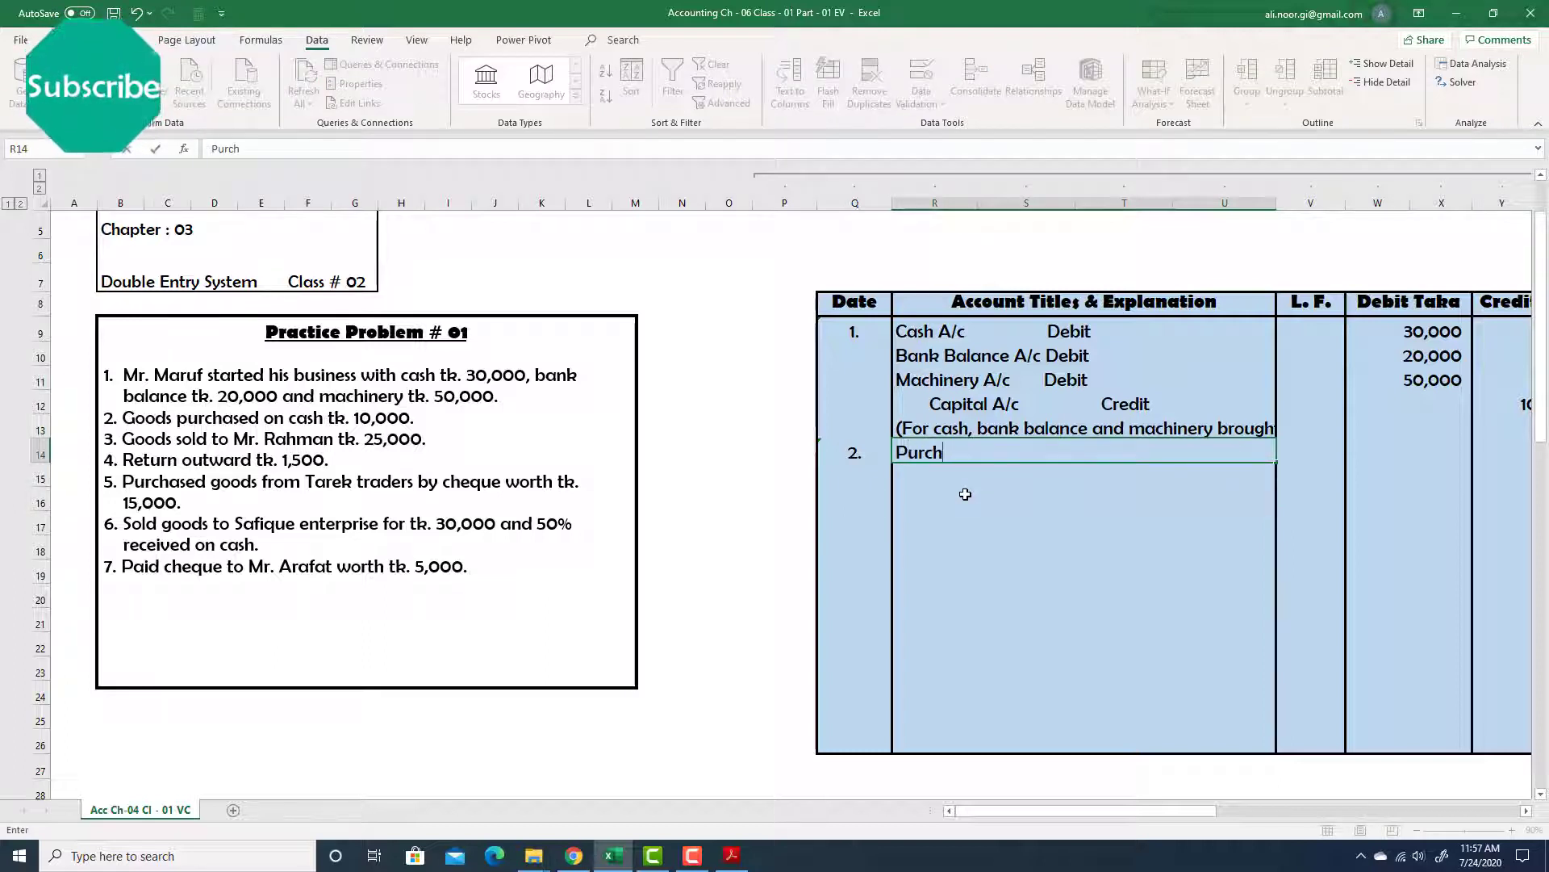
{"action": "type", "text": "ase A/c    Debit"}
{"action": "key", "text": "Return"}
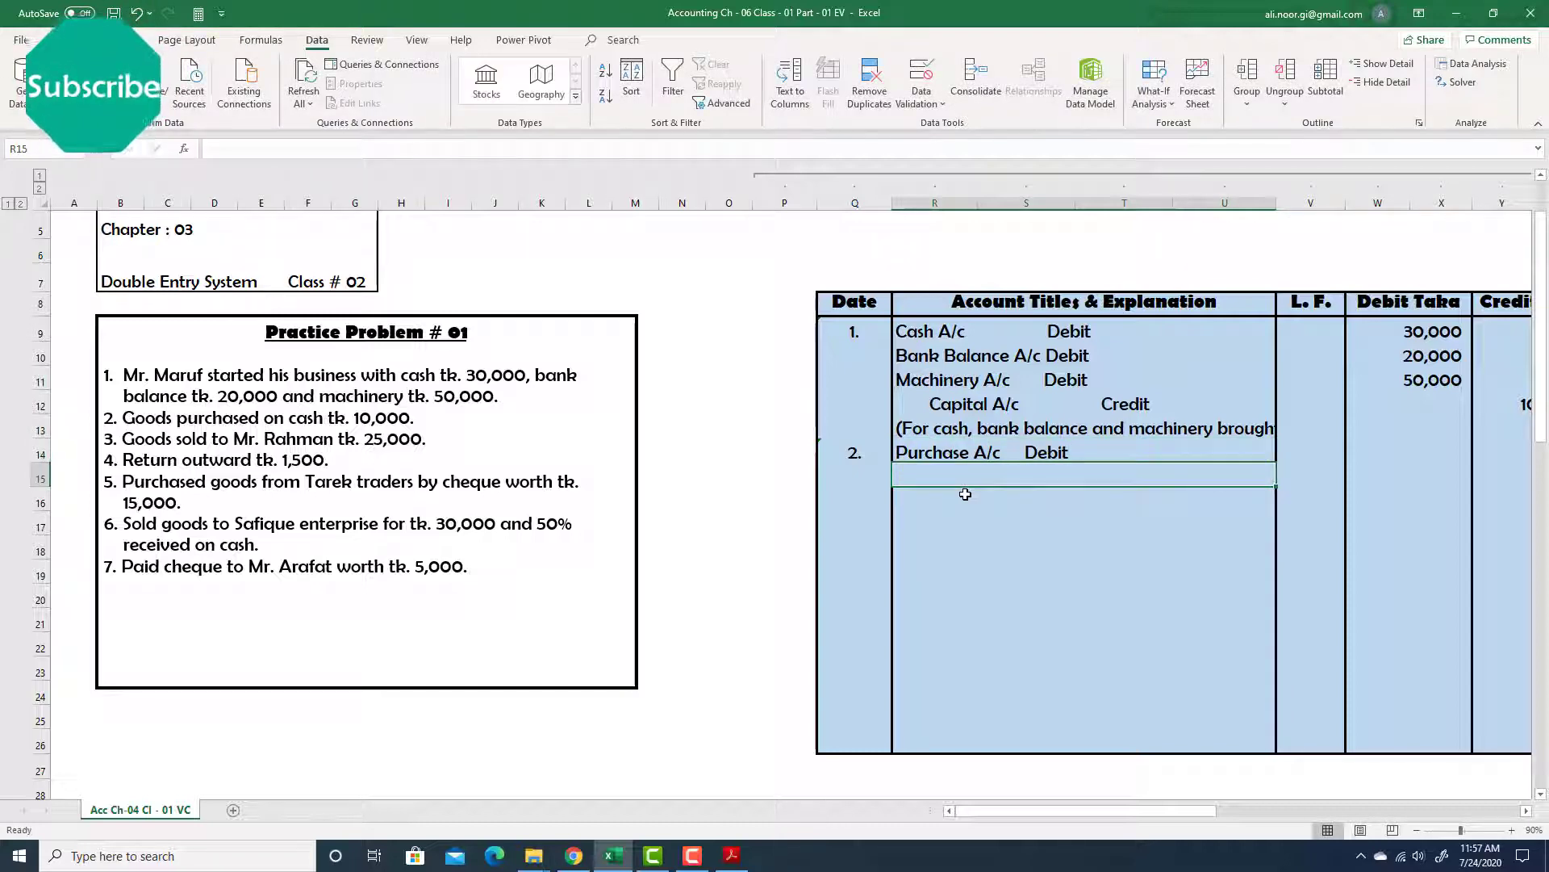
Enter "Cash A/c Credit" as the account title in the row below Purchase A/c.
{"action": "type", "text": "Cash A/c            Debit"}
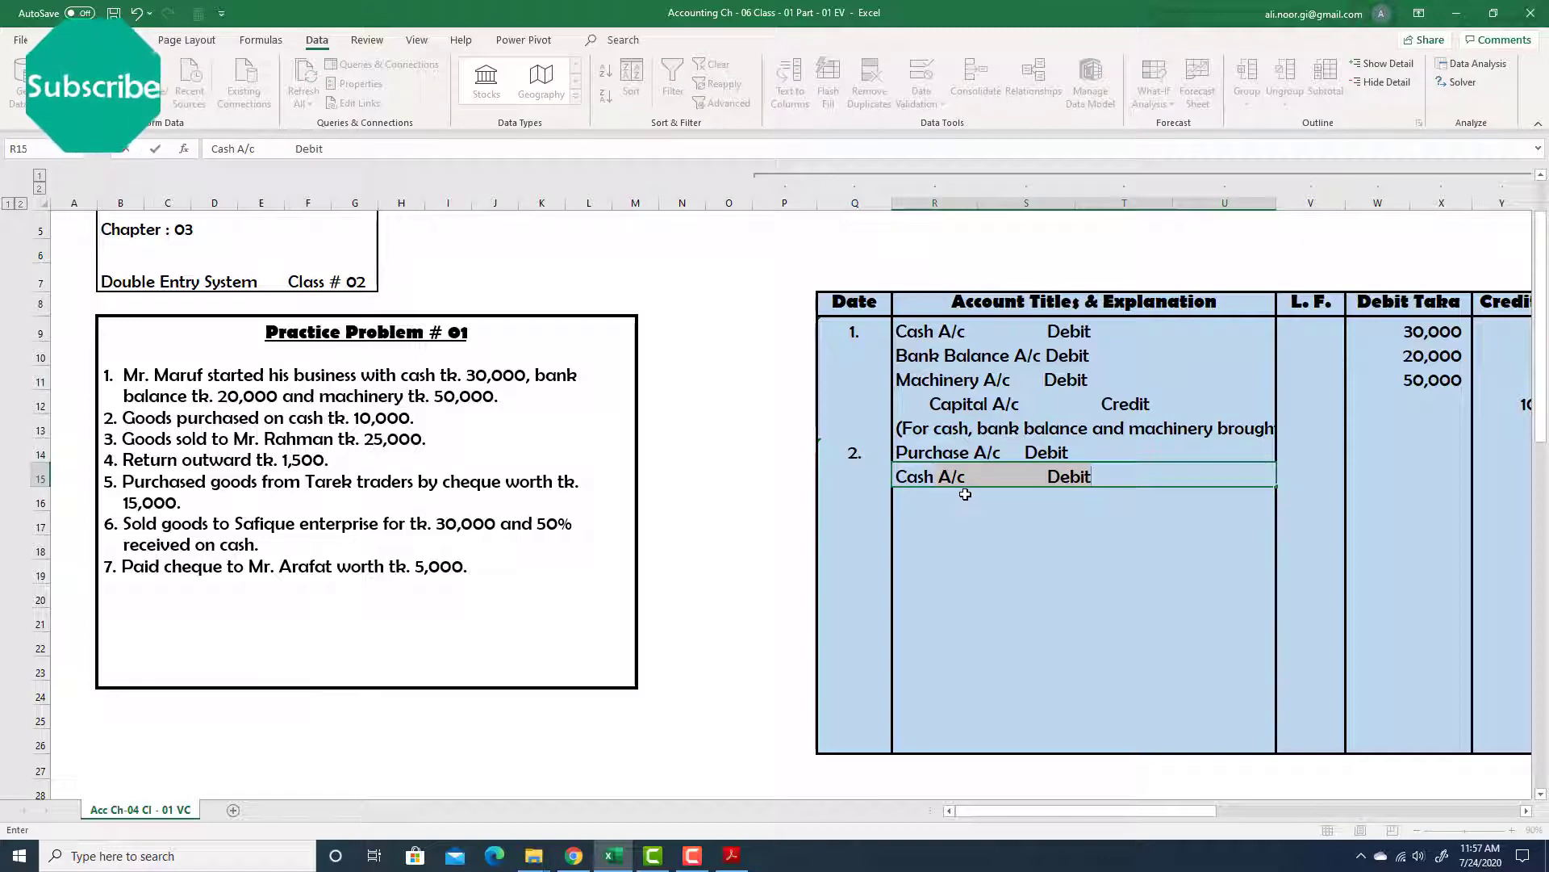
{"action": "left_click", "coordinate": [1069, 476]}
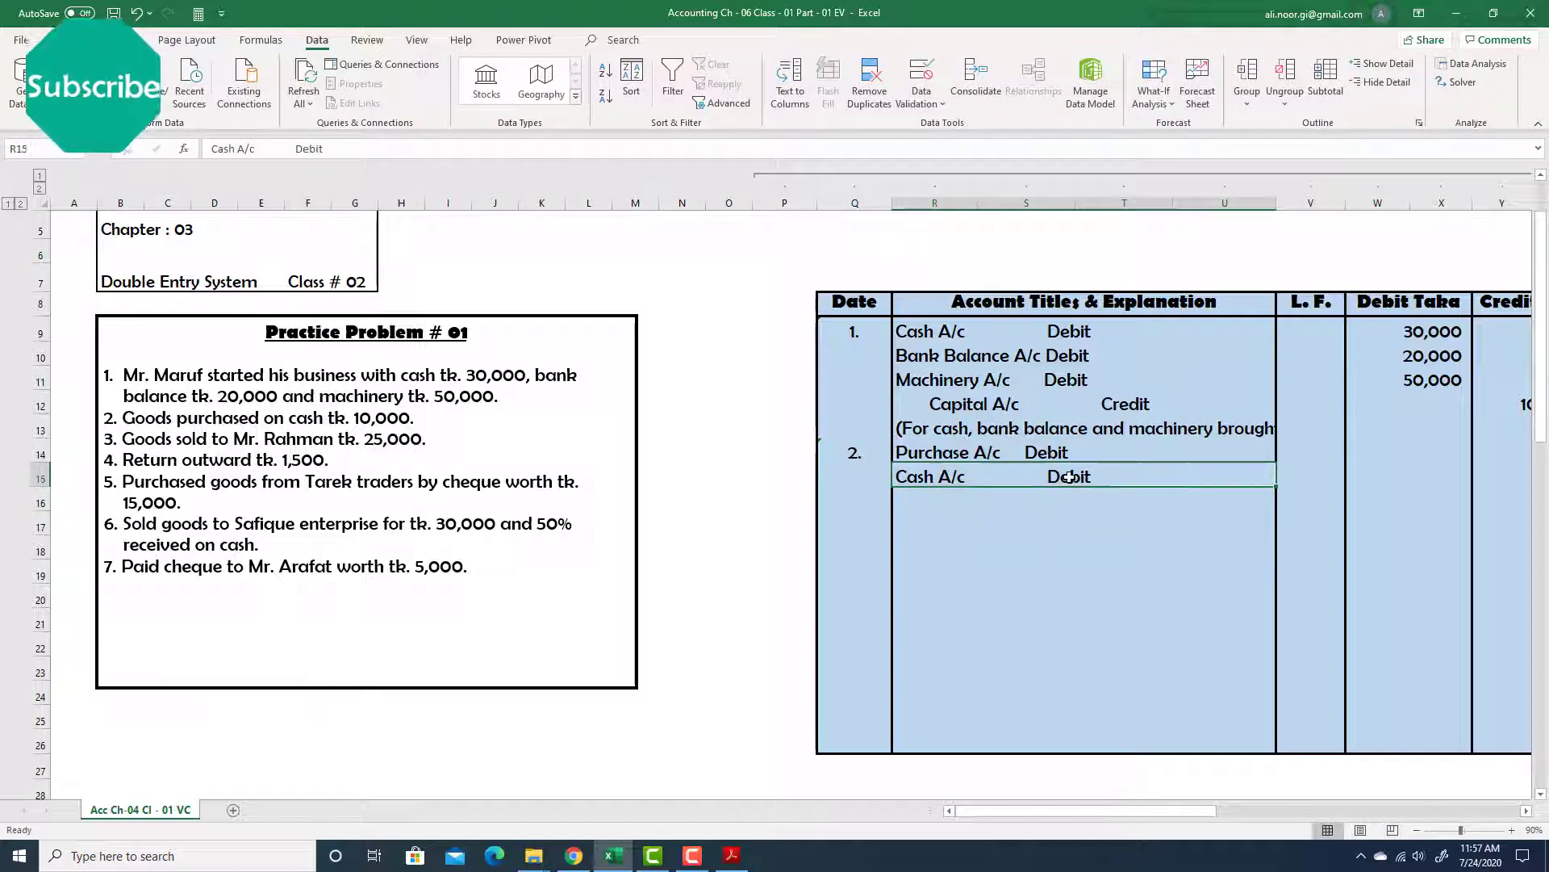
{"action": "key", "text": "BackSpace"}
{"action": "key", "text": "BackSpace"}
{"action": "key", "text": "BackSpace"}
{"action": "key", "text": "BackSpace"}
{"action": "key", "text": "BackSpace"}
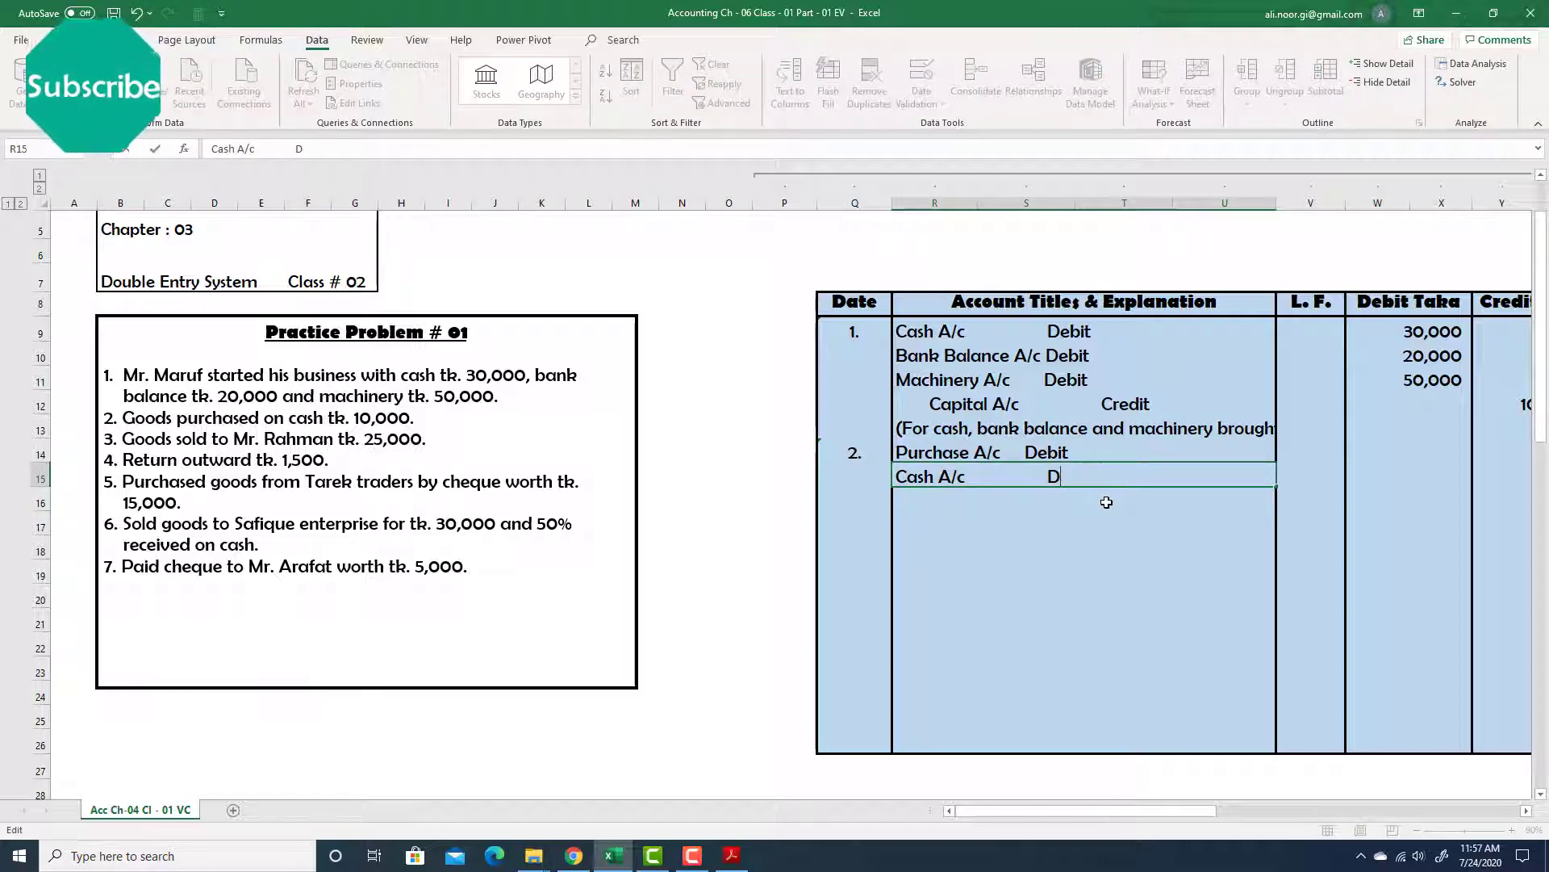
{"action": "type", "text": "Credit"}
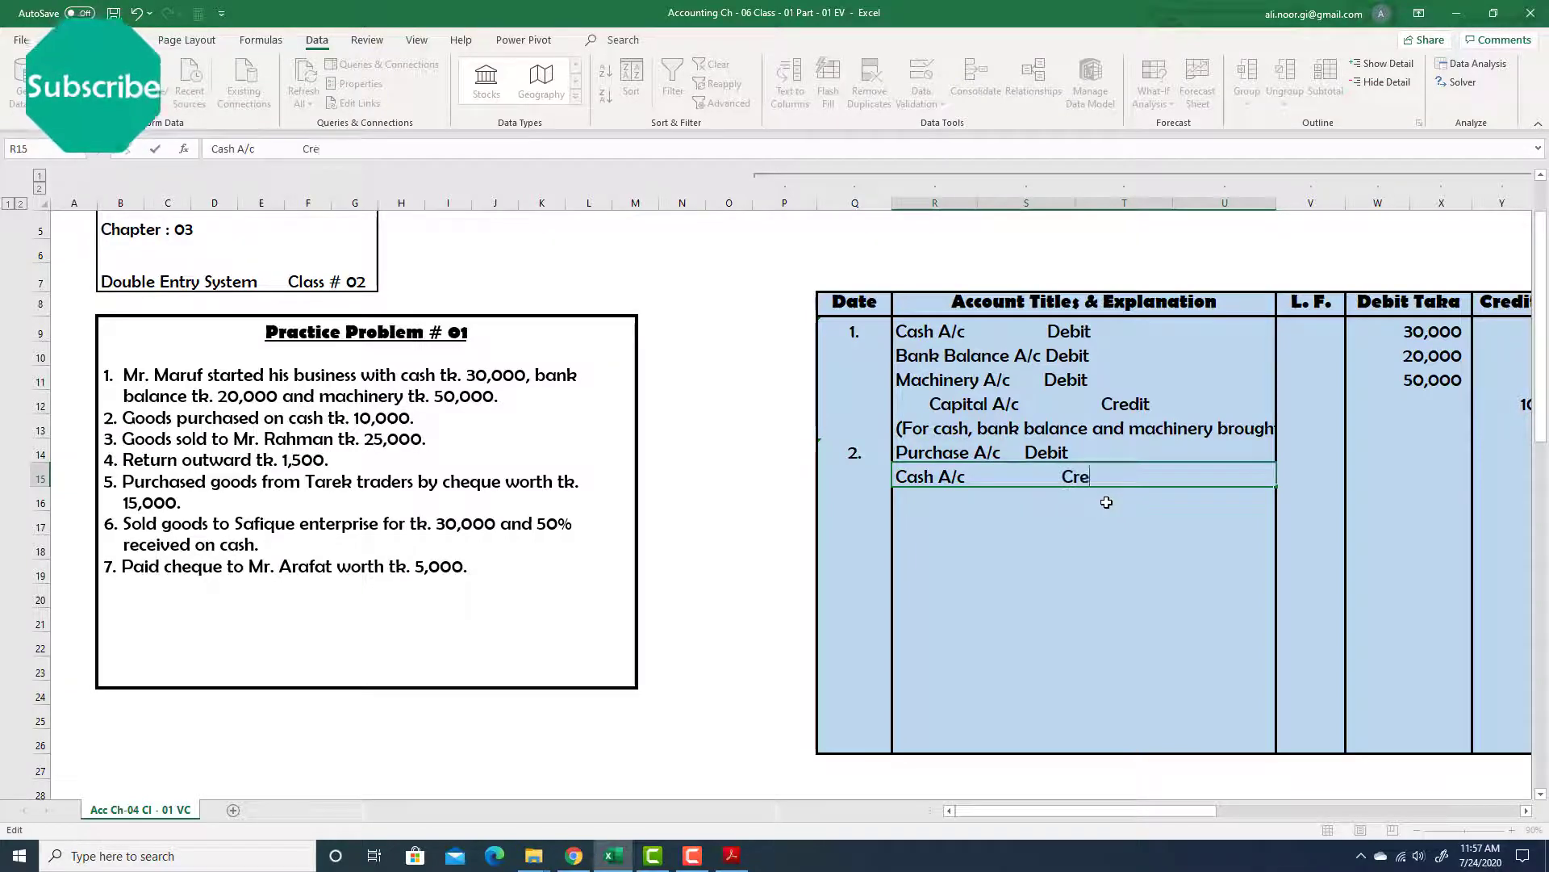
{"action": "key", "text": "Return"}
Enter 10000 as the debit amount for Purchase A/c and 10000 as the credit amount for Cash A/c.
{"action": "key", "text": "Up"}
{"action": "key", "text": "Up"}
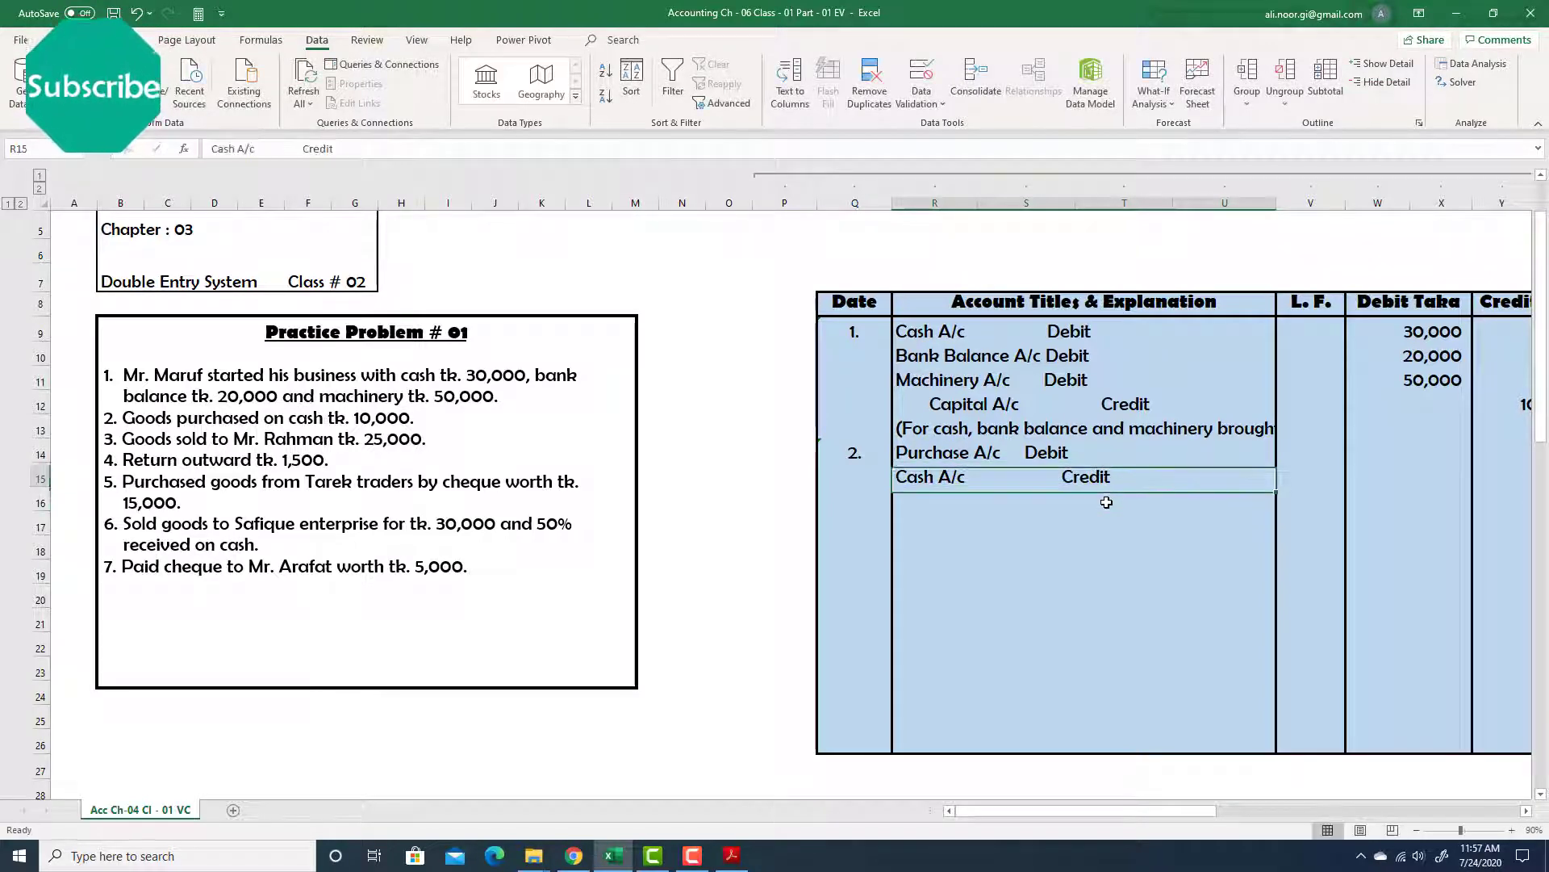
{"action": "key", "text": "Right"}
{"action": "key", "text": "Right"}
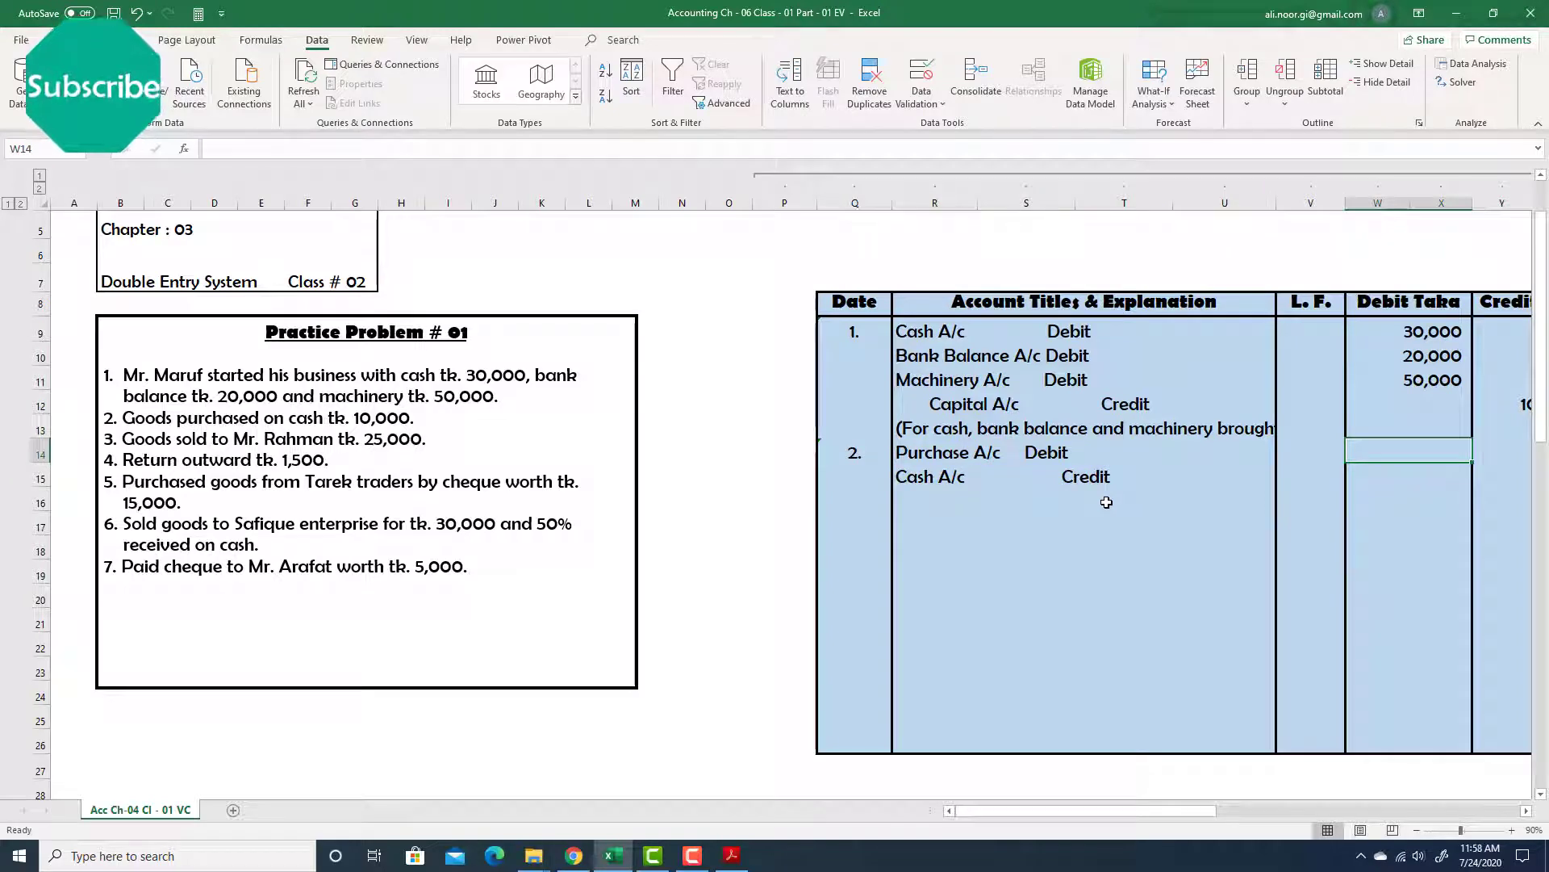
{"action": "type", "text": "10000"}
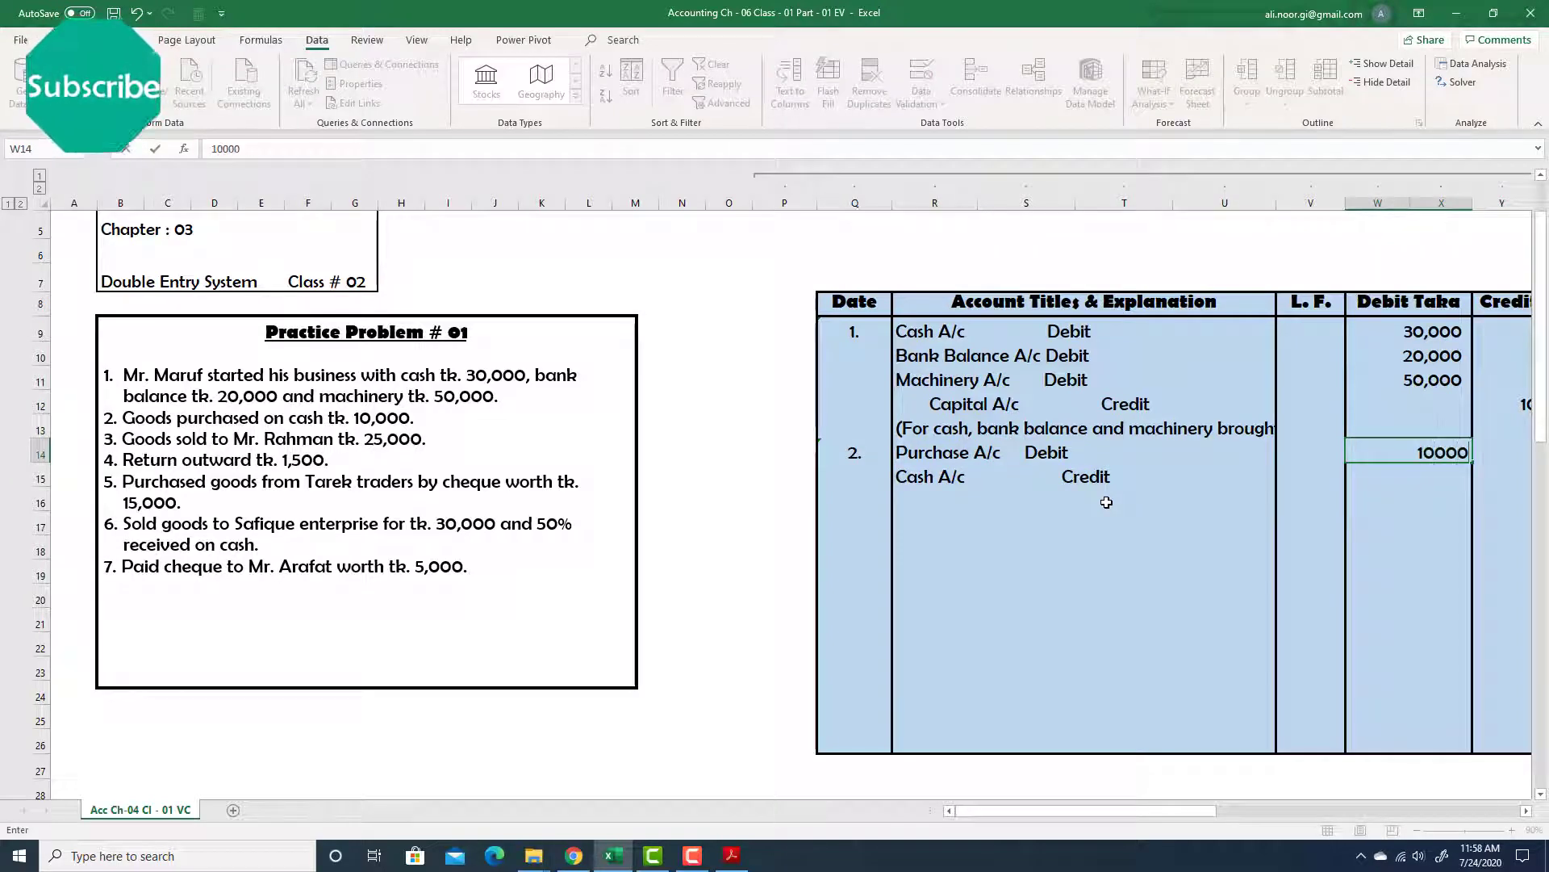
{"action": "key", "text": "Return"}
{"action": "key", "text": "Right"}
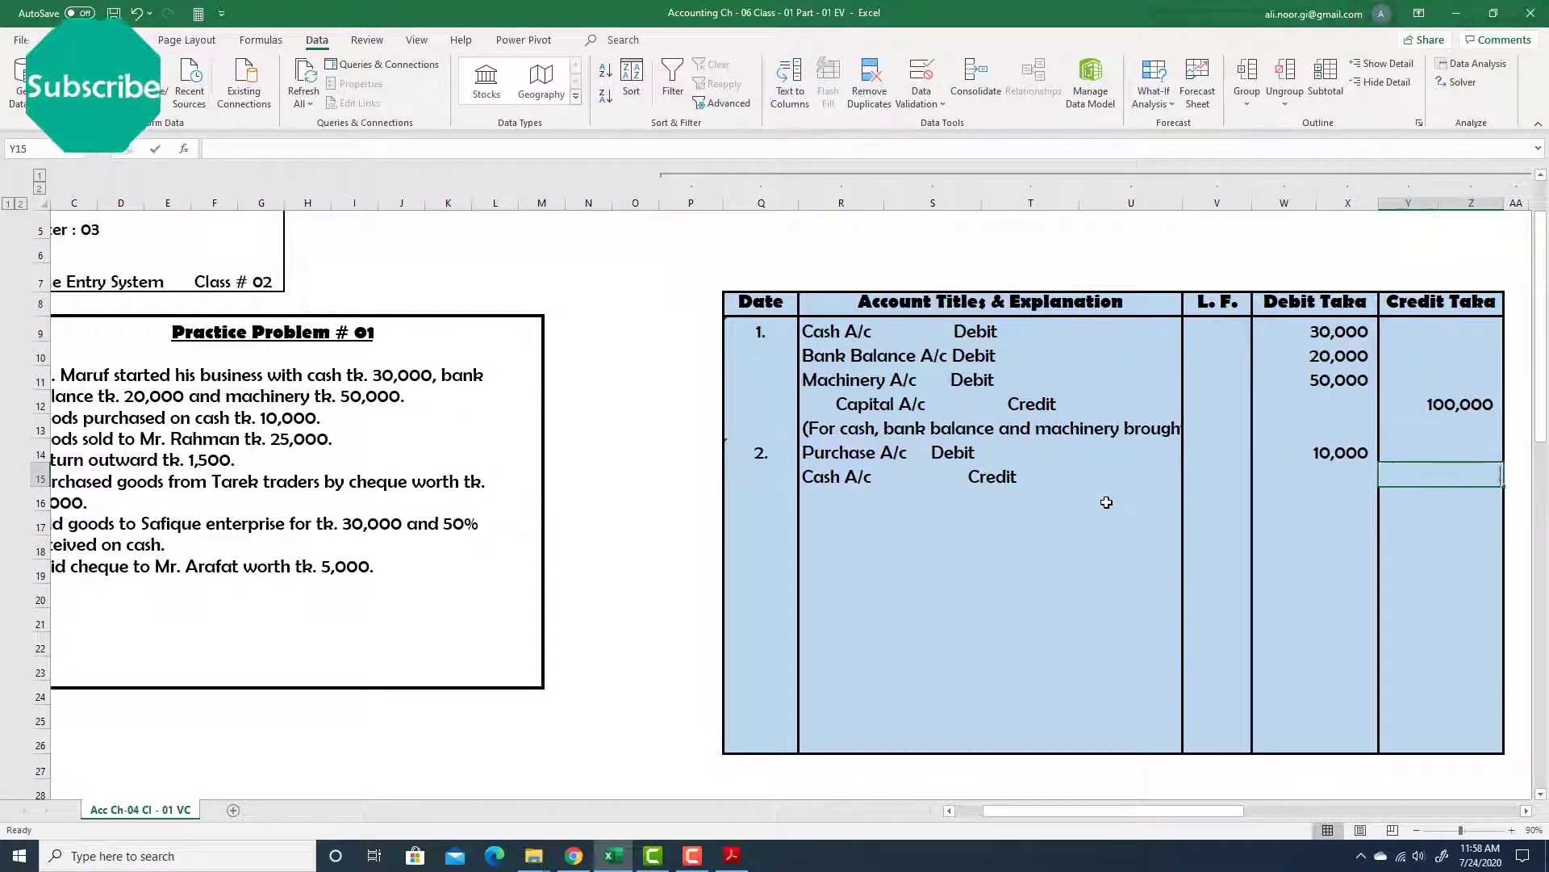
{"action": "type", "text": "10000"}
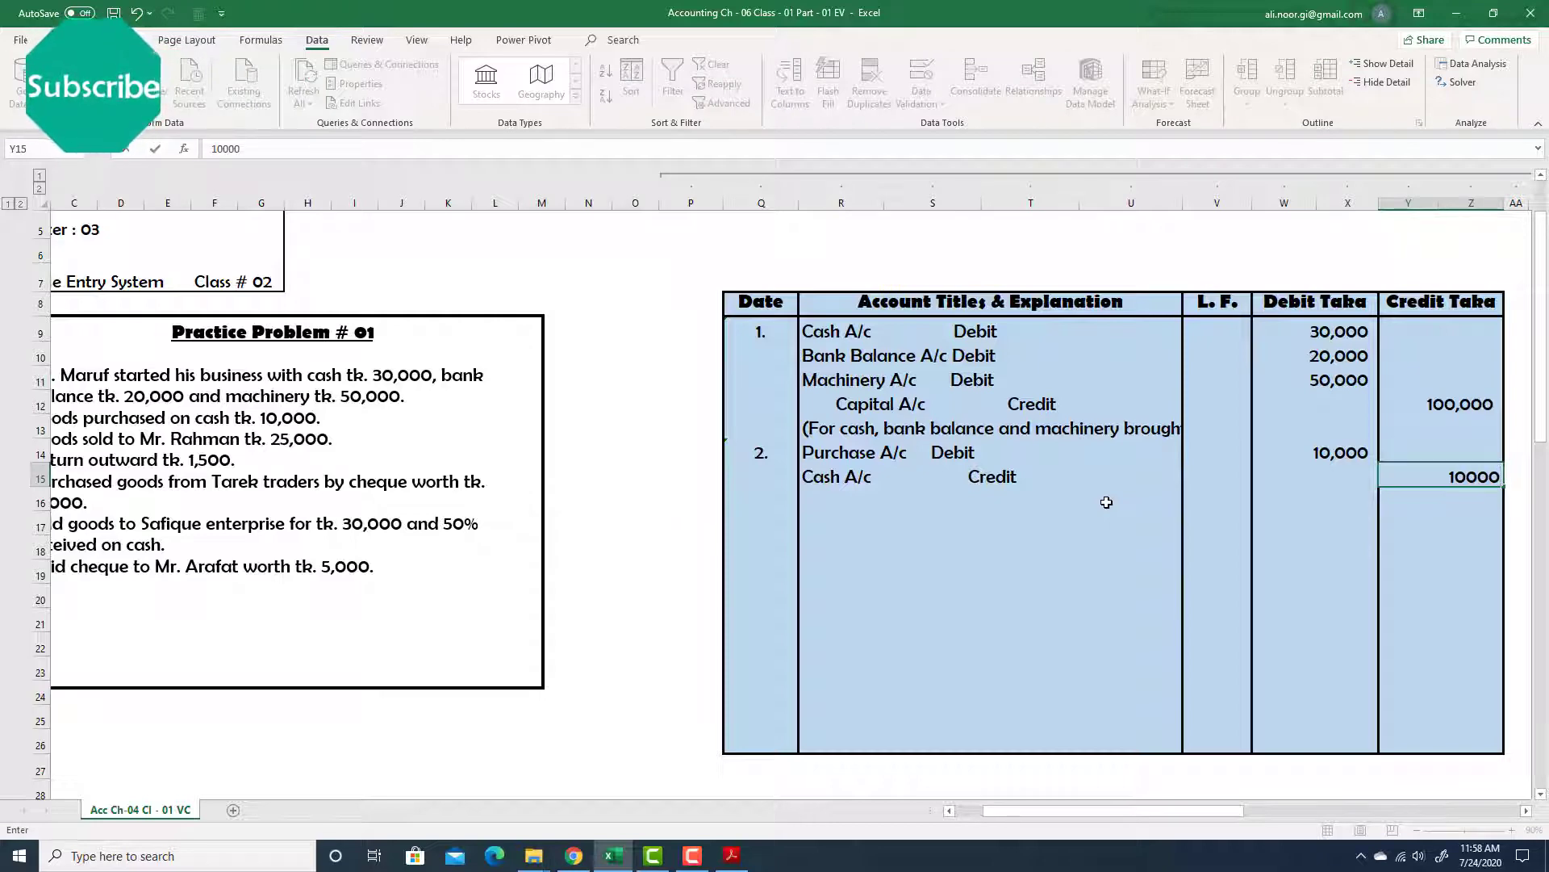
{"action": "key", "text": "Return"}
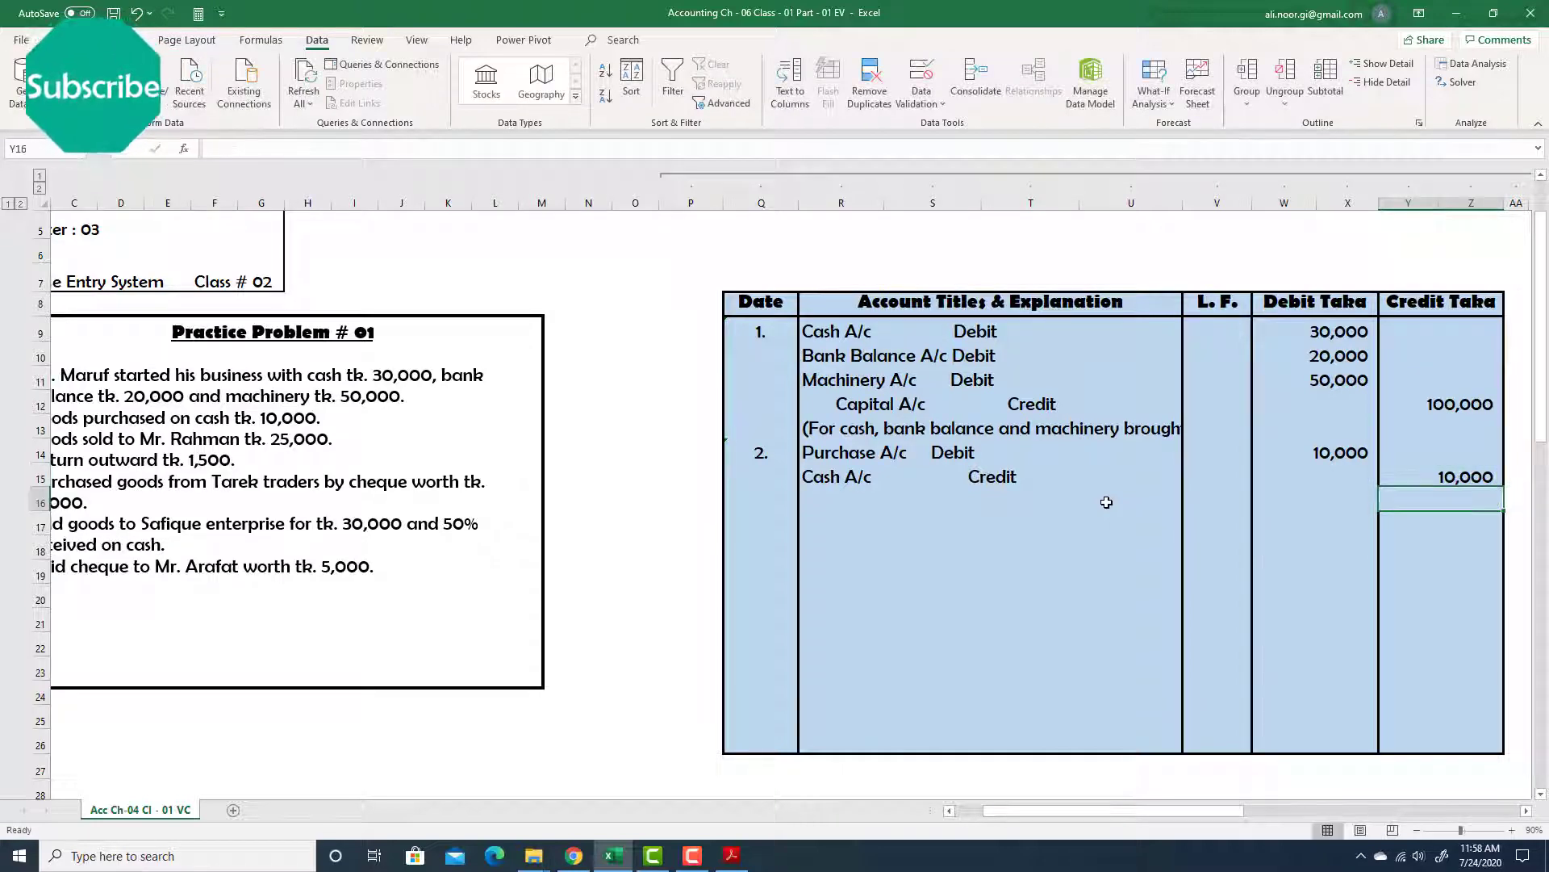
Enter the narration "(Goods purchased by cash)" in the row below the second entry's Cash A/c line.
{"action": "left_click", "coordinate": [847, 504]}
{"action": "type", "text": "("}
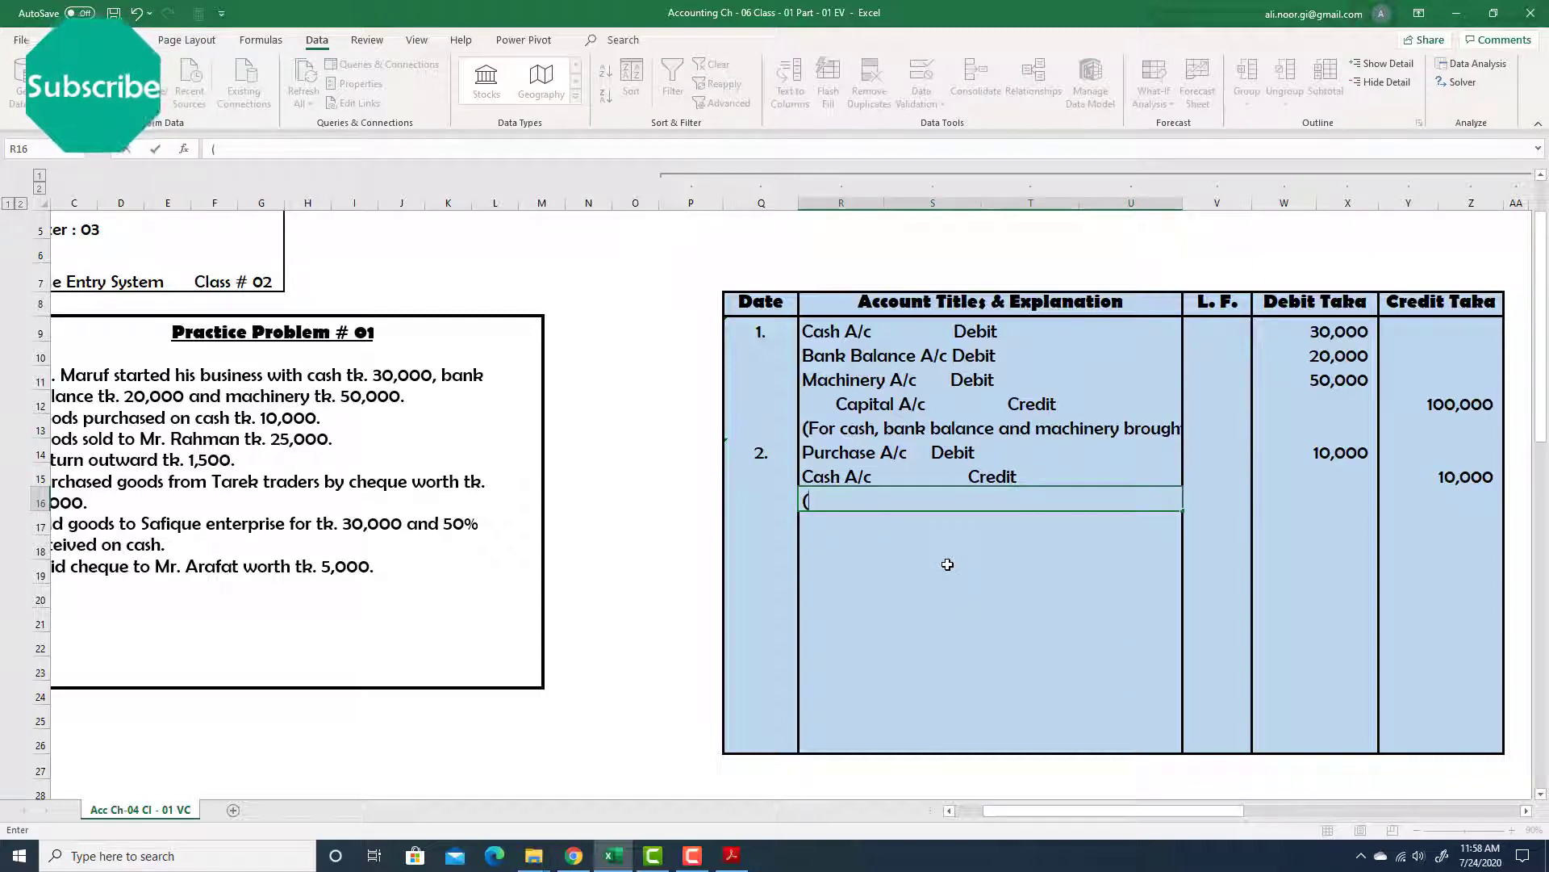
{"action": "type", "text": "Goods purchased "}
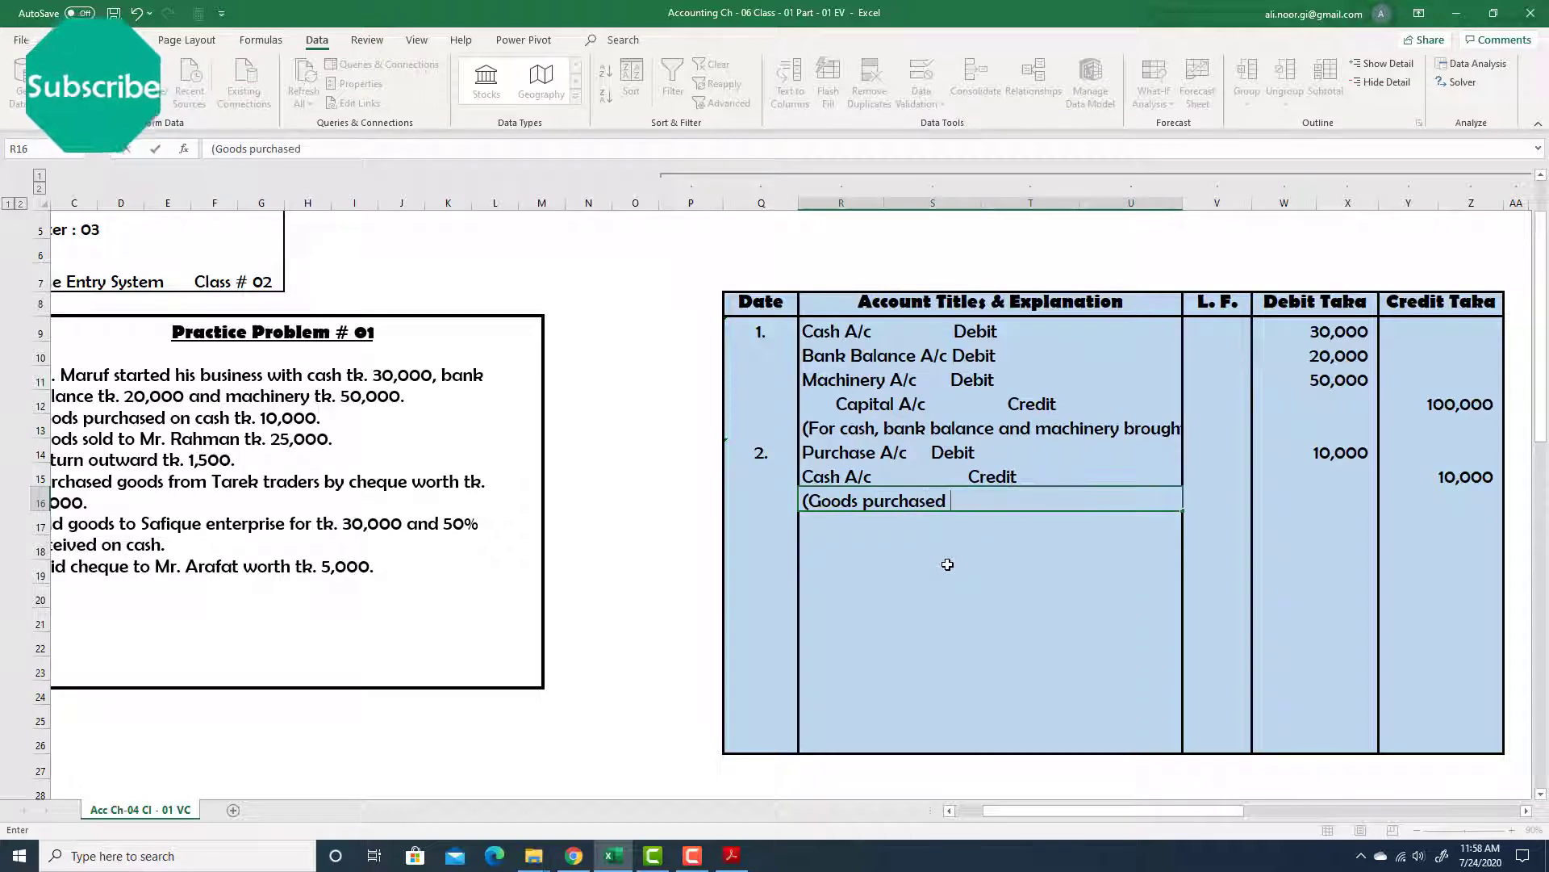
{"action": "type", "text": "by cash)"}
{"action": "key", "text": "Return"}
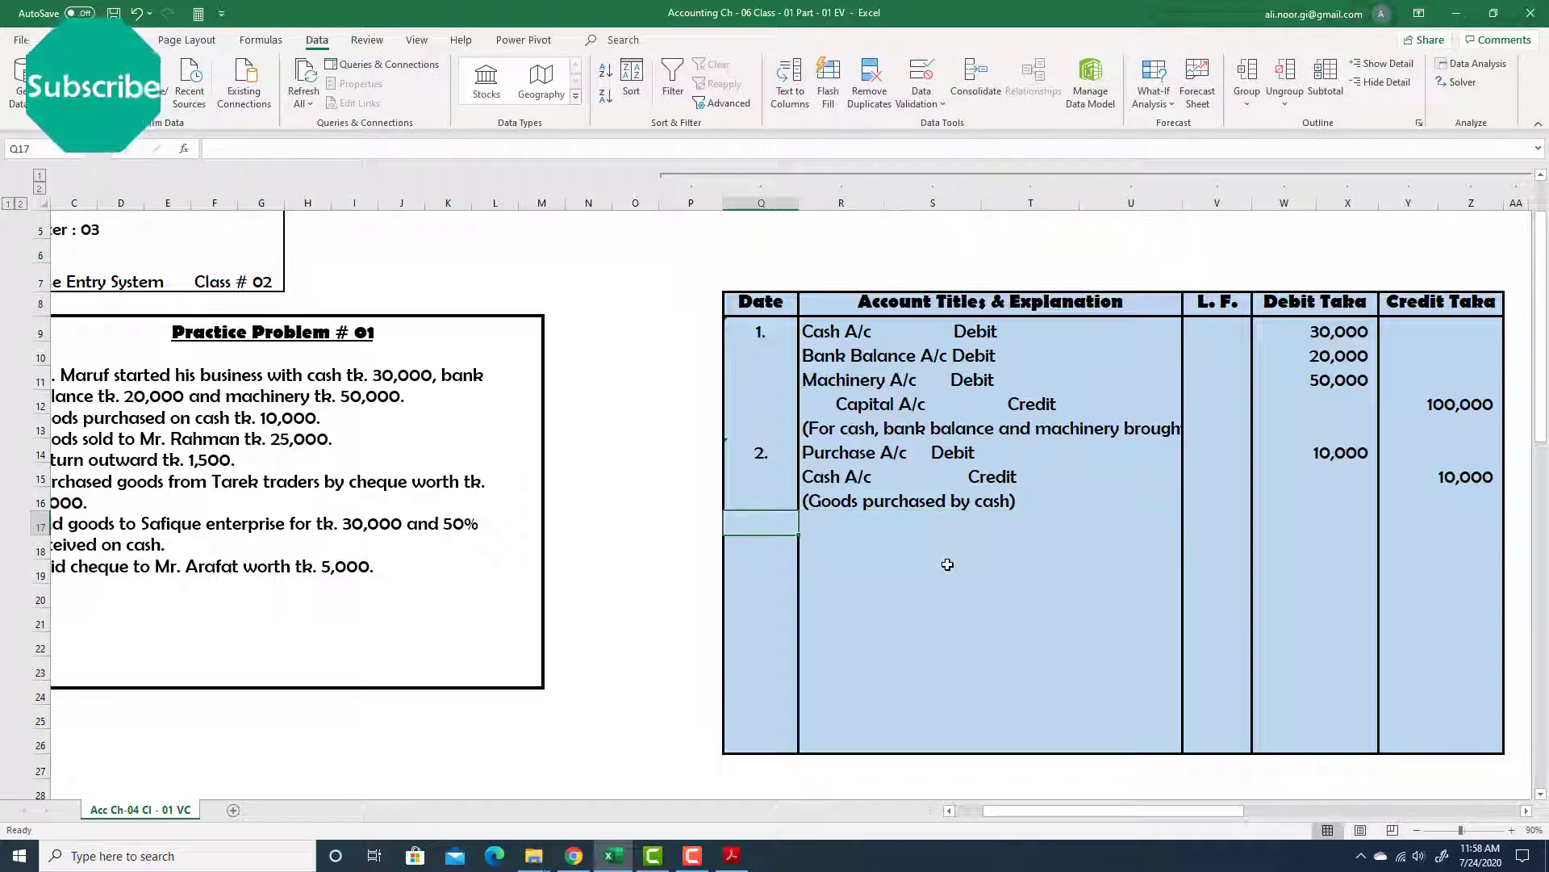
Date the third journal entry "3." in row 17 and enter "Debtors A/c Debit" with the customer's name in parentheses after "Debtors".
{"action": "type", "text": "3."}
{"action": "key", "text": "Tab"}
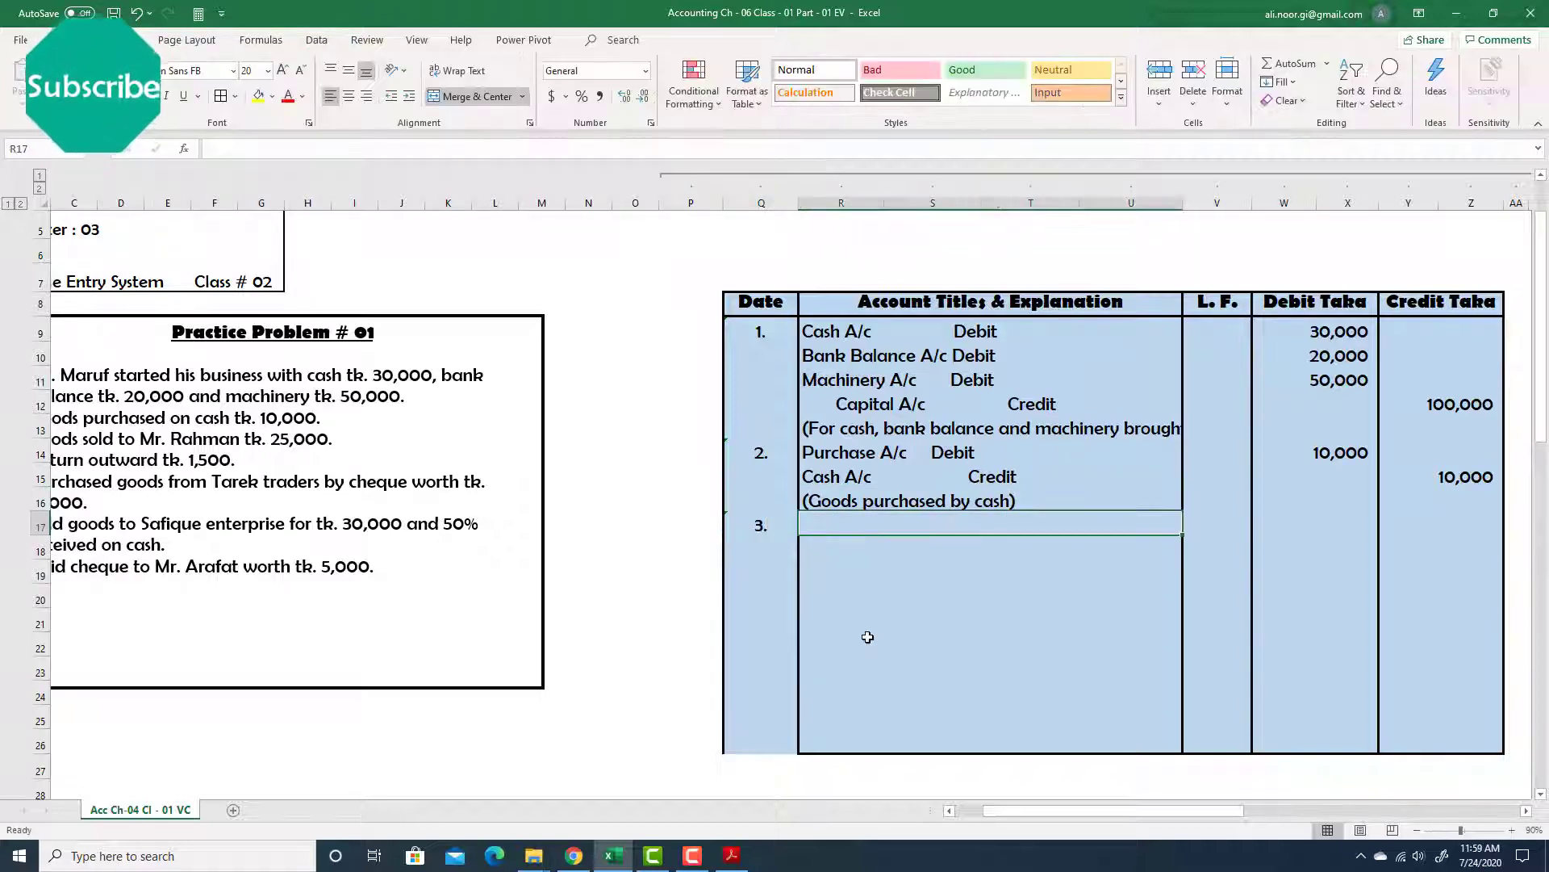
{"action": "left_click_drag", "start_coordinate": [1057, 811], "coordinate": [1047, 821]}
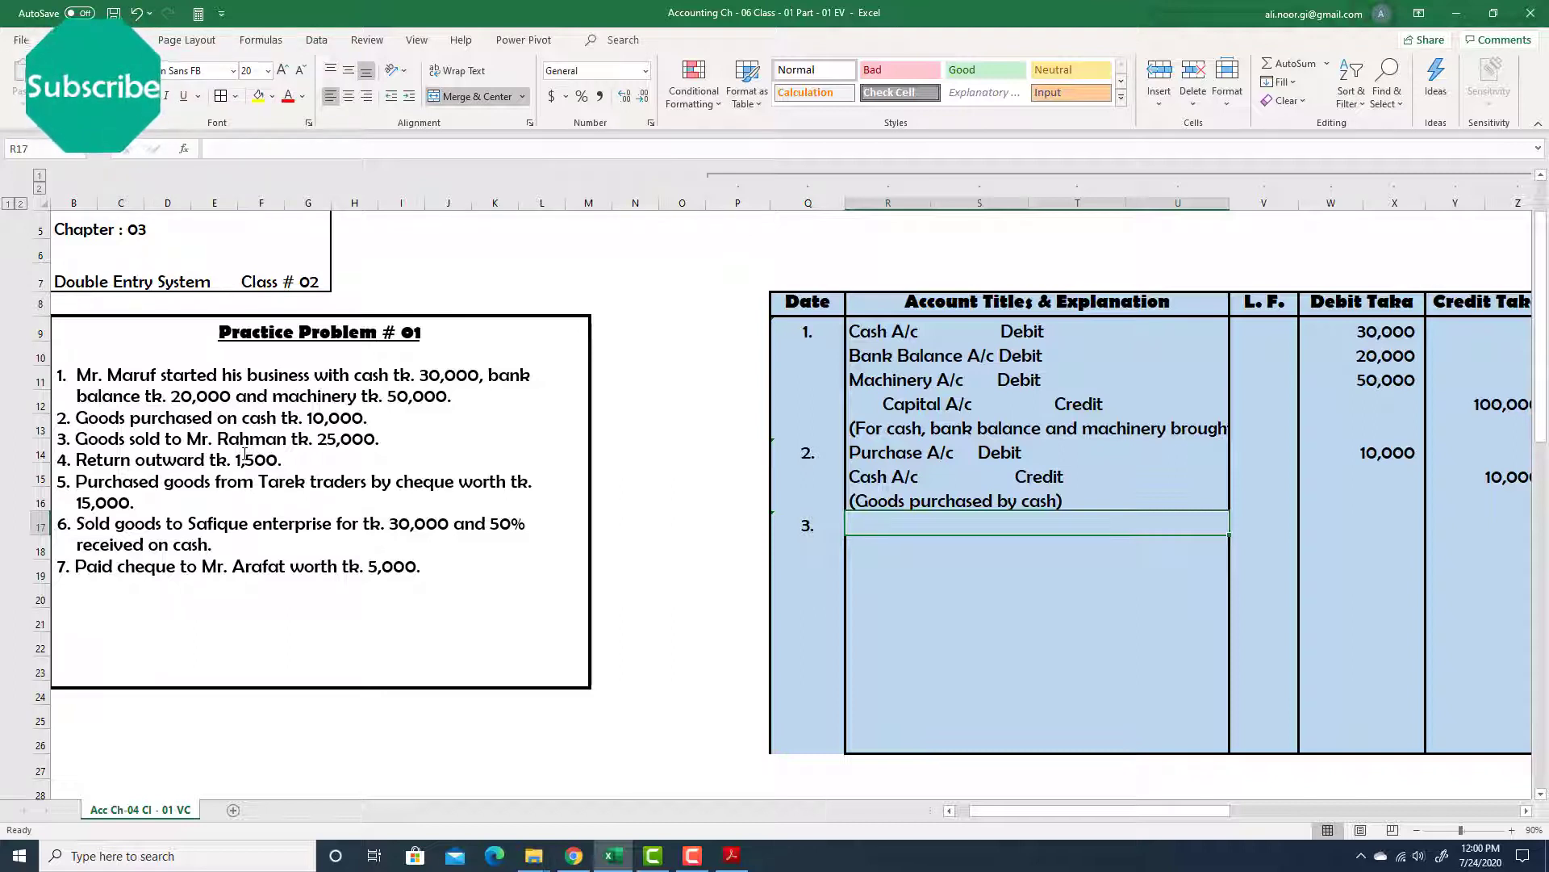
{"action": "type", "text": "Debtors "}
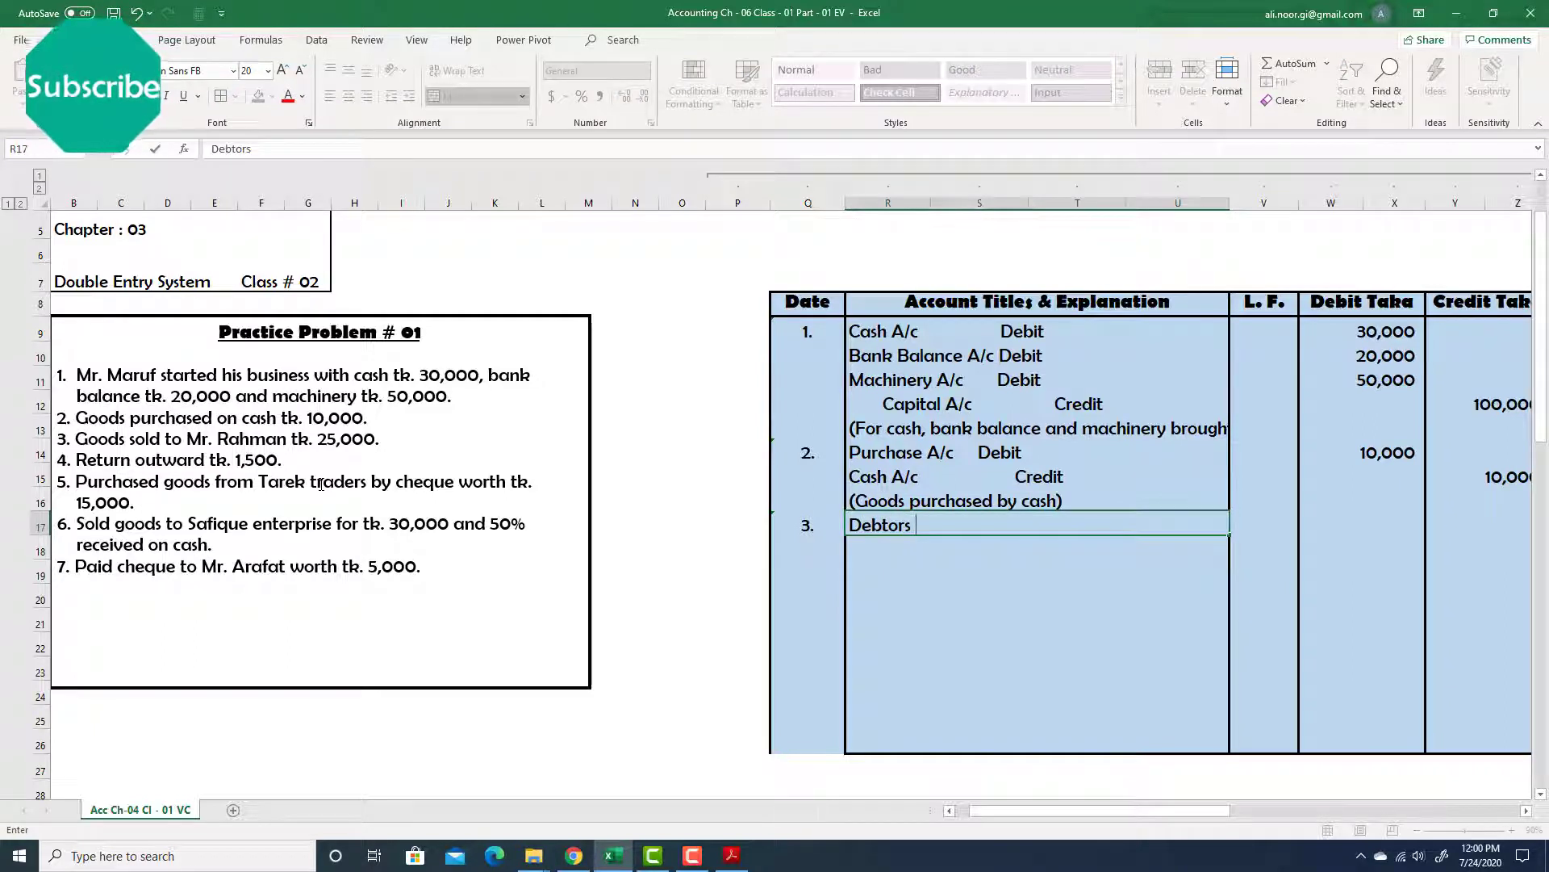
{"action": "type", "text": "(Mr. Rahman"}
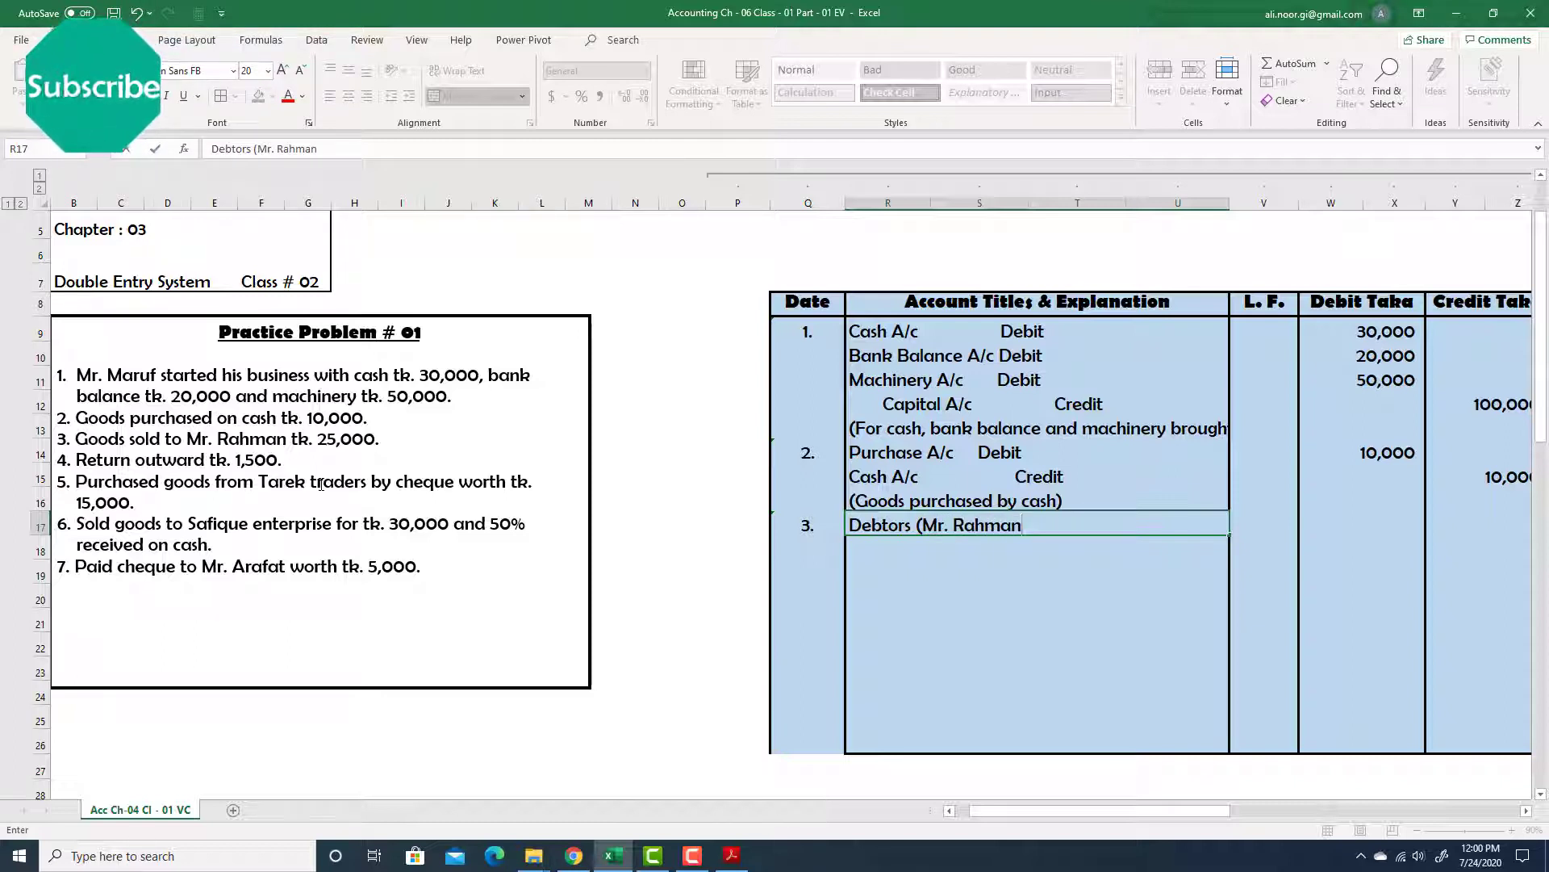
{"action": "type", "text": ") A/c  Debit"}
{"action": "key", "text": "Return"}
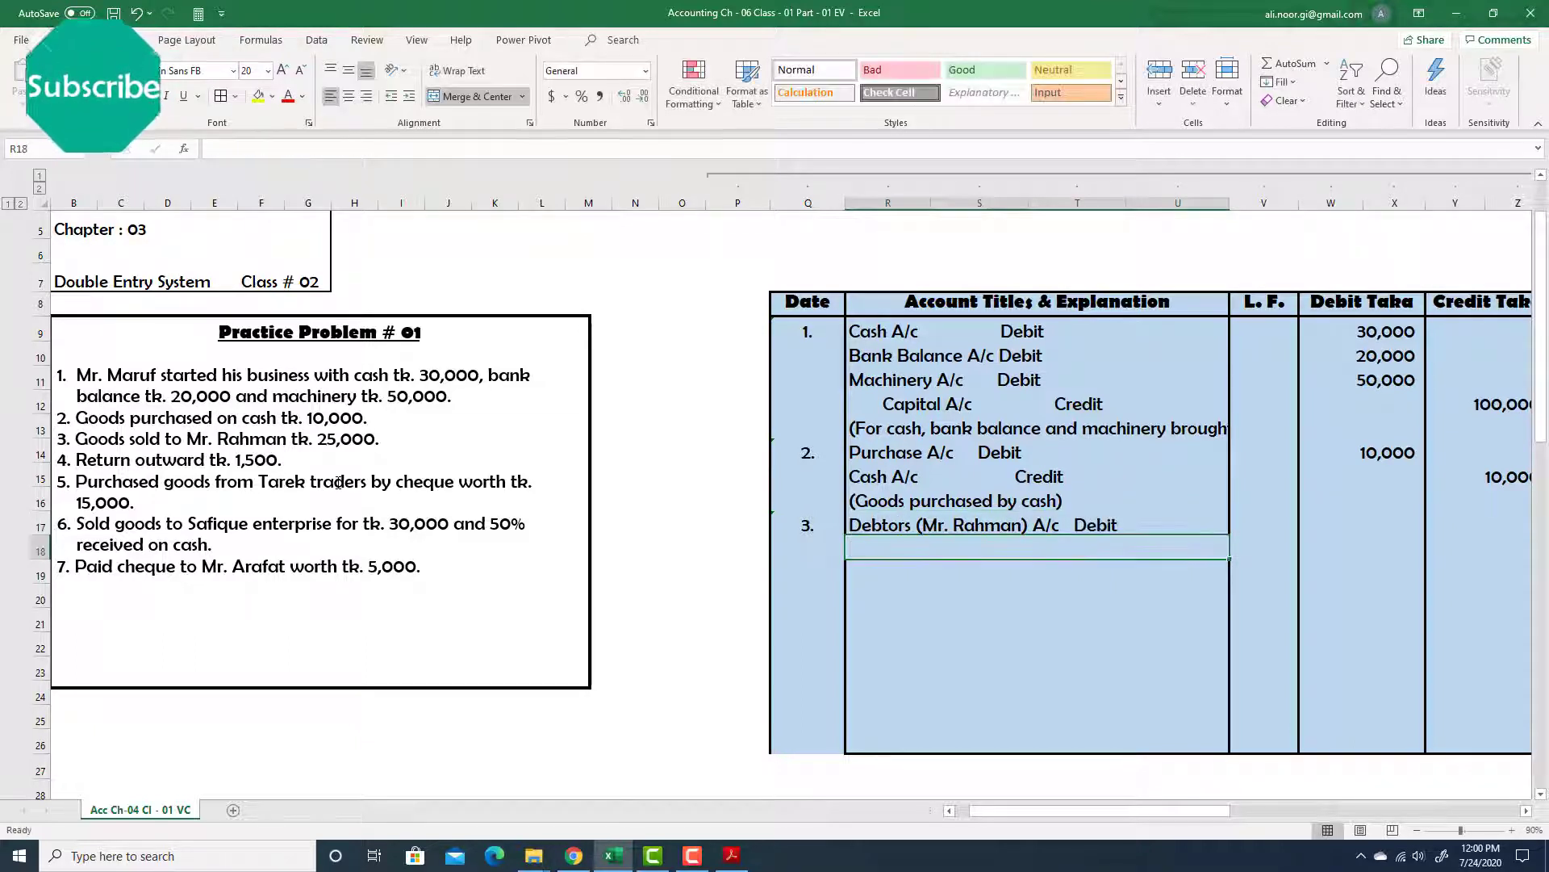
Enter "Sales A/c Credit" as the account title in the row below Debtors A/c, with a wide gap before "Credit".
{"action": "type", "text": "Sales A/c "}
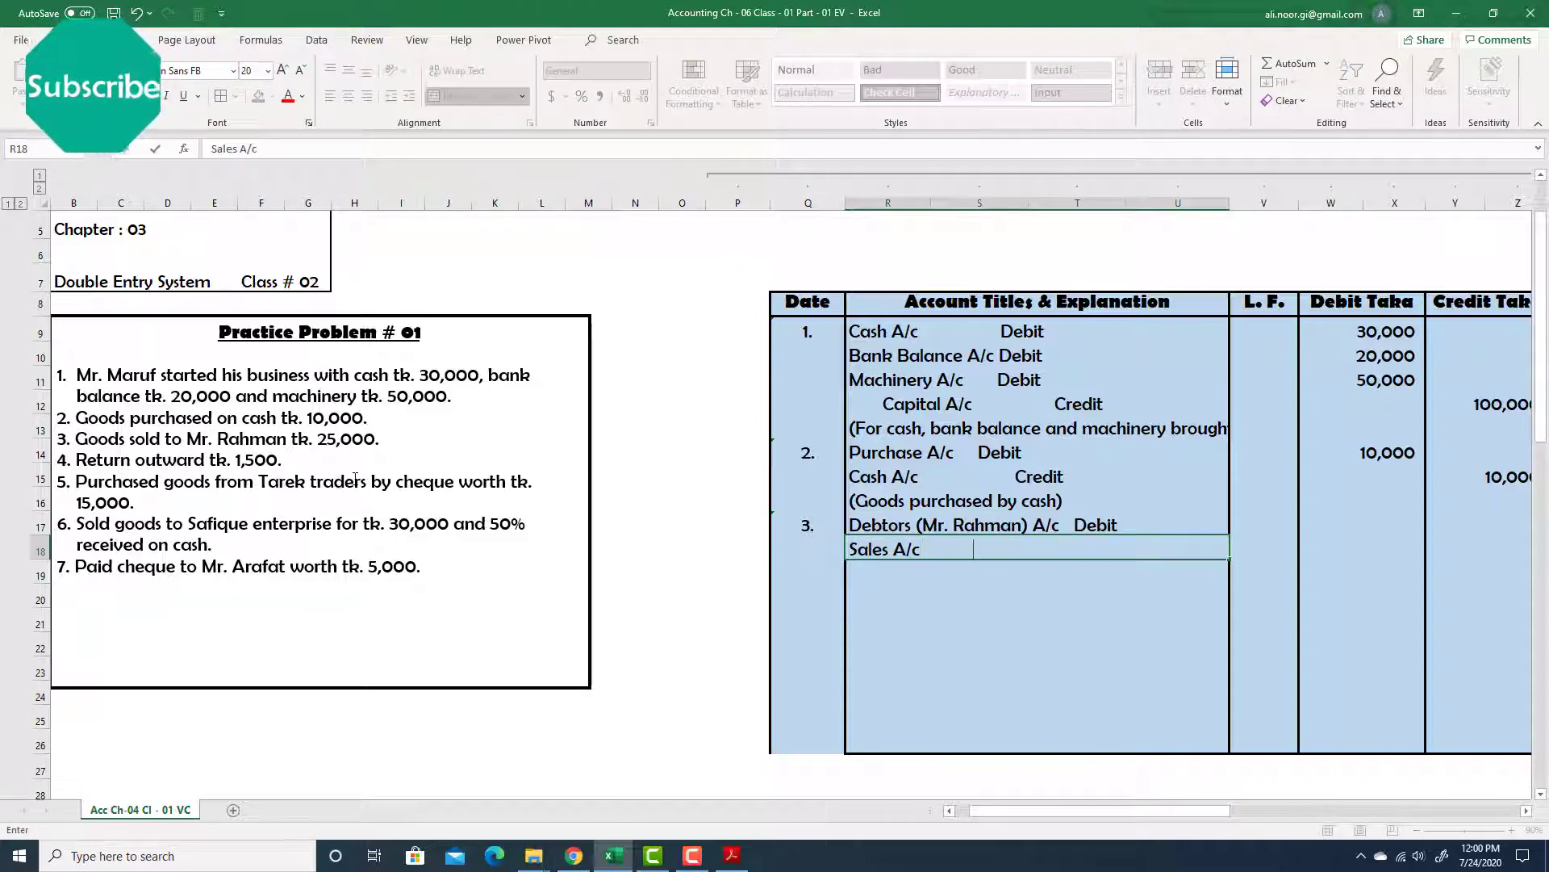
{"action": "type", "text": "                                      Credit"}
{"action": "key", "text": "Return"}
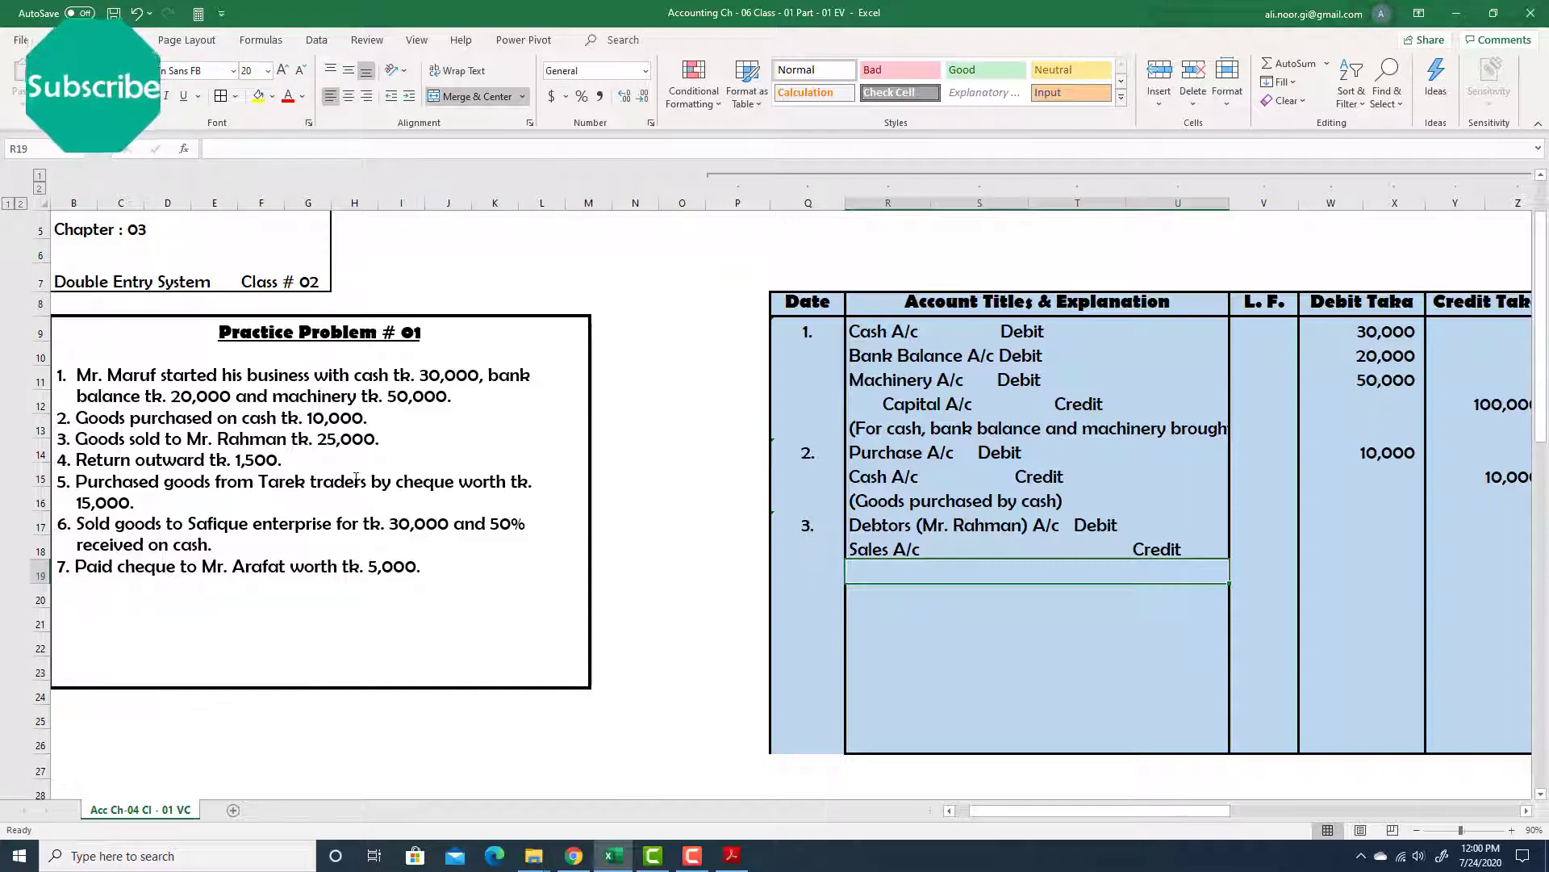
Enter 25000 as the debit amount for Debtors A/c and 25000 as the credit amount for Sales A/c.
{"action": "key", "text": "Up"}
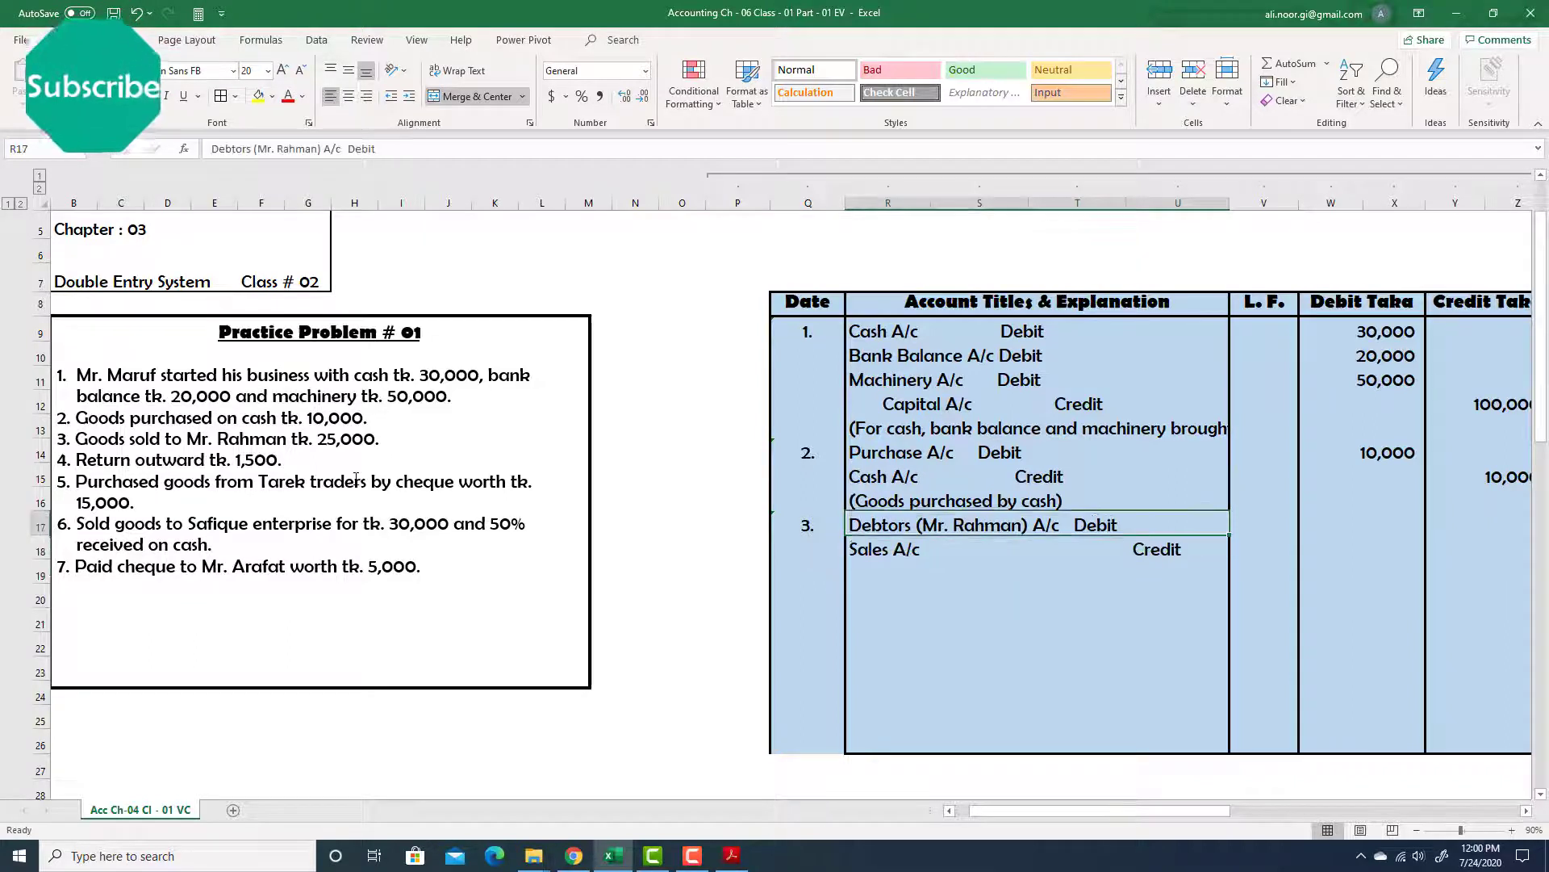
{"action": "key", "text": "Right"}
{"action": "key", "text": "Right"}
{"action": "key", "text": "Up"}
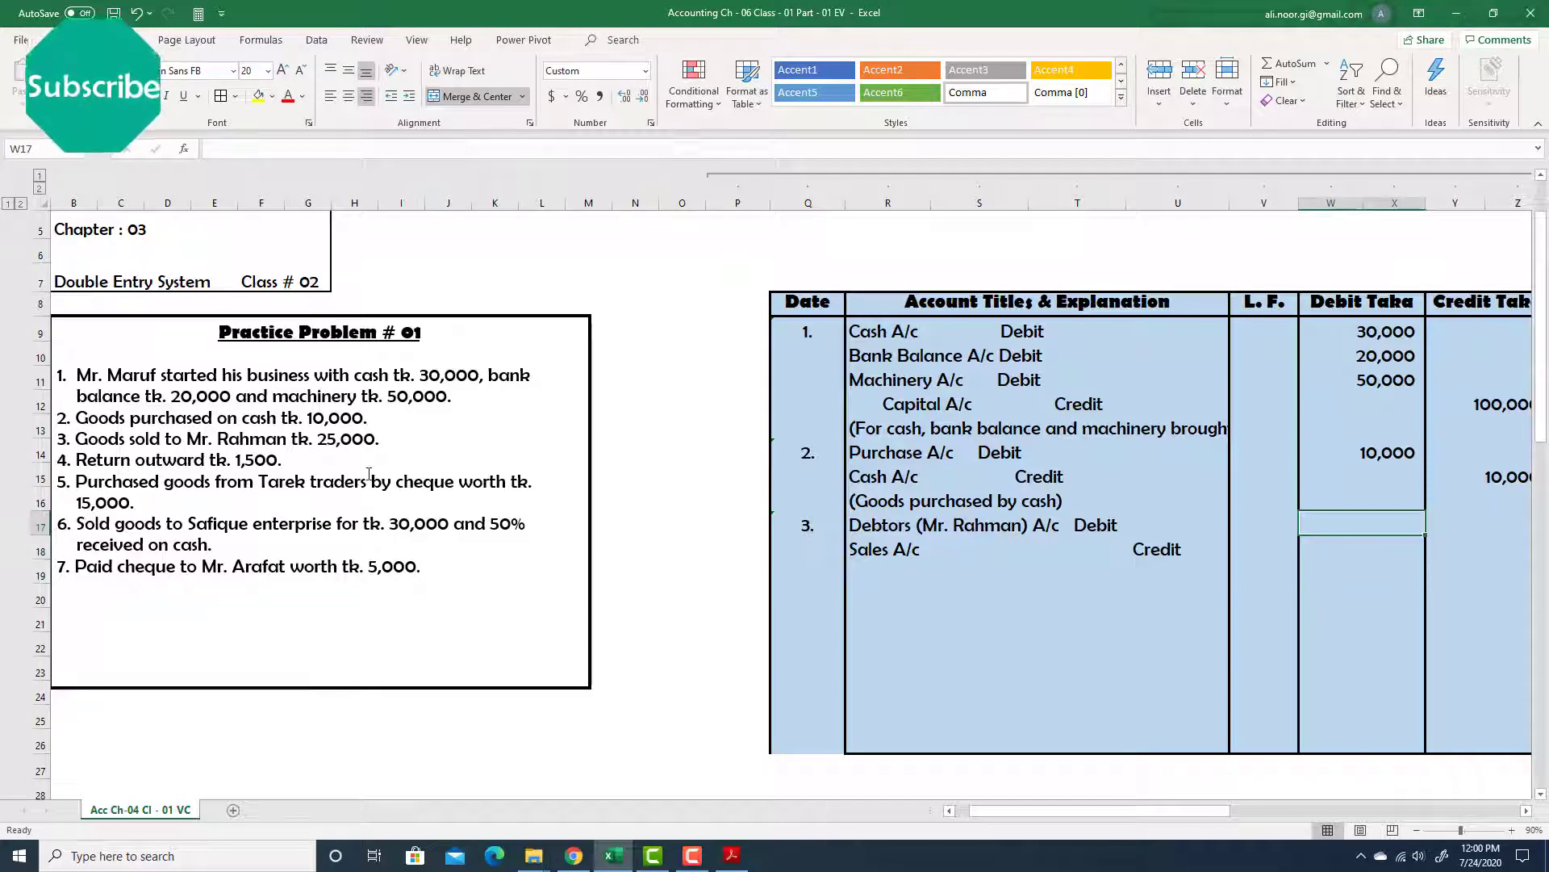
{"action": "type", "text": "25000"}
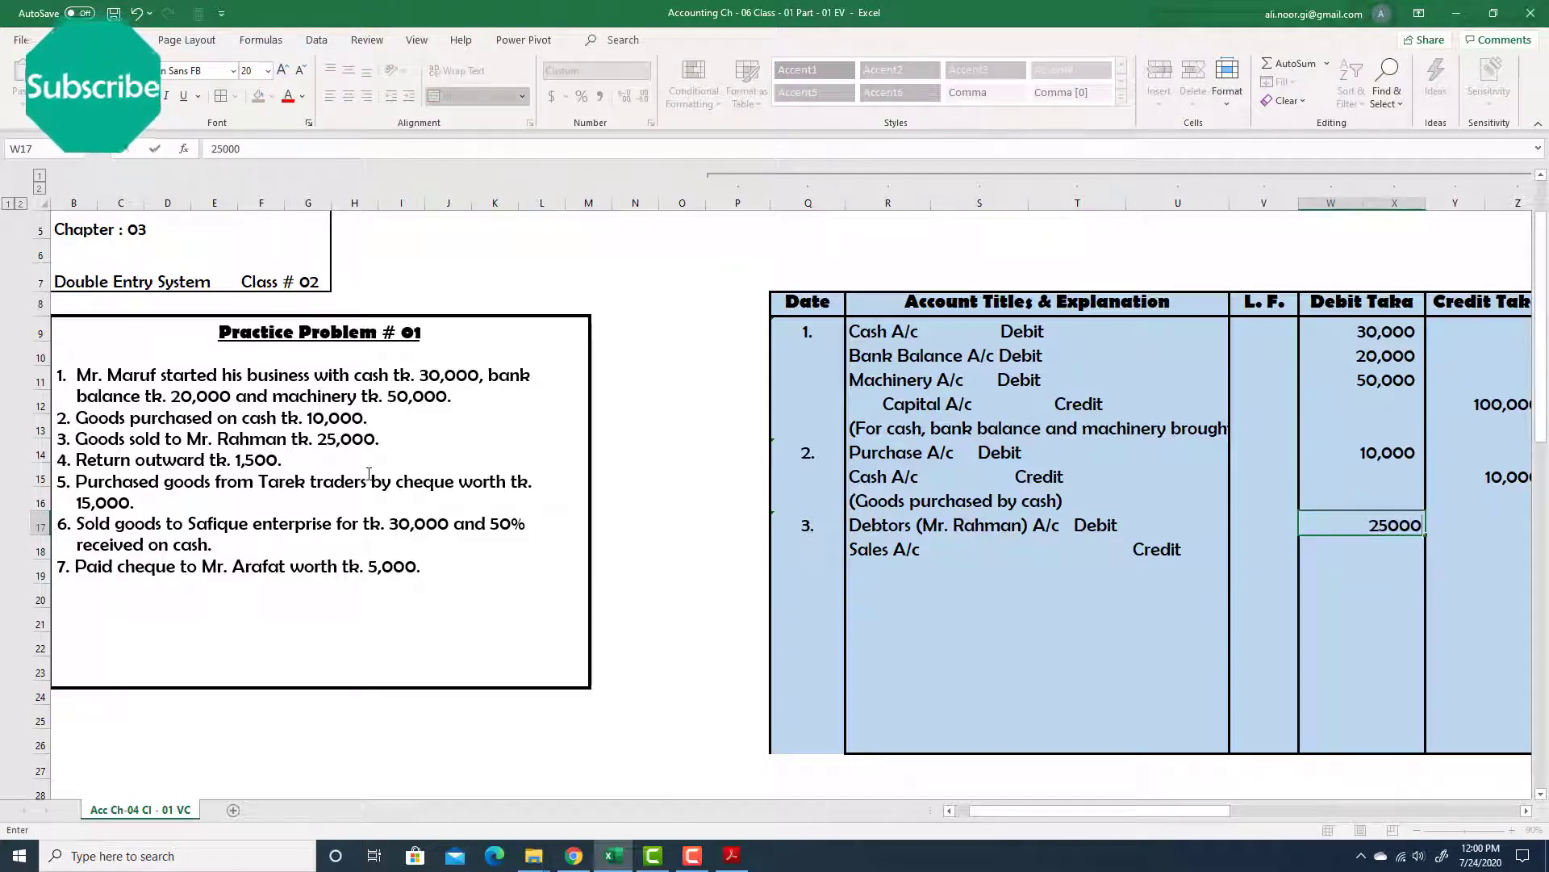
{"action": "key", "text": "Return"}
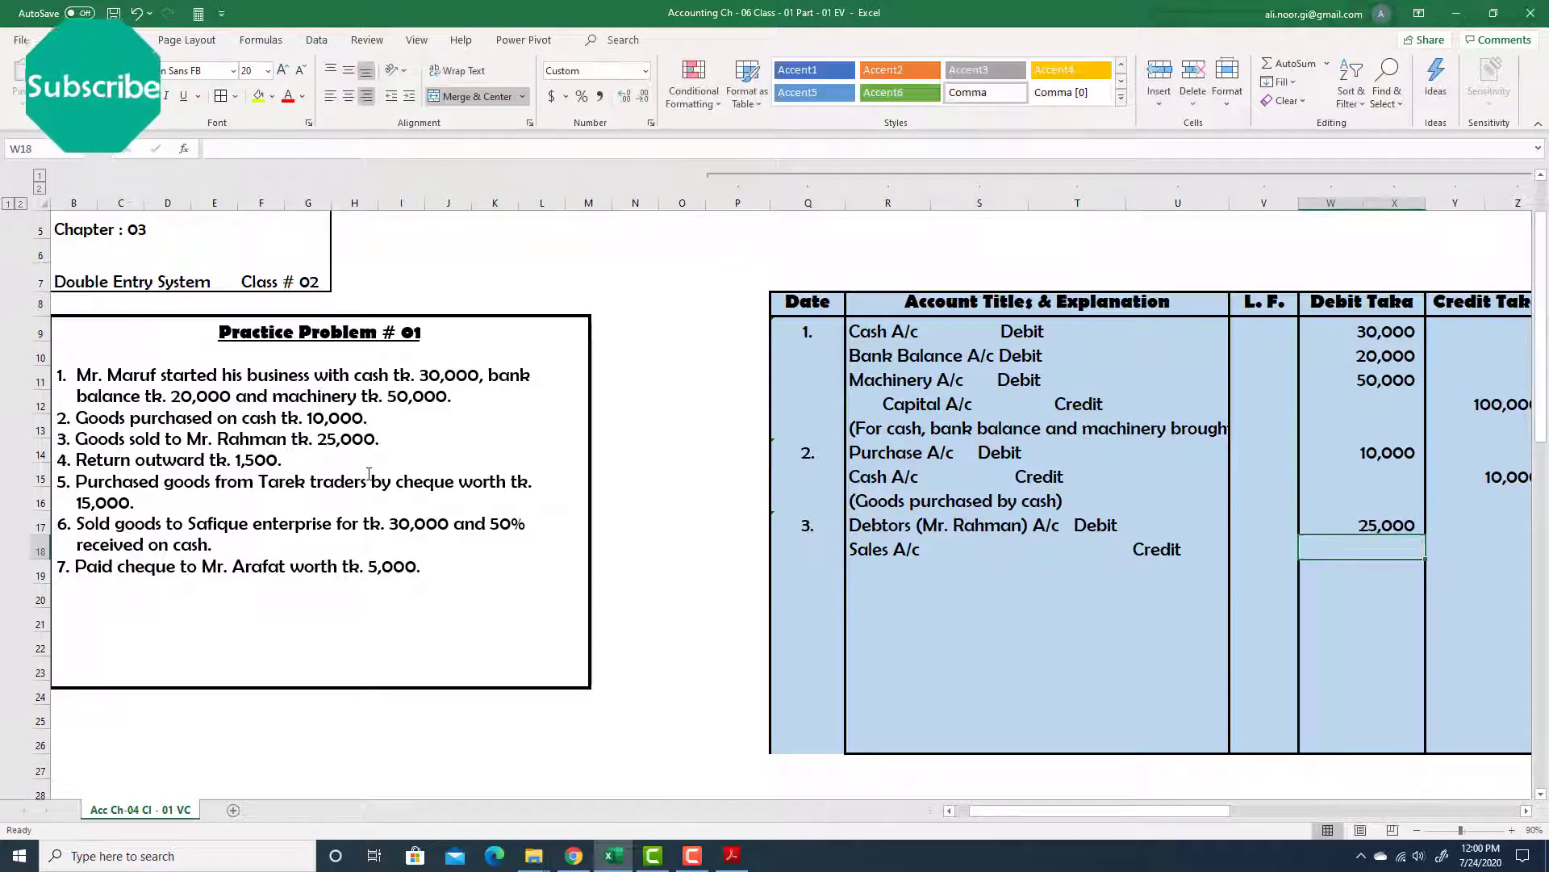
{"action": "key", "text": "Right"}
{"action": "type", "text": "25,000"}
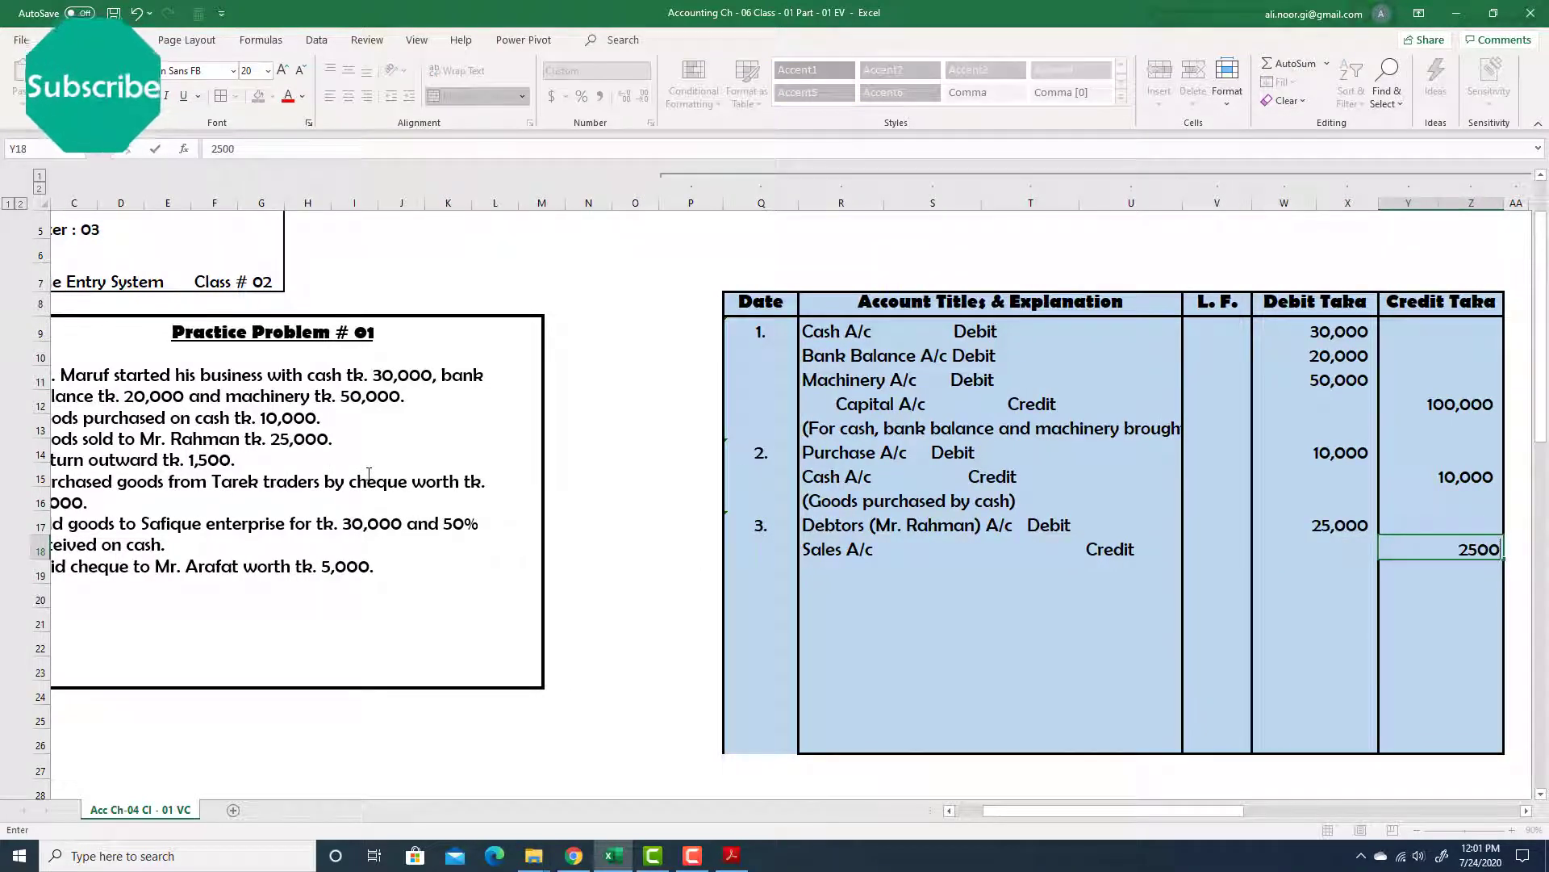
{"action": "key", "text": "Return"}
Enter the narration "(Goods sold on credit to ...)" below the Sales A/c line, ending with the customer's name.
{"action": "key", "text": "Left"}
{"action": "key", "text": "Left"}
{"action": "key", "text": "Left"}
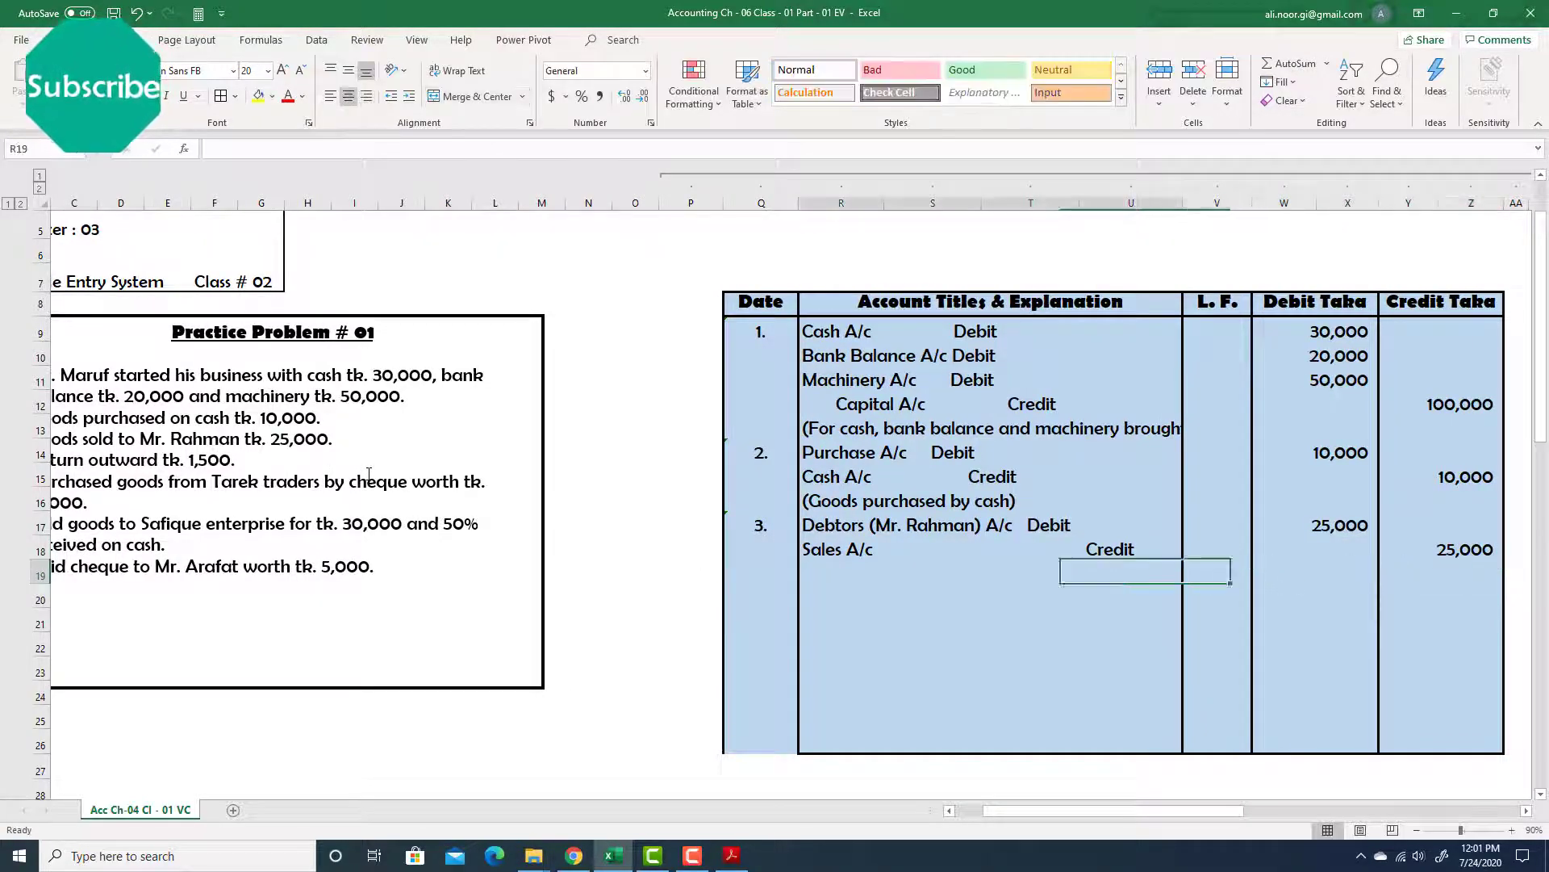
{"action": "type", "text": "("}
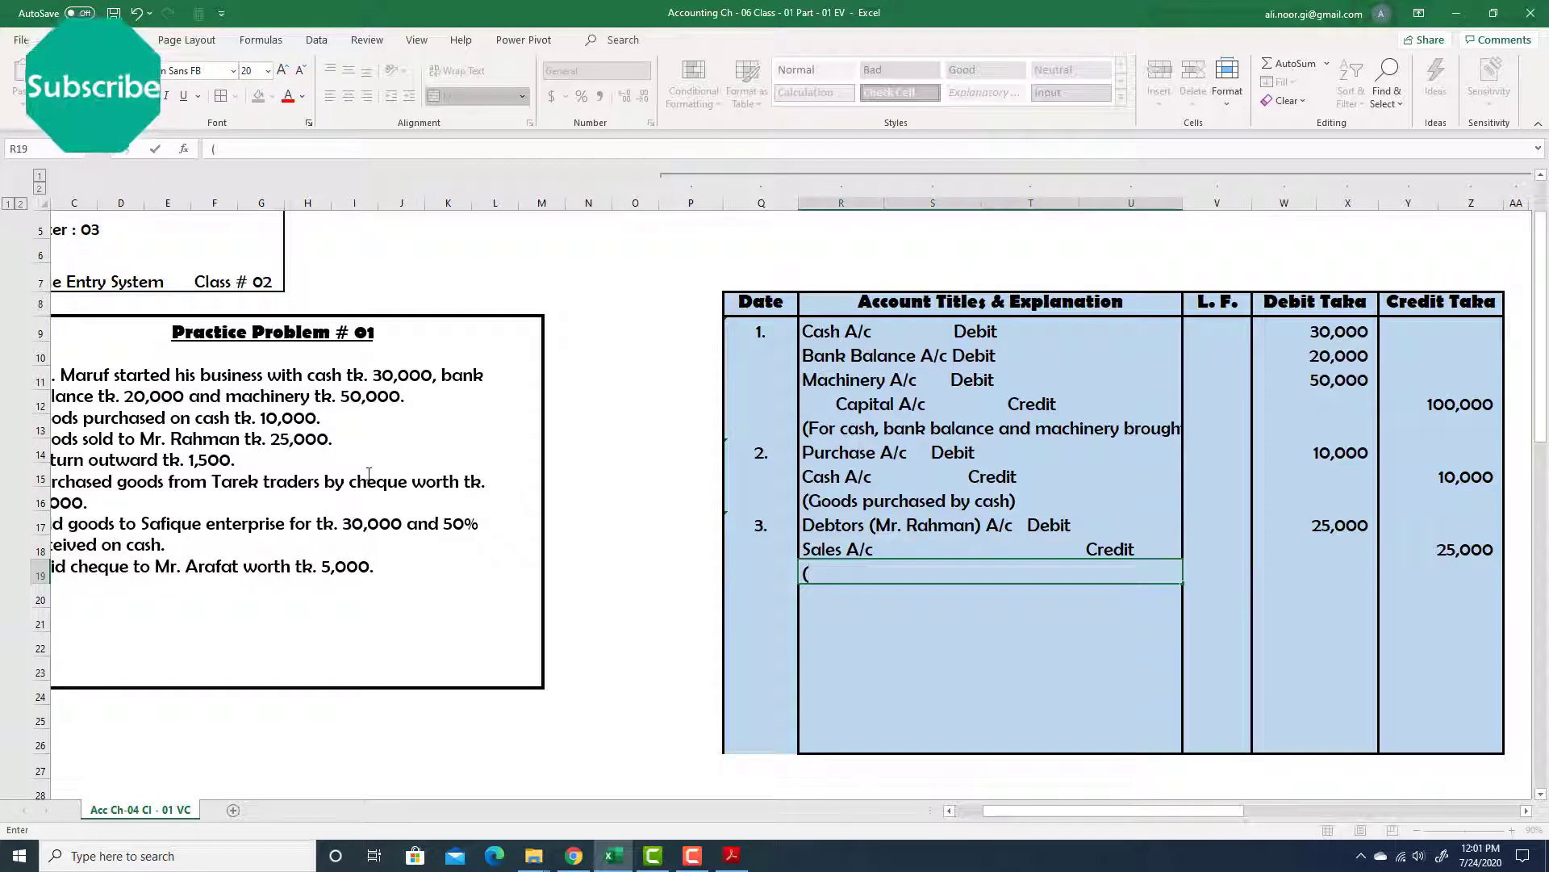
{"action": "type", "text": "G"}
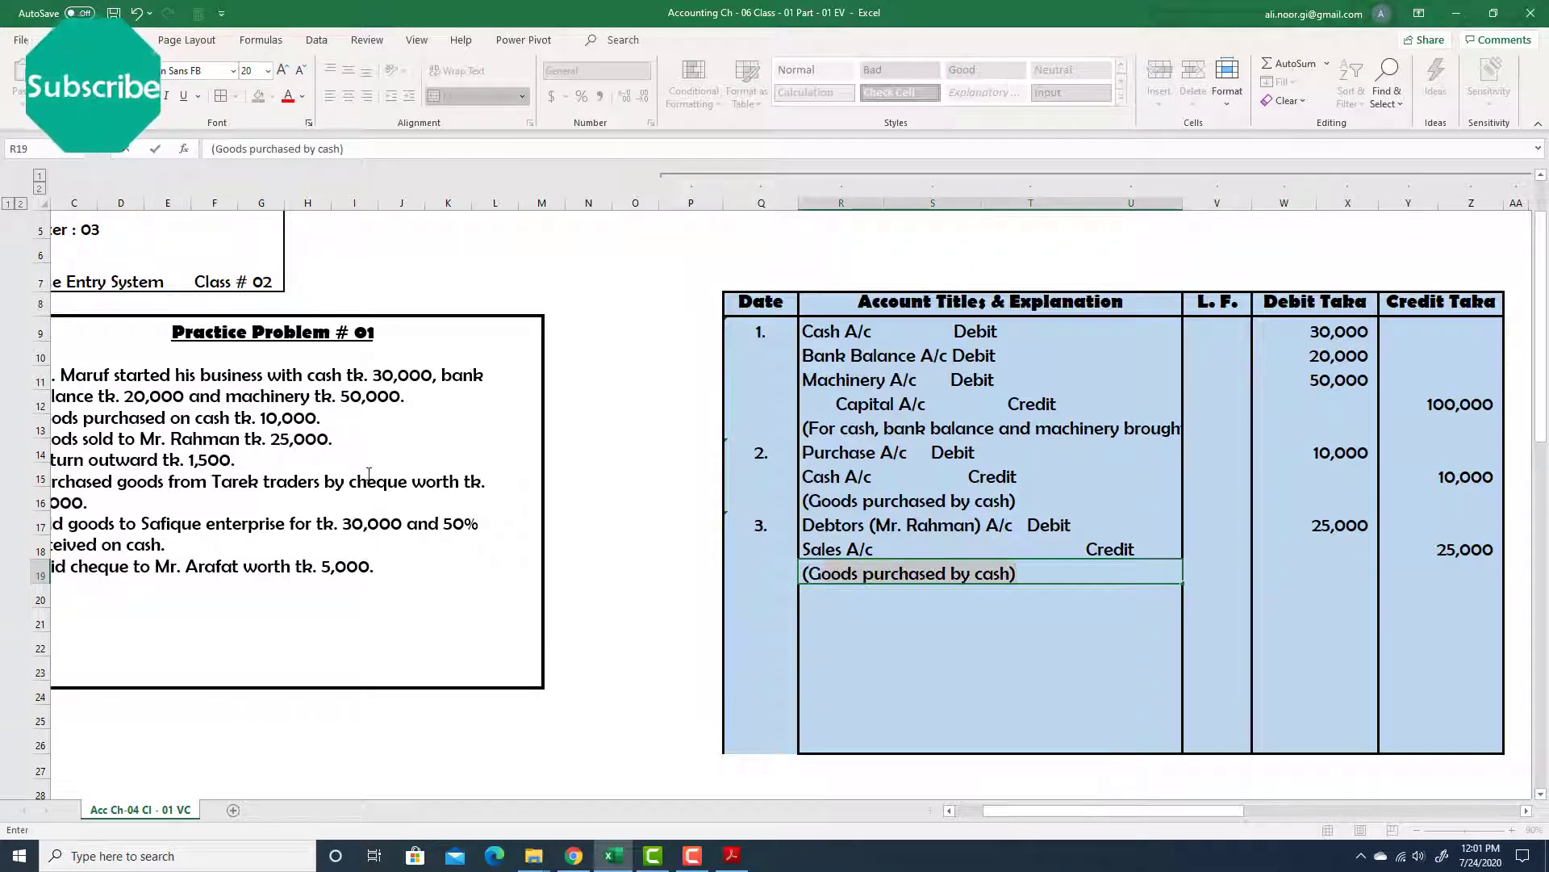
{"action": "type", "text": "oods sold"}
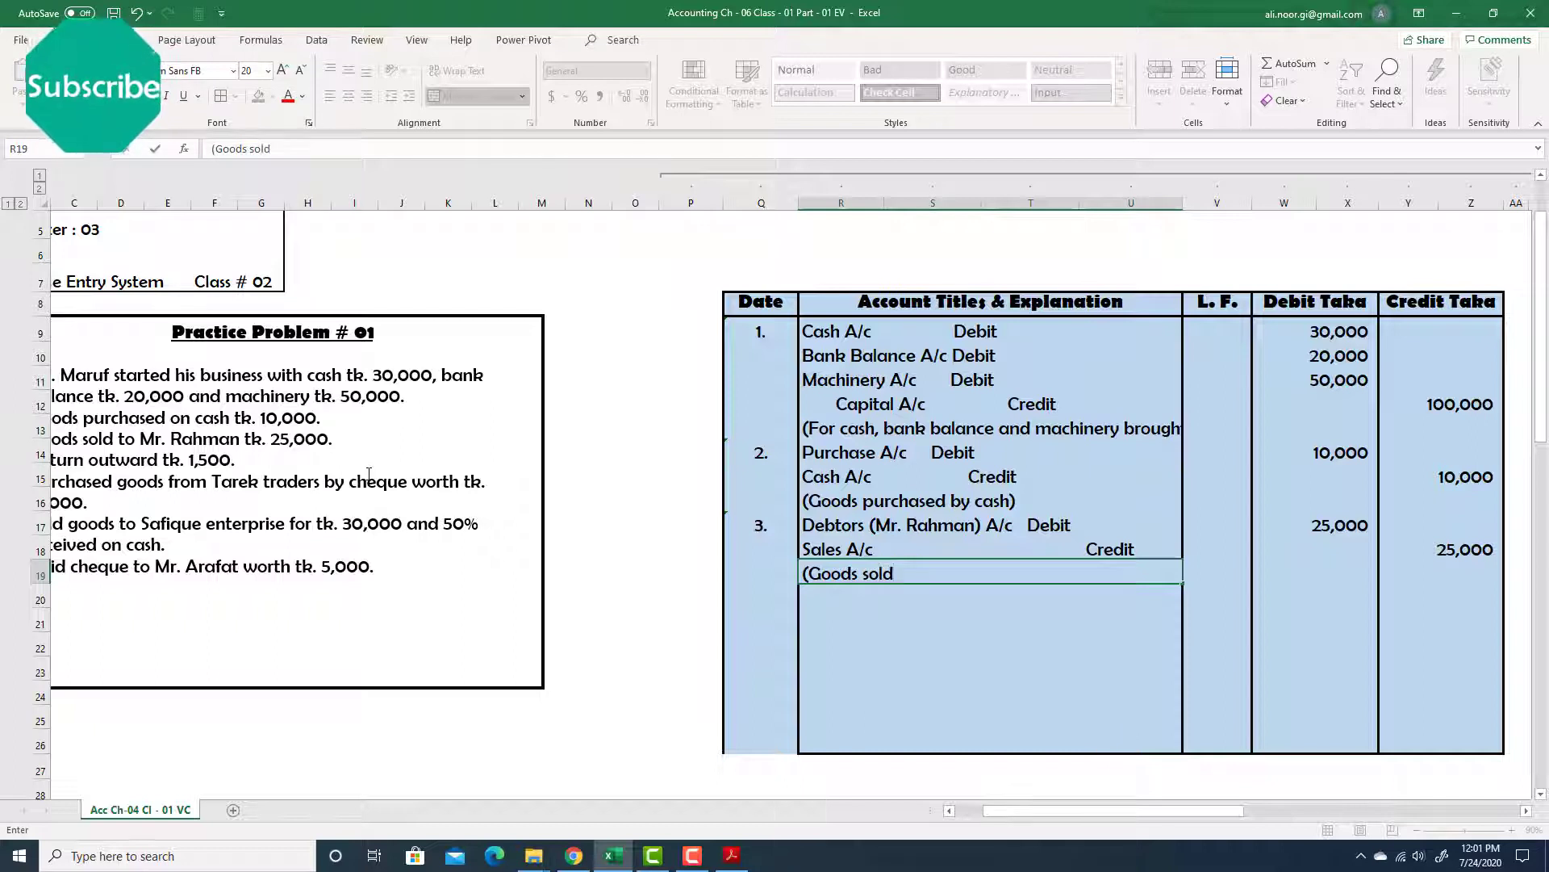
{"action": "type", "text": " on credit to Mr. Ha"}
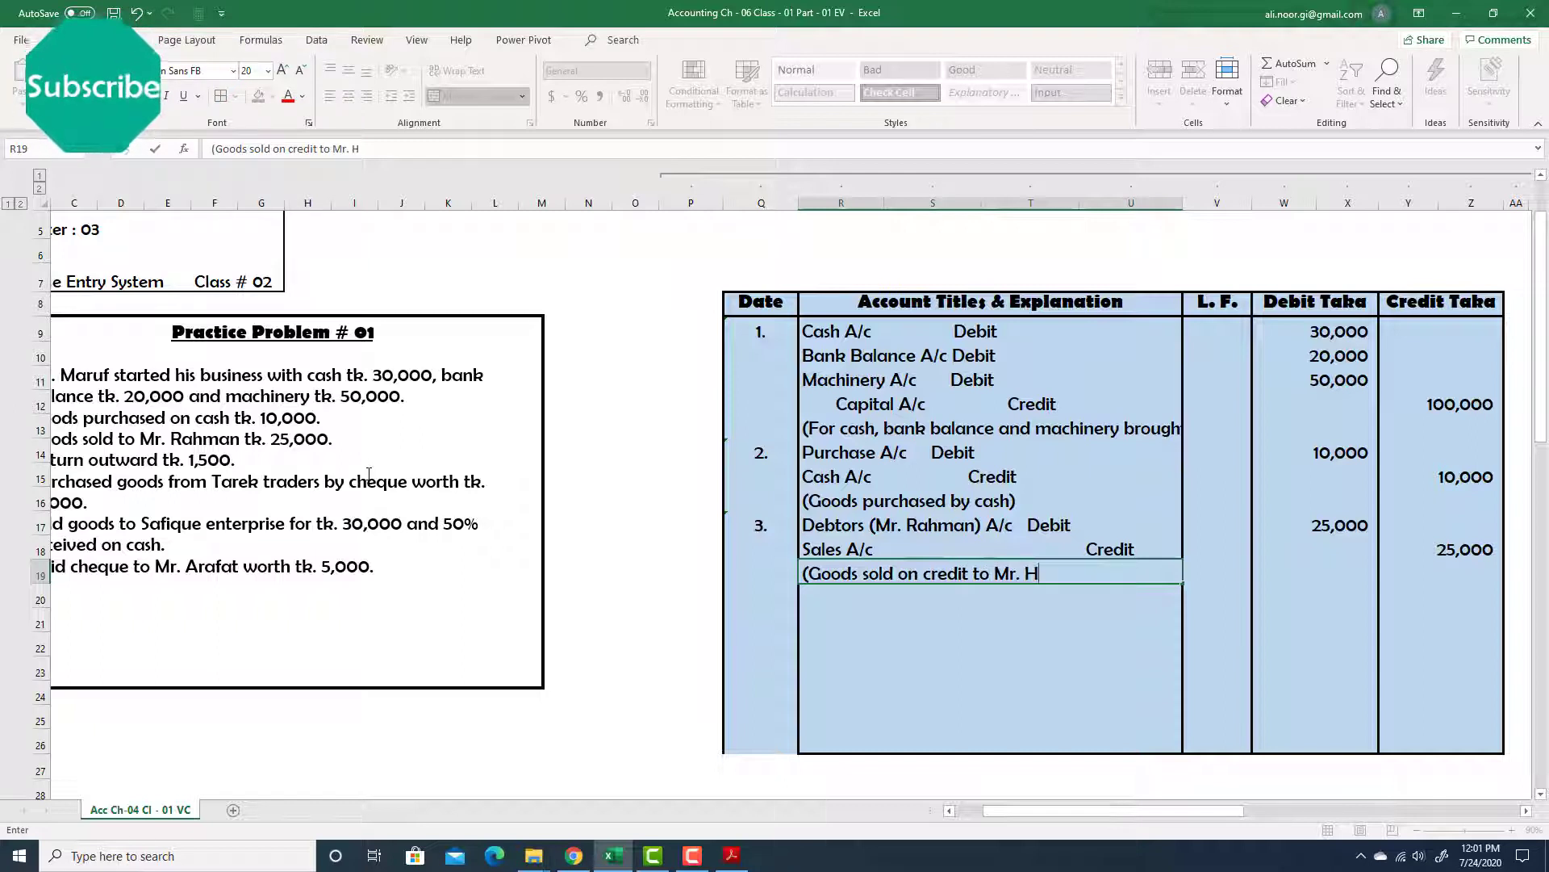
{"action": "key", "text": "BackSpace"}
{"action": "key", "text": "BackSpace"}
{"action": "type", "text": "Rahman)"}
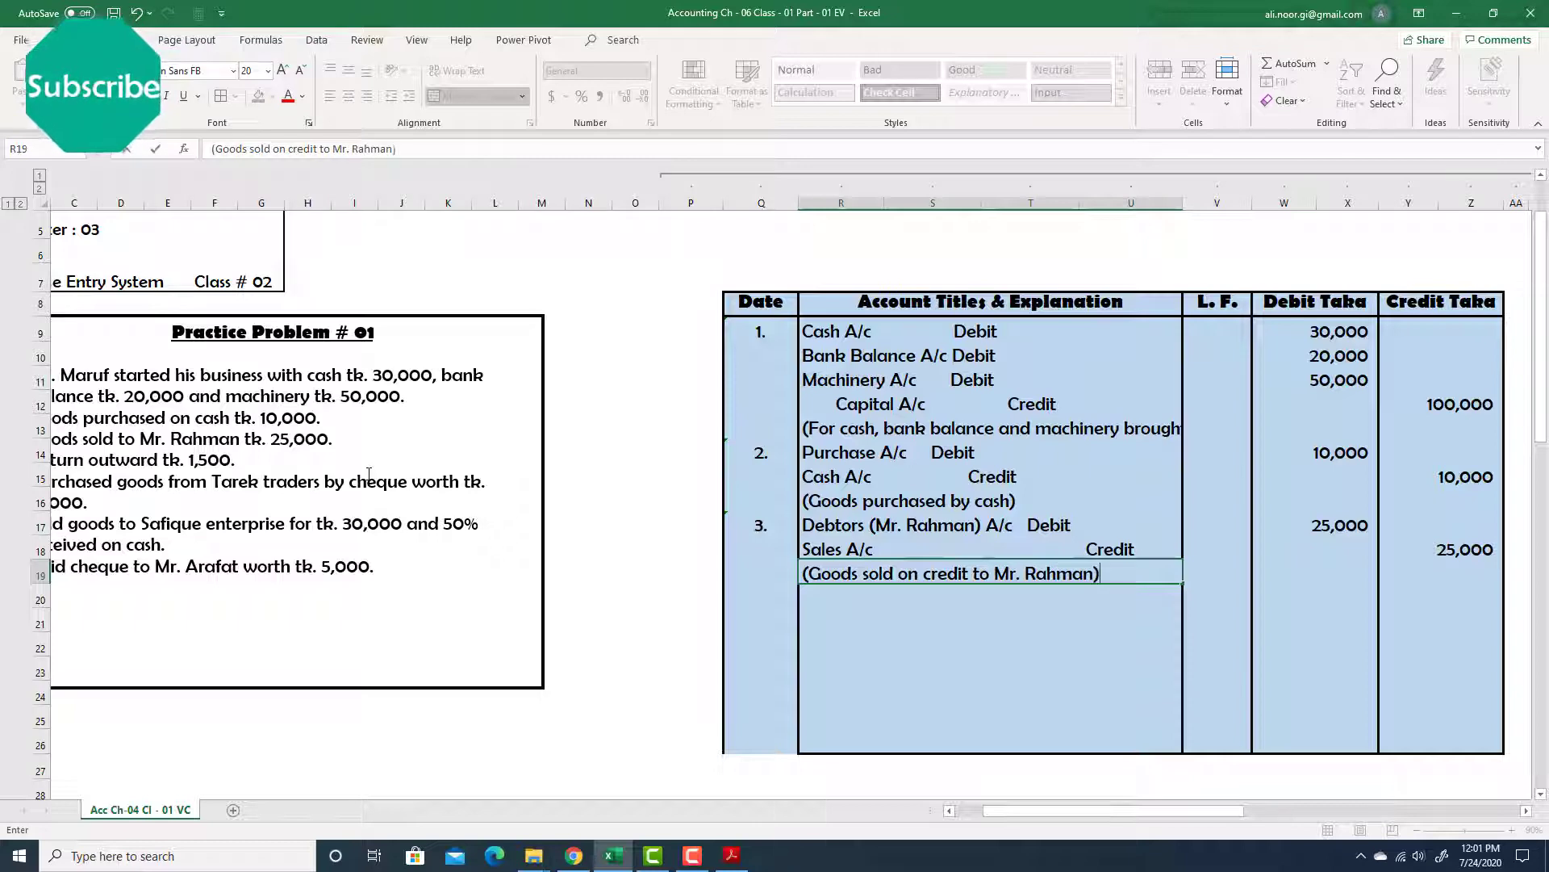
{"action": "key", "text": "Return"}
Date the fourth journal entry "4." in row 20 and enter "Creditors A/c Debit" as its account title.
{"action": "type", "text": "4."}
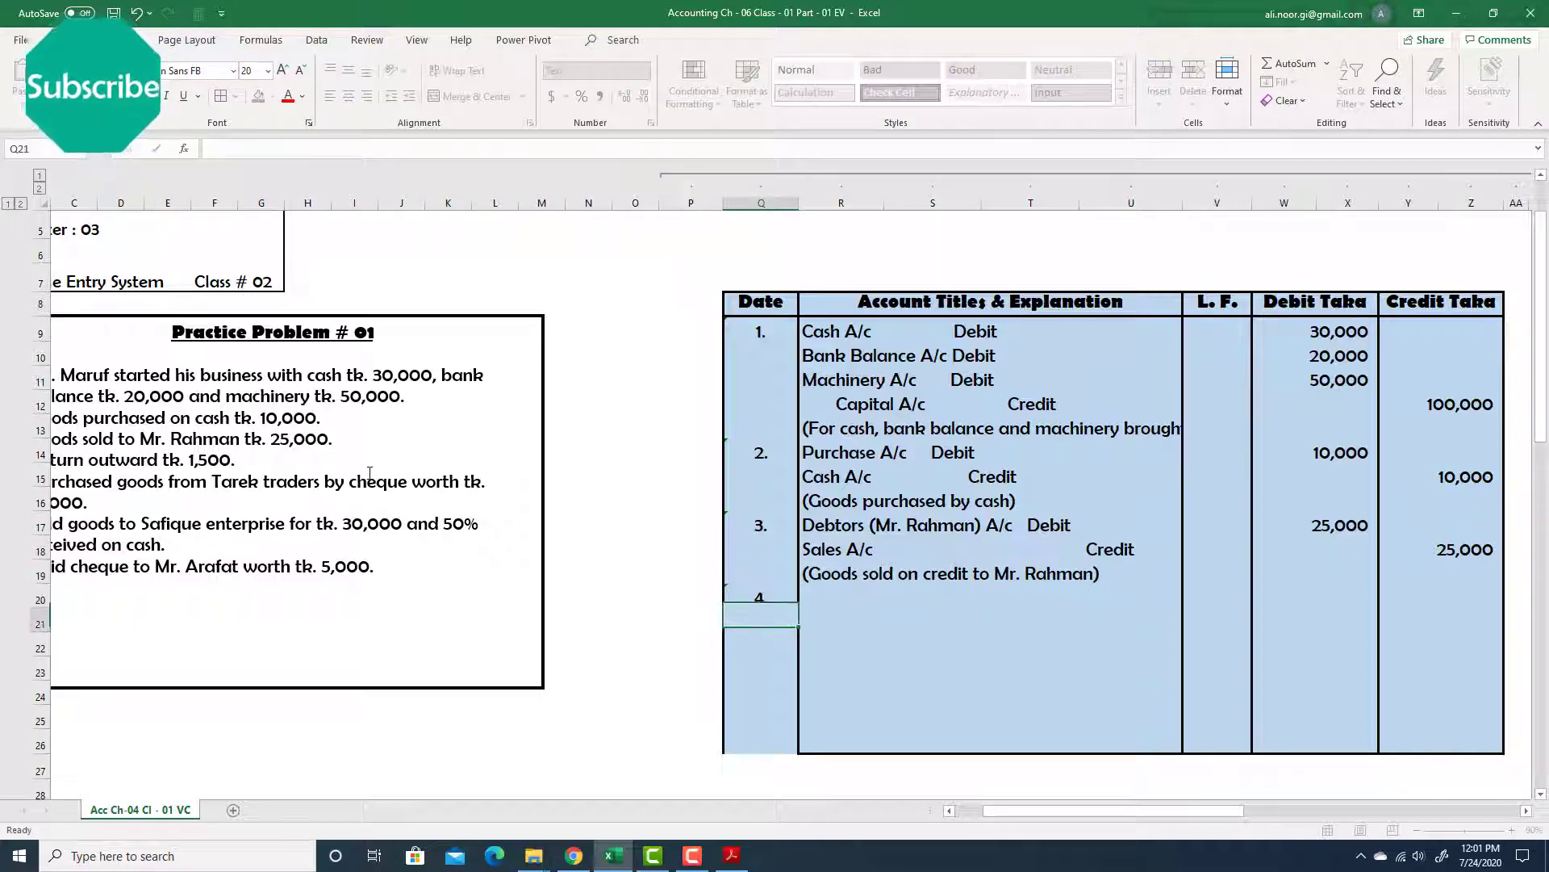
{"action": "key", "text": "Tab"}
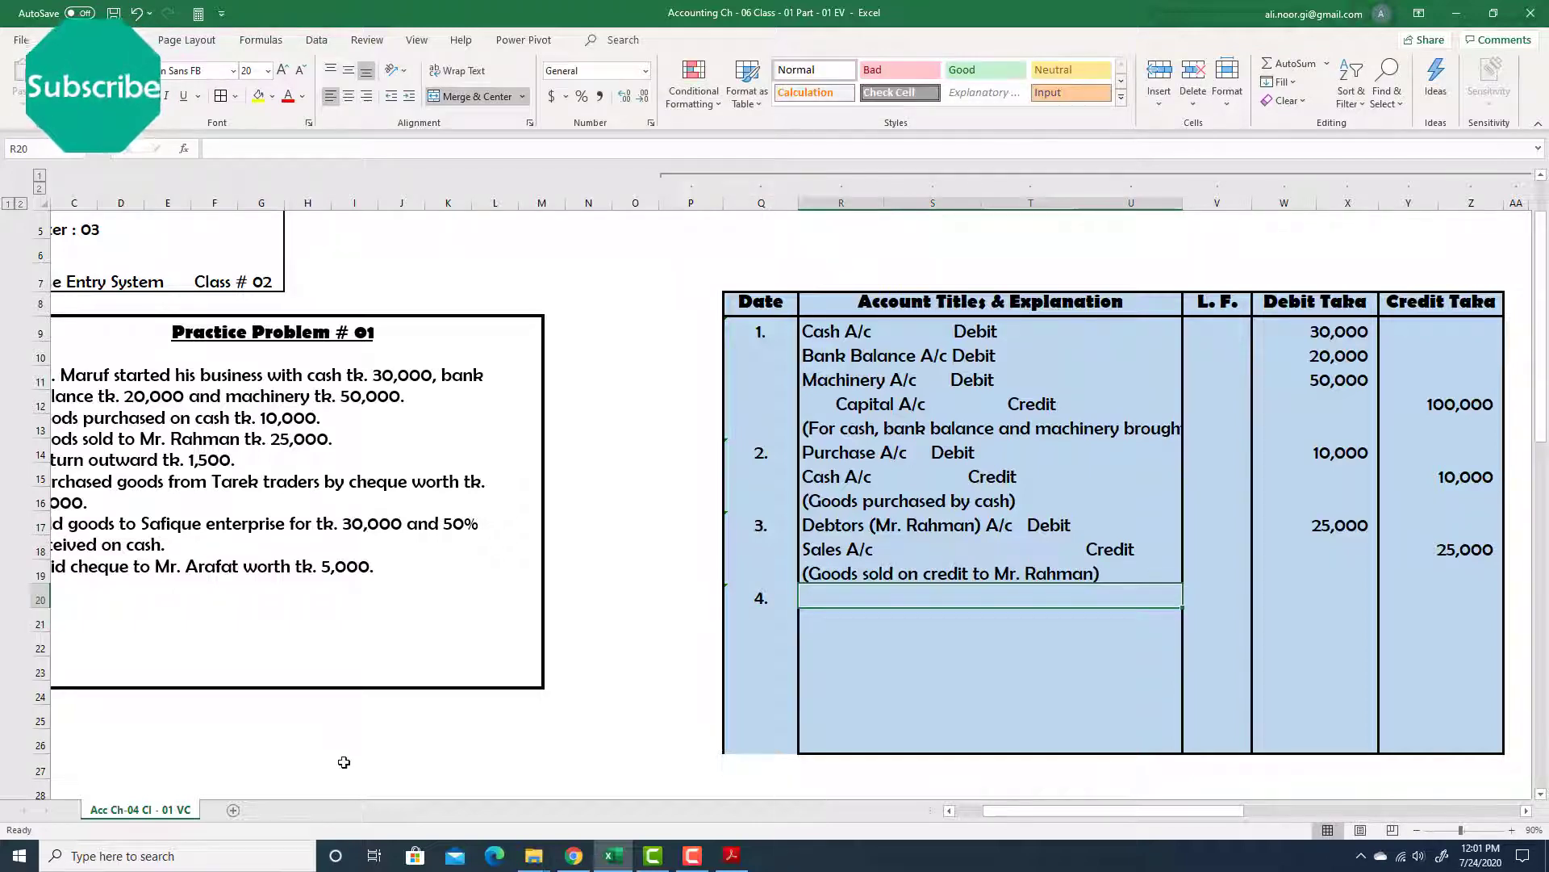
{"action": "left_click_drag", "start_coordinate": [1033, 812], "coordinate": [1006, 812]}
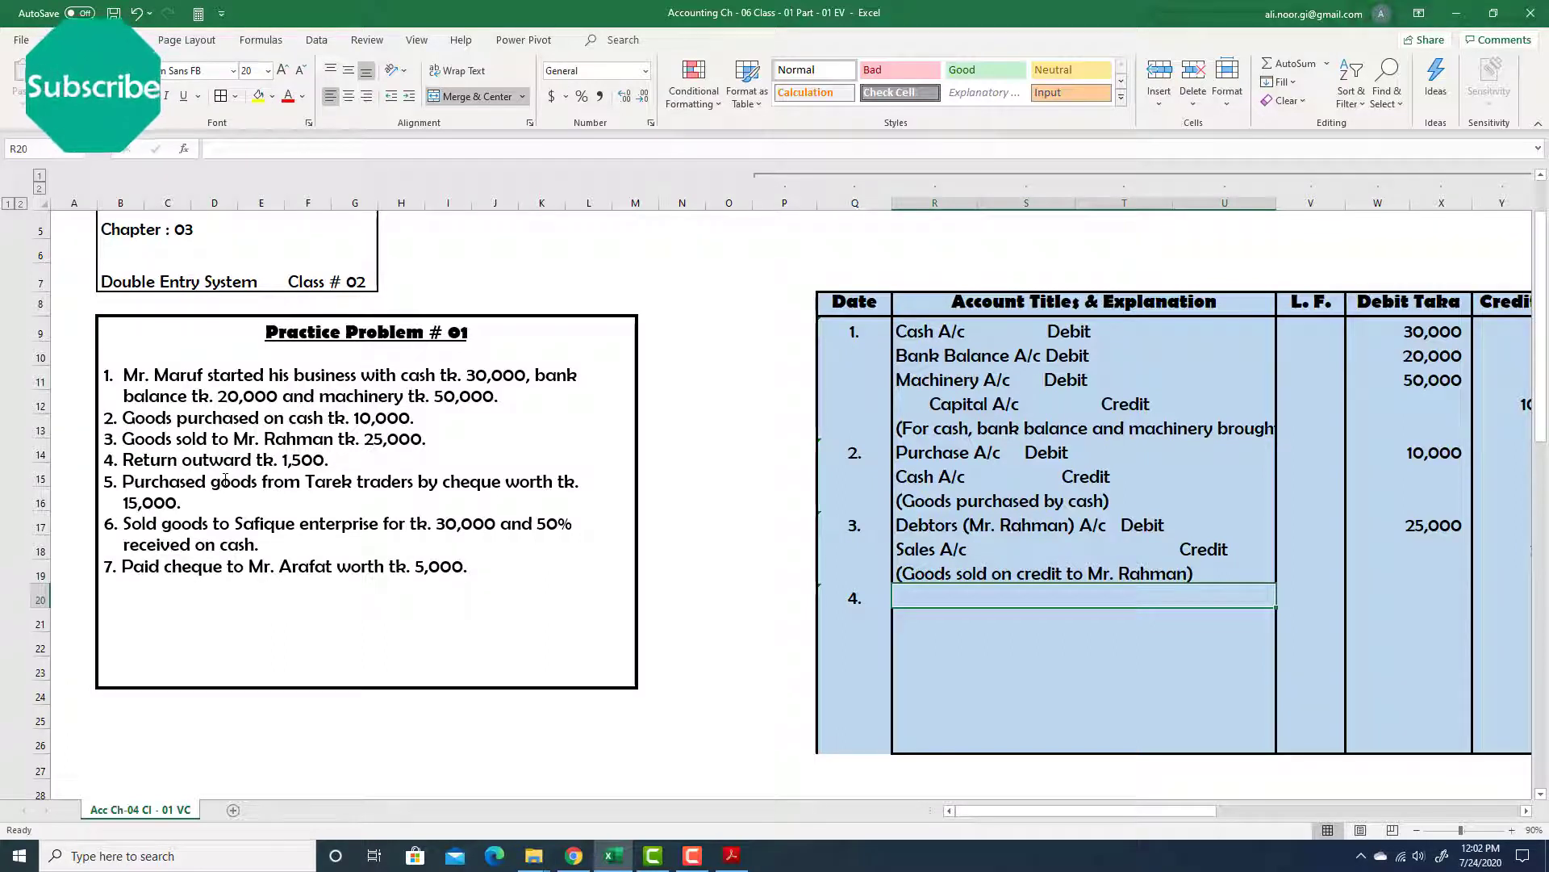
{"action": "type", "text": "Credi"}
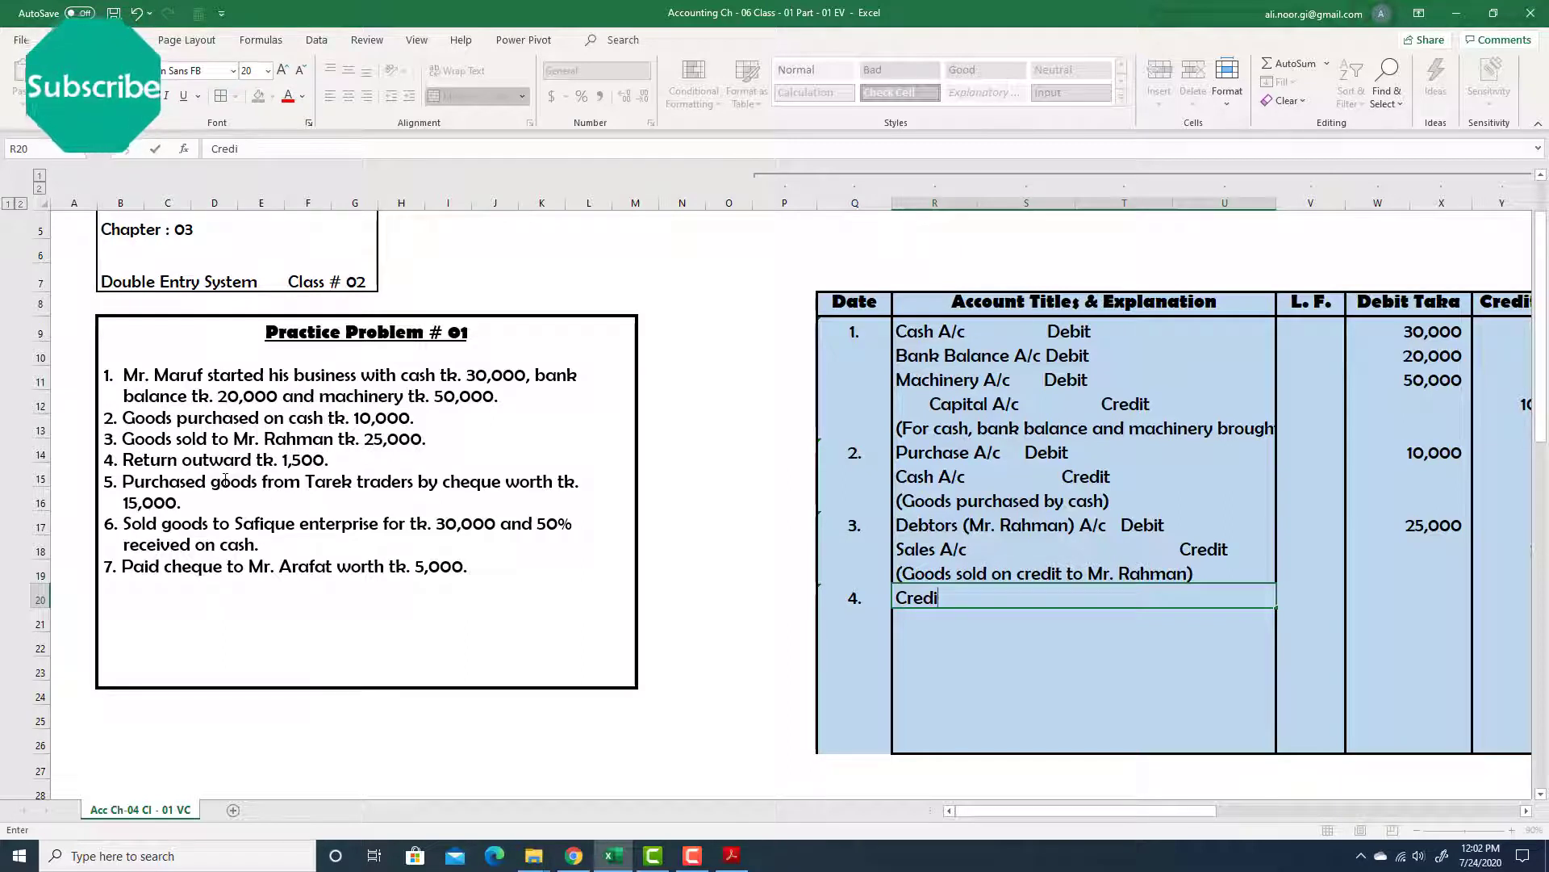
{"action": "type", "text": "tors A/c   Debit"}
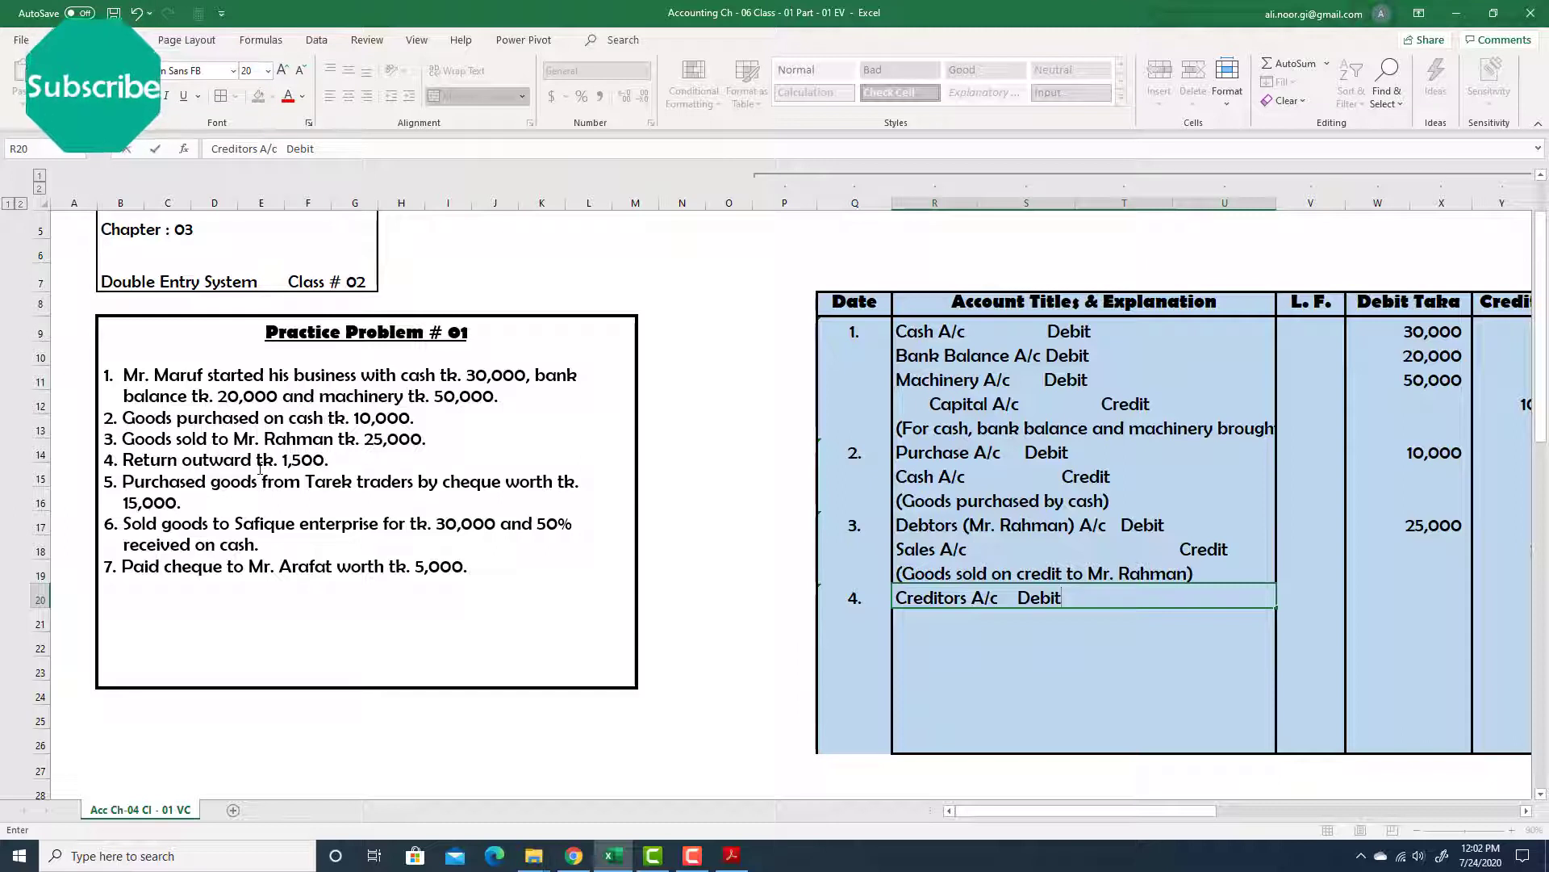
{"action": "key", "text": "Return"}
Enter "Purchase Returns Credit" as the account title in the row below Creditors A/c.
{"action": "type", "text": "P"}
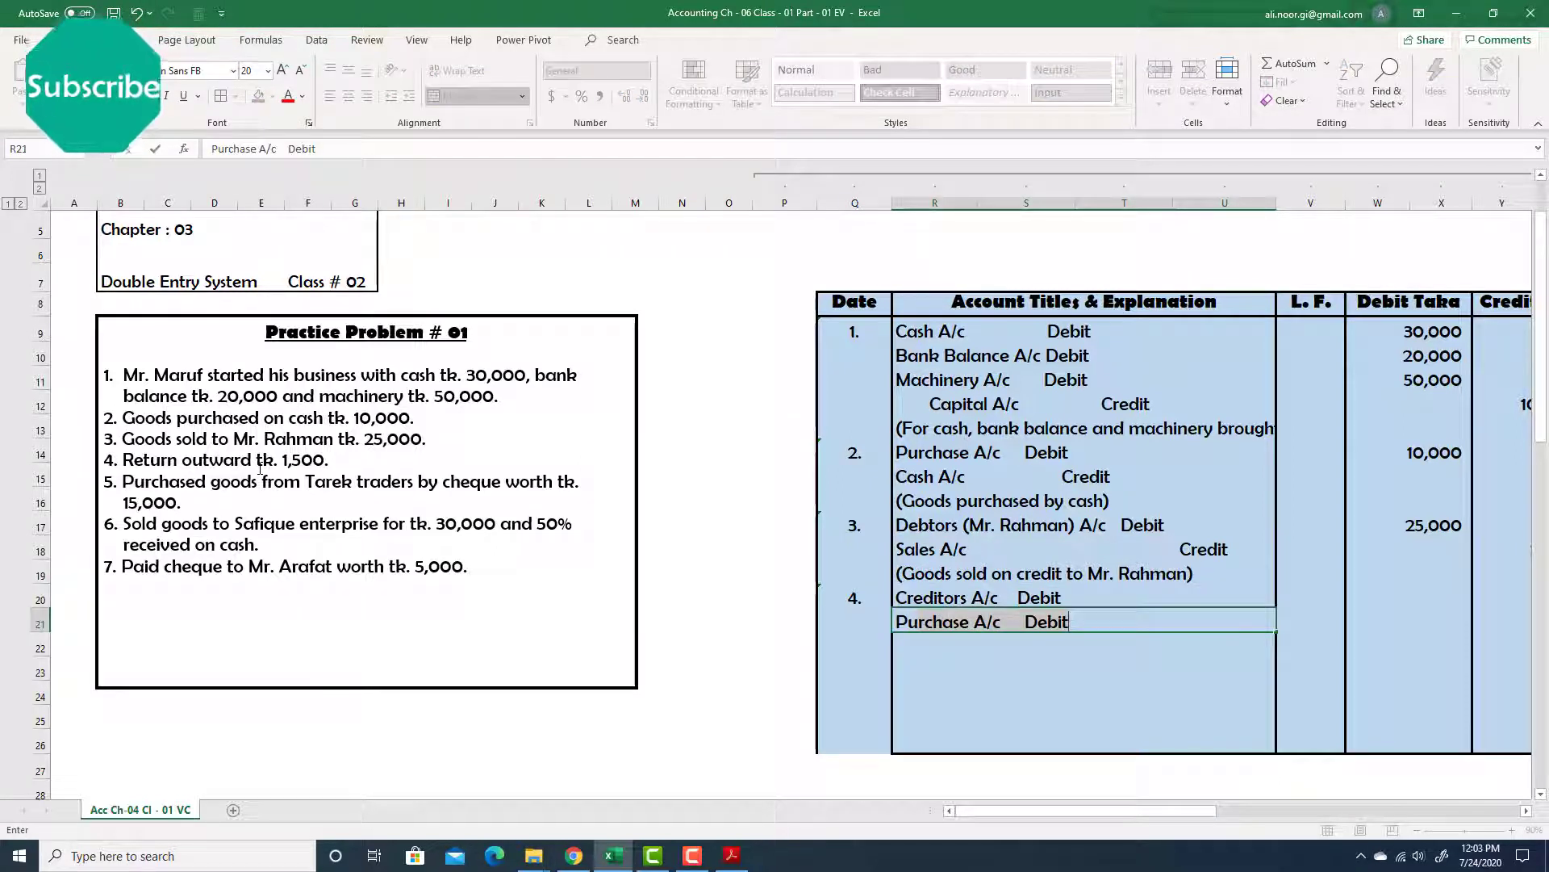
{"action": "type", "text": "urchase Re"}
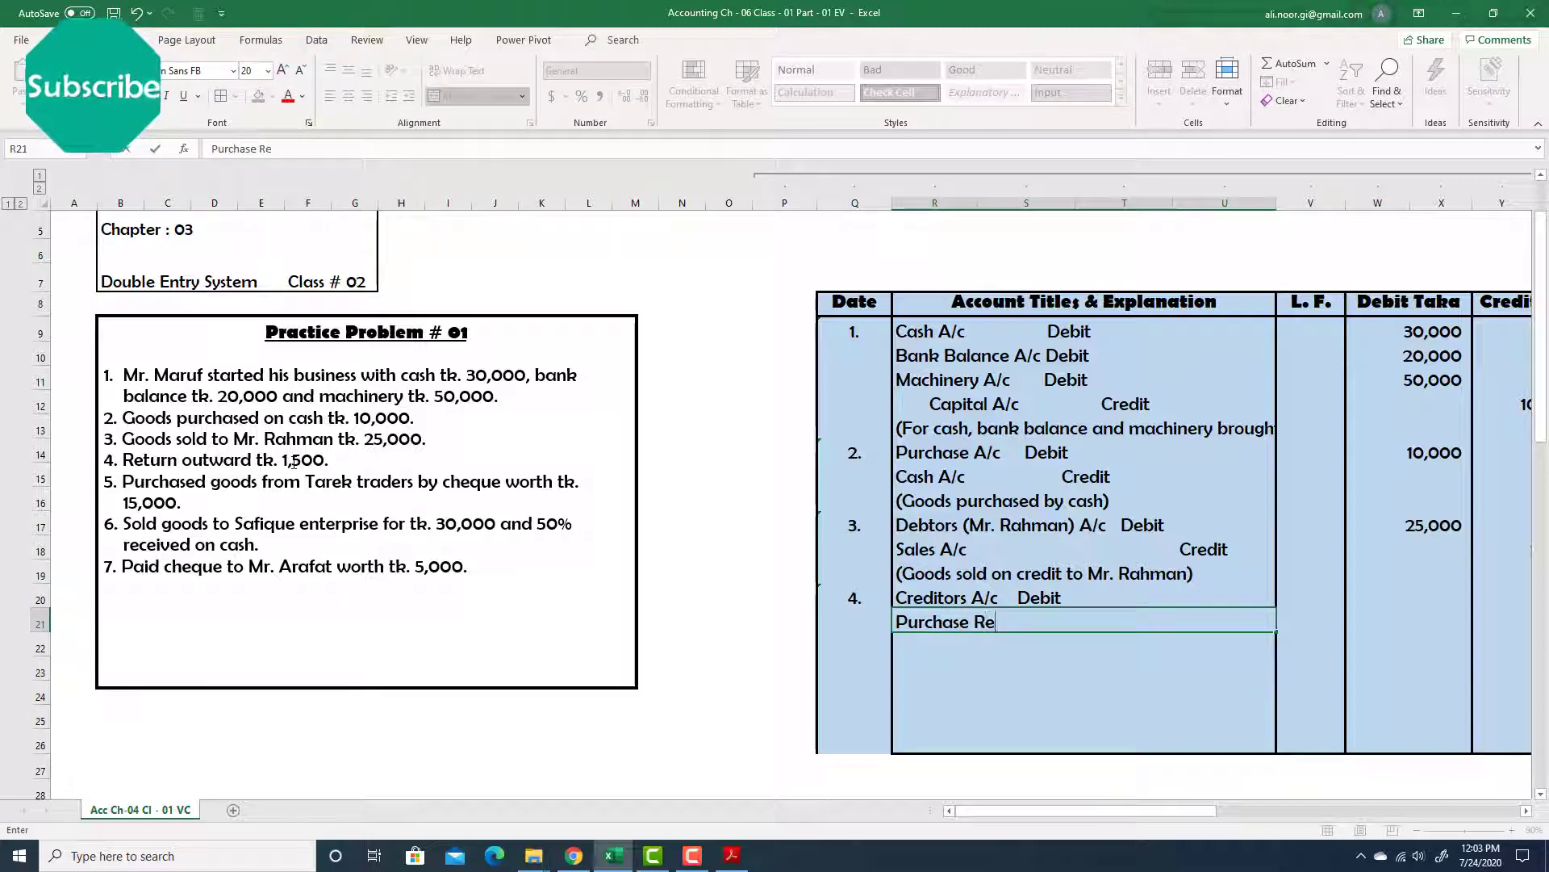
{"action": "type", "text": "turns     Credit"}
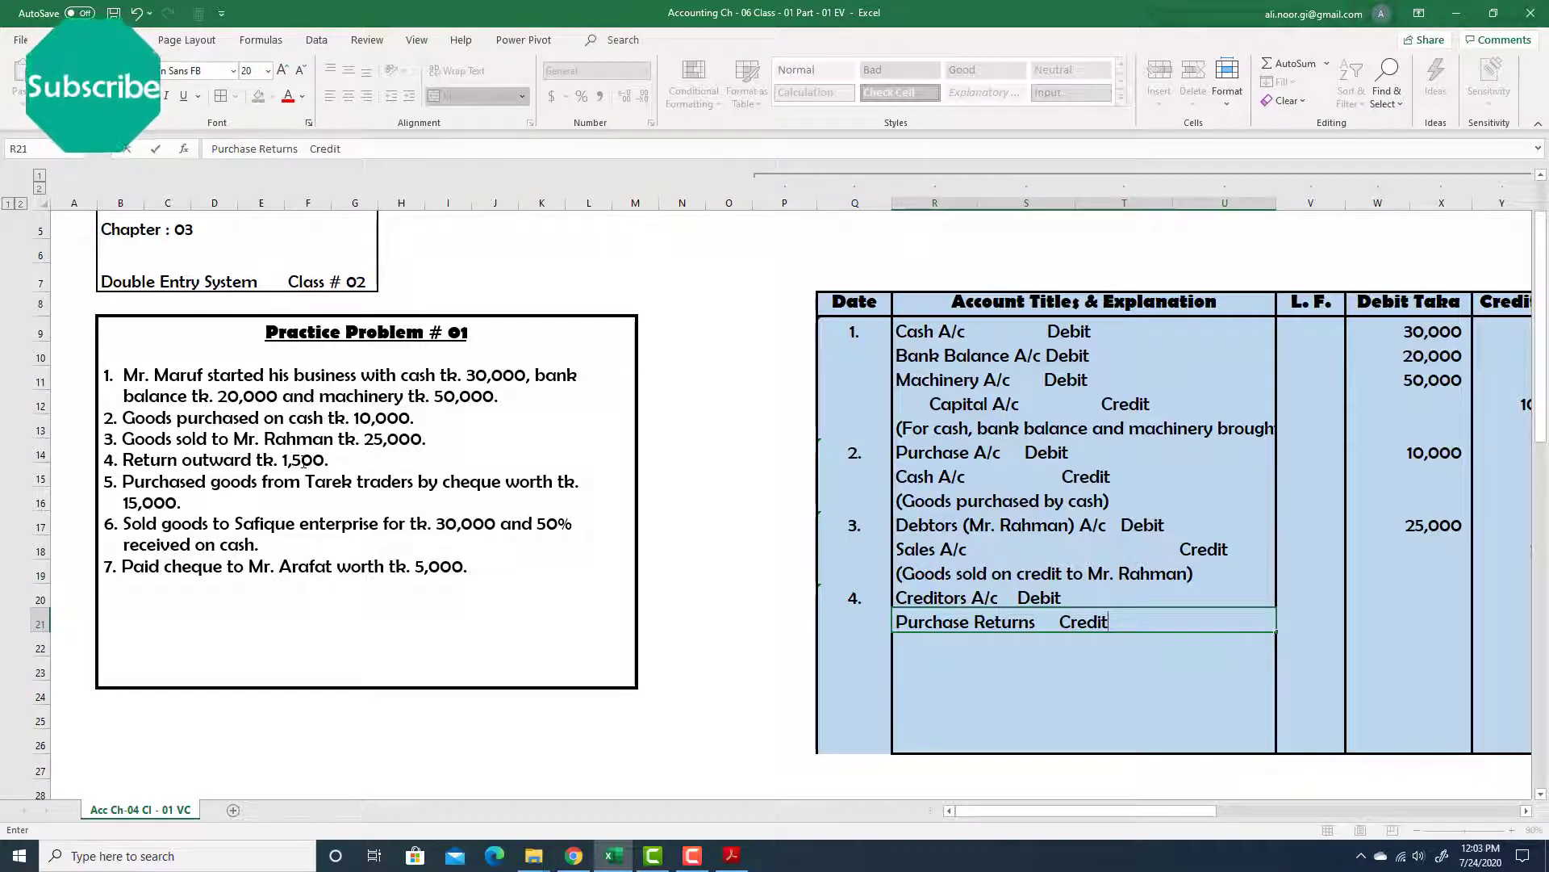
{"action": "key", "text": "Return"}
Enter the narration "(Goods returned to creditors)" in the row below the Purchase Returns line.
{"action": "type", "text": "("}
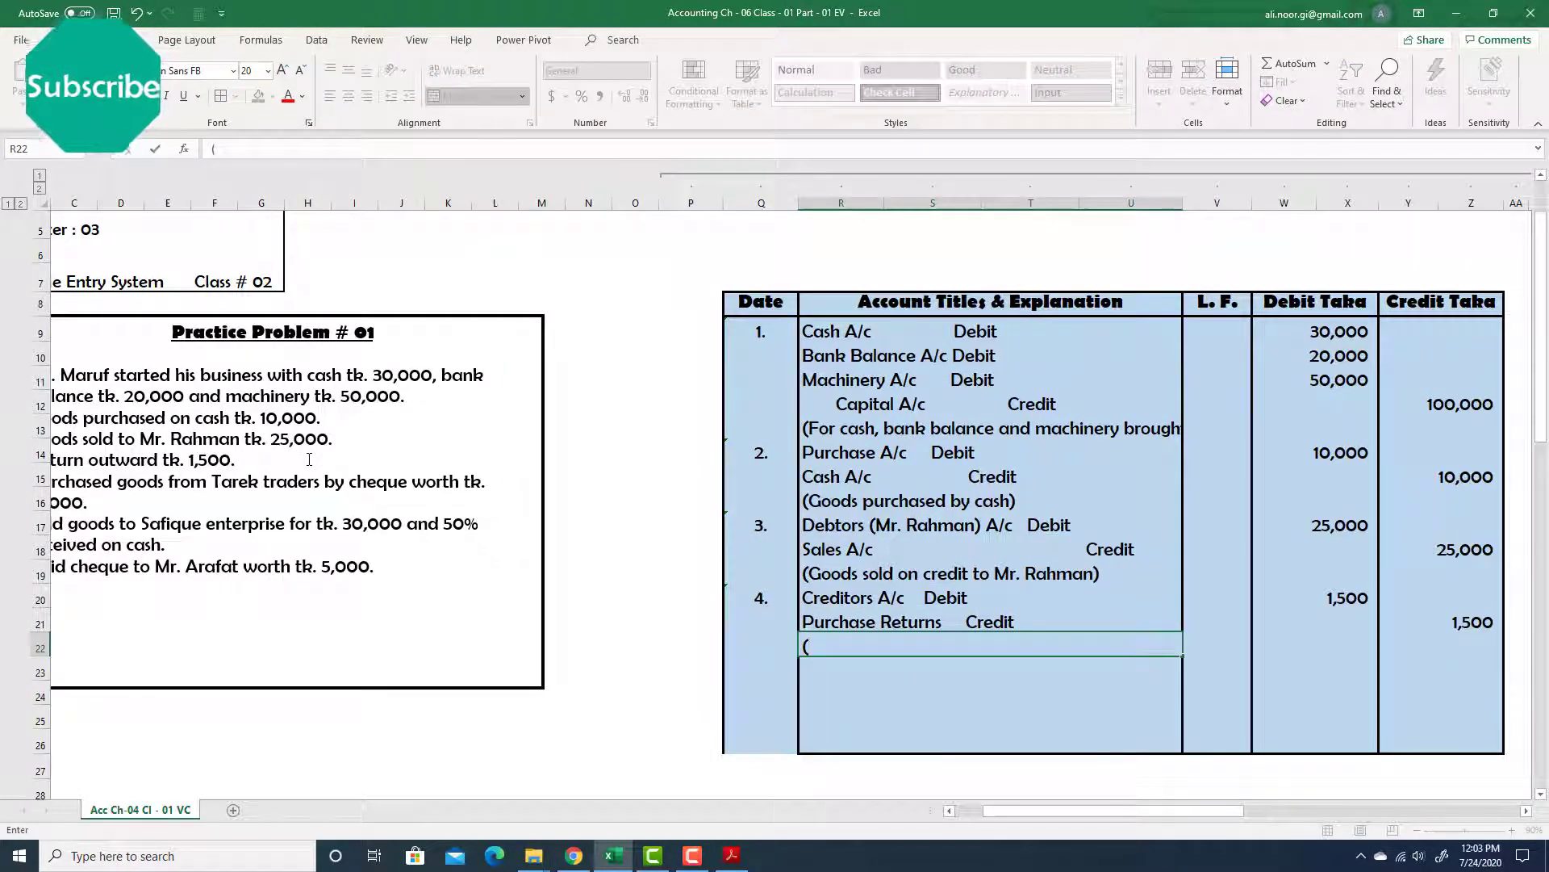
{"action": "type", "text": "Goods"}
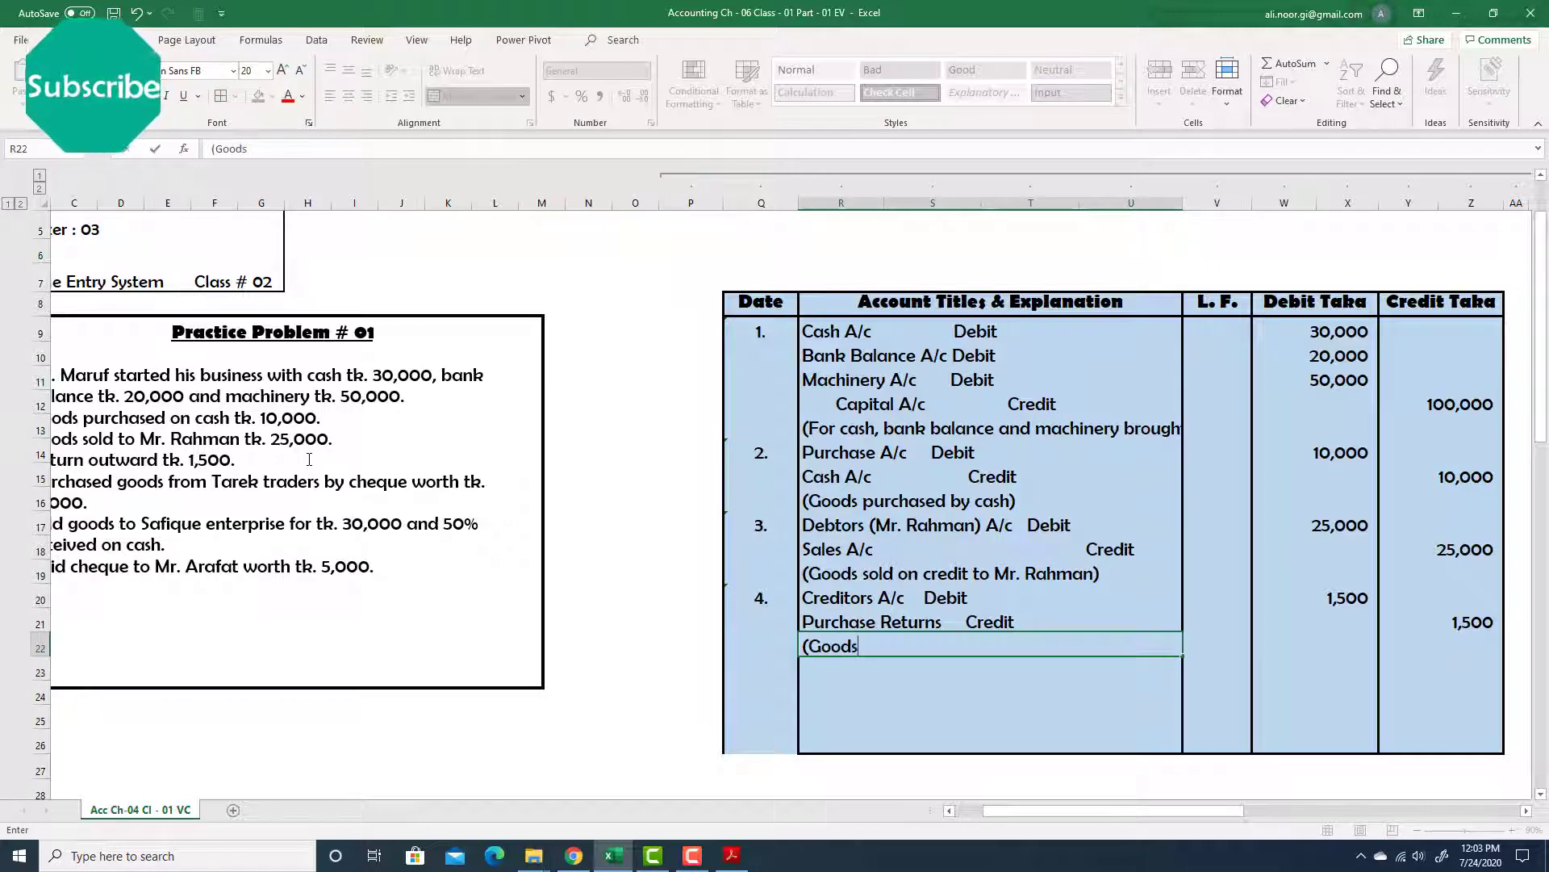
{"action": "type", "text": " returned to"}
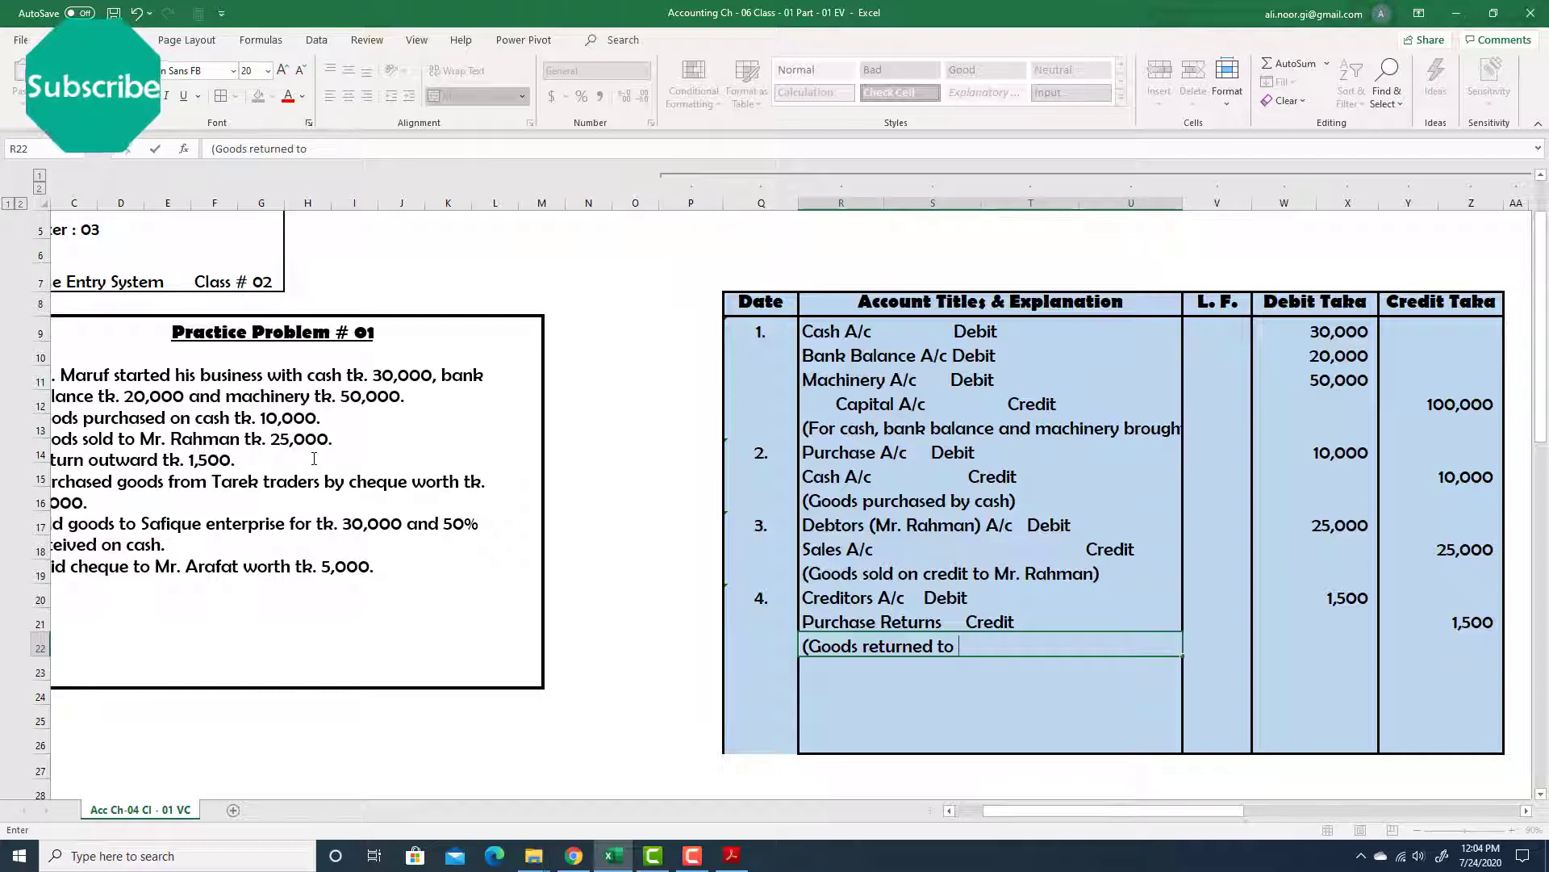
{"action": "type", "text": "creditors)"}
{"action": "key", "text": "Return"}
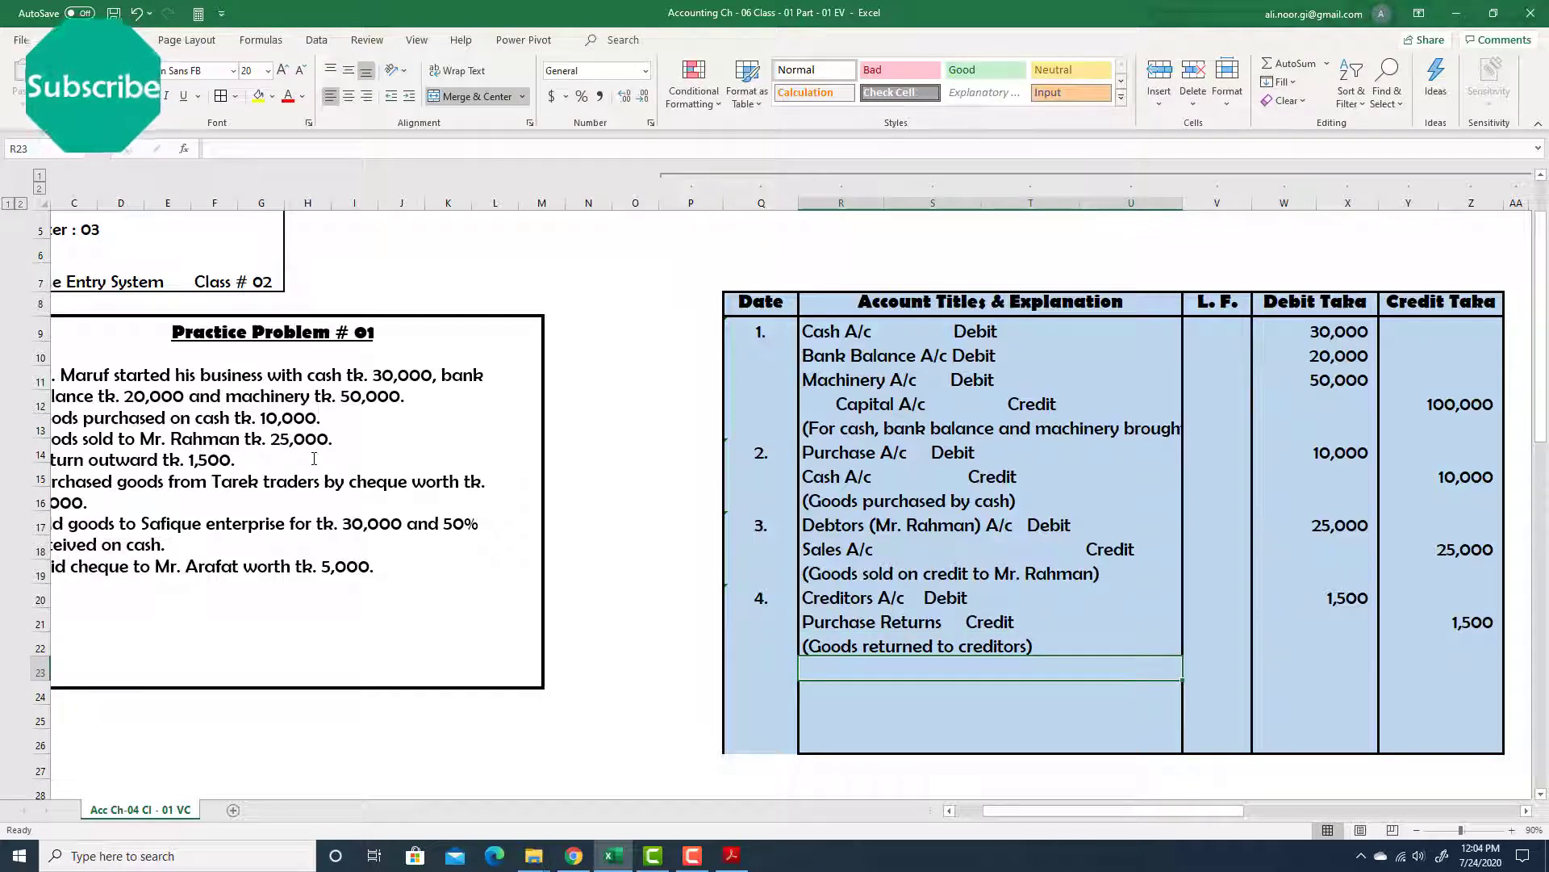
Date the fifth journal entry "5." in row 23 and enter "Purchase A/c Debit" as its account title.
{"action": "key", "text": "Left"}
{"action": "type", "text": "5."}
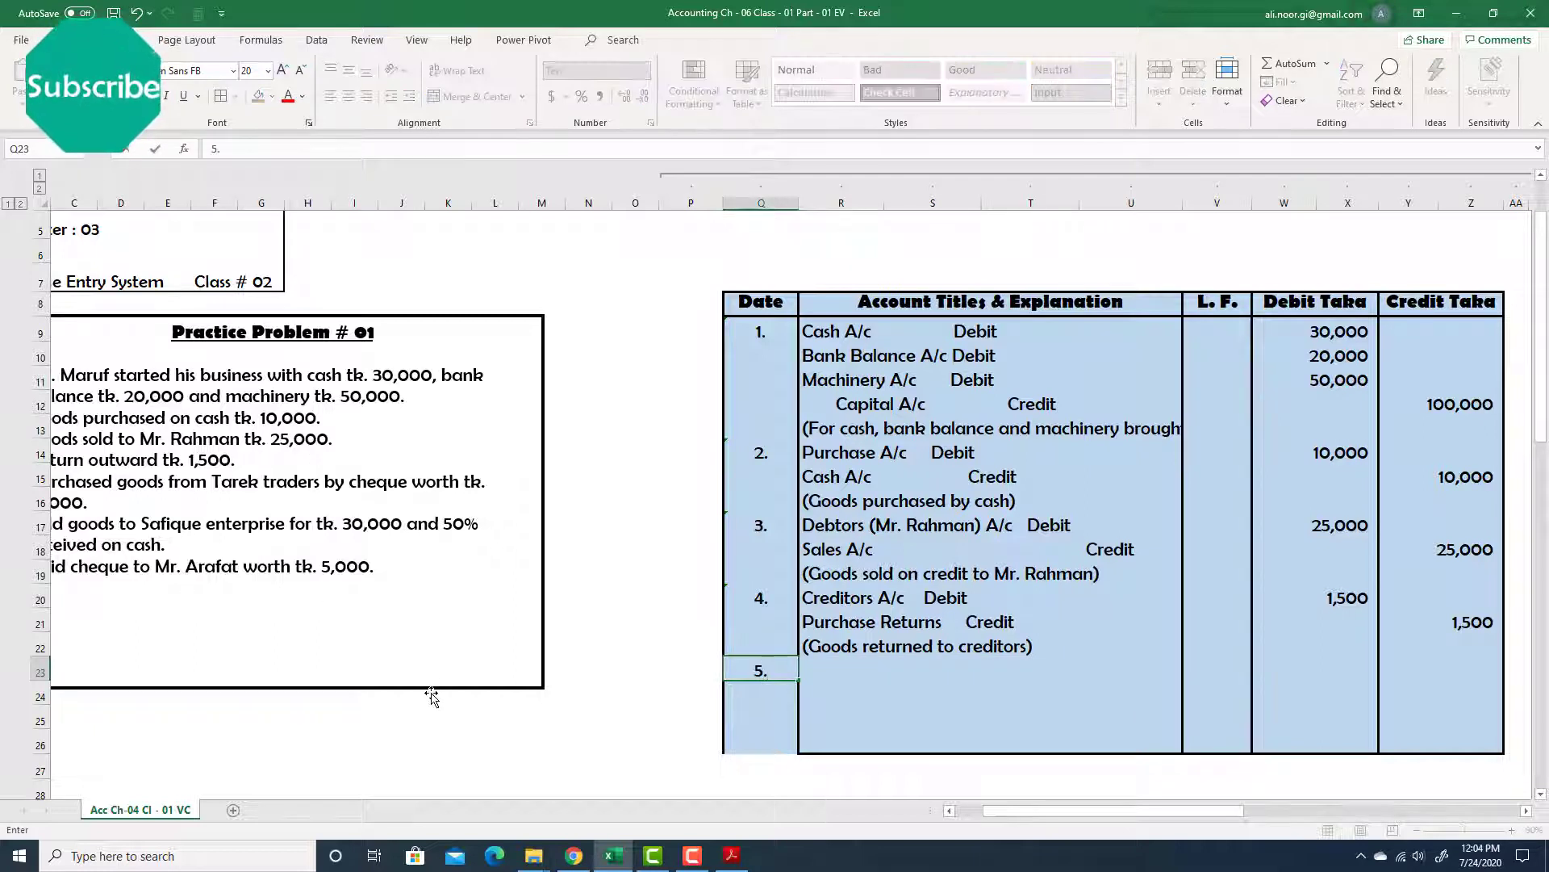
{"action": "left_click_drag", "start_coordinate": [1080, 818], "coordinate": [1029, 820]}
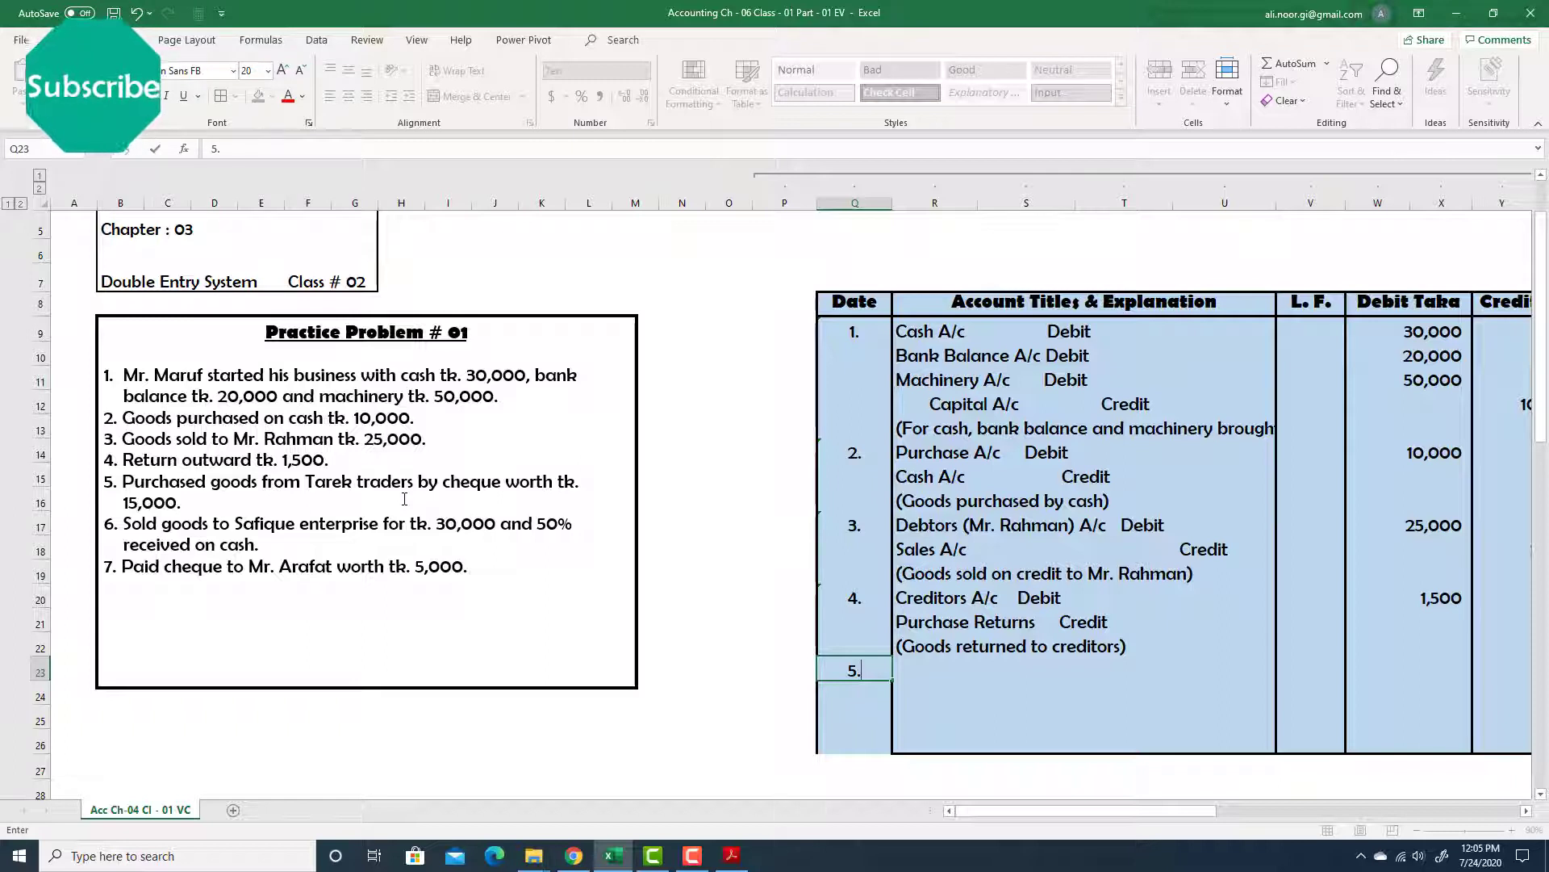
{"action": "key", "text": "Return"}
{"action": "key", "text": "Up"}
{"action": "key", "text": "Right"}
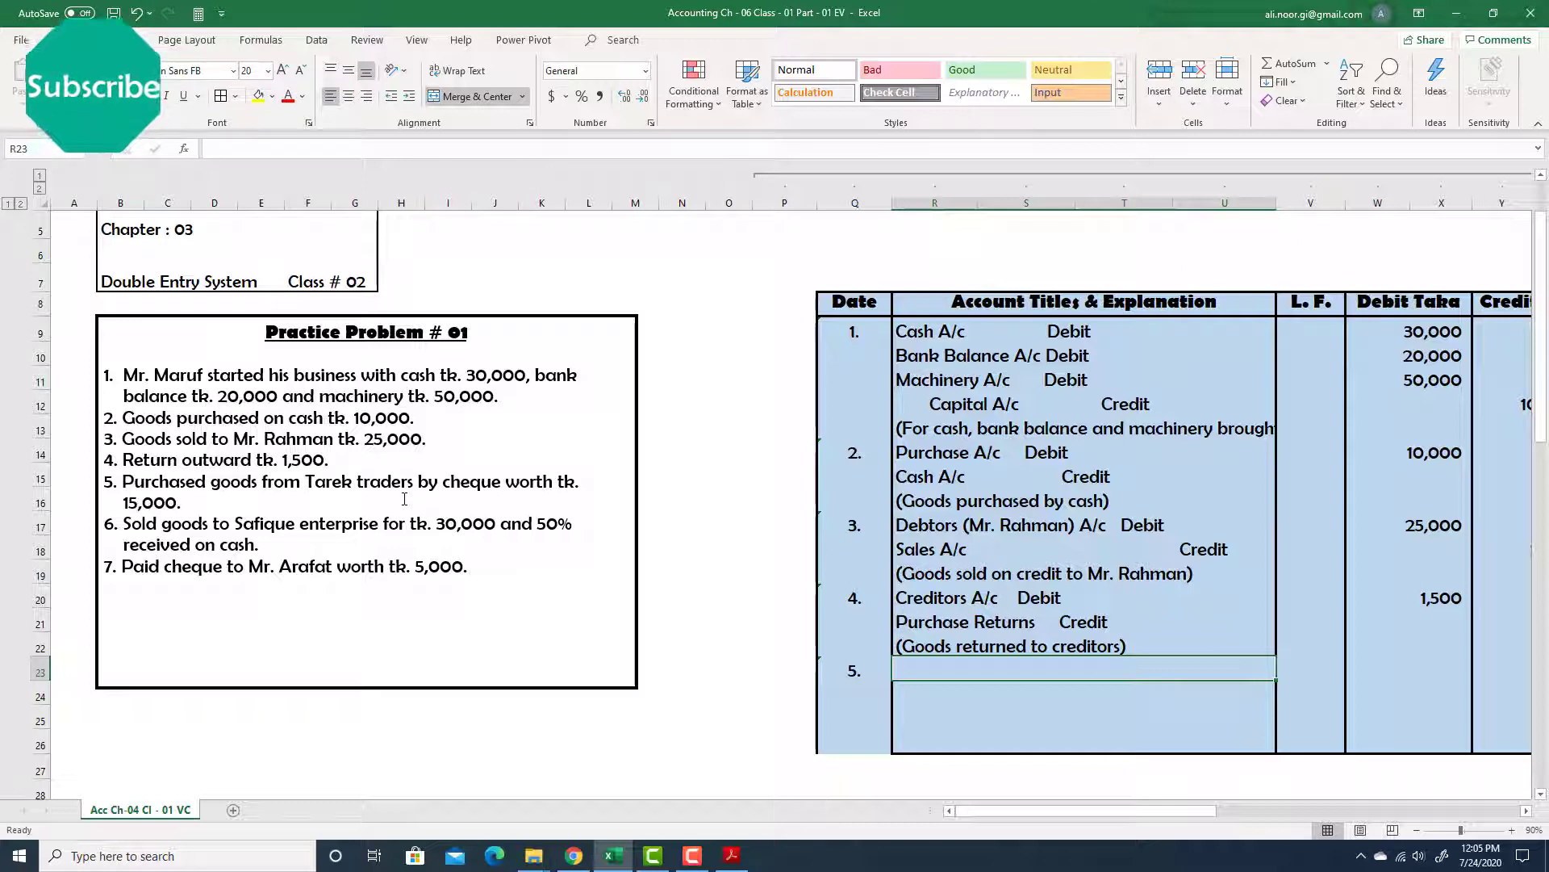
{"action": "type", "text": "Purchase"}
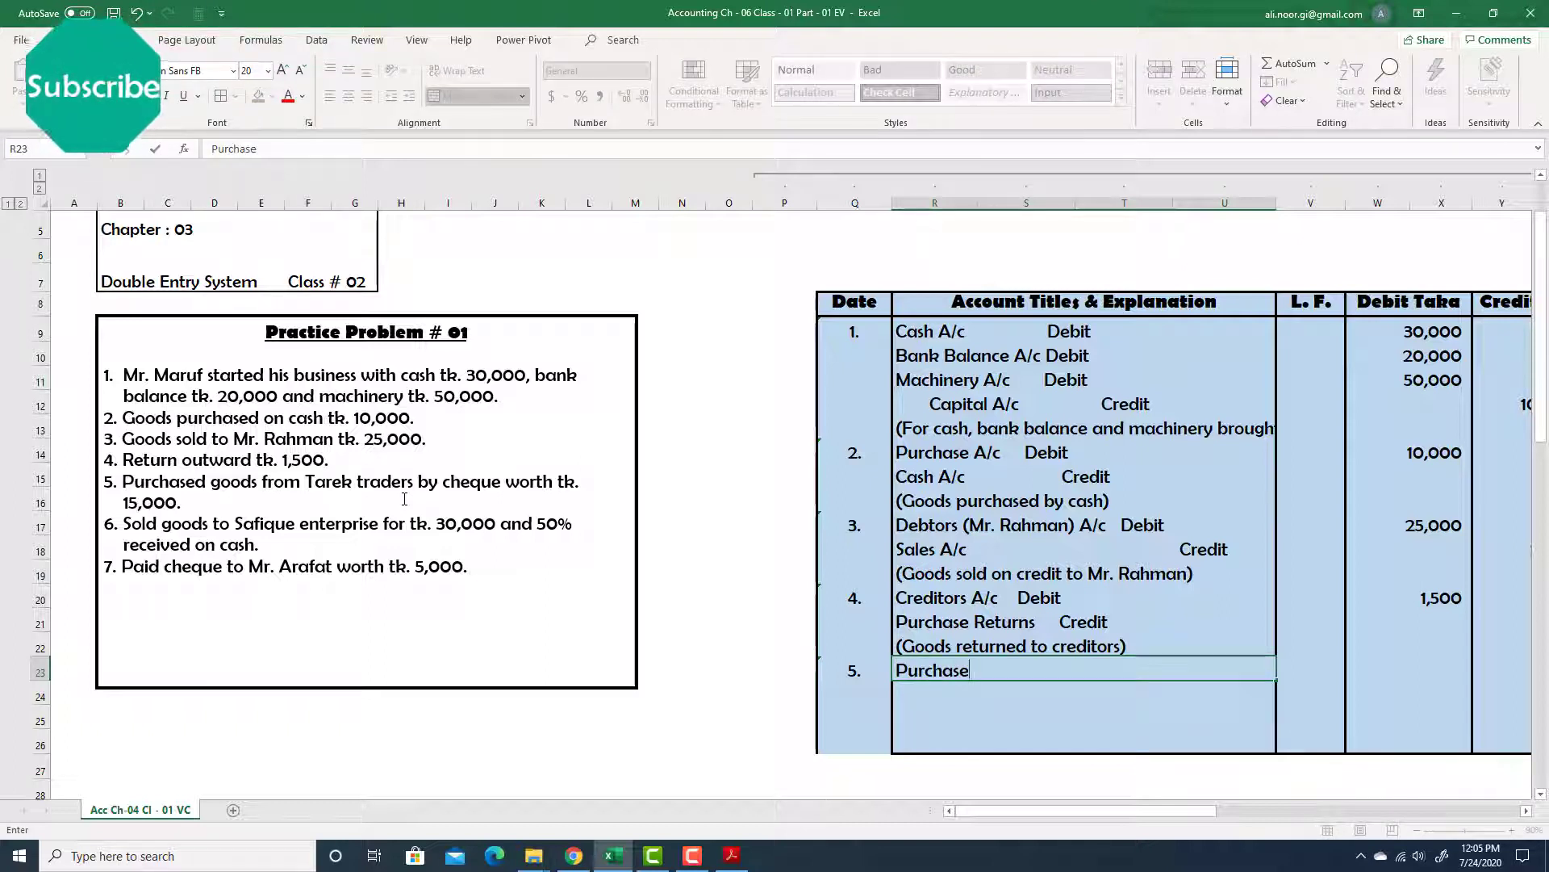
{"action": "type", "text": " A/c    Debit"}
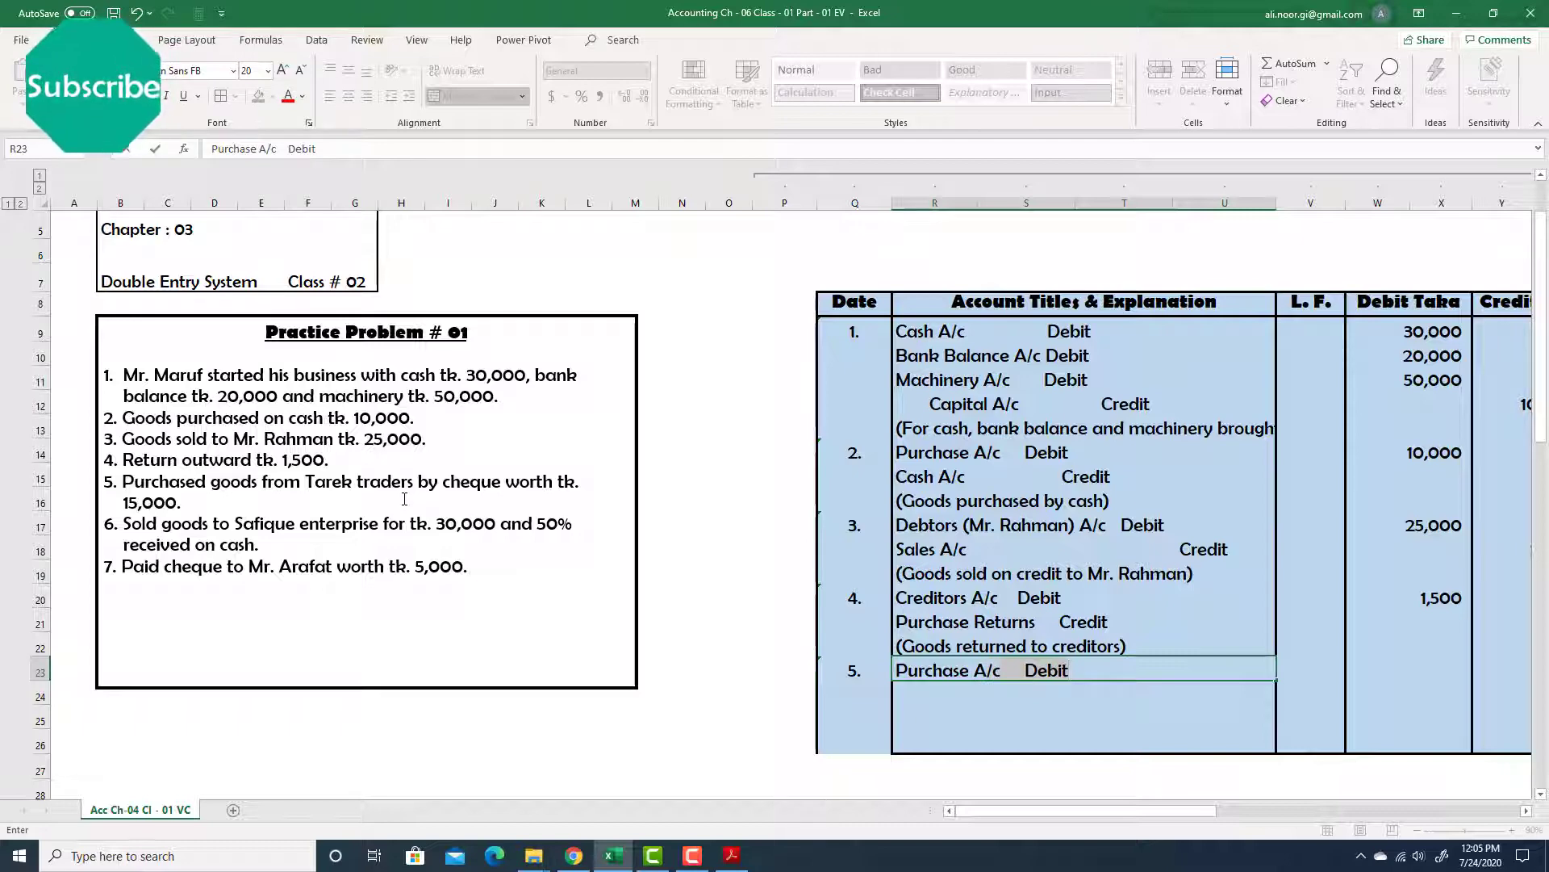
{"action": "key", "text": "Return"}
Enter "Bank A/c Credit" as the account title in the row below the fifth entry's Purchase A/c line.
{"action": "type", "text": "B"}
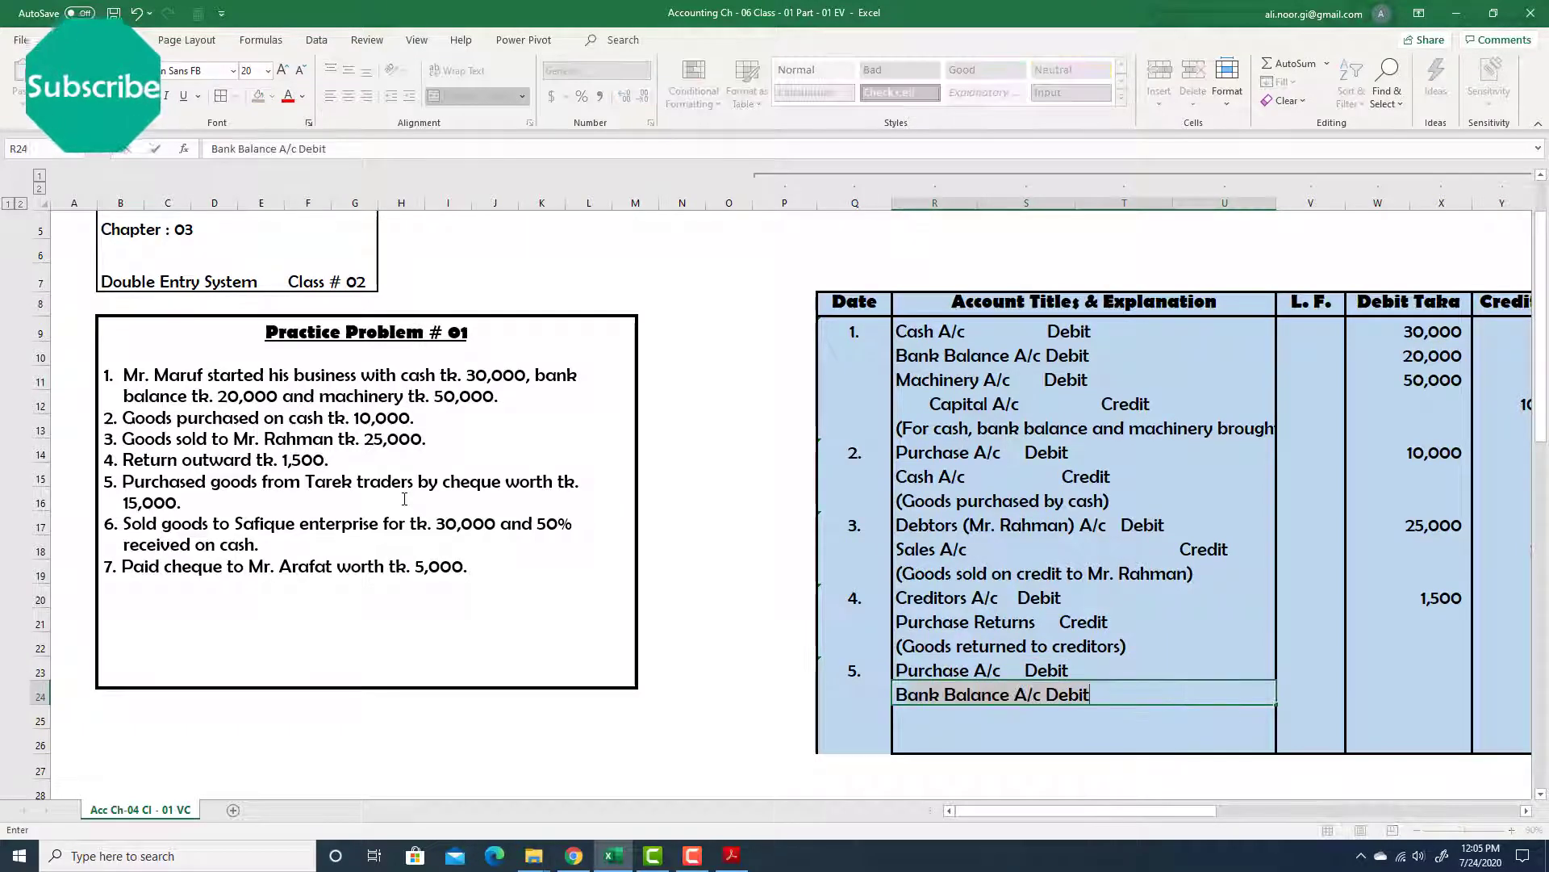
{"action": "type", "text": "ank A/c "}
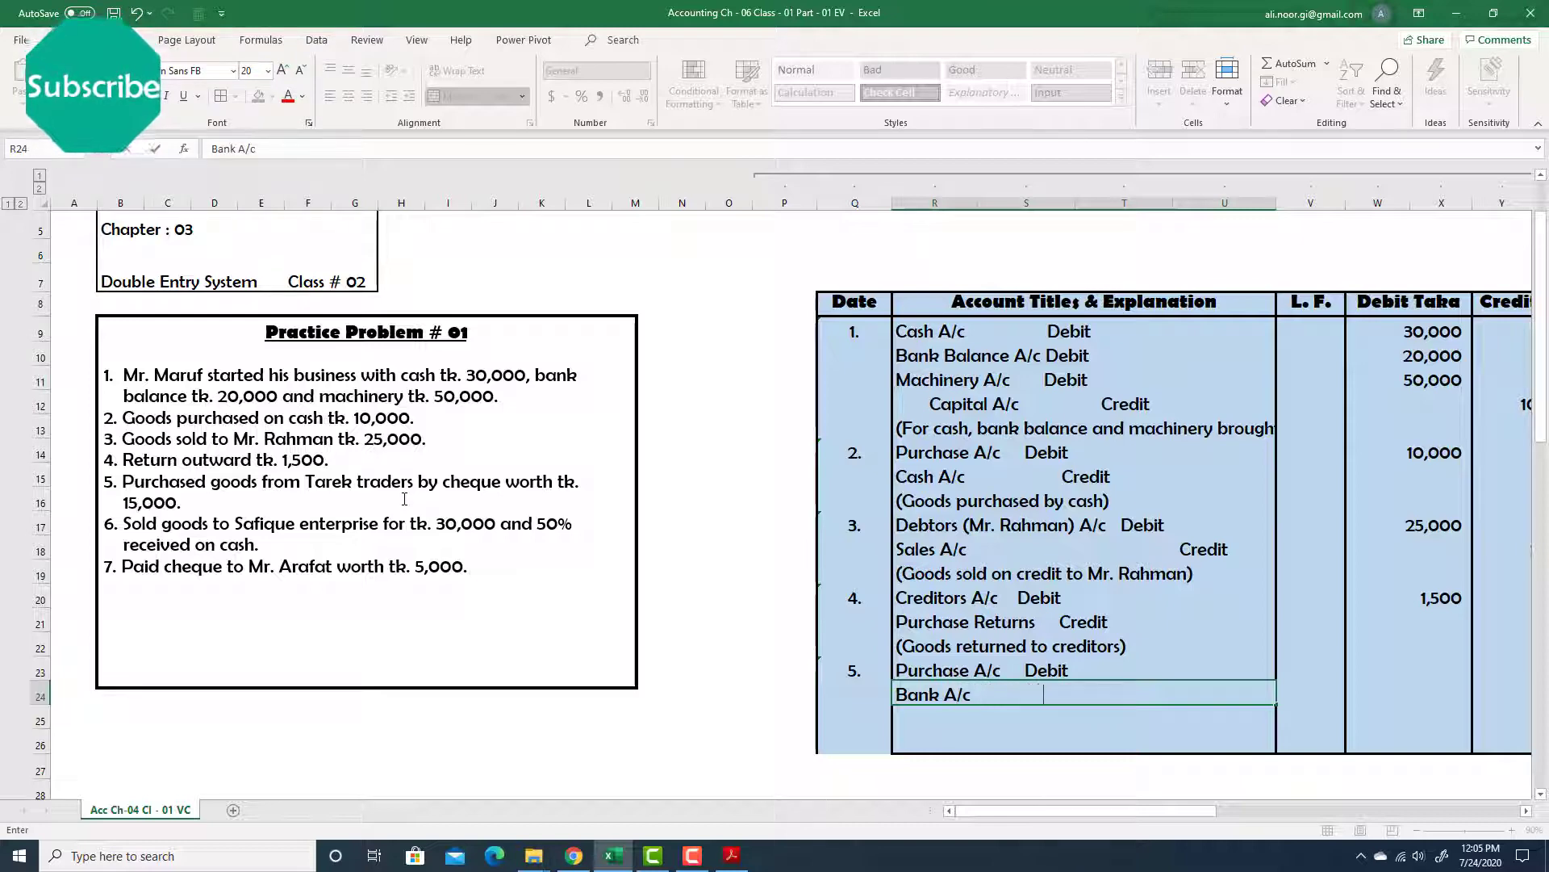
{"action": "type", "text": "Credit"}
{"action": "key", "text": "Return"}
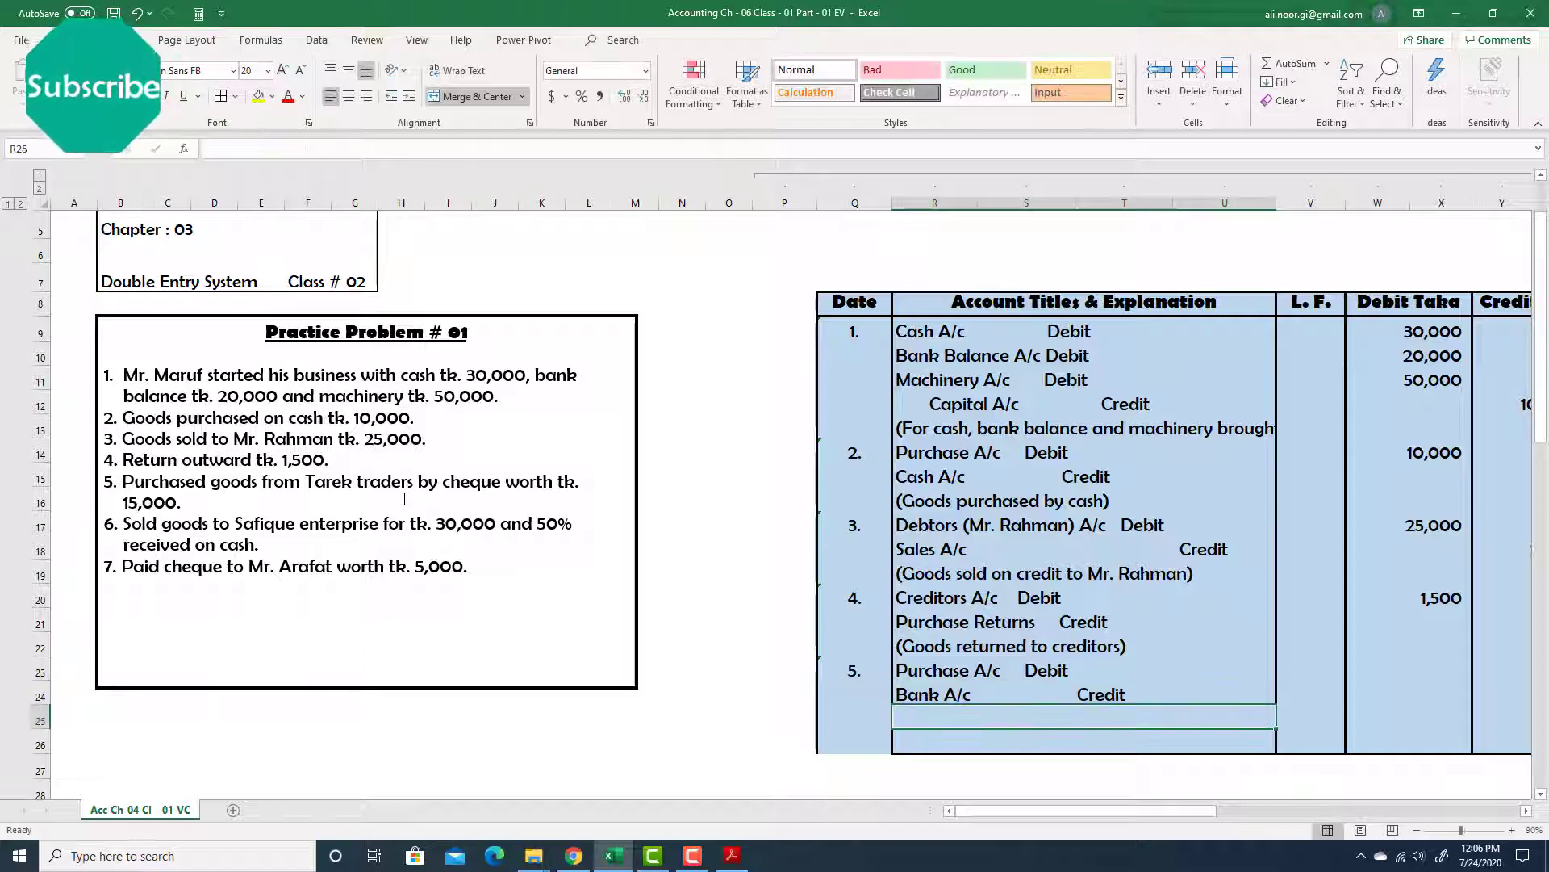
Record 15,000 as the debit amount for Purchase A/c and 15,000 as the credit amount for Bank A/c in entry 5.
{"action": "key", "text": "Up"}
{"action": "key", "text": "Up"}
{"action": "key", "text": "Right"}
{"action": "key", "text": "Right"}
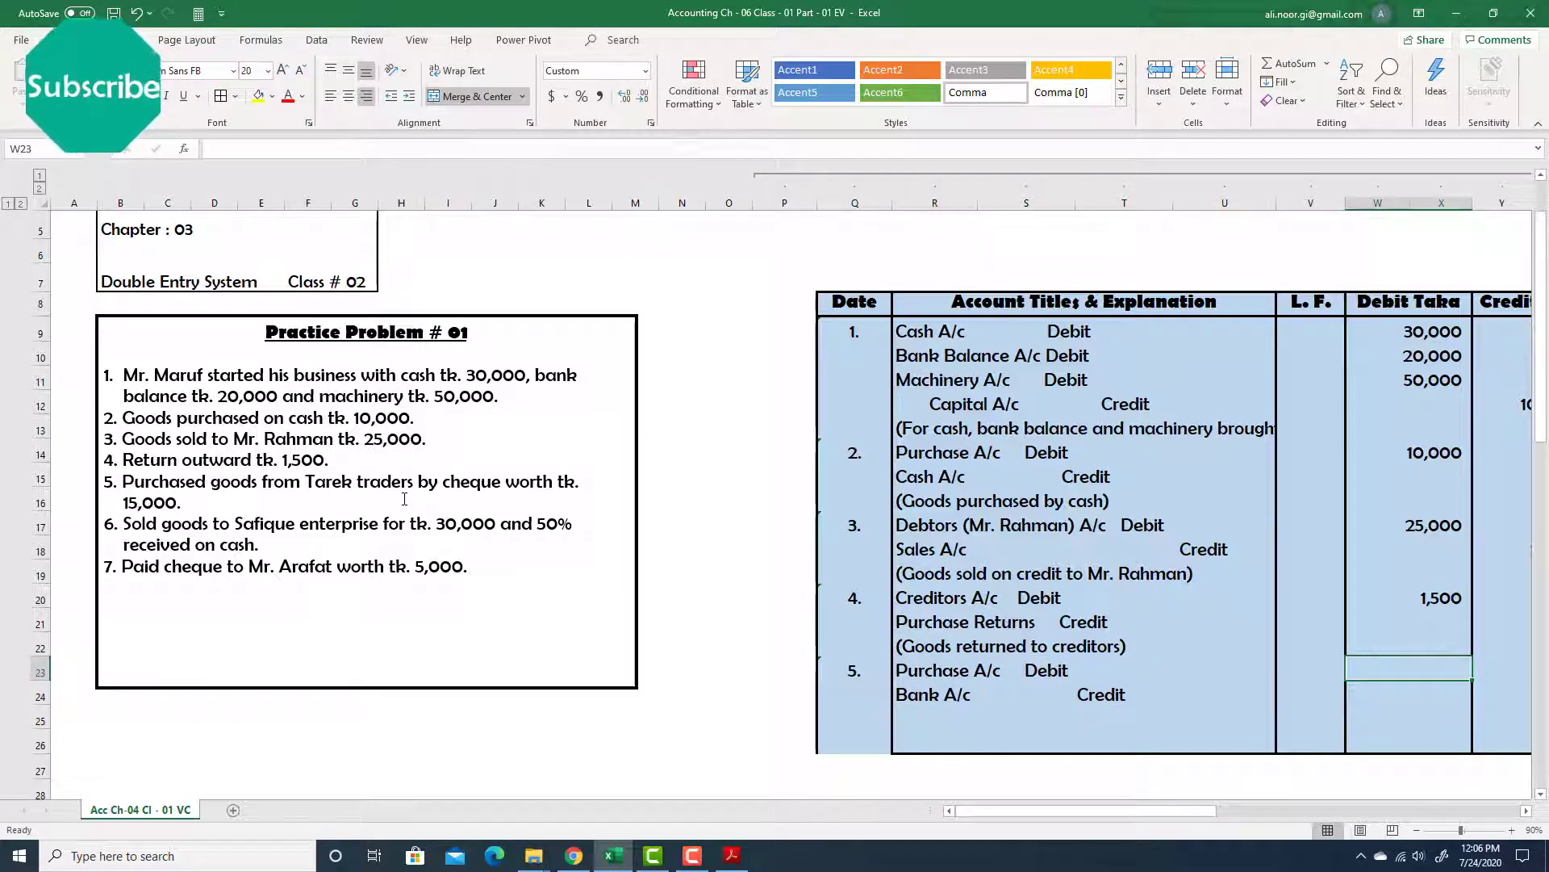
{"action": "type", "text": "15000"}
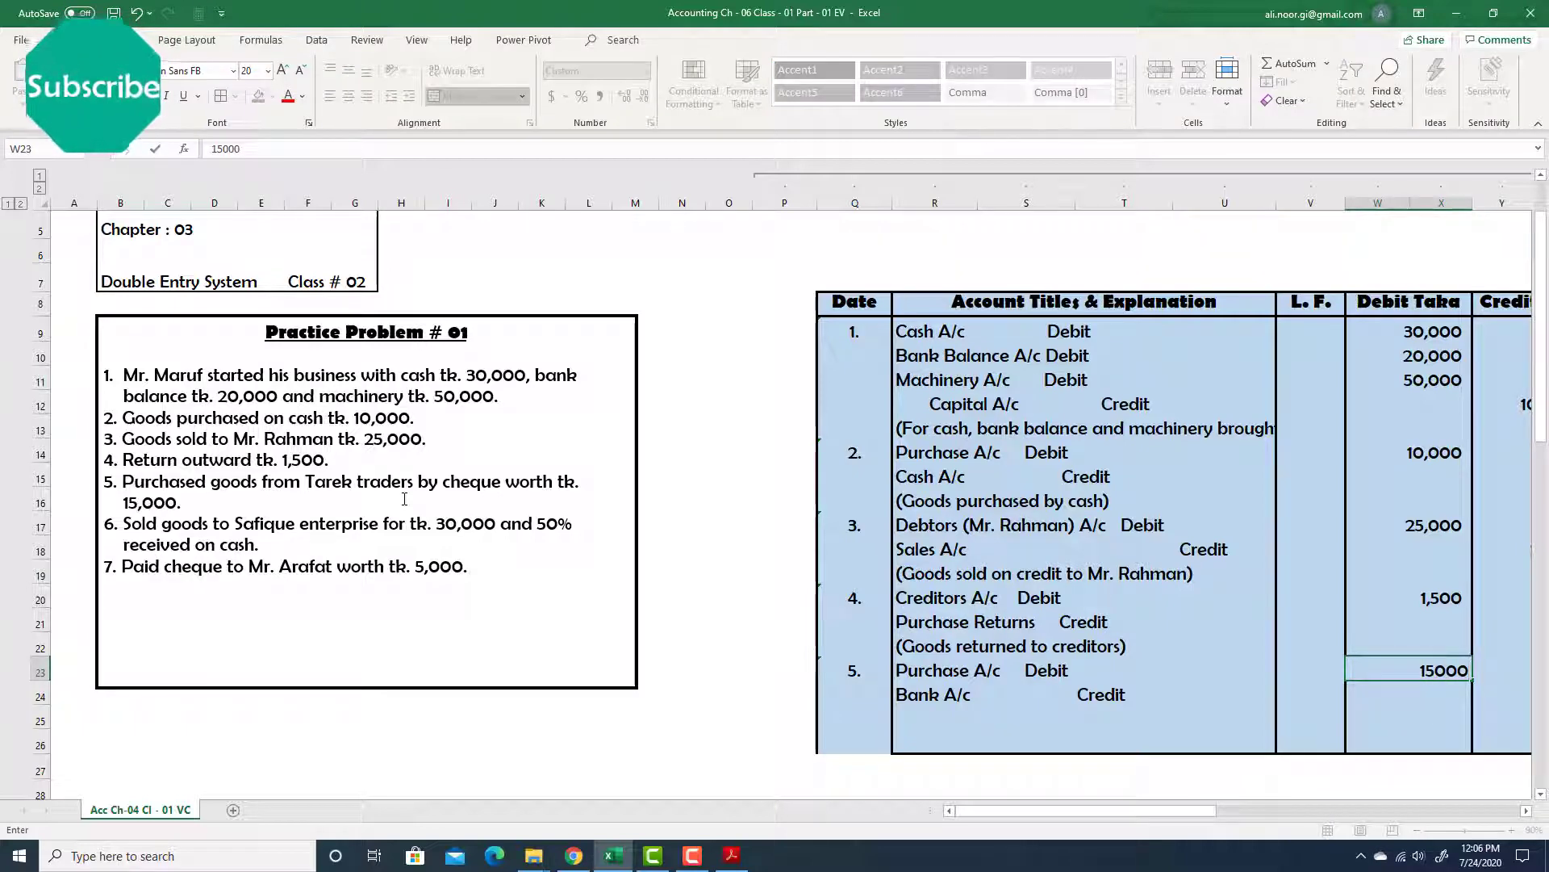
{"action": "key", "text": "Return"}
{"action": "key", "text": "Right"}
{"action": "type", "text": "1"}
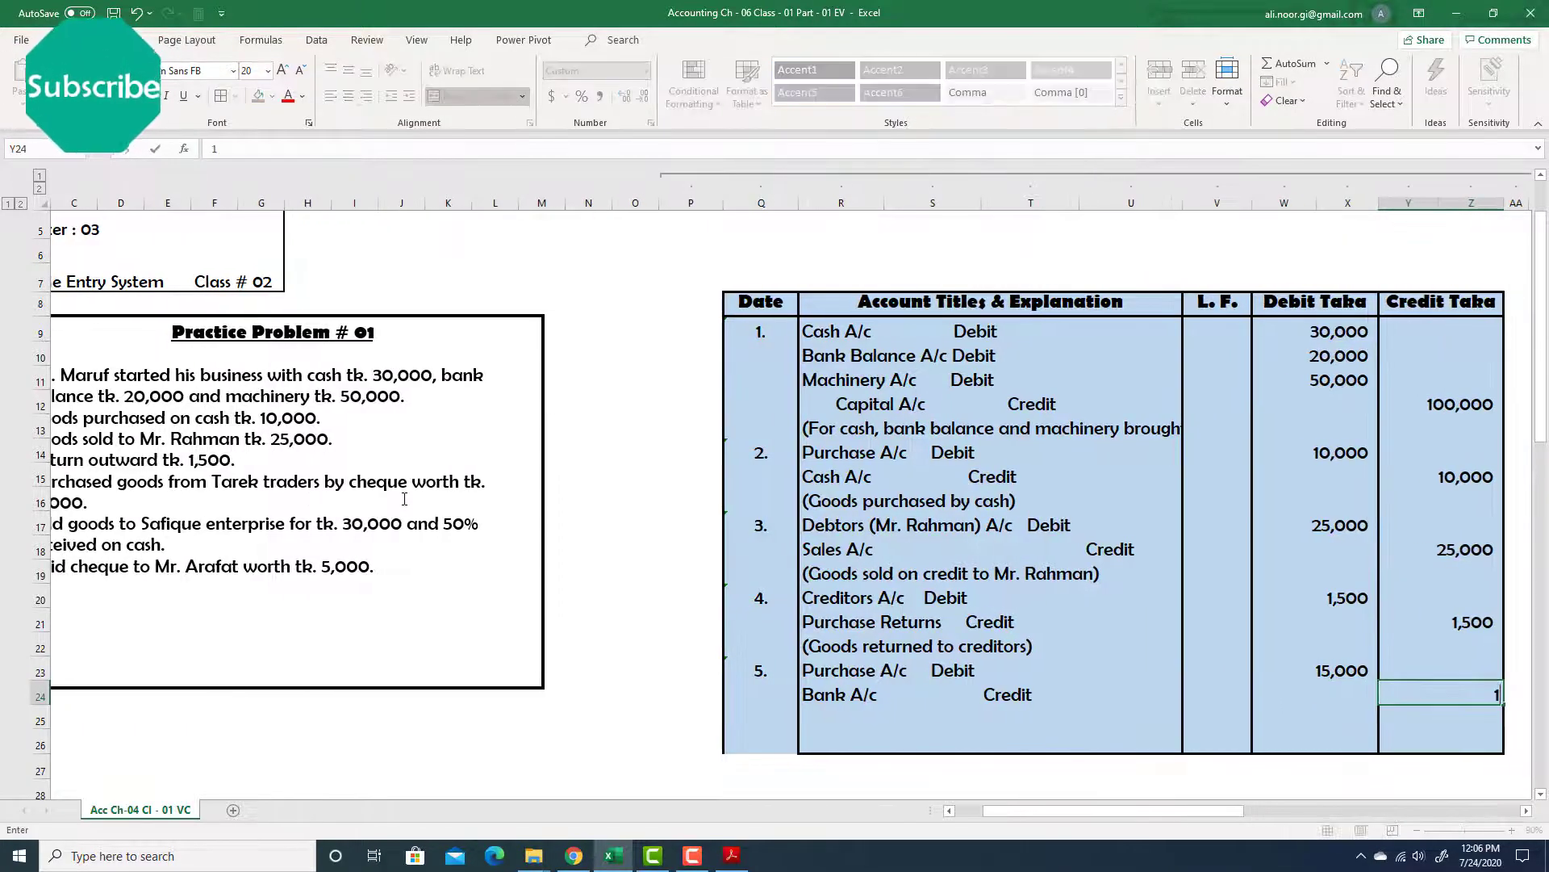
{"action": "type", "text": "5,000"}
{"action": "key", "text": "Return"}
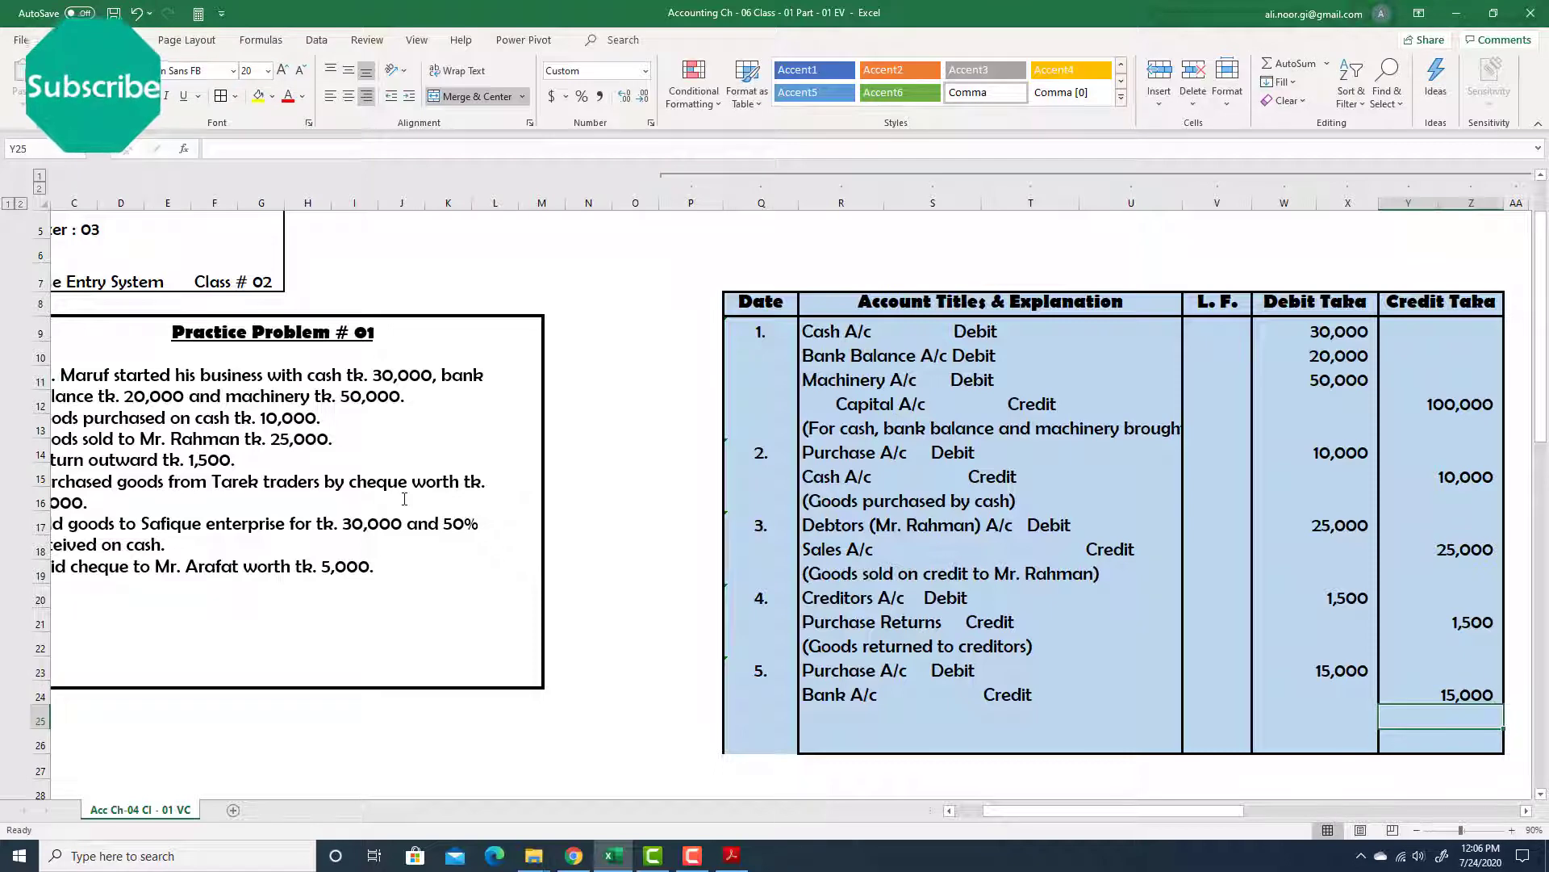
Enter the narration "(Purchased goods by cheque)" in the row below the Bank A/c line.
{"action": "key", "text": "Left"}
{"action": "key", "text": "Left"}
{"action": "key", "text": "Left"}
{"action": "scroll", "coordinate": [399, 495], "scroll_direction": "down", "scroll_amount": 2}
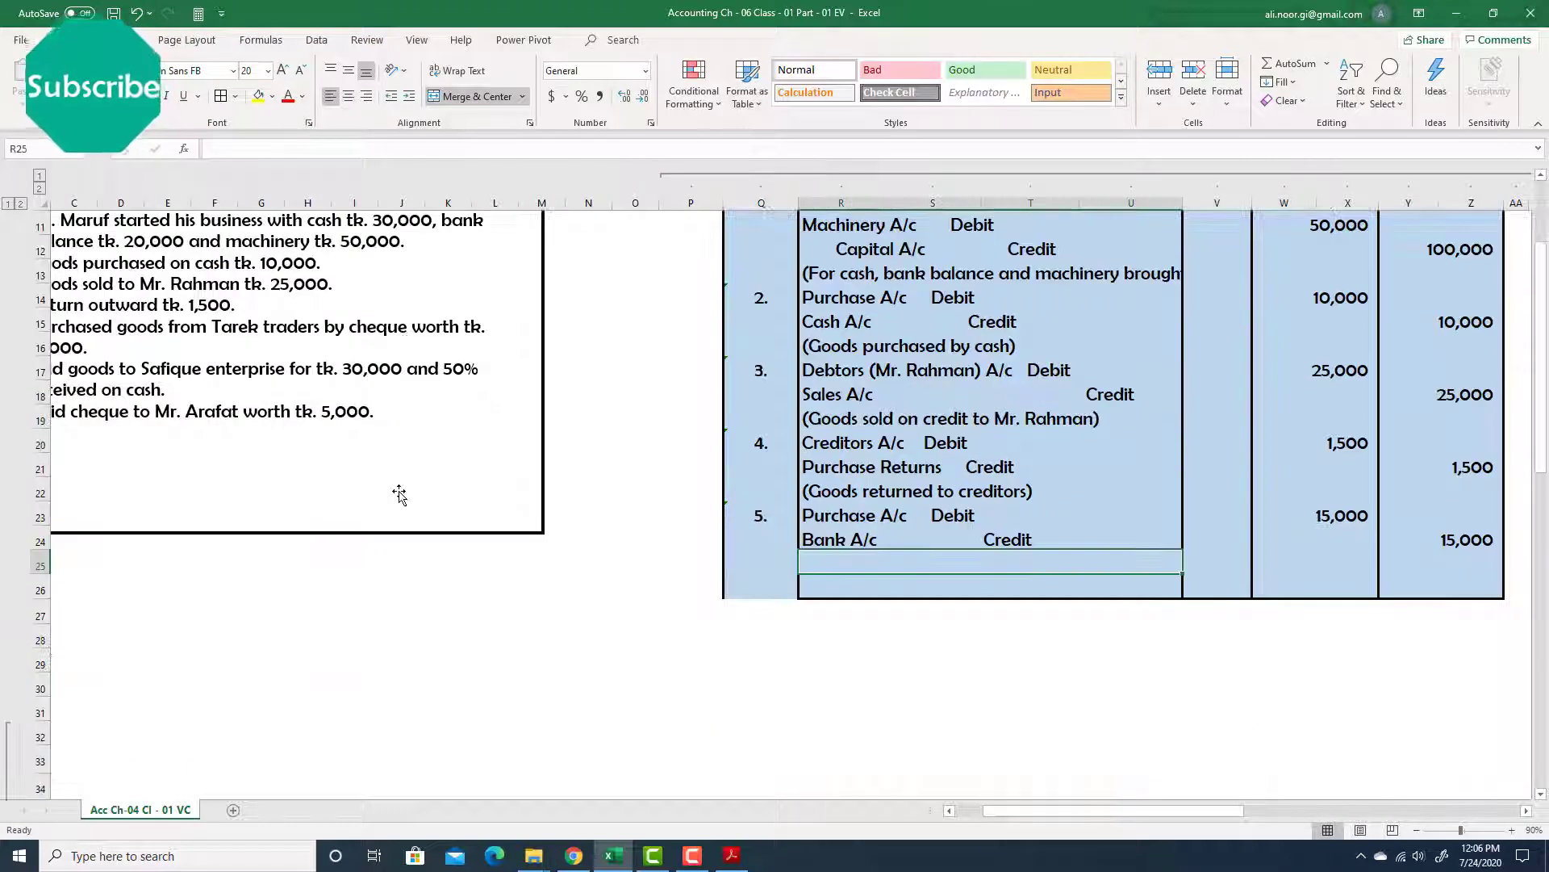
{"action": "type", "text": "("}
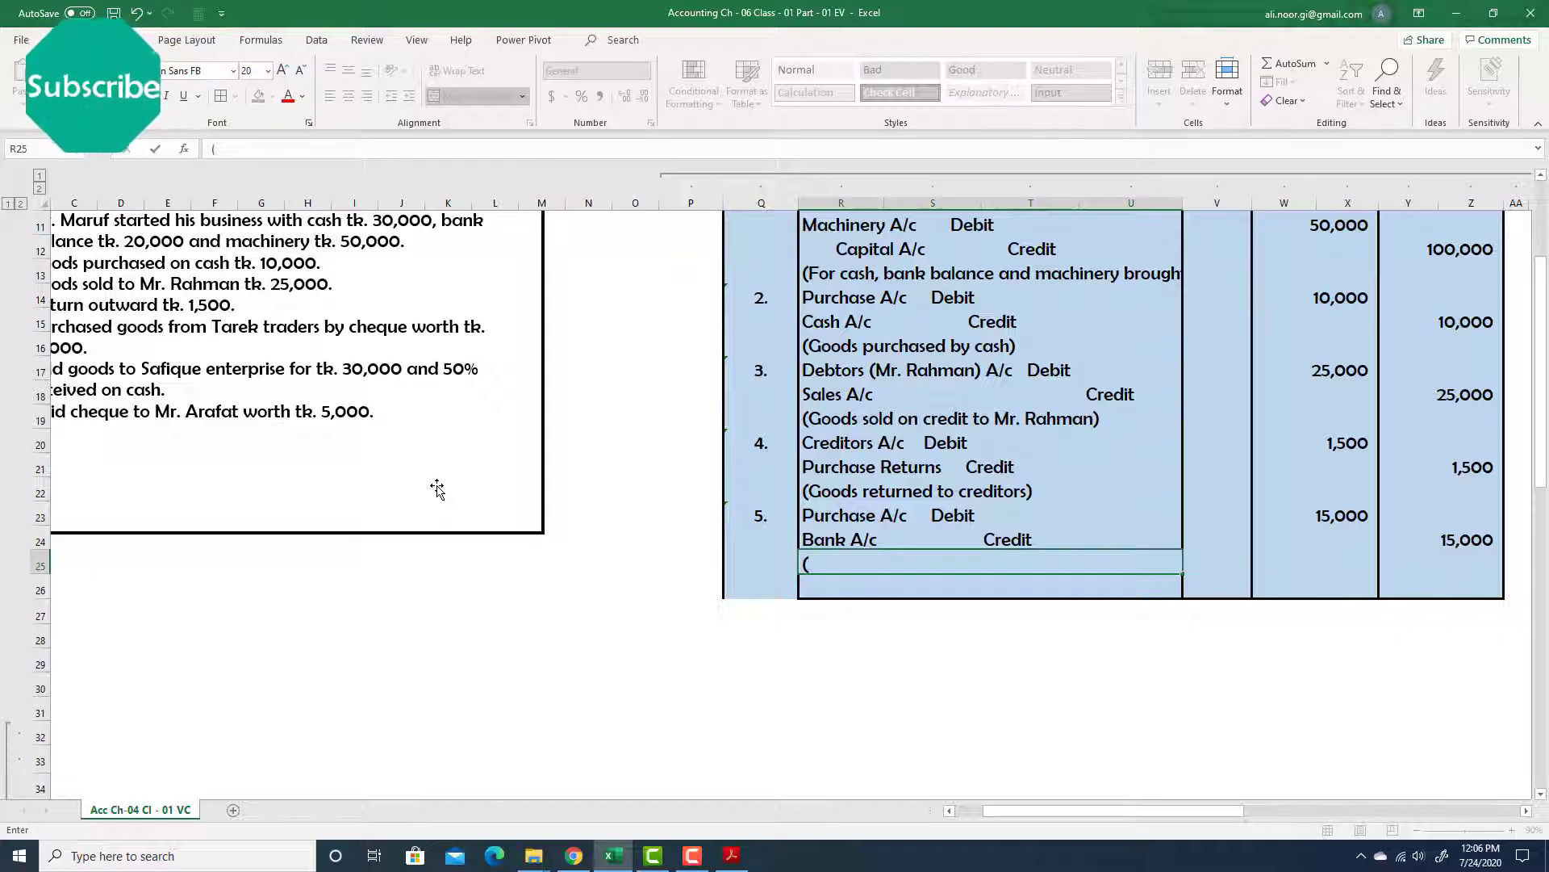
{"action": "type", "text": "Purchased "}
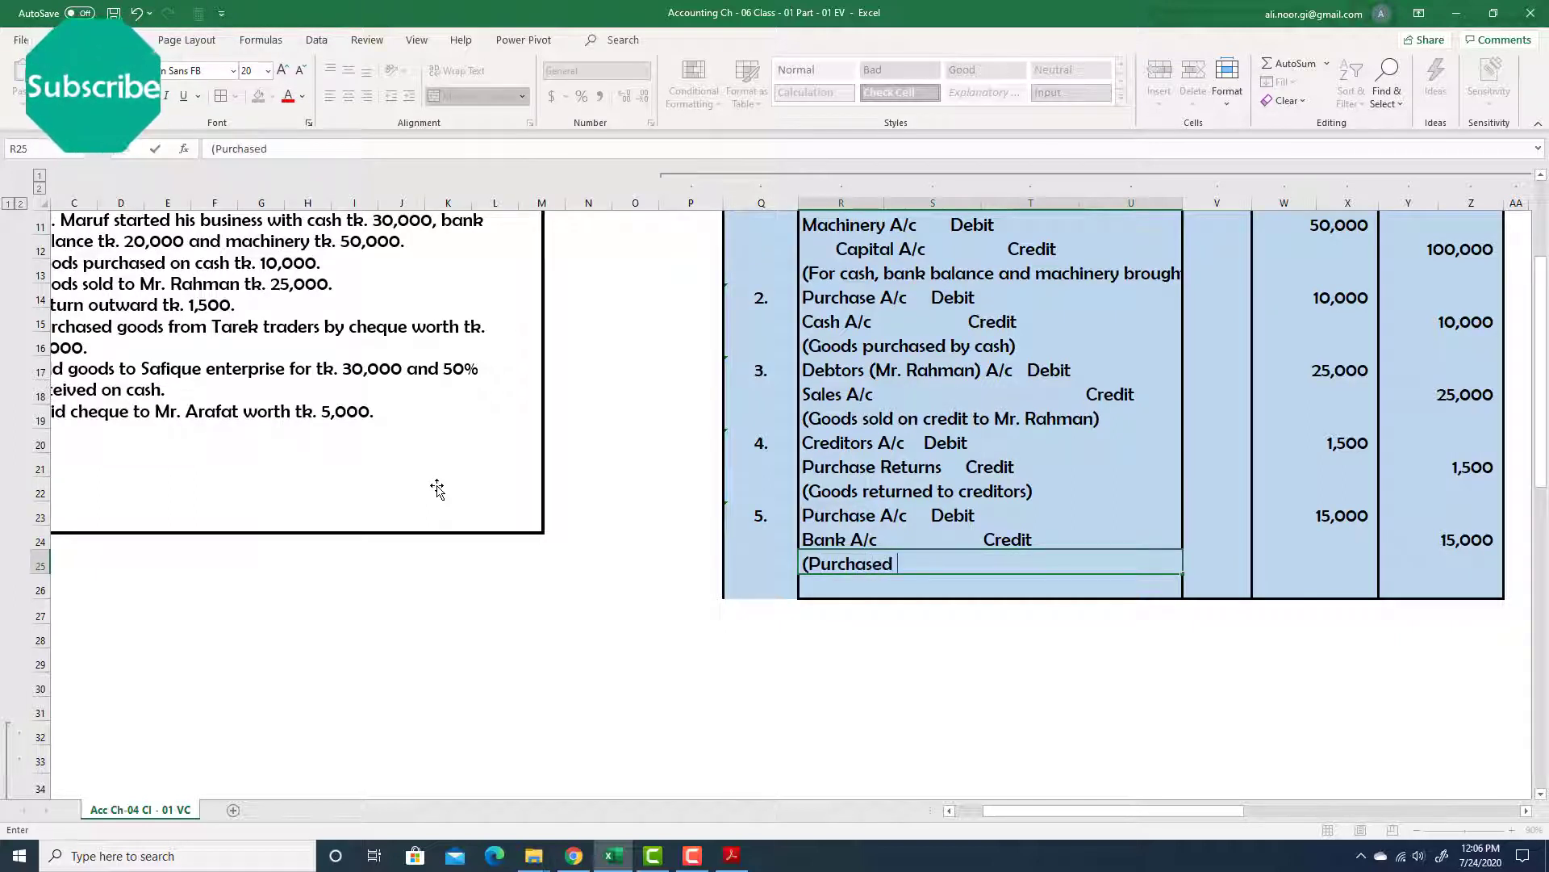
{"action": "type", "text": "goods by Chequ"}
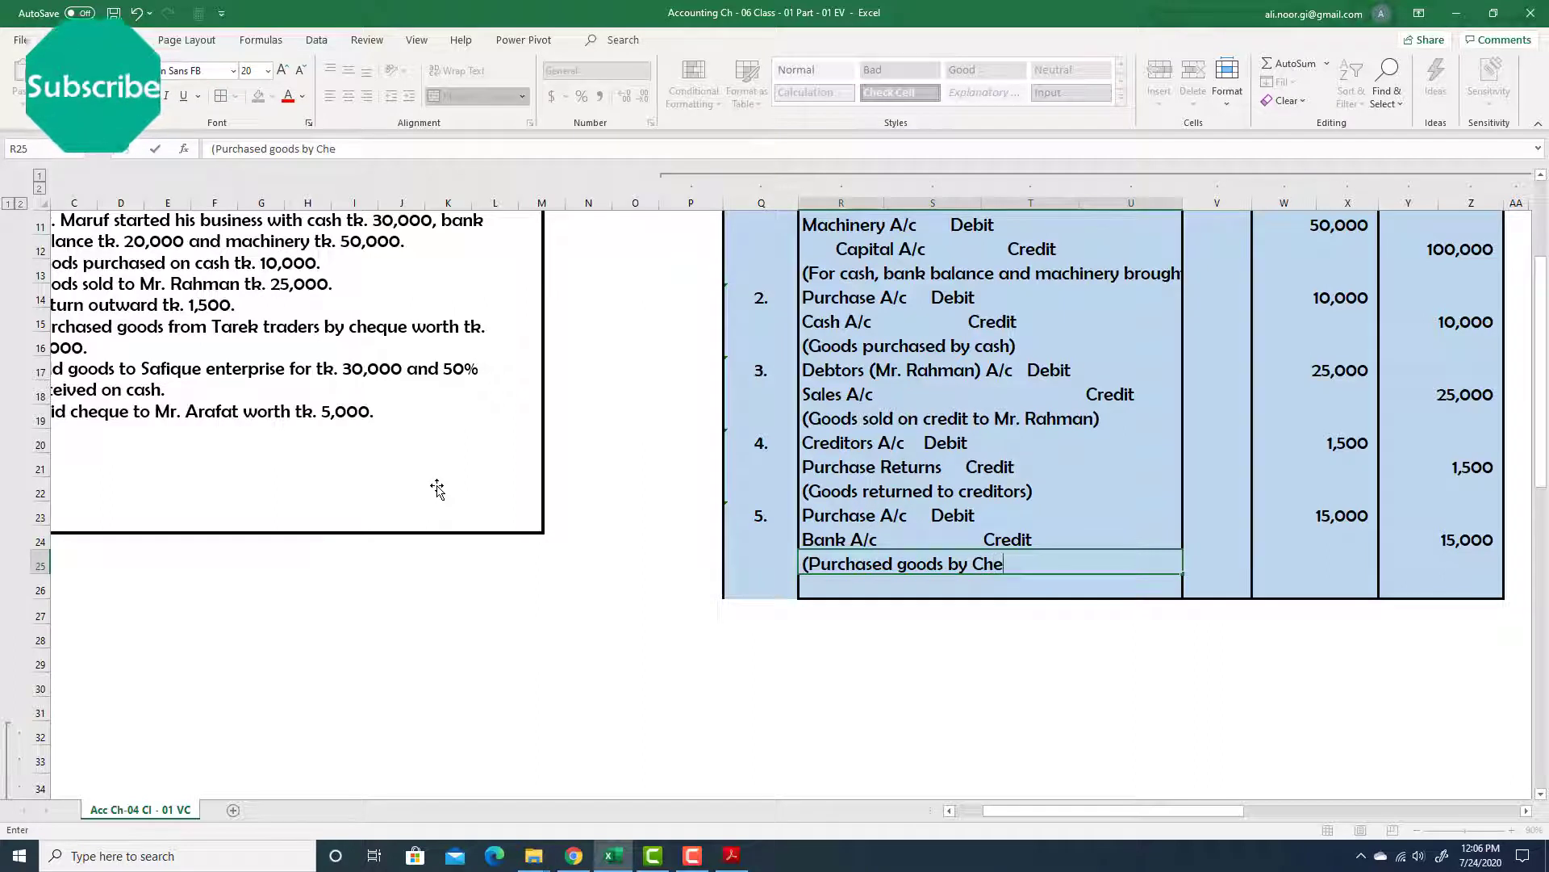
{"action": "key", "text": "BackSpace"}
{"action": "key", "text": "BackSpace"}
{"action": "key", "text": "BackSpace"}
{"action": "key", "text": "BackSpace"}
{"action": "key", "text": "BackSpace"}
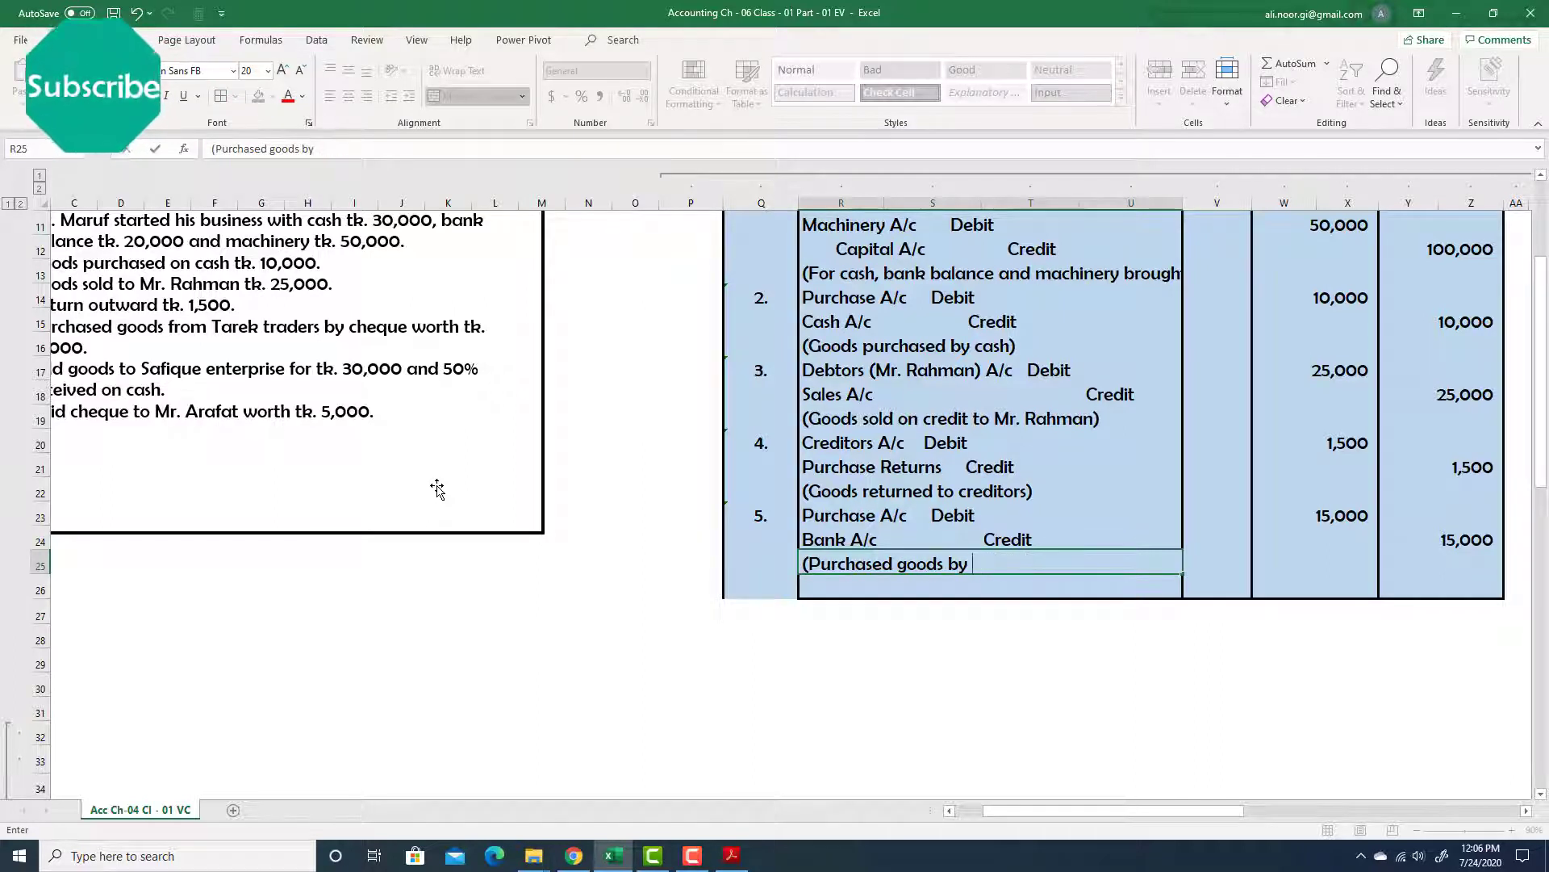
{"action": "type", "text": "cheque)"}
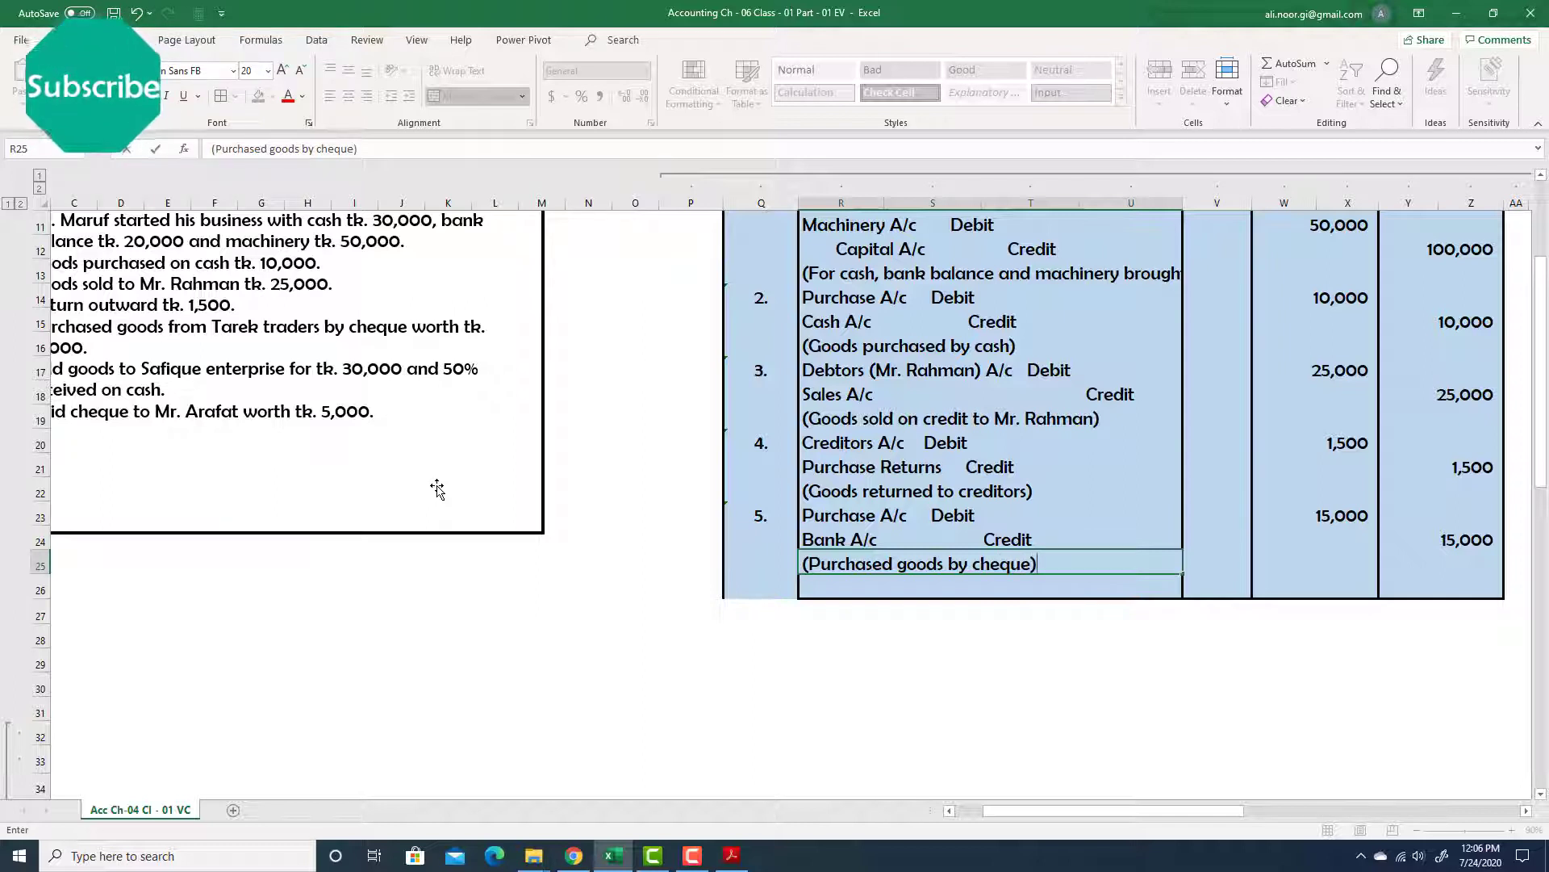
{"action": "key", "text": "Return"}
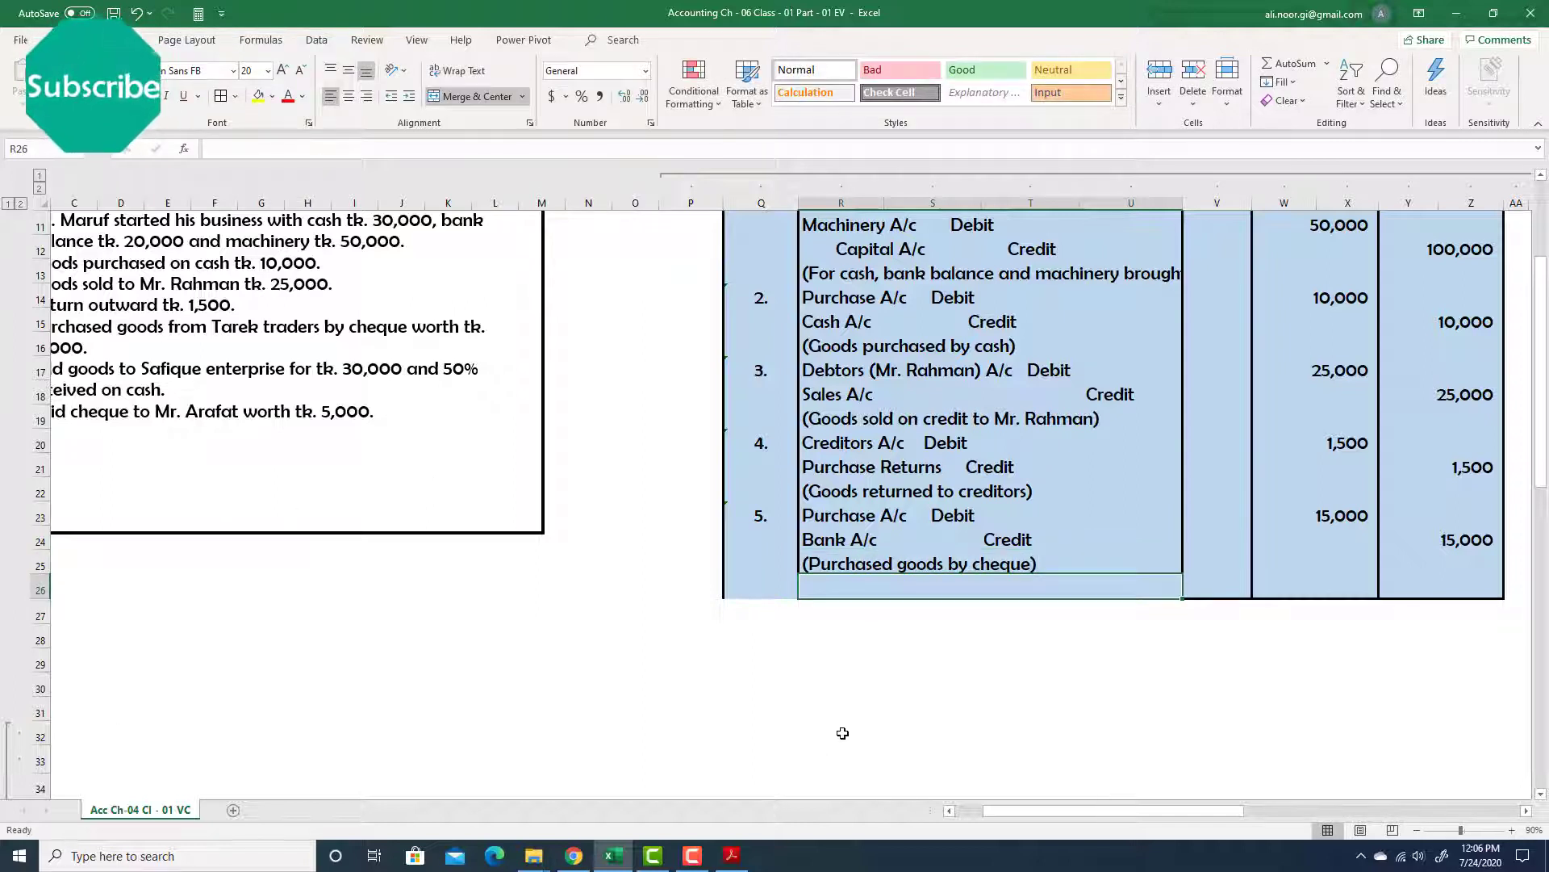
{"action": "left_click", "coordinate": [692, 855]}
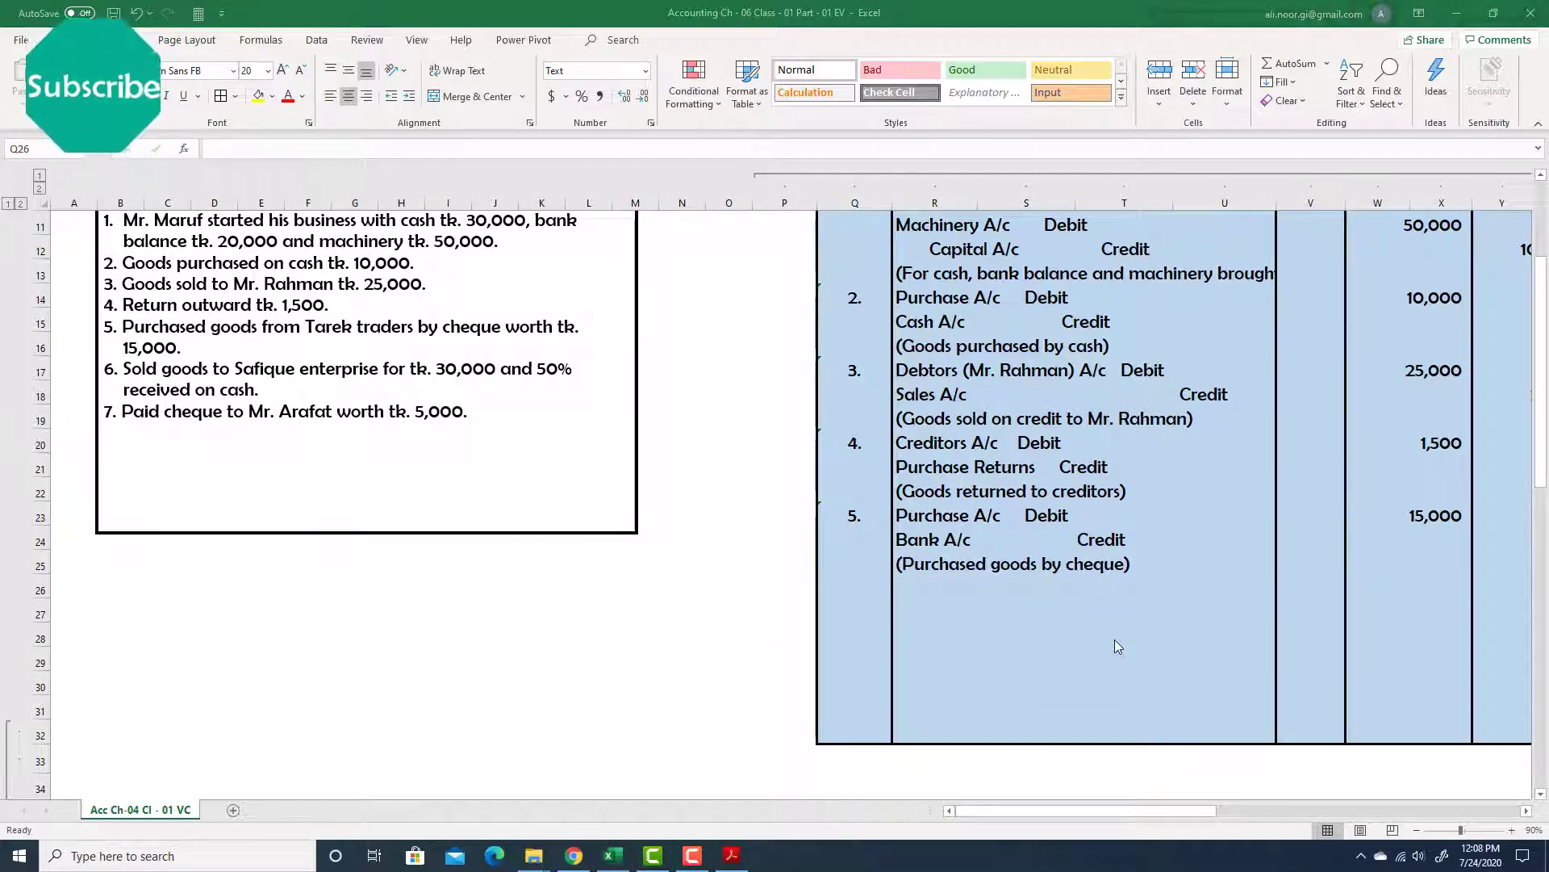
Date the sixth journal entry "6." in row 26 and enter "Cash A/c Debit" as its account title, widening the gap before "Debit".
{"action": "left_click", "coordinate": [860, 582]}
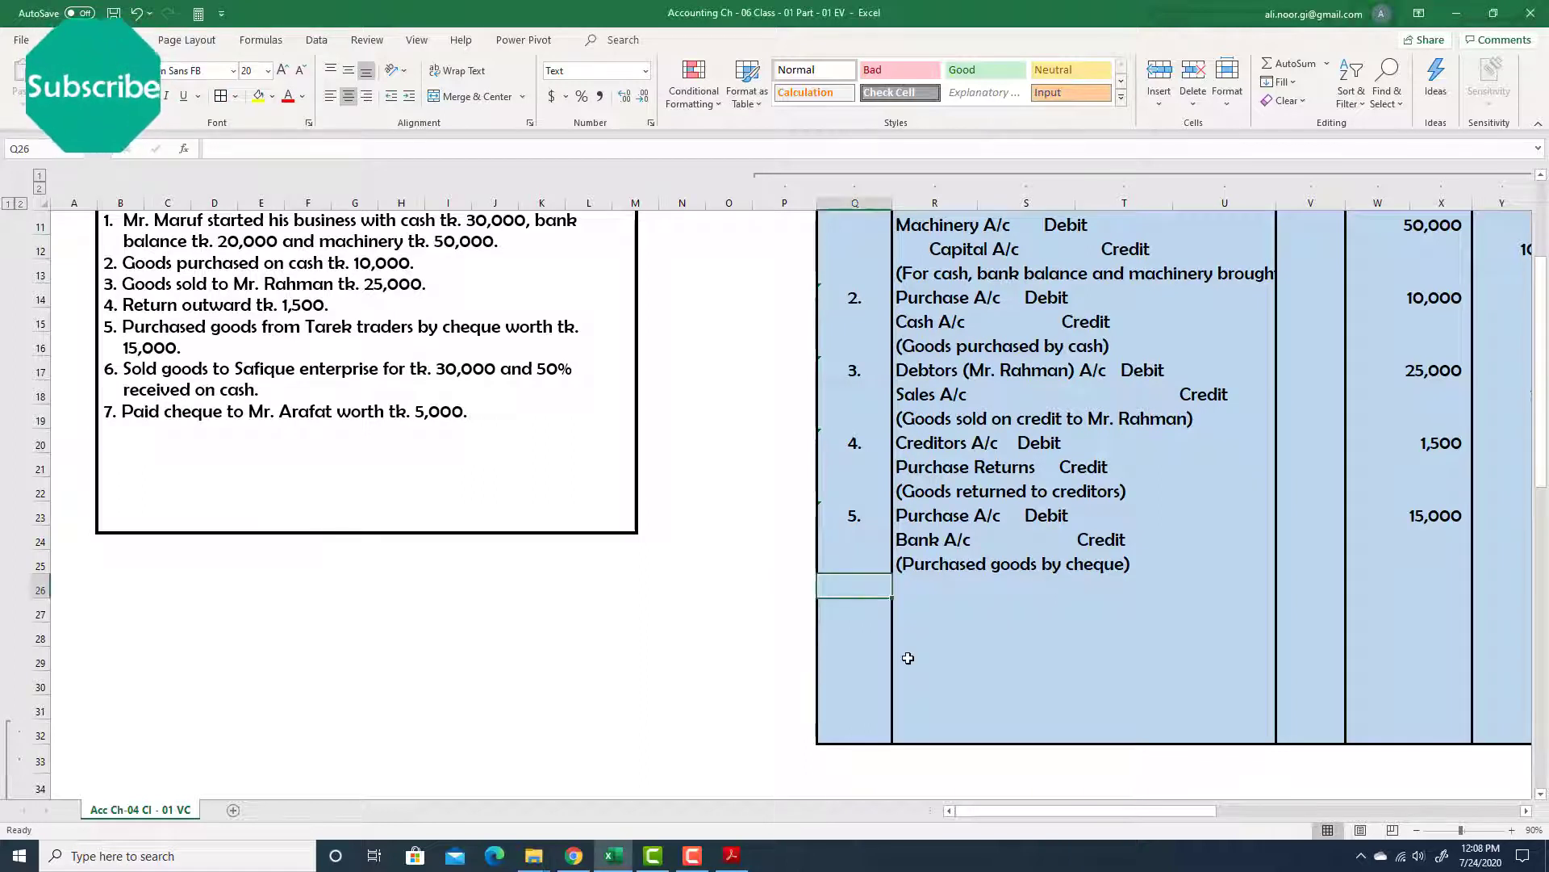
{"action": "type", "text": "6."}
{"action": "key", "text": "Return"}
{"action": "key", "text": "Up"}
{"action": "key", "text": "Right"}
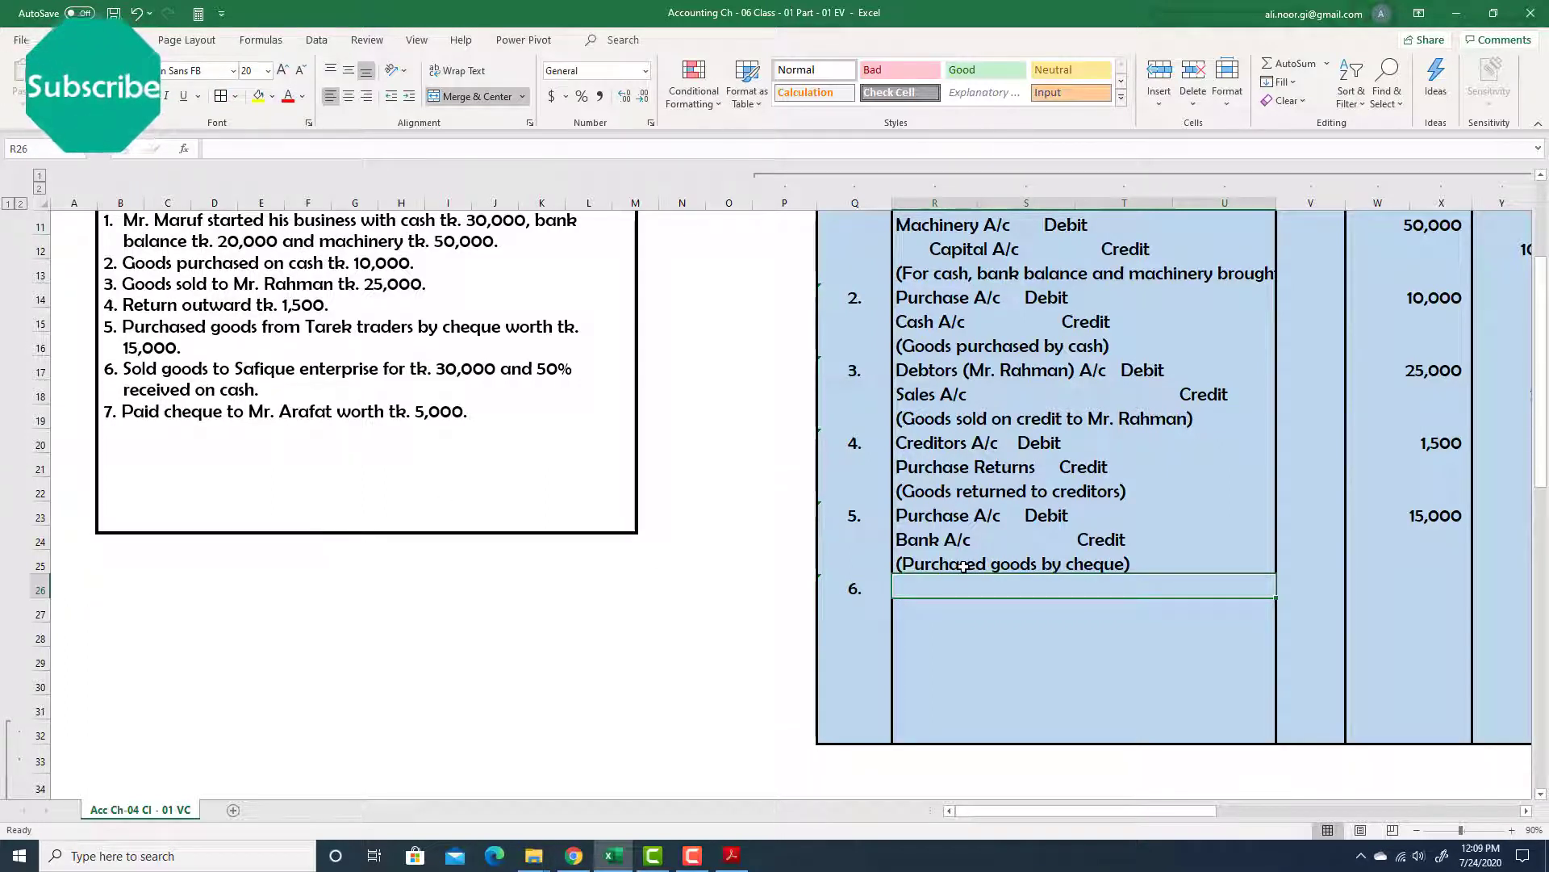
{"action": "type", "text": "Ca"}
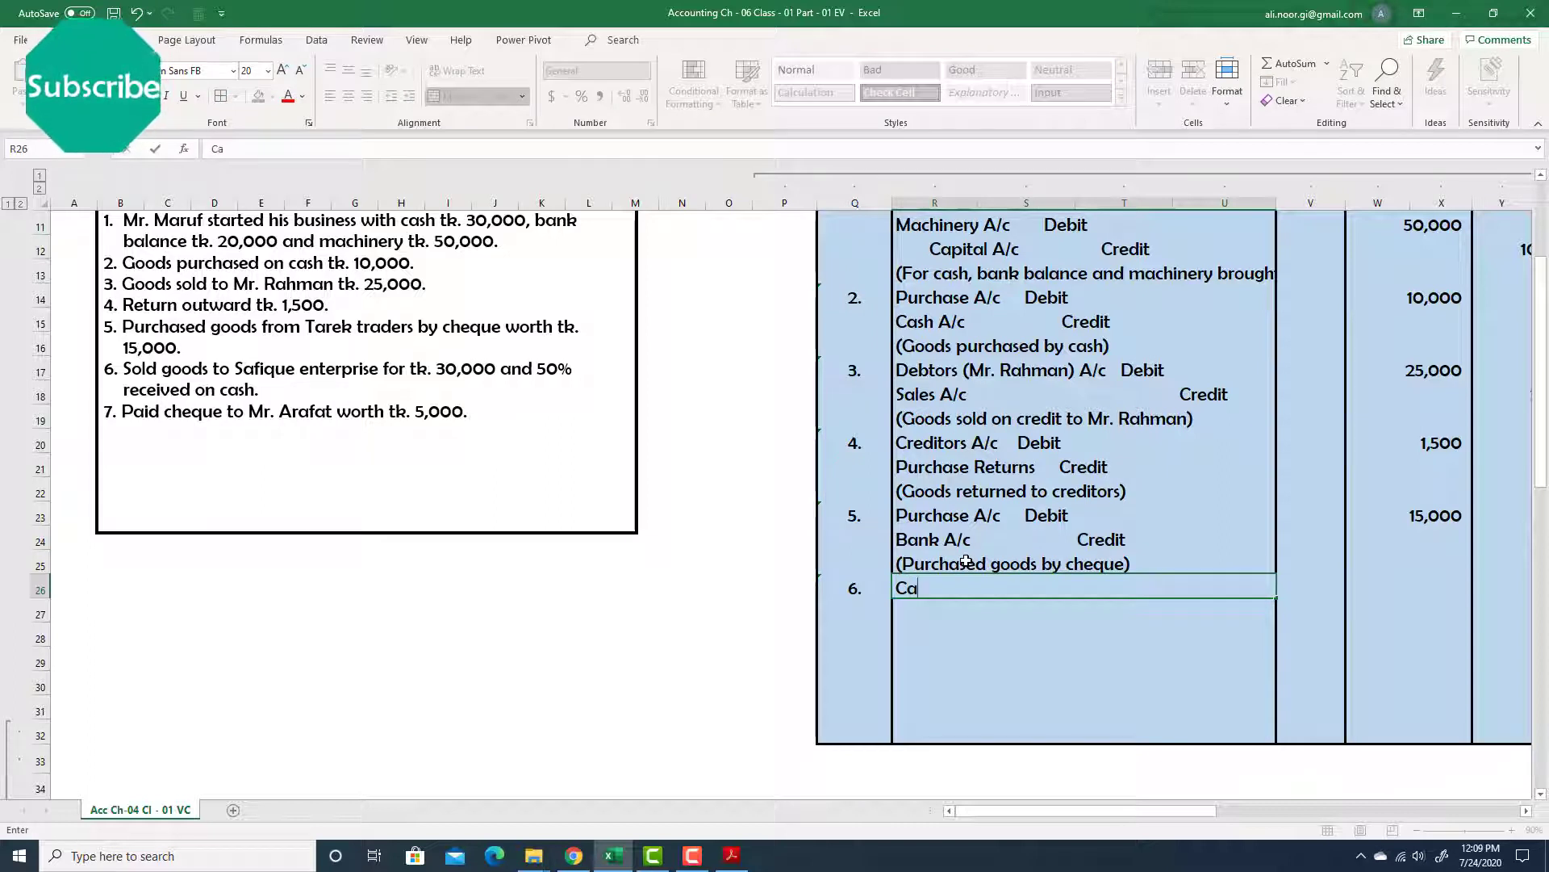
{"action": "type", "text": "sh A/c        Debit"}
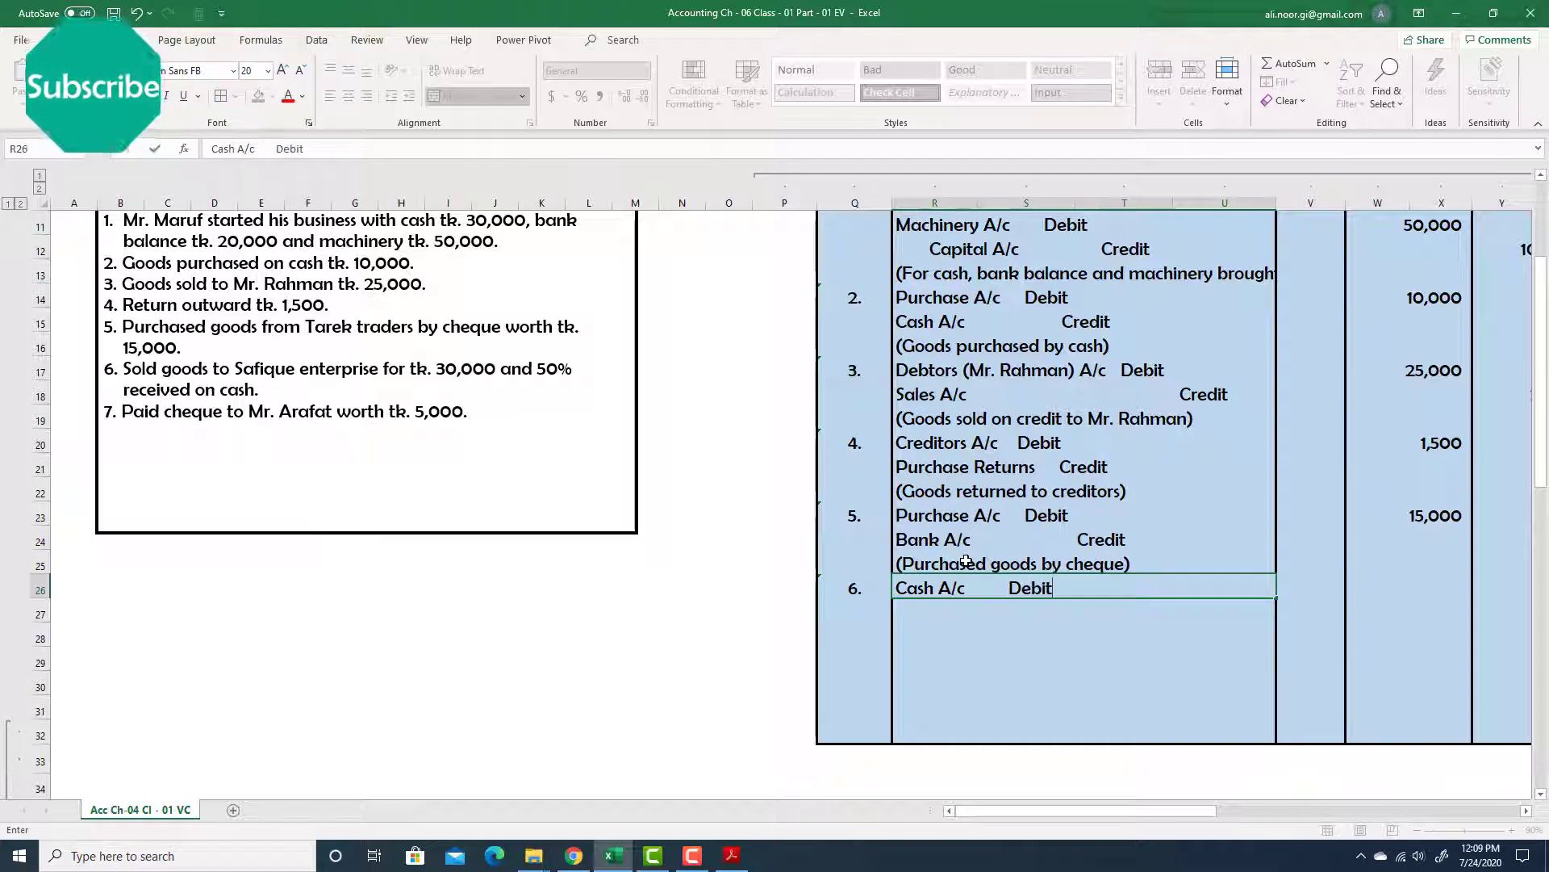
{"action": "key", "text": "Left"}
{"action": "key", "text": "Right"}
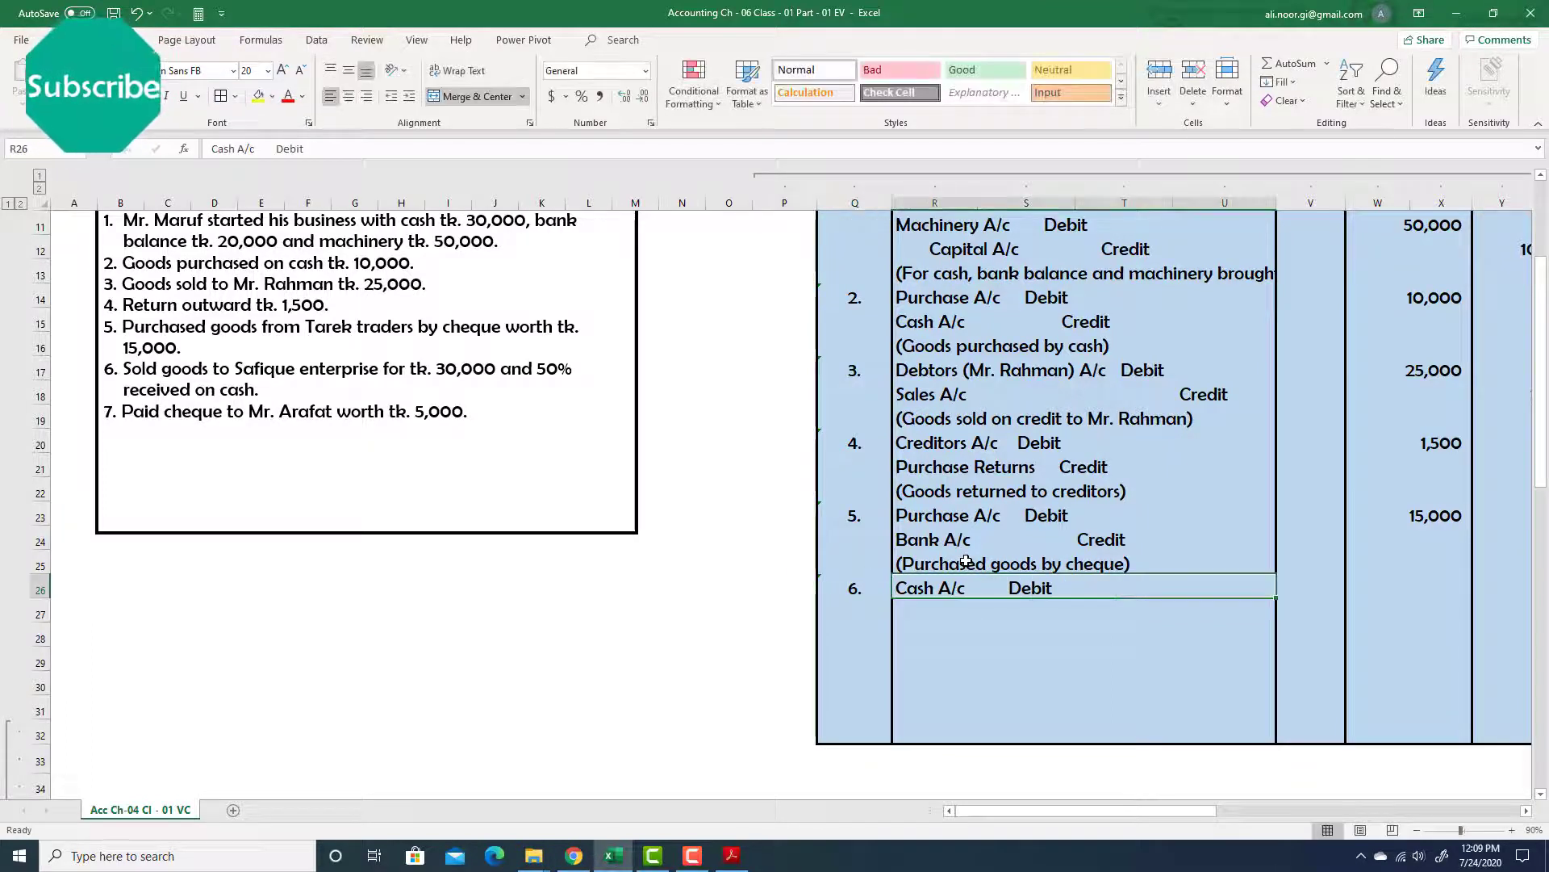
{"action": "double_click", "coordinate": [1009, 583]}
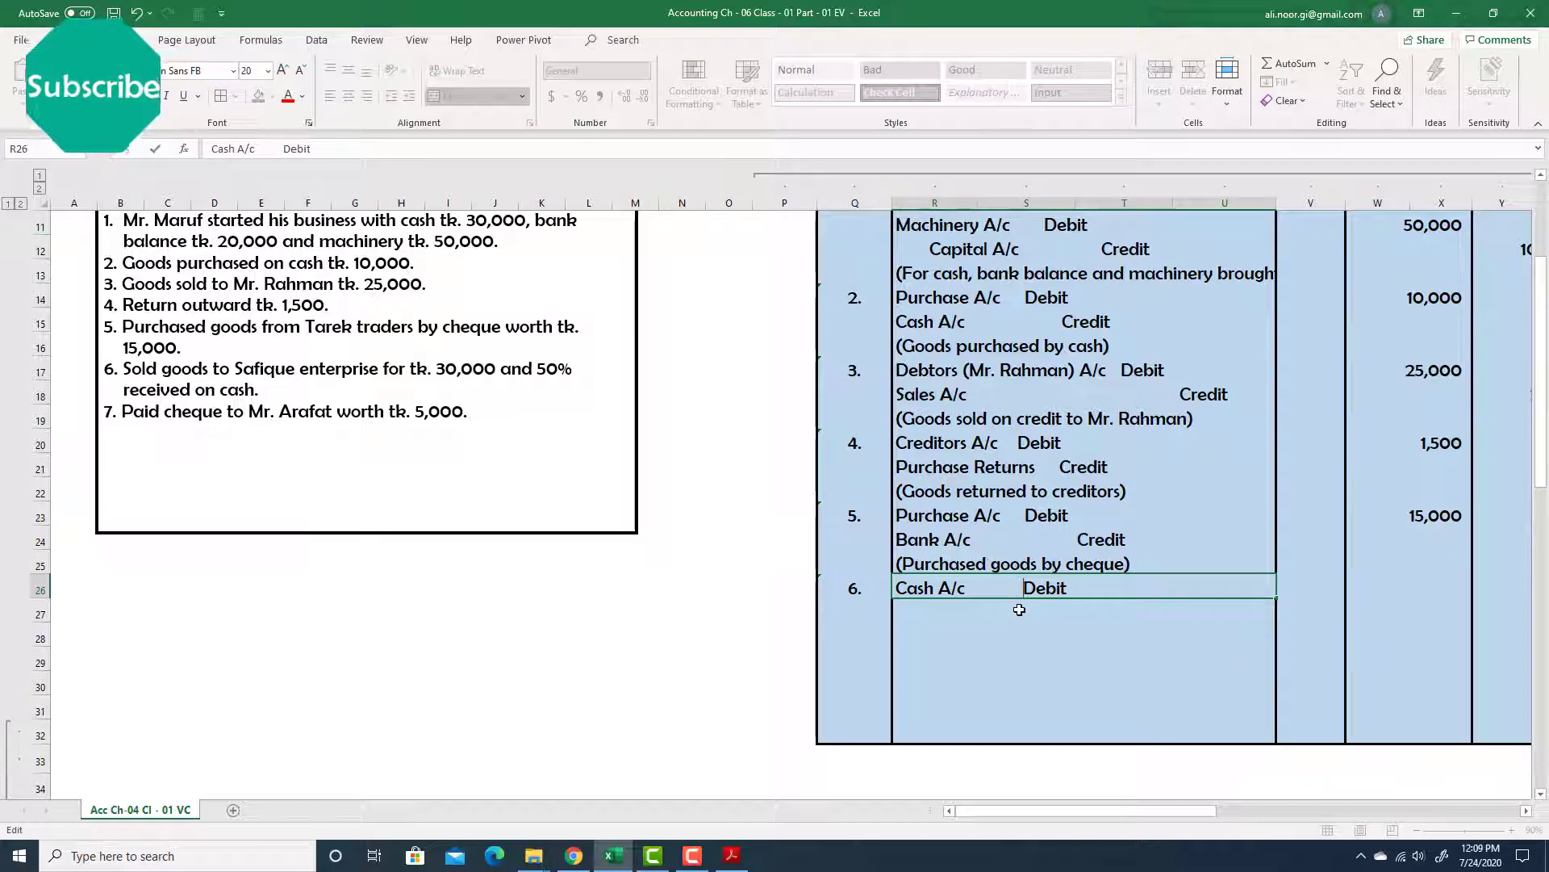
{"action": "key", "text": "Return"}
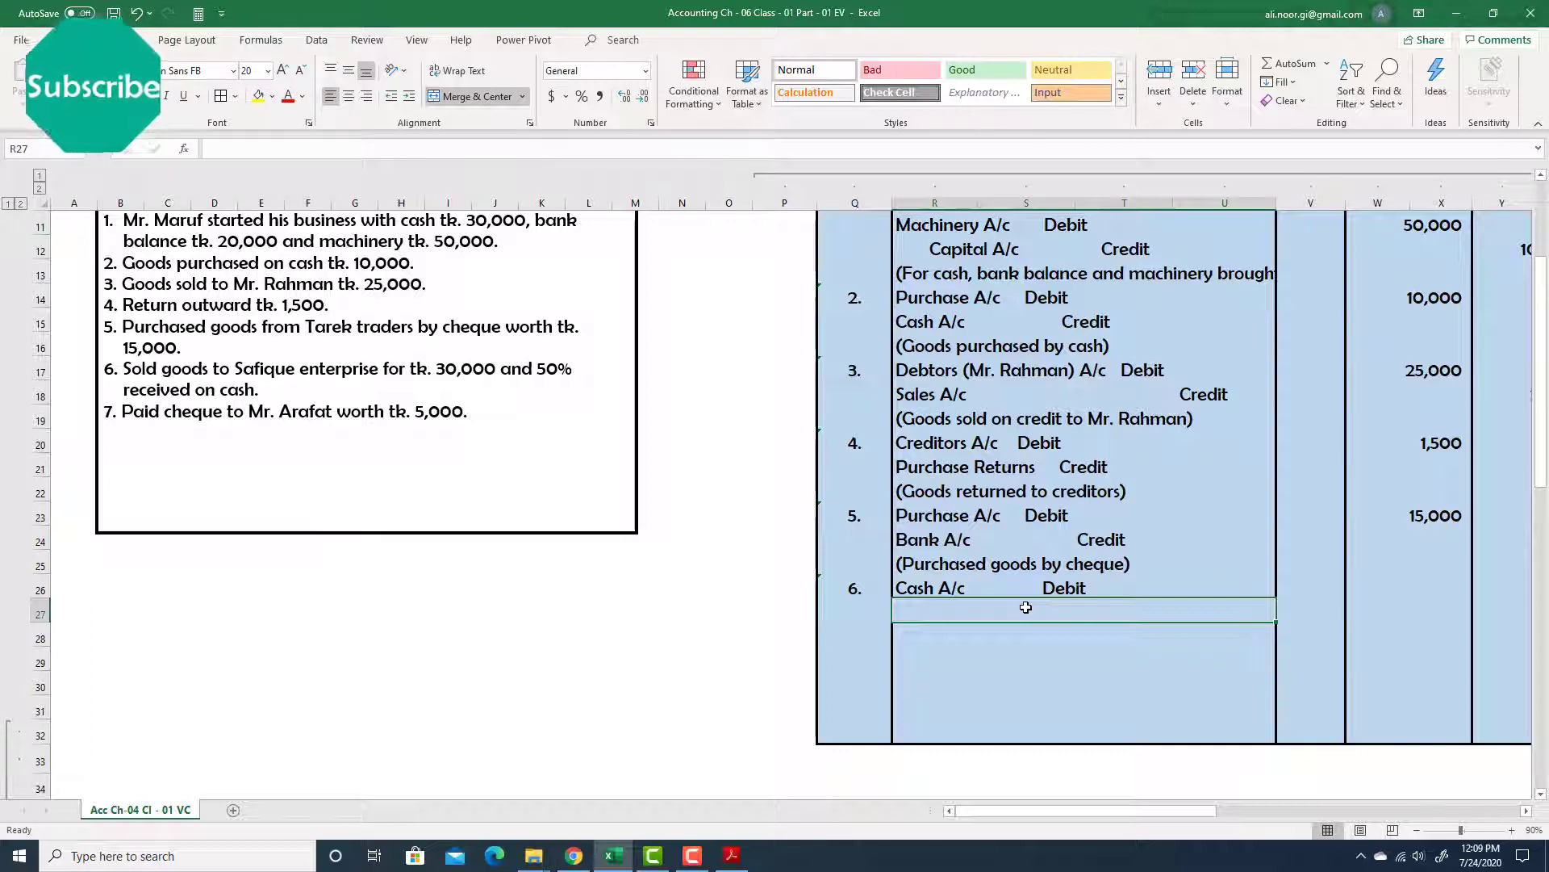
Enter "Debtors (Safique Enterprise) A/c Debit" as the account title below the sixth entry's Cash A/c line.
{"action": "type", "text": "Debtors (Mr. Rahman) A/c   Debit"}
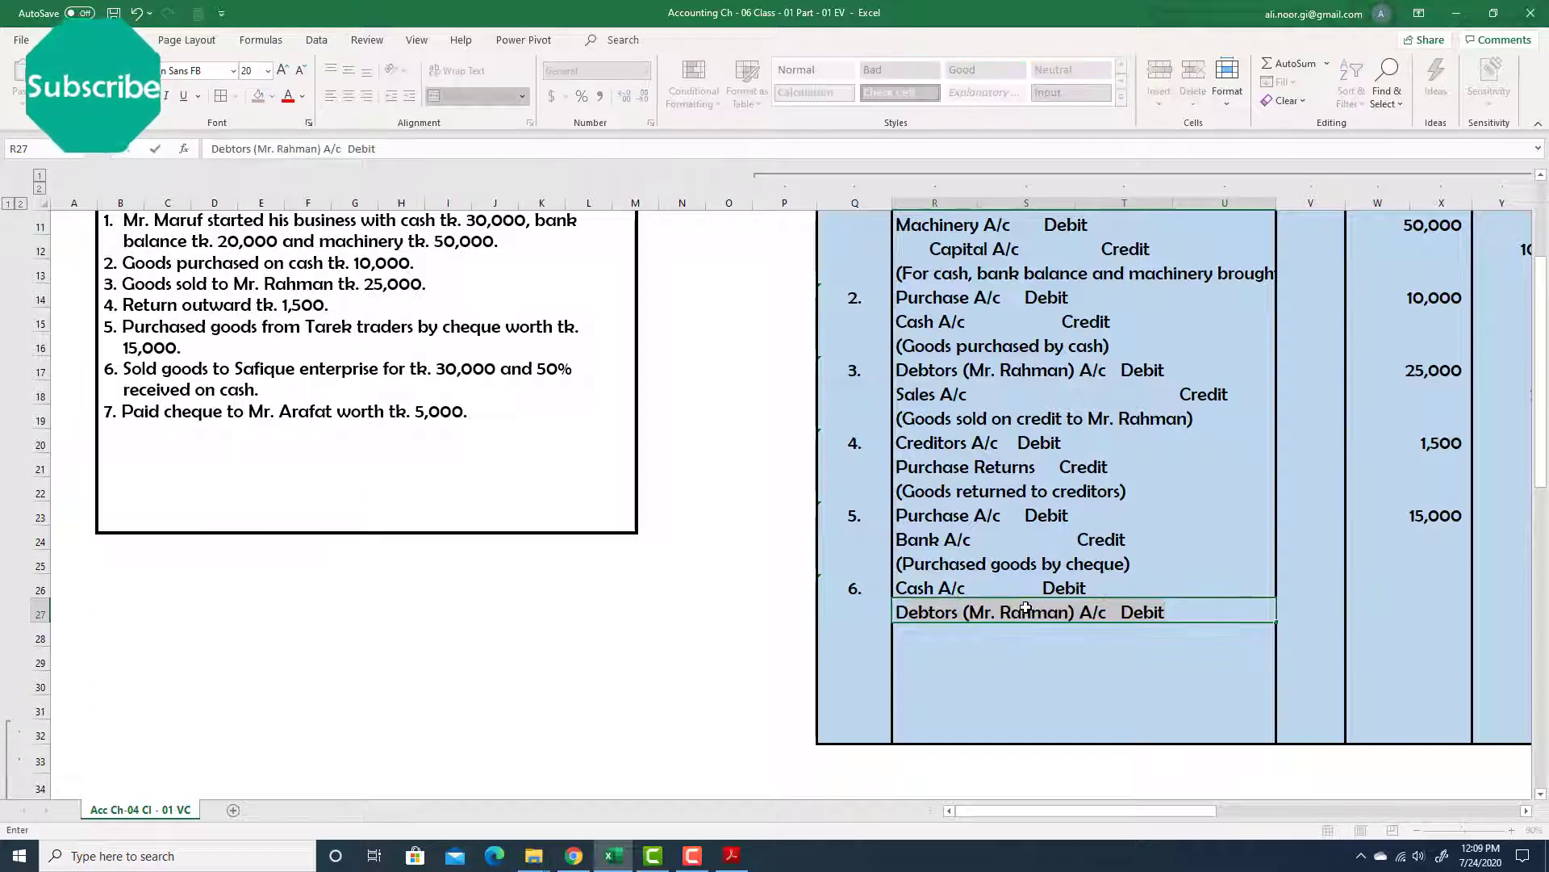
{"action": "key", "text": "Return"}
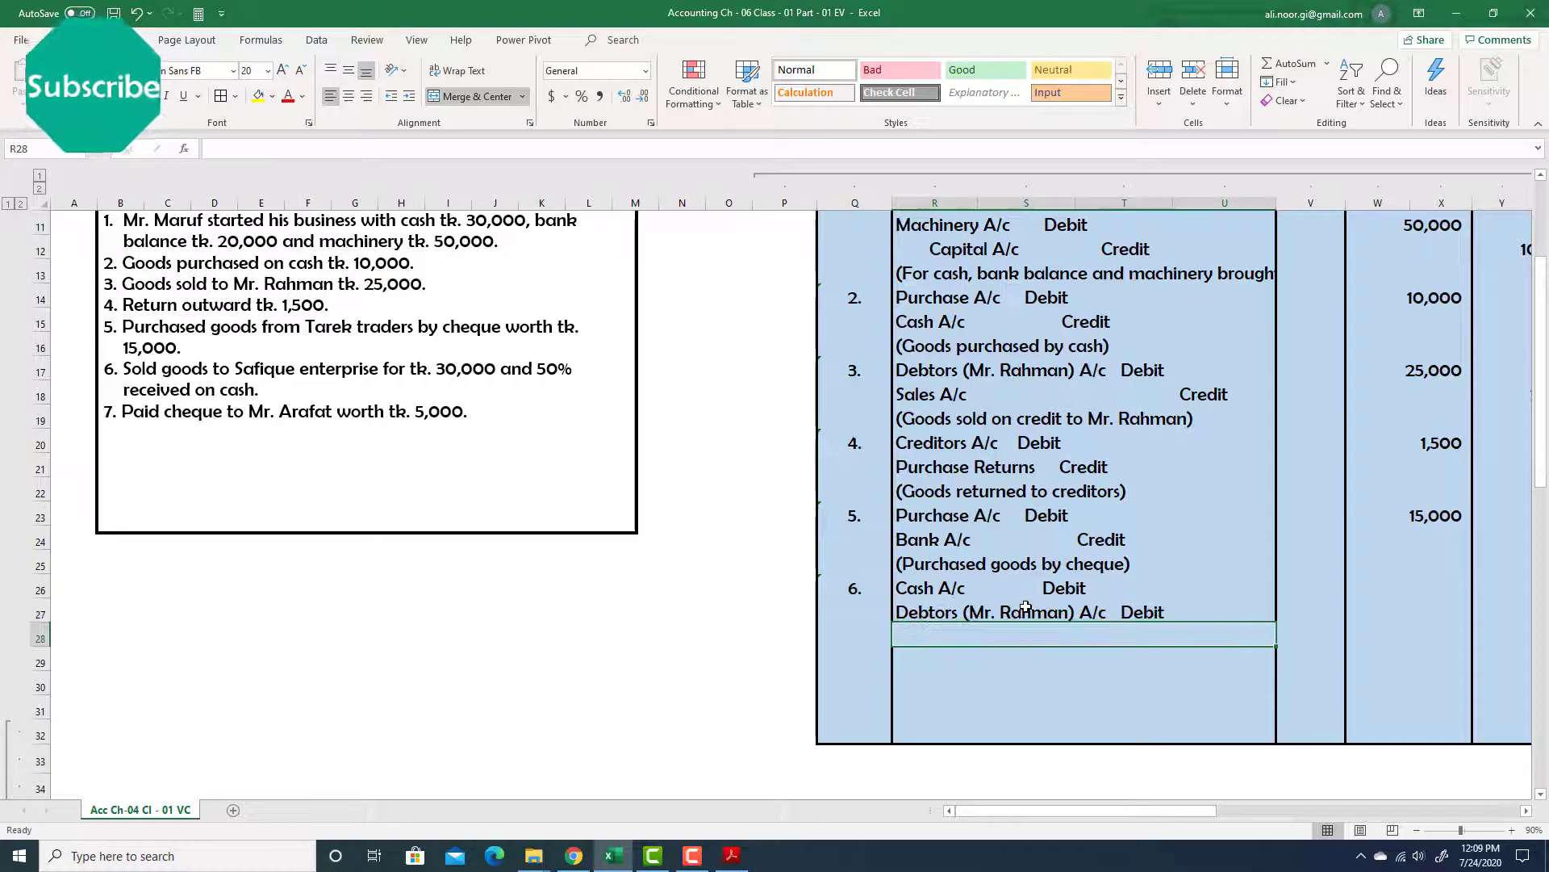
{"action": "left_click", "coordinate": [1016, 618]}
{"action": "double_click", "coordinate": [1016, 617]}
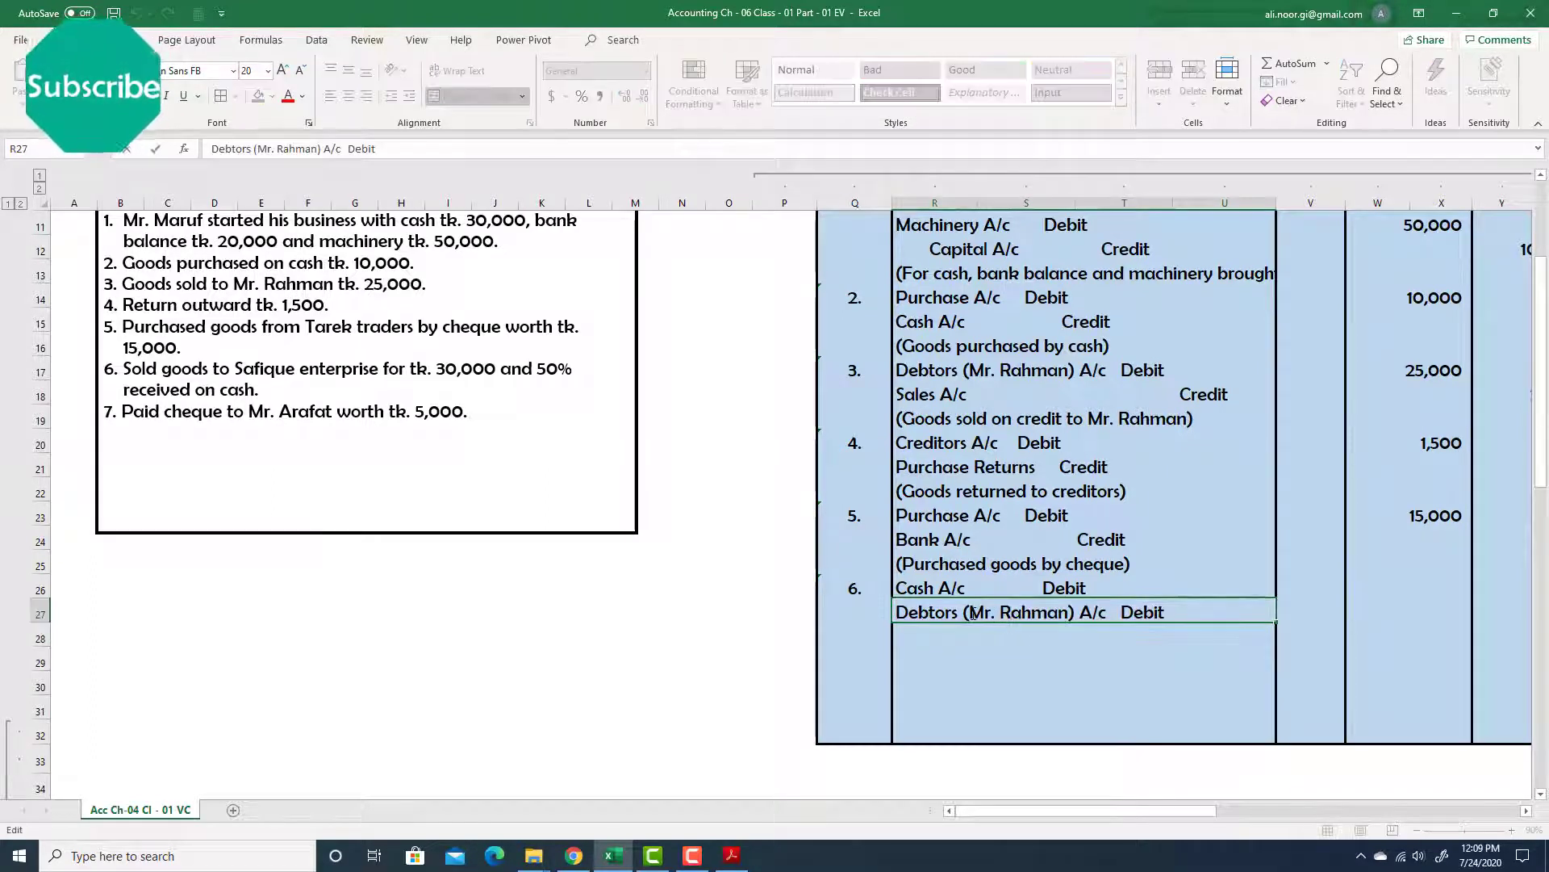
{"action": "left_click_drag", "start_coordinate": [1015, 615], "coordinate": [1069, 615]}
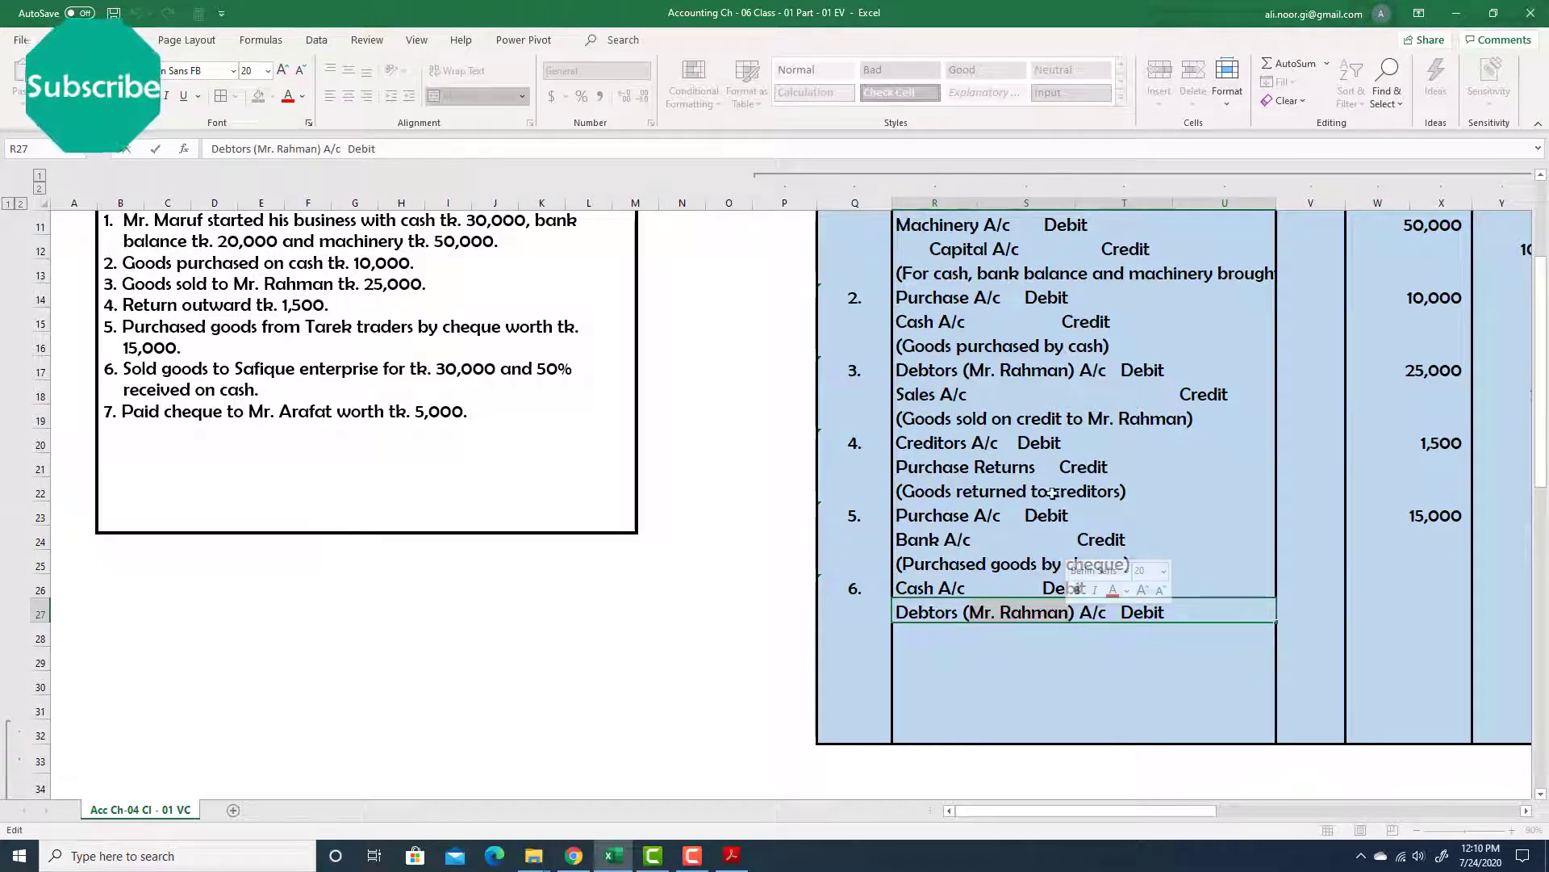
{"action": "type", "text": "Sa"}
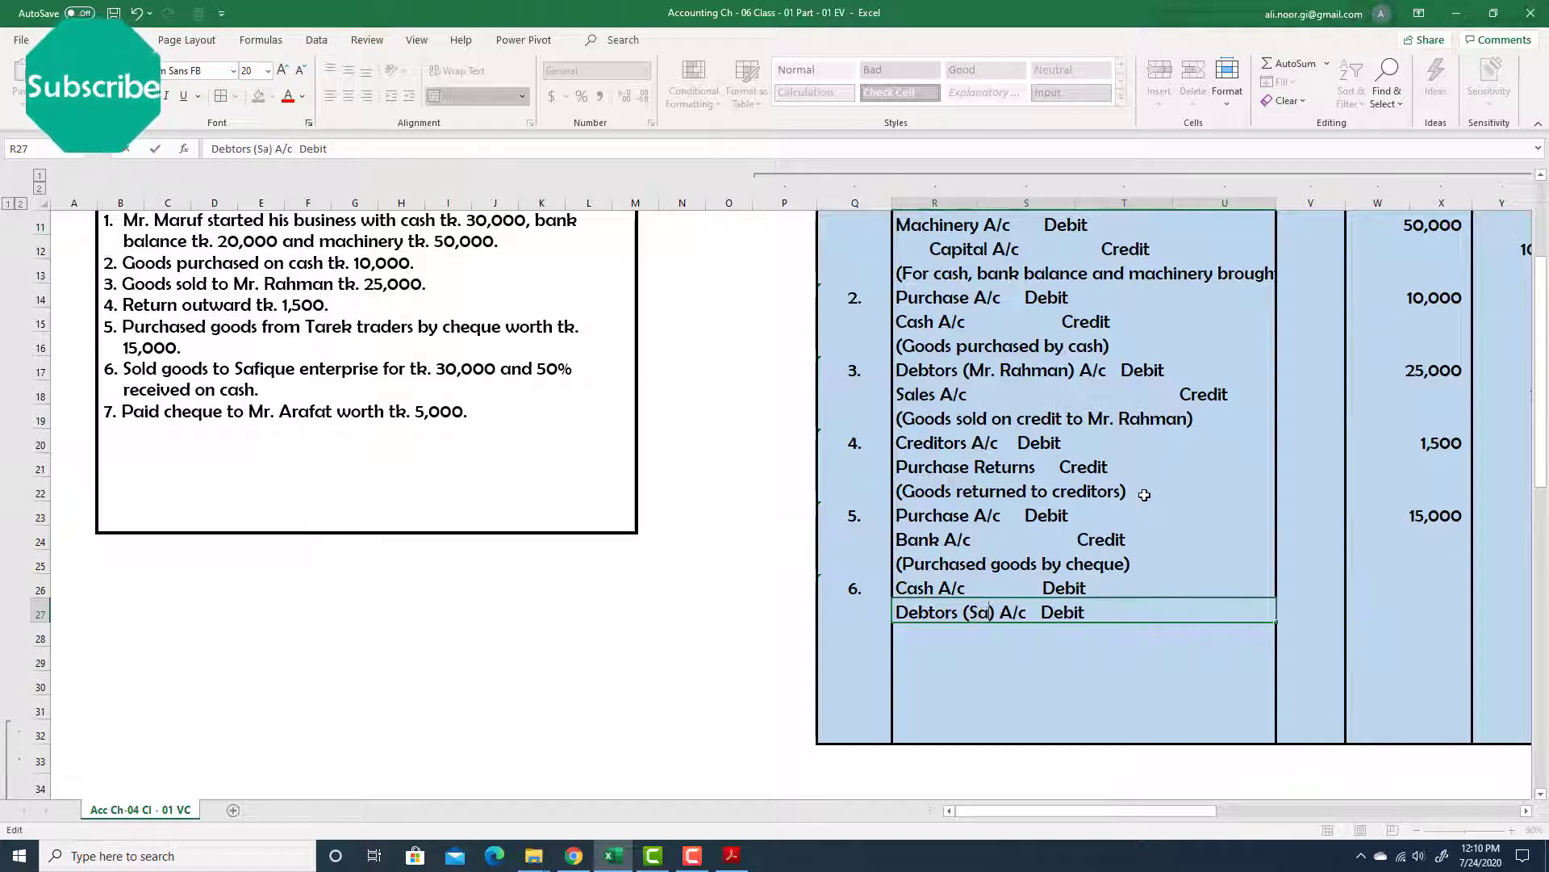
{"action": "type", "text": "fique E"}
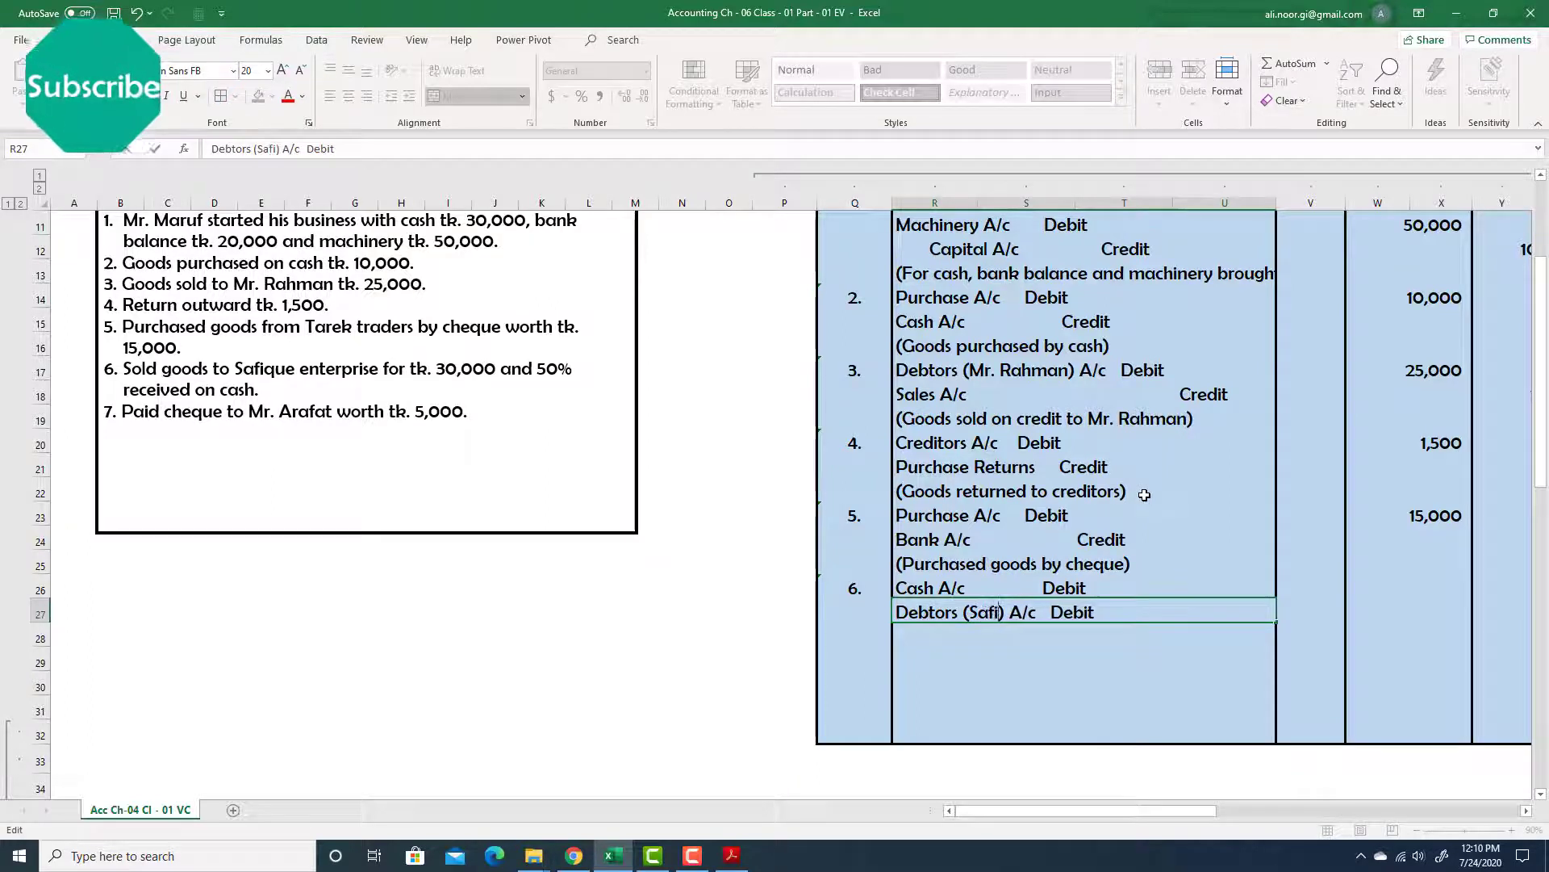
{"action": "type", "text": "nterpri"}
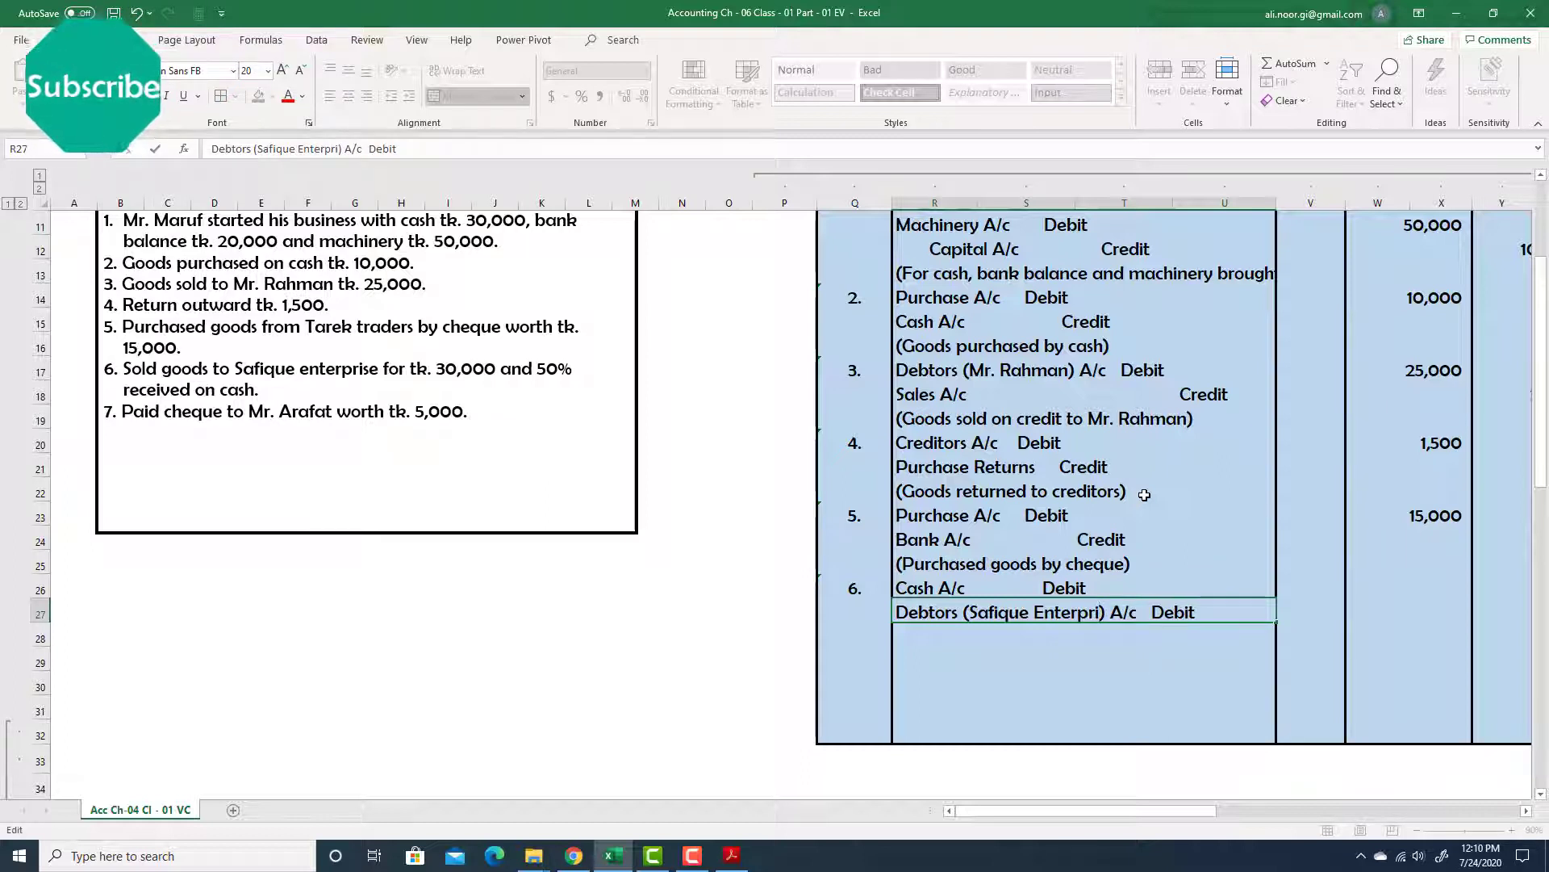
{"action": "type", "text": "se"}
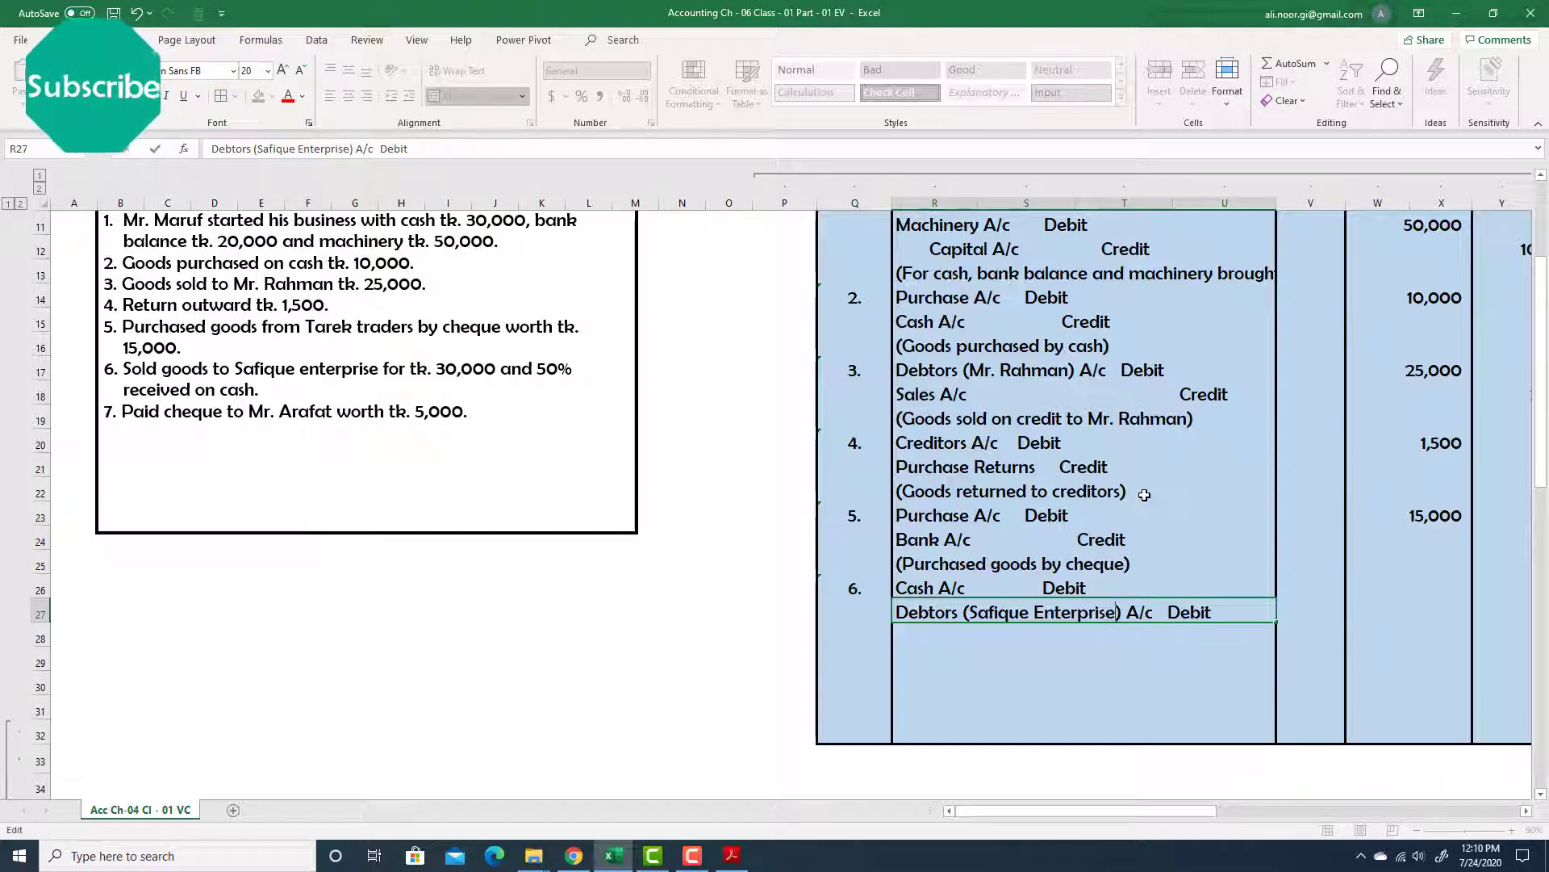
Enter "Sales A/c Credit" as the sixth entry's credit title in row 28, widening the gap before "Credit".
{"action": "key", "text": "Return"}
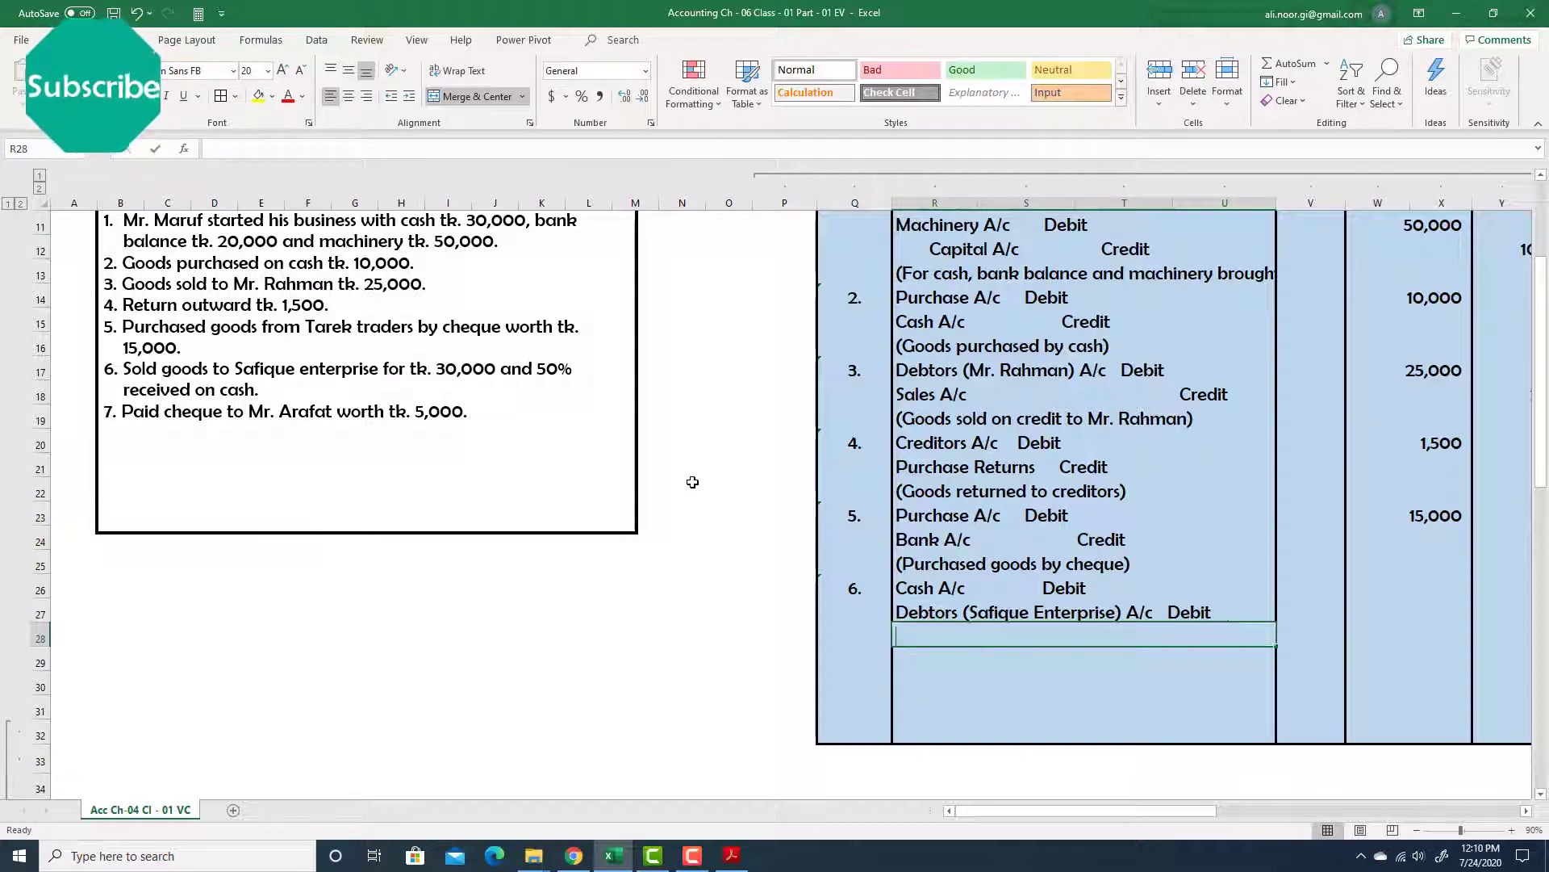
{"action": "type", "text": "S"}
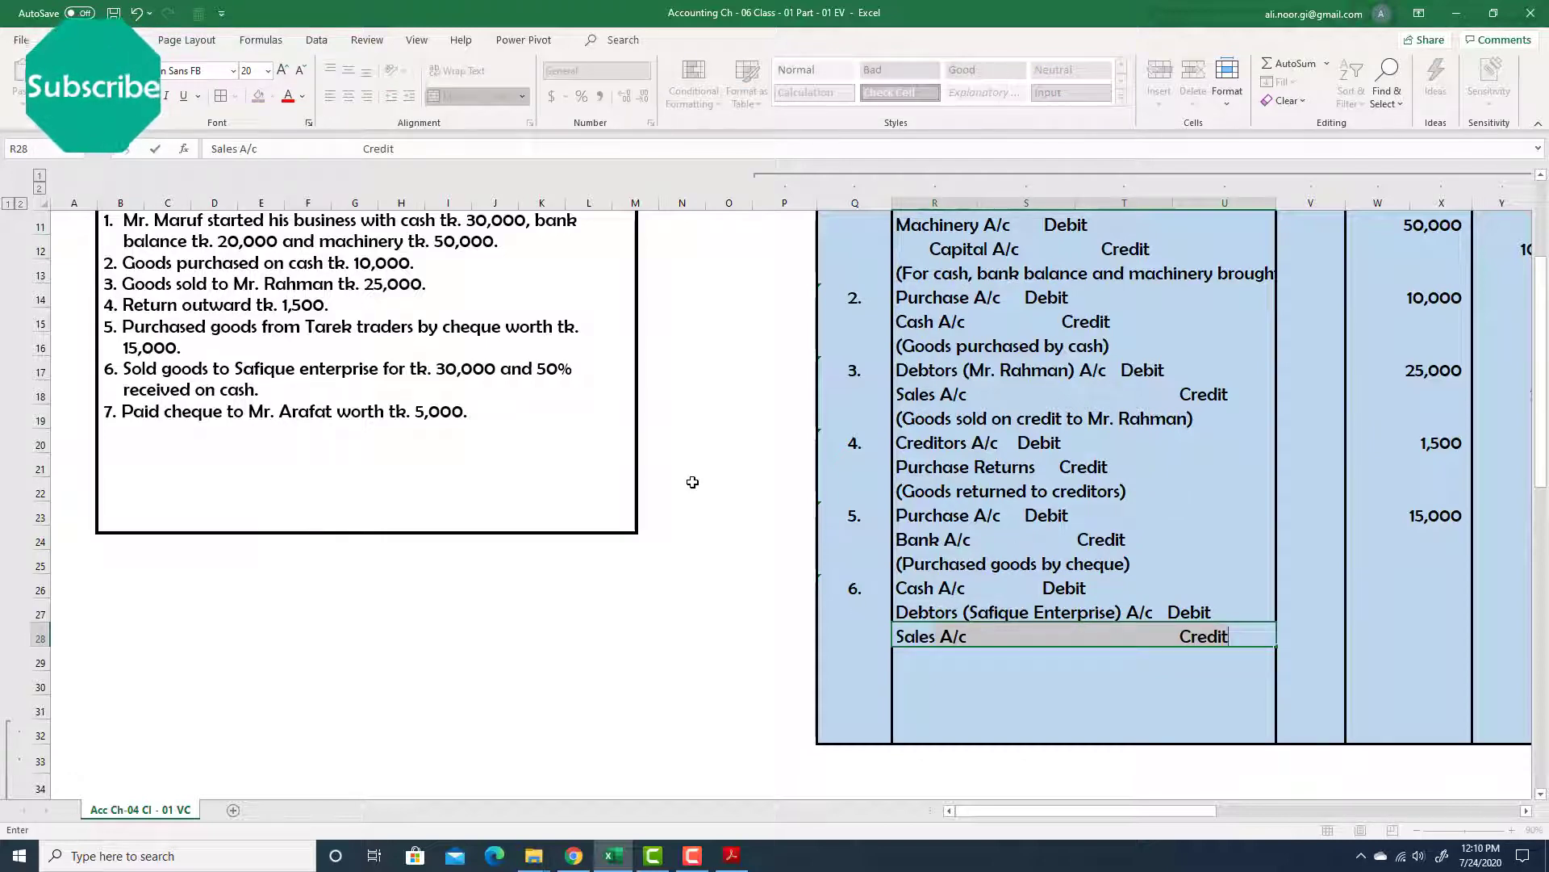
{"action": "key", "text": "Return"}
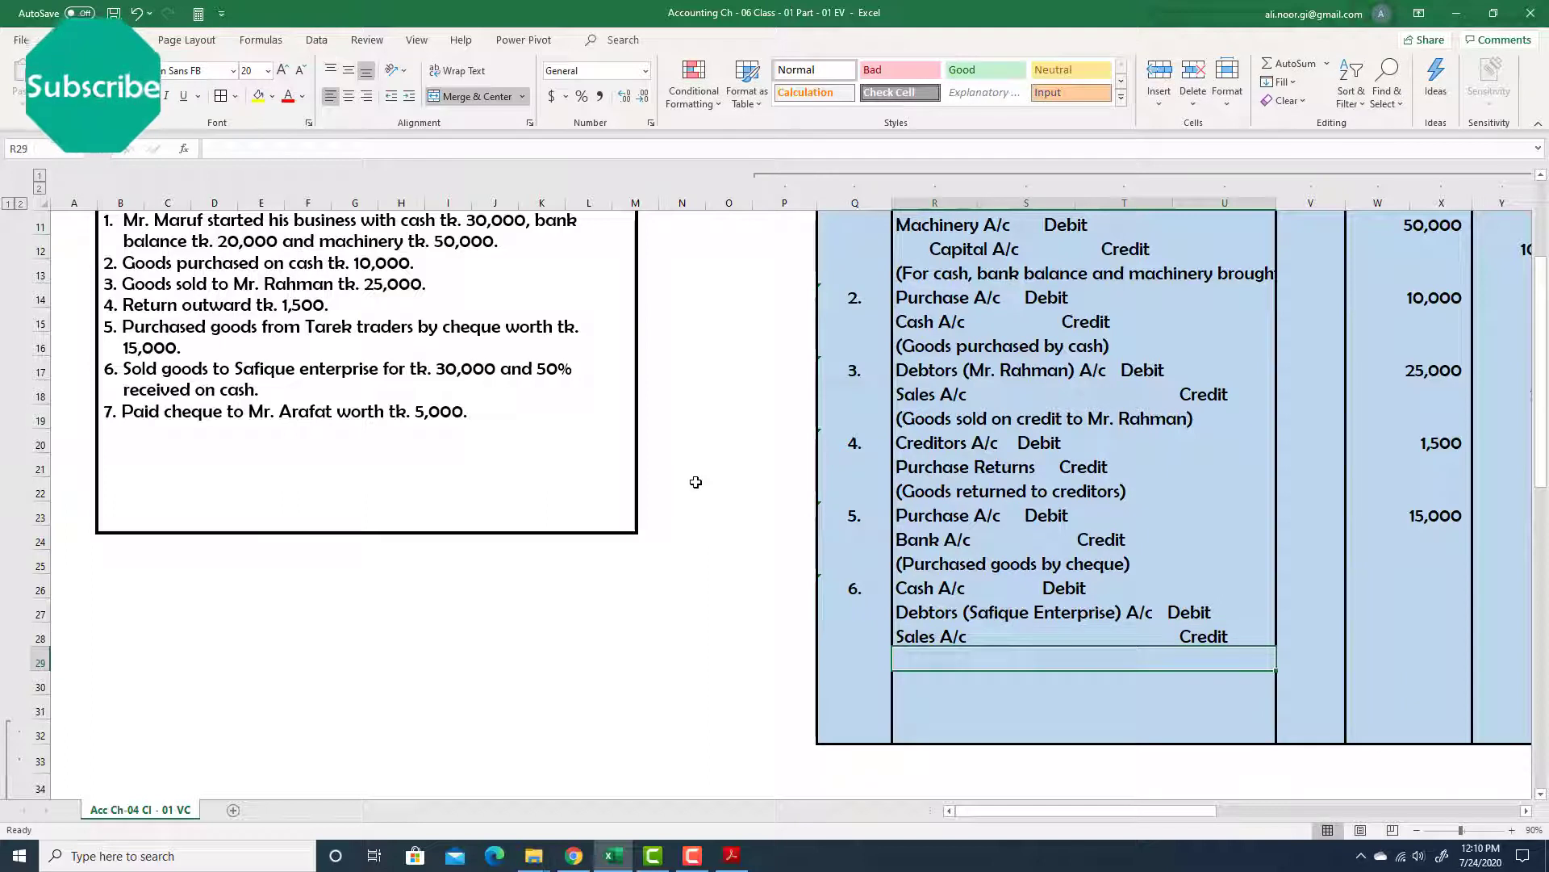
{"action": "double_click", "coordinate": [1180, 639]}
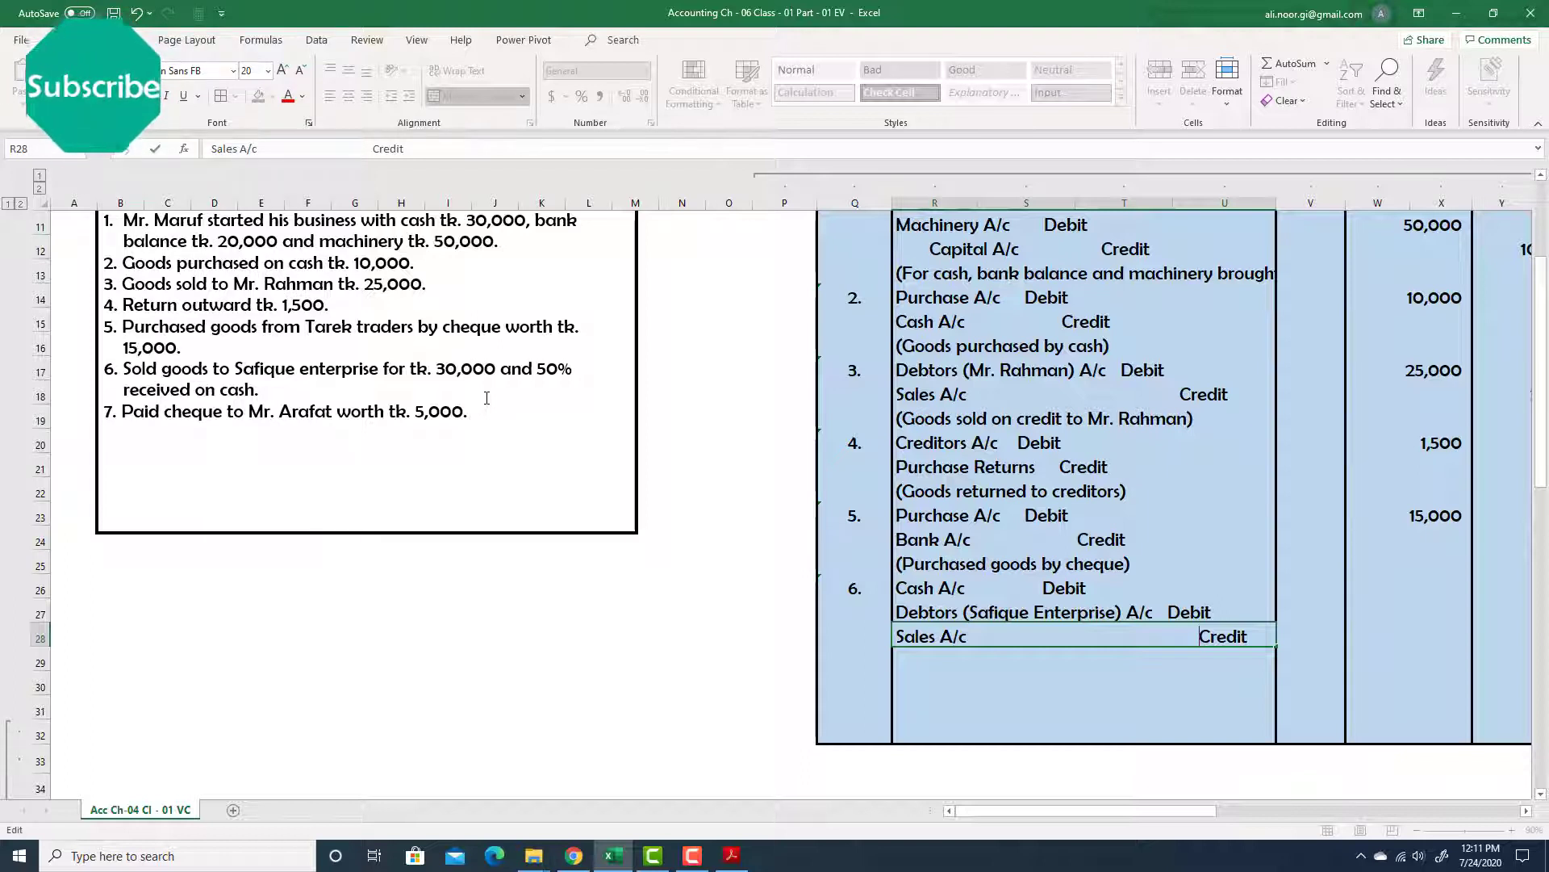
Record debit amounts of 15,000 for Cash A/c and 15,000 for Debtors (Safique Enterprise) A/c in entry 6.
{"action": "left_click", "coordinate": [1397, 592]}
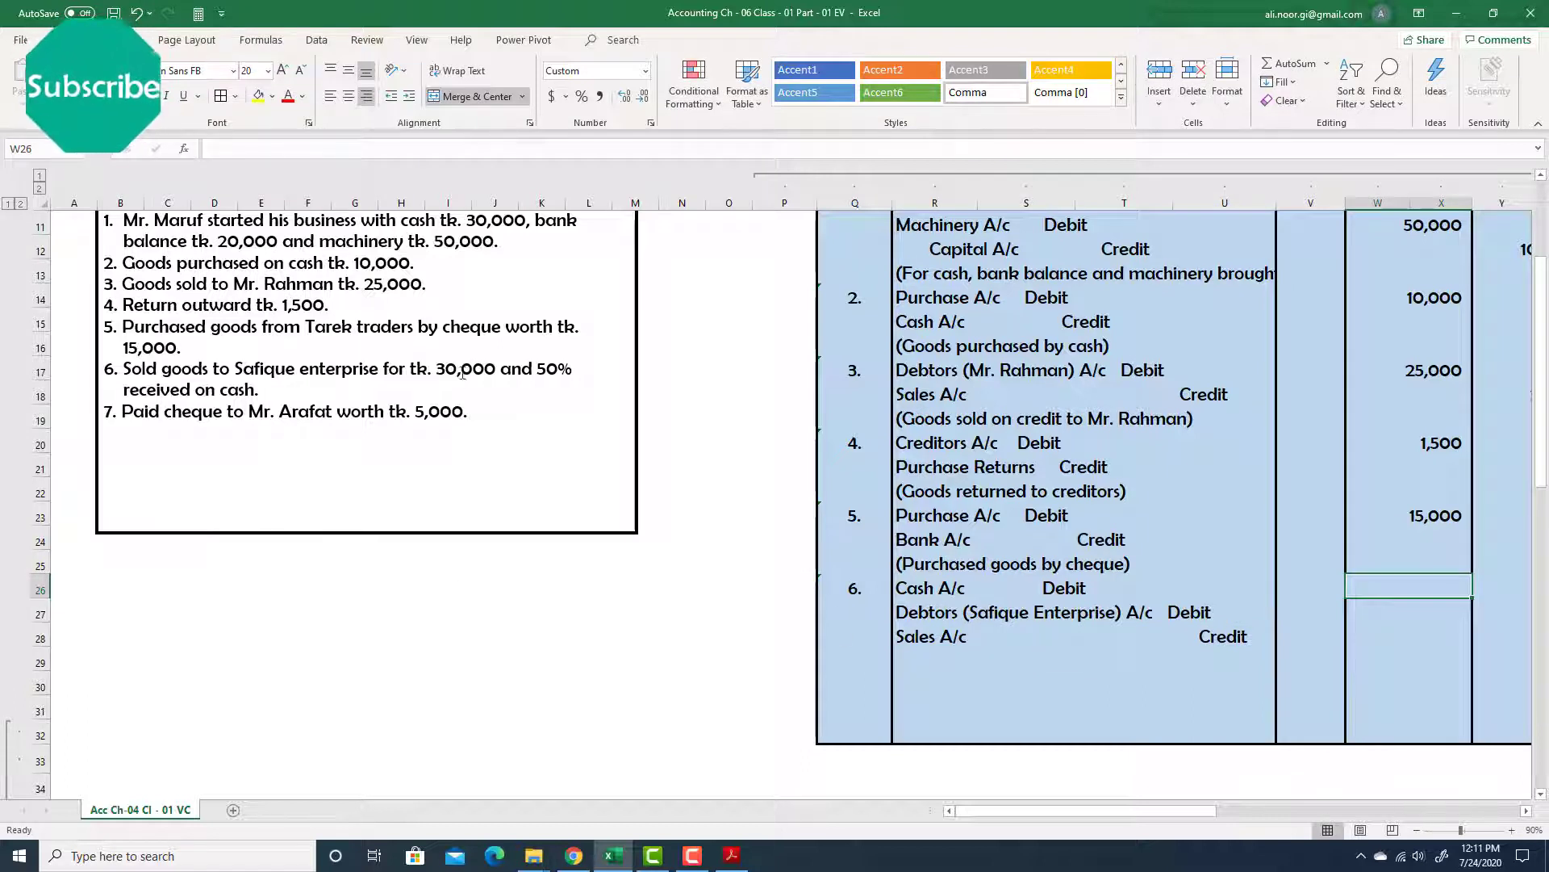
{"action": "type", "text": "1"}
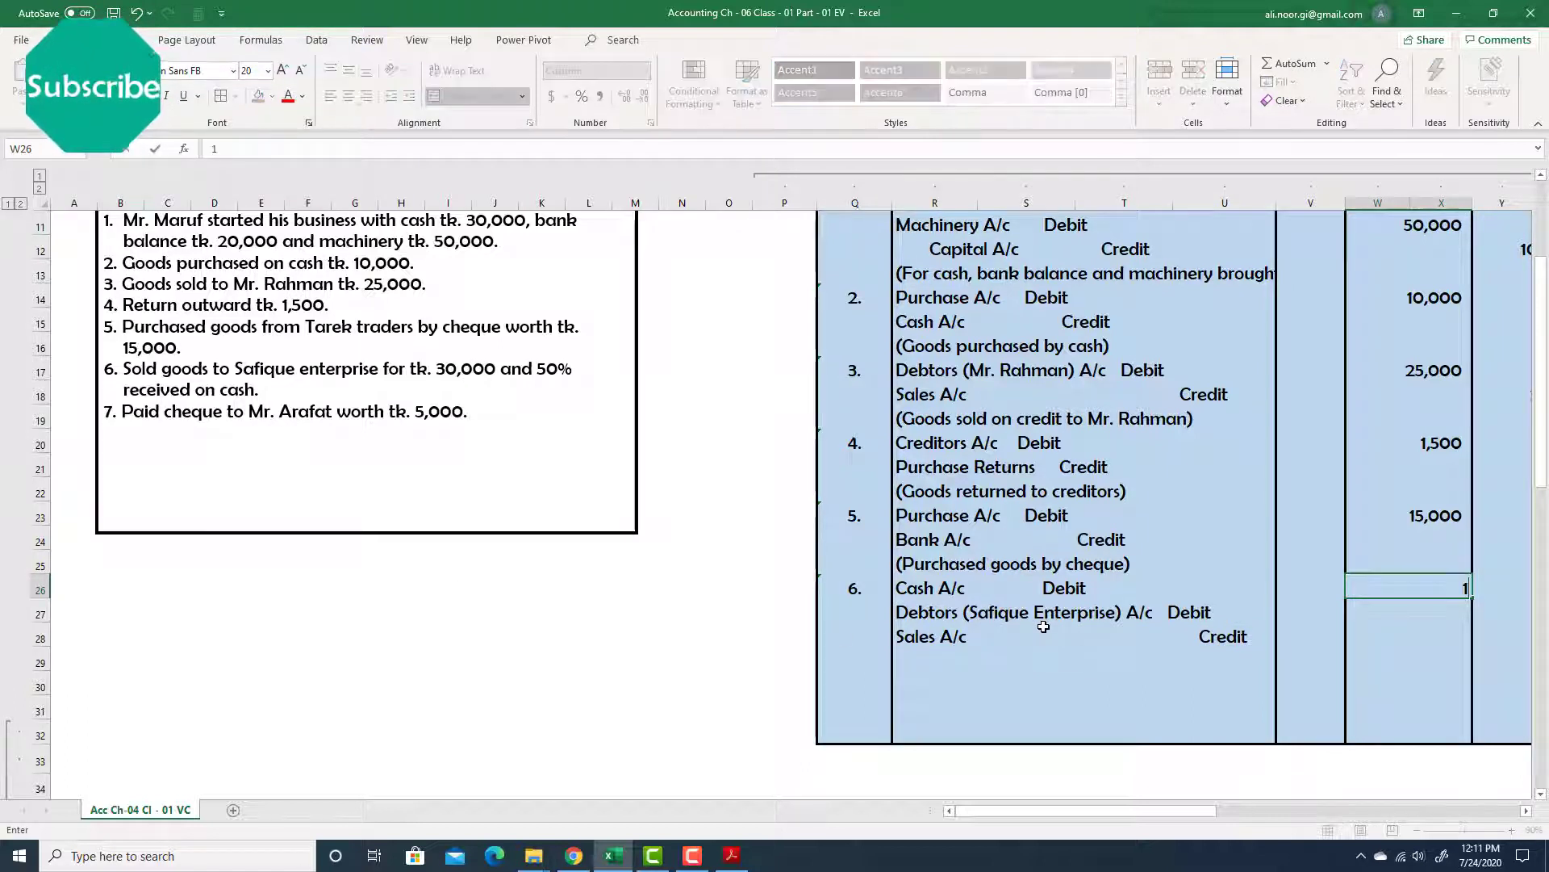
{"action": "type", "text": "5000"}
{"action": "key", "text": "Return"}
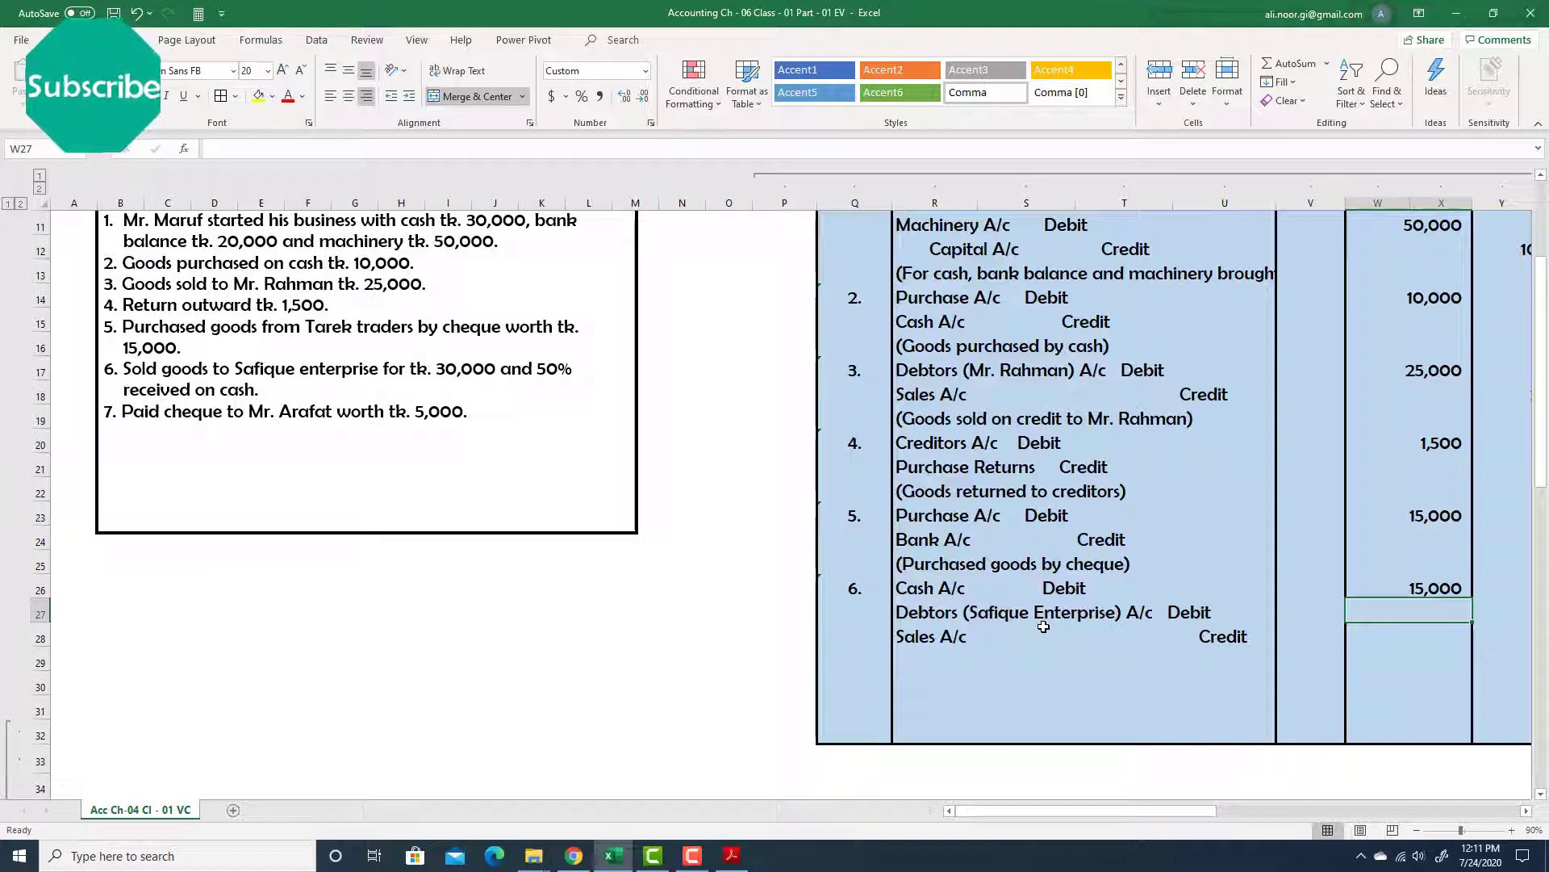
{"action": "type", "text": "15000"}
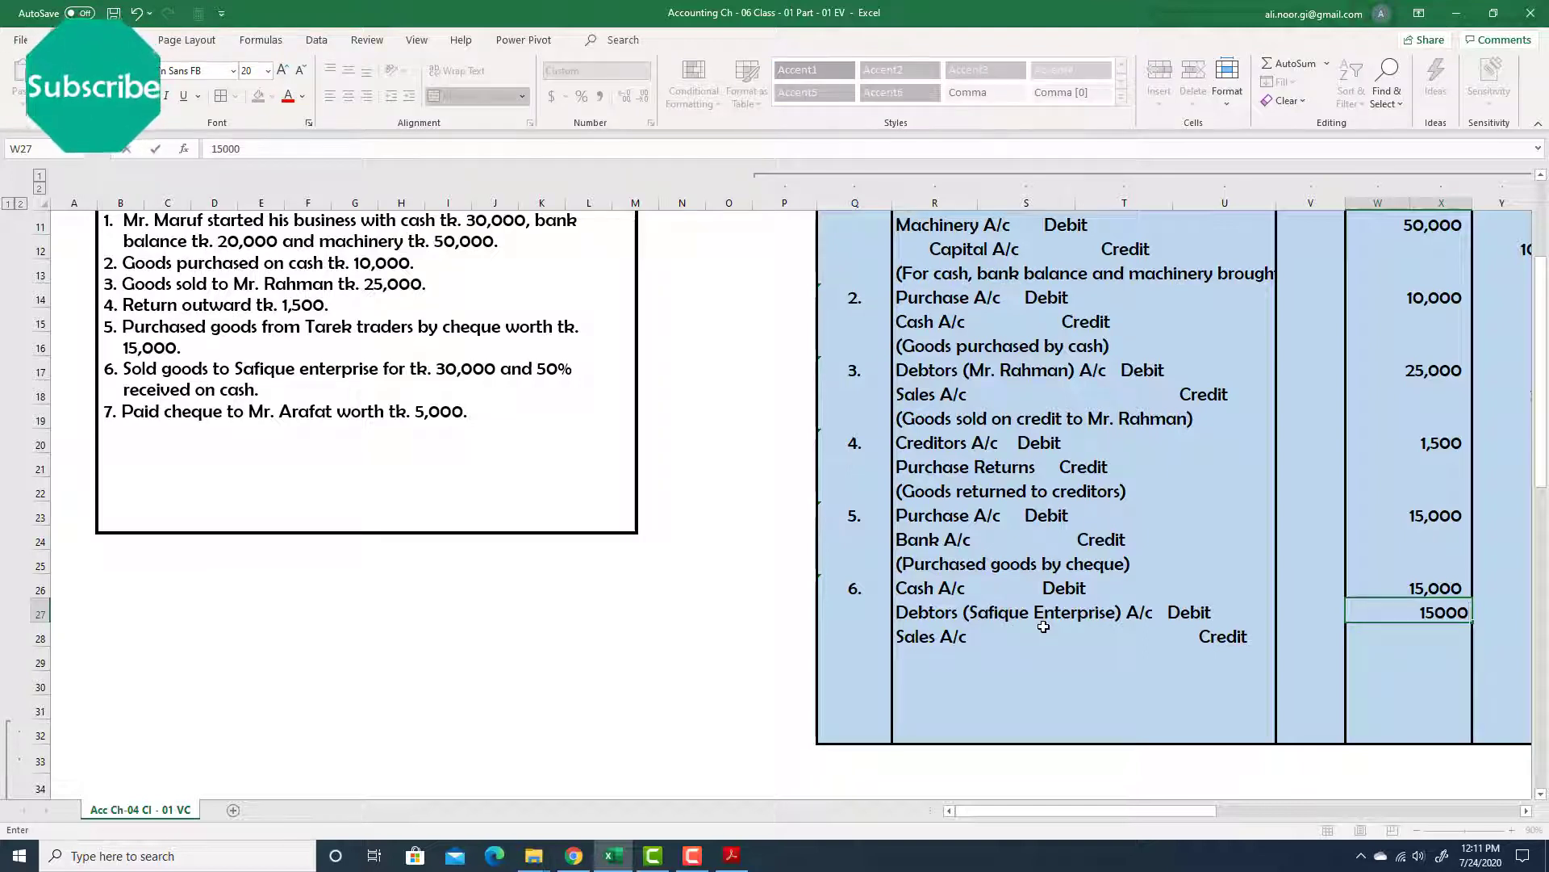
{"action": "key", "text": "Return"}
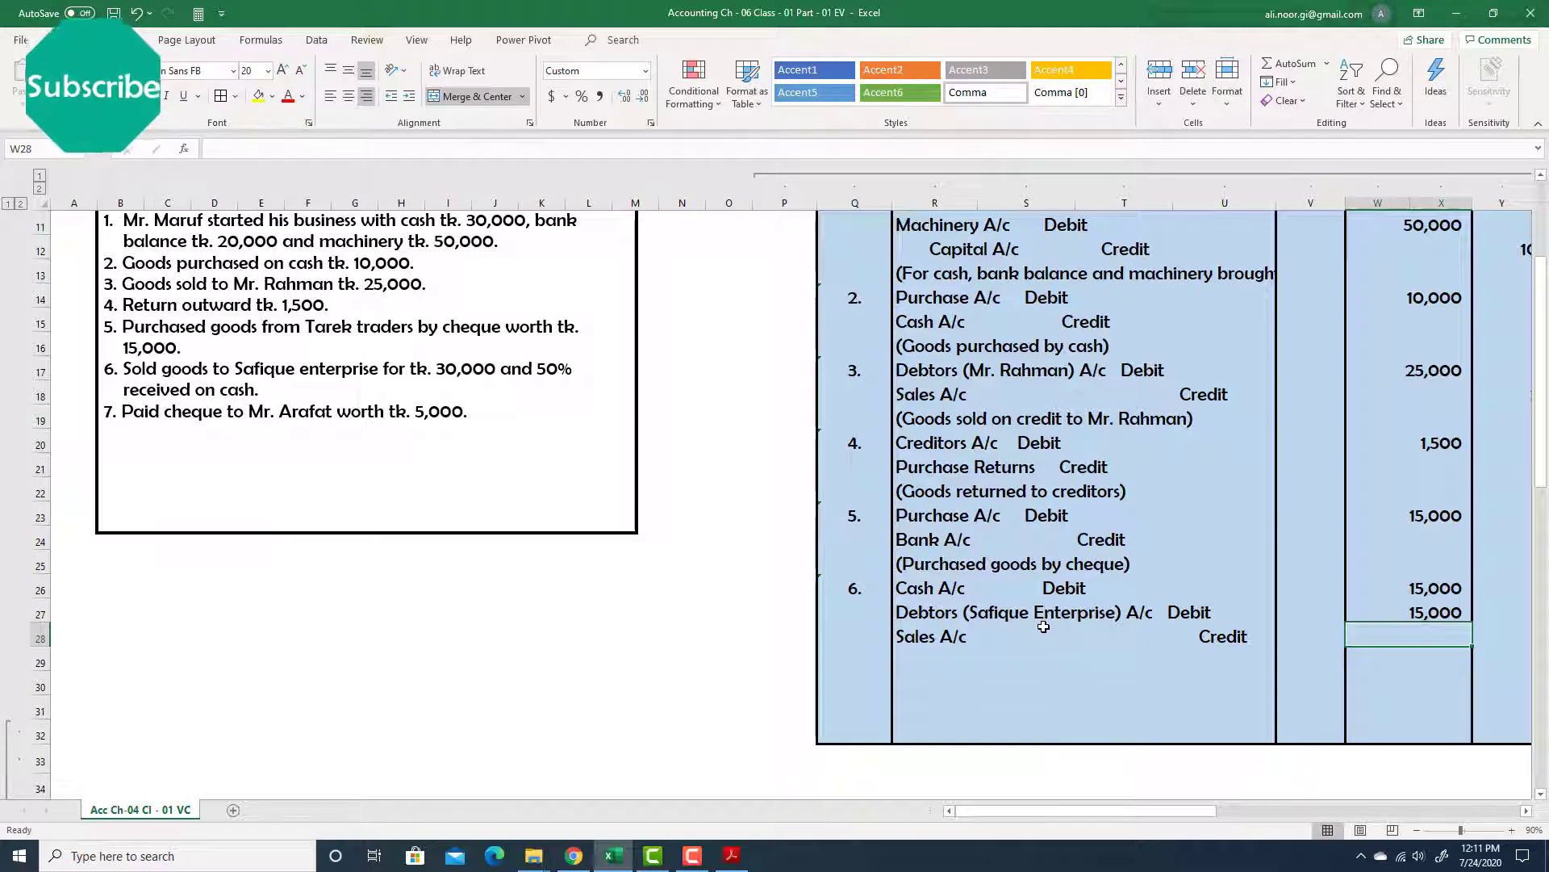
Record 30,000 as the credit amount for Sales A/c in entry 6.
{"action": "key", "text": "Right"}
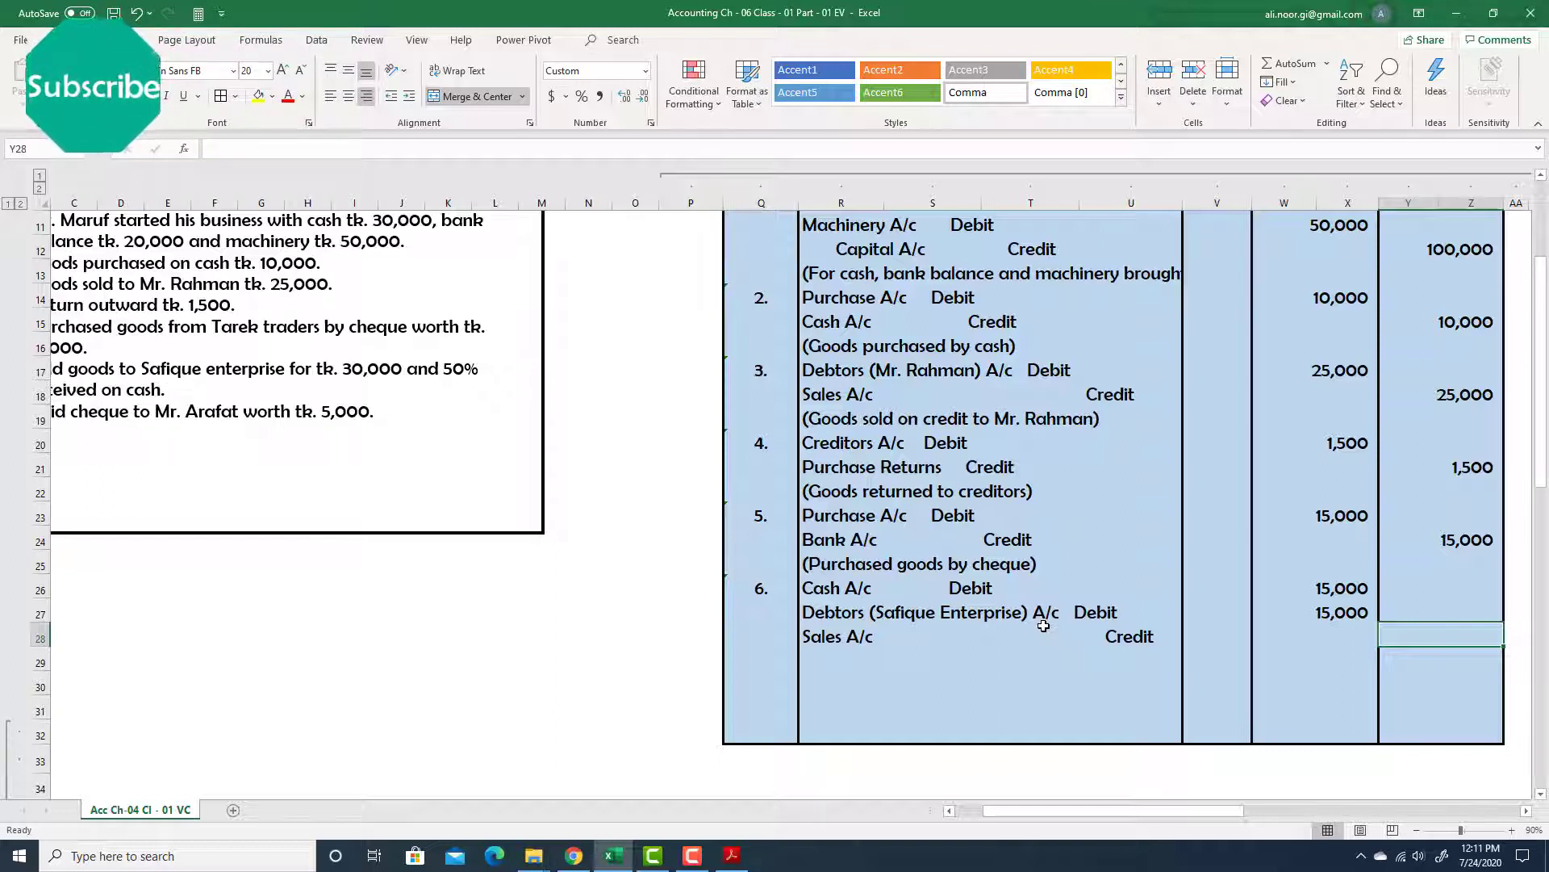
{"action": "type", "text": "30000"}
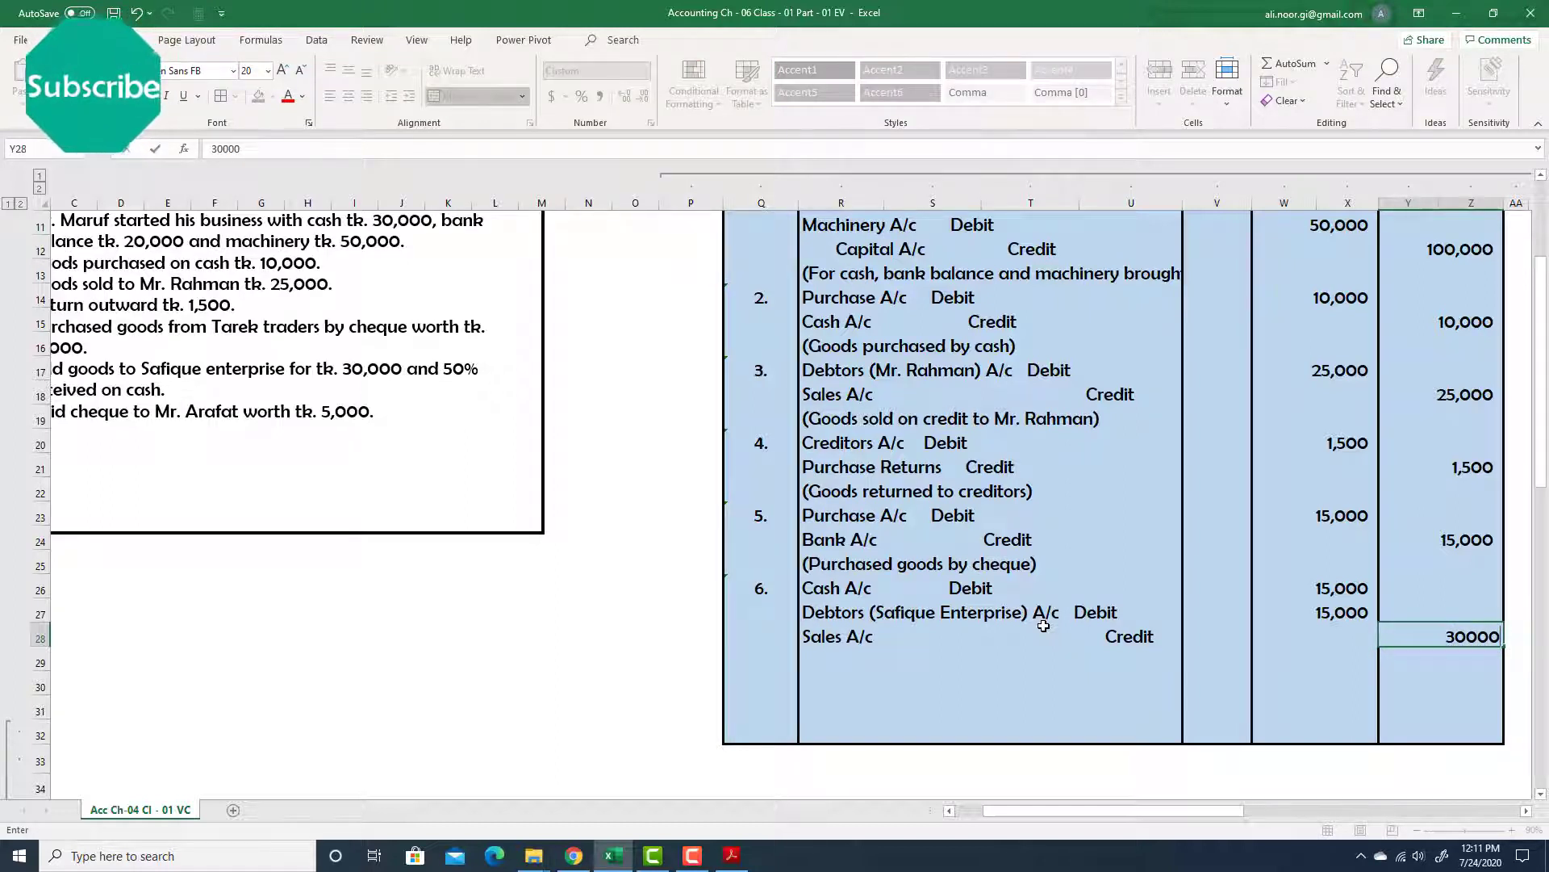
{"action": "key", "text": "Return"}
Check the sixth entry's two debit amounts together against the Sales A/c credit amount.
{"action": "key", "text": "Left"}
{"action": "key", "text": "Up"}
{"action": "key", "text": "Up"}
{"action": "key", "text": "Up"}
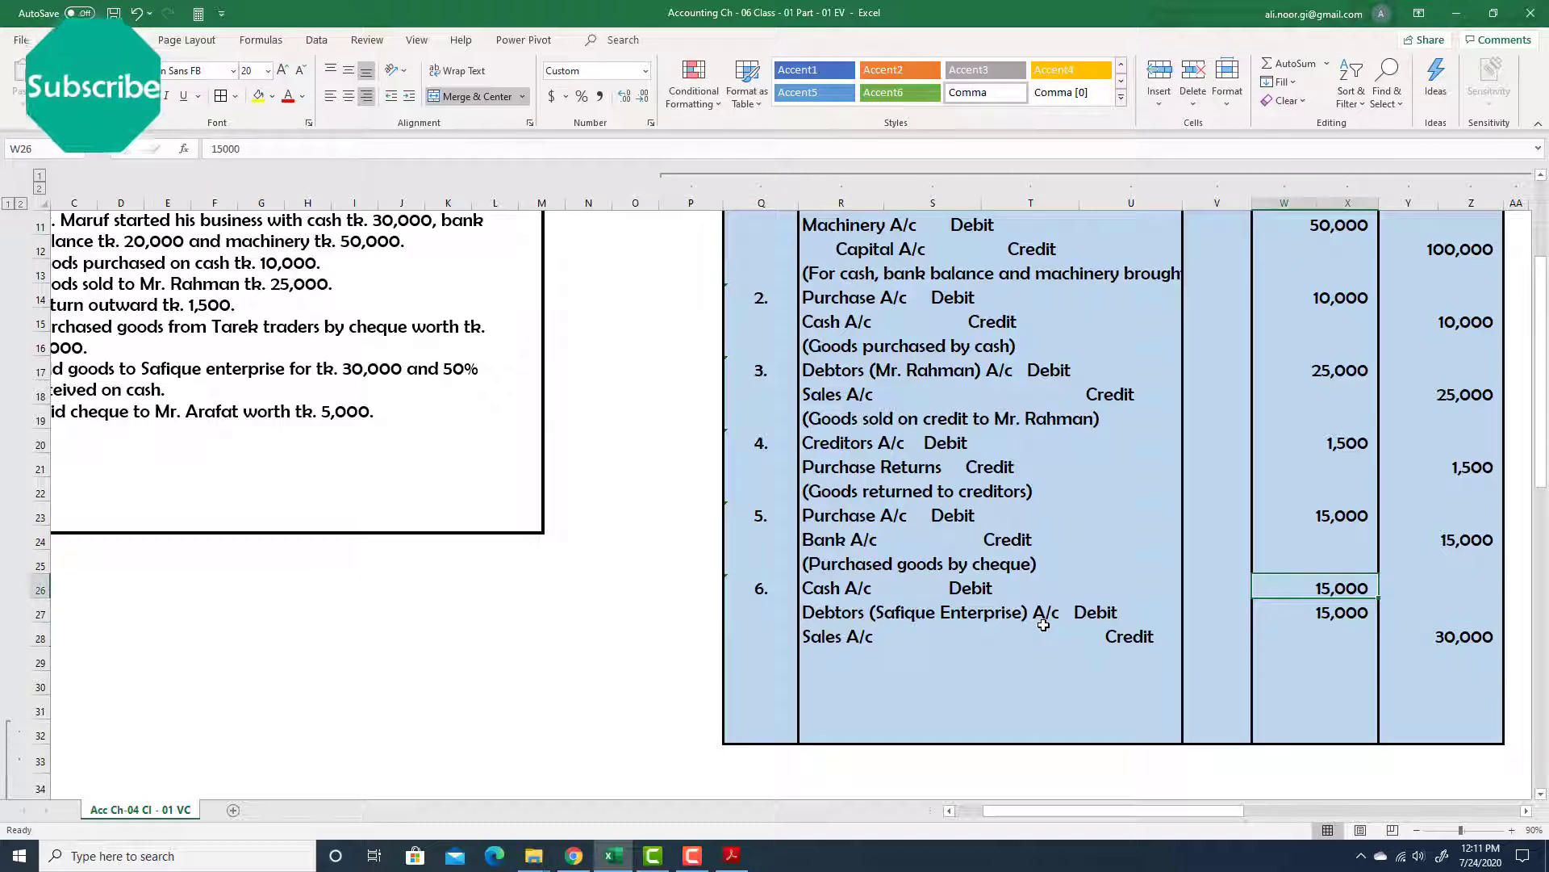
{"action": "key", "text": "shift+Down"}
{"action": "key", "text": "Down"}
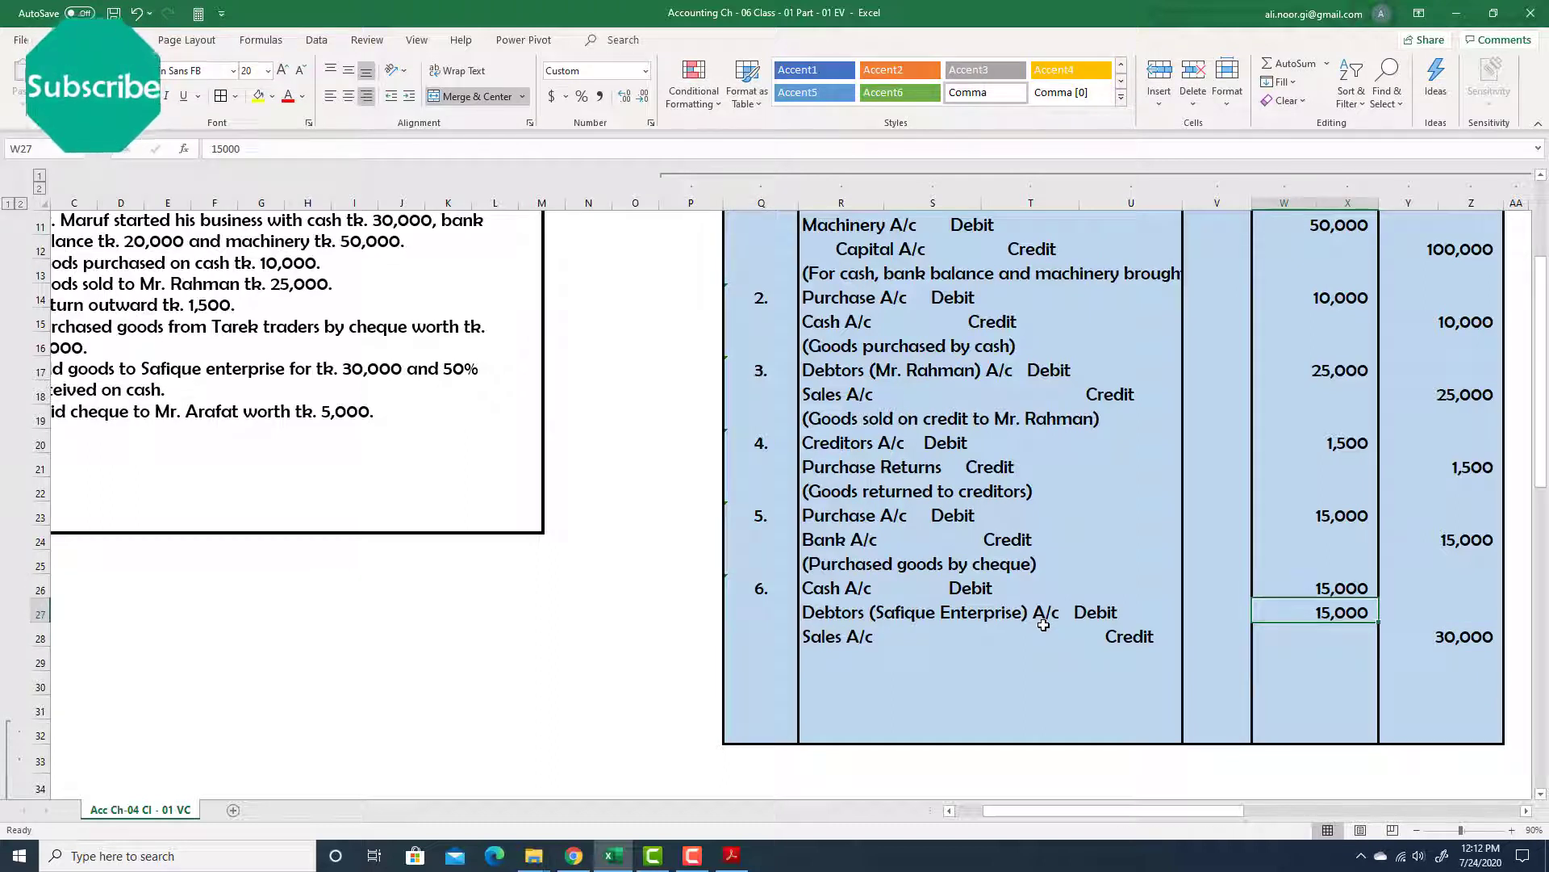
{"action": "key", "text": "Up"}
{"action": "key", "text": "shift+Down"}
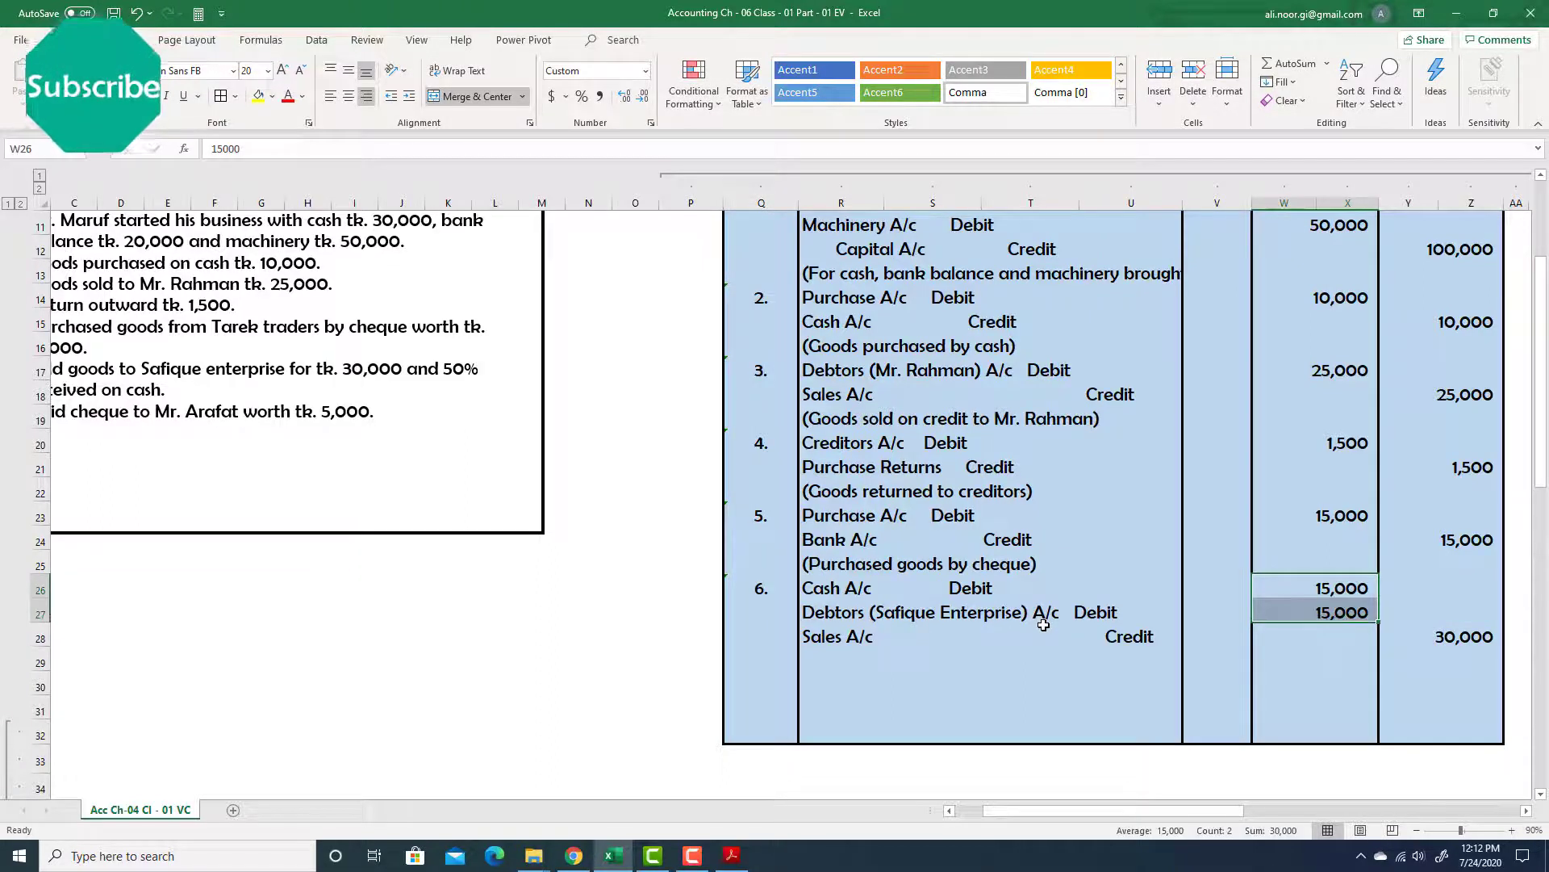
{"action": "key", "text": "Down"}
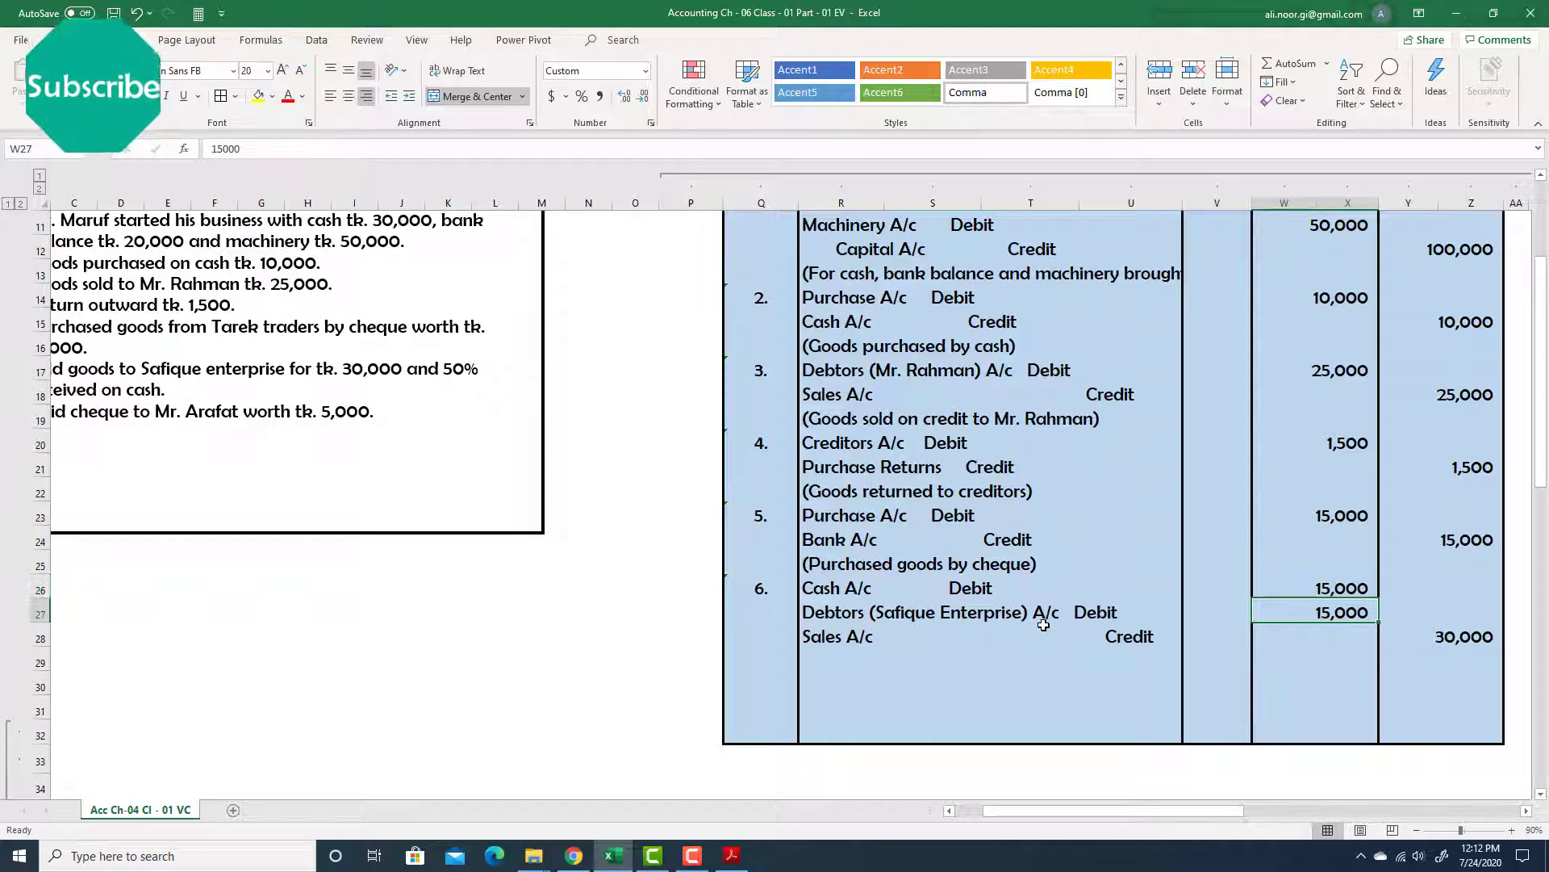
{"action": "key", "text": "Down"}
{"action": "key", "text": "Right"}
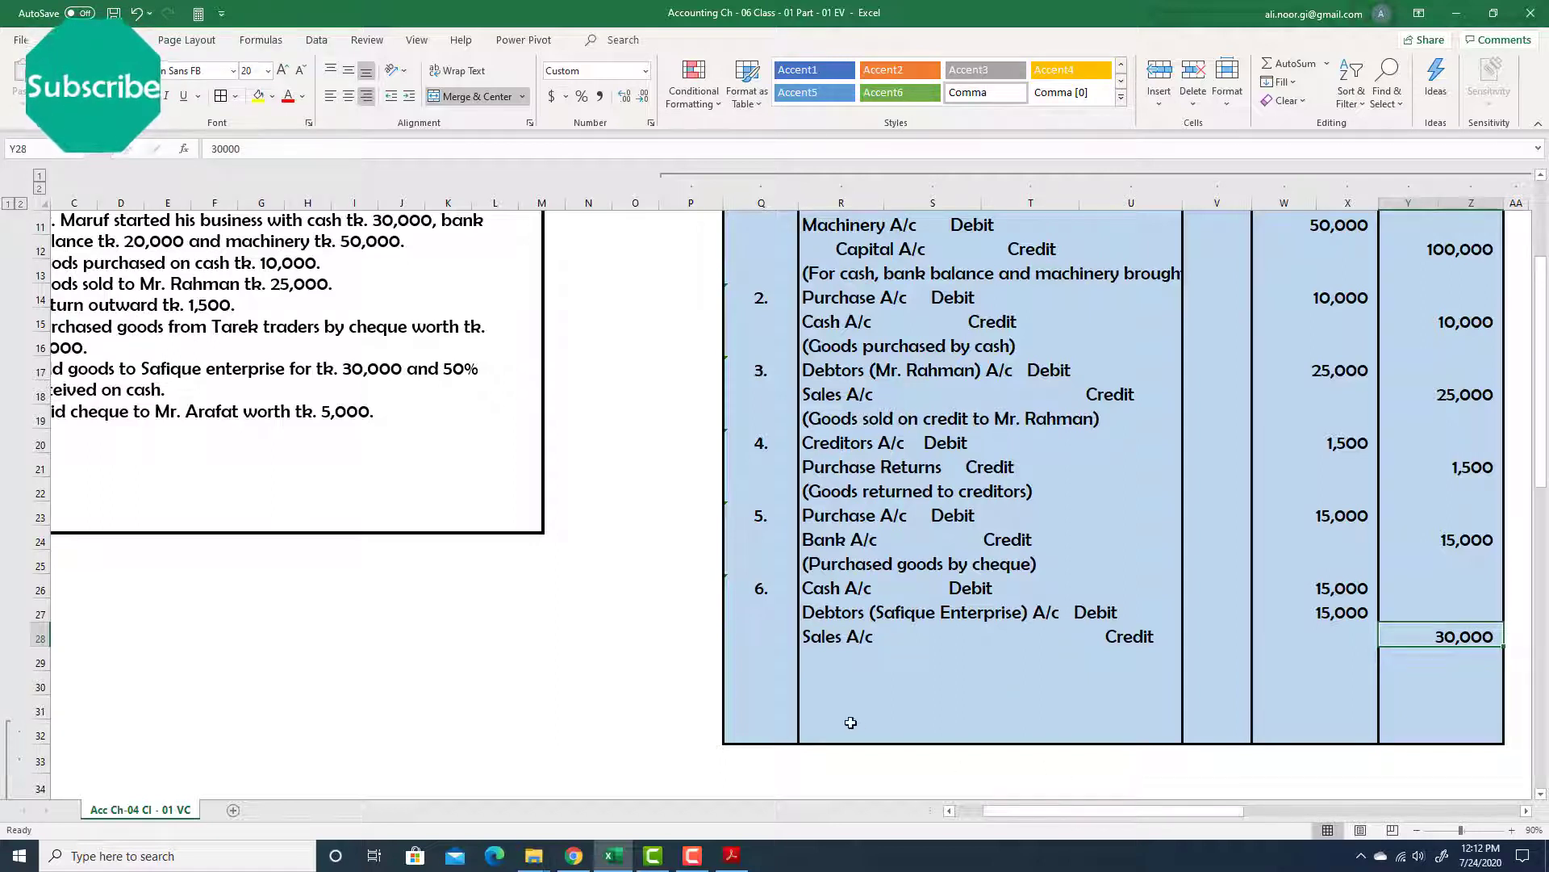
Date the seventh journal entry "7." in row 29 and enter its titles "Creditors A/c Debit" and, indented below, "Bank A/c Credit".
{"action": "left_click", "coordinate": [767, 659]}
{"action": "type", "text": "7."}
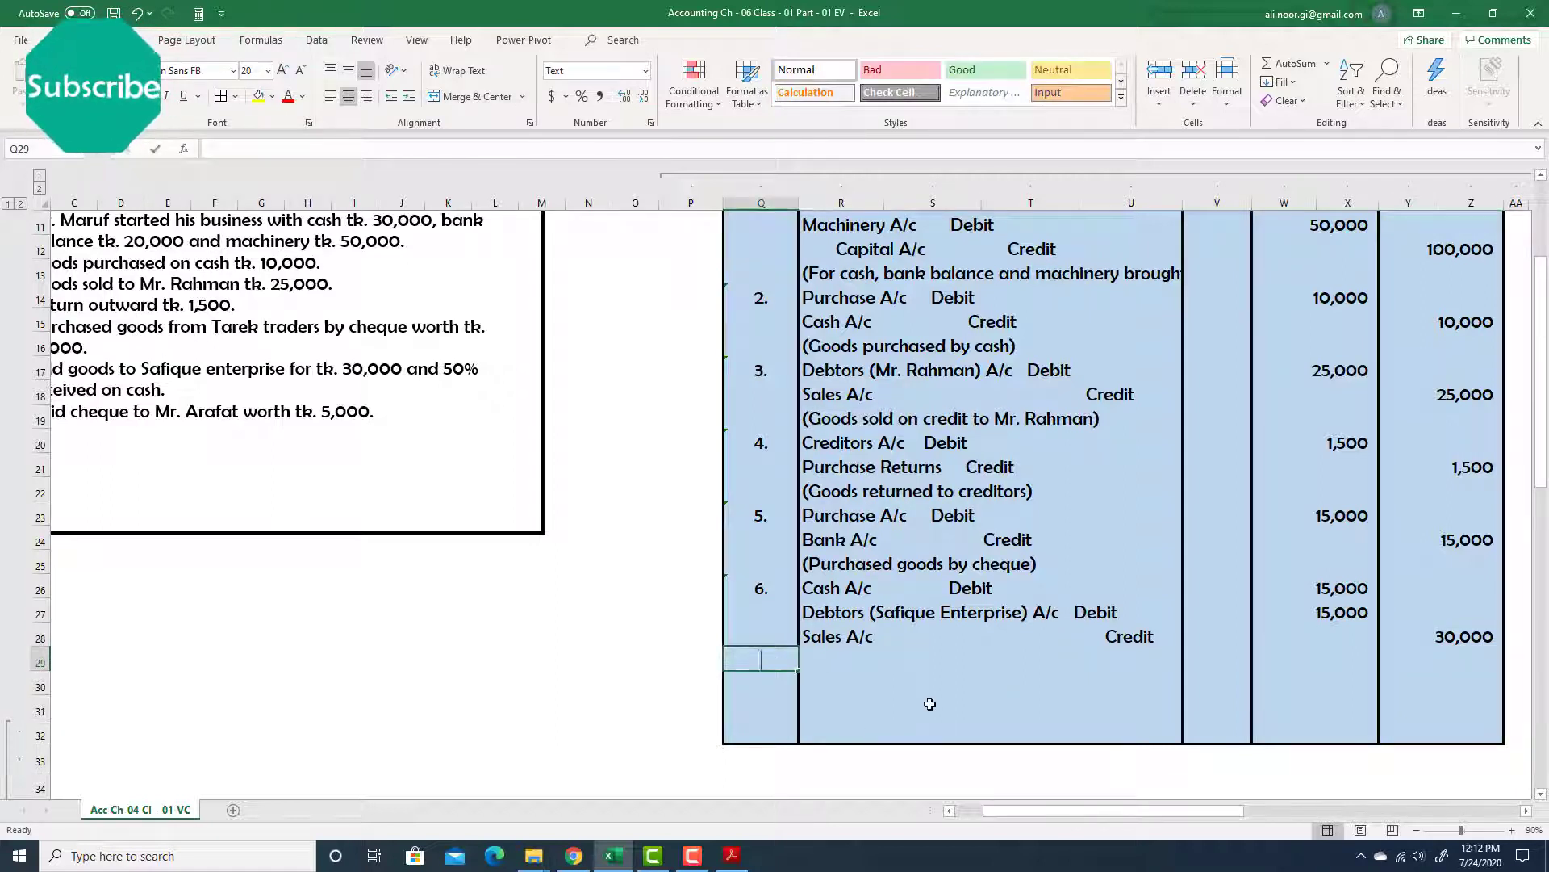
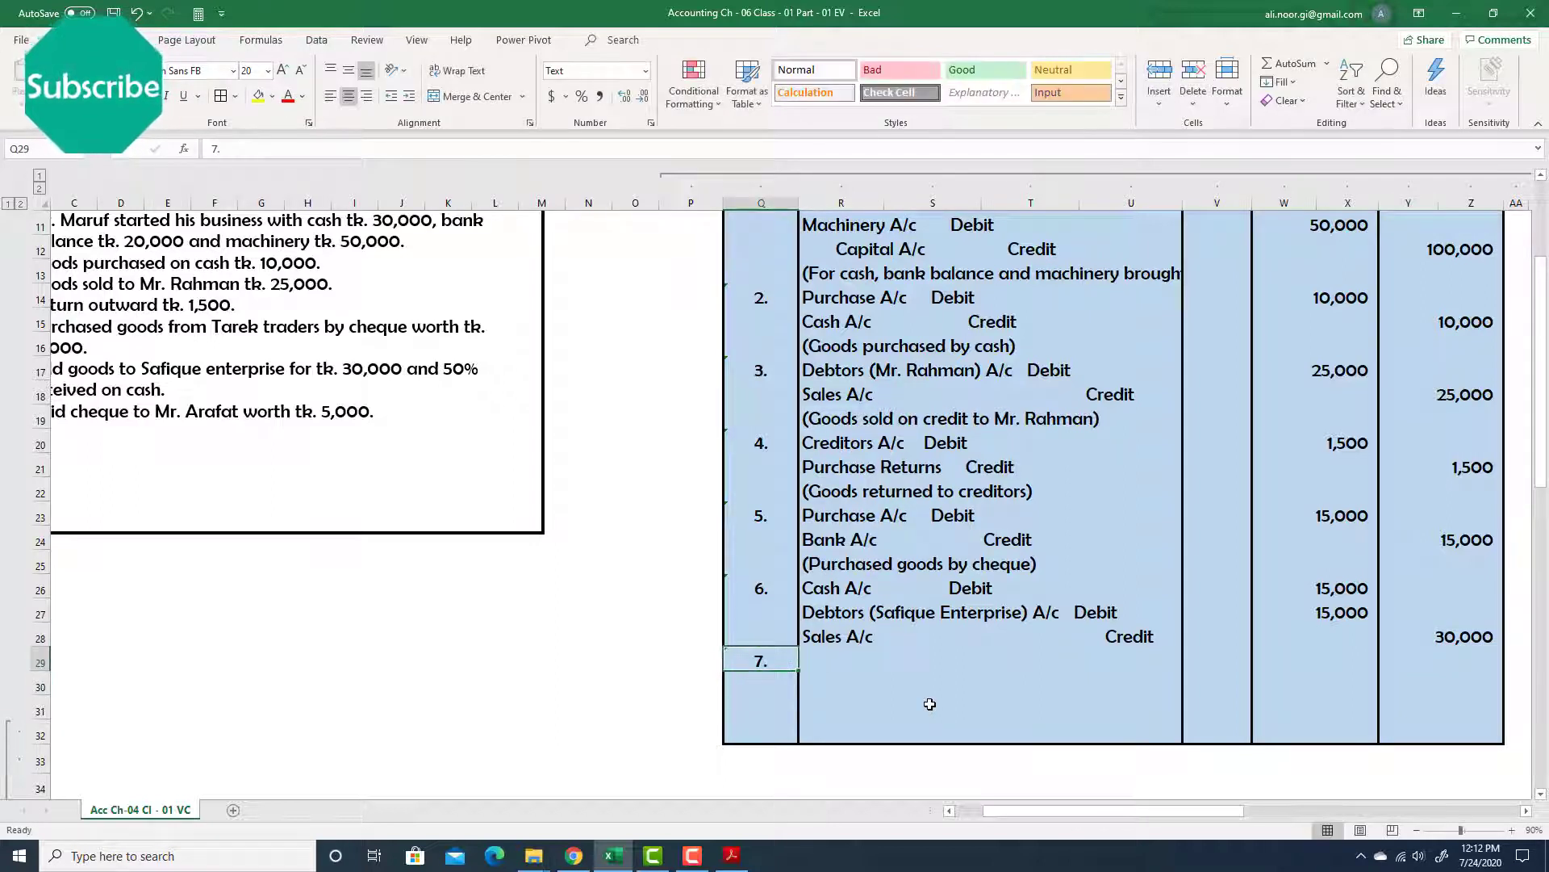
{"action": "left_click_drag", "start_coordinate": [1047, 812], "coordinate": [979, 808]}
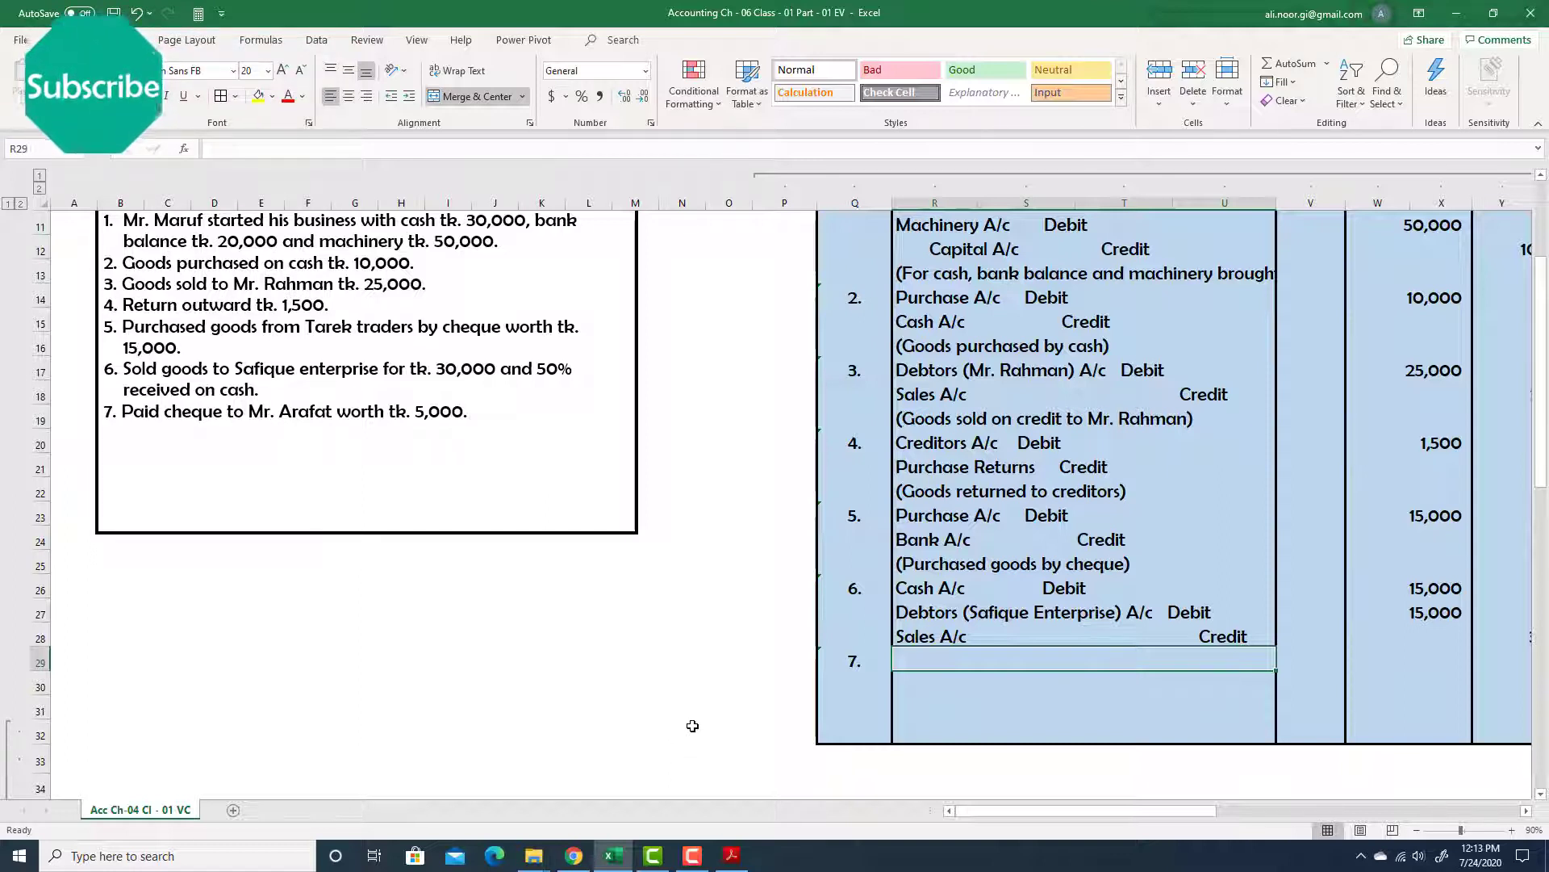
{"action": "type", "text": "Creditors A/c    Debit"}
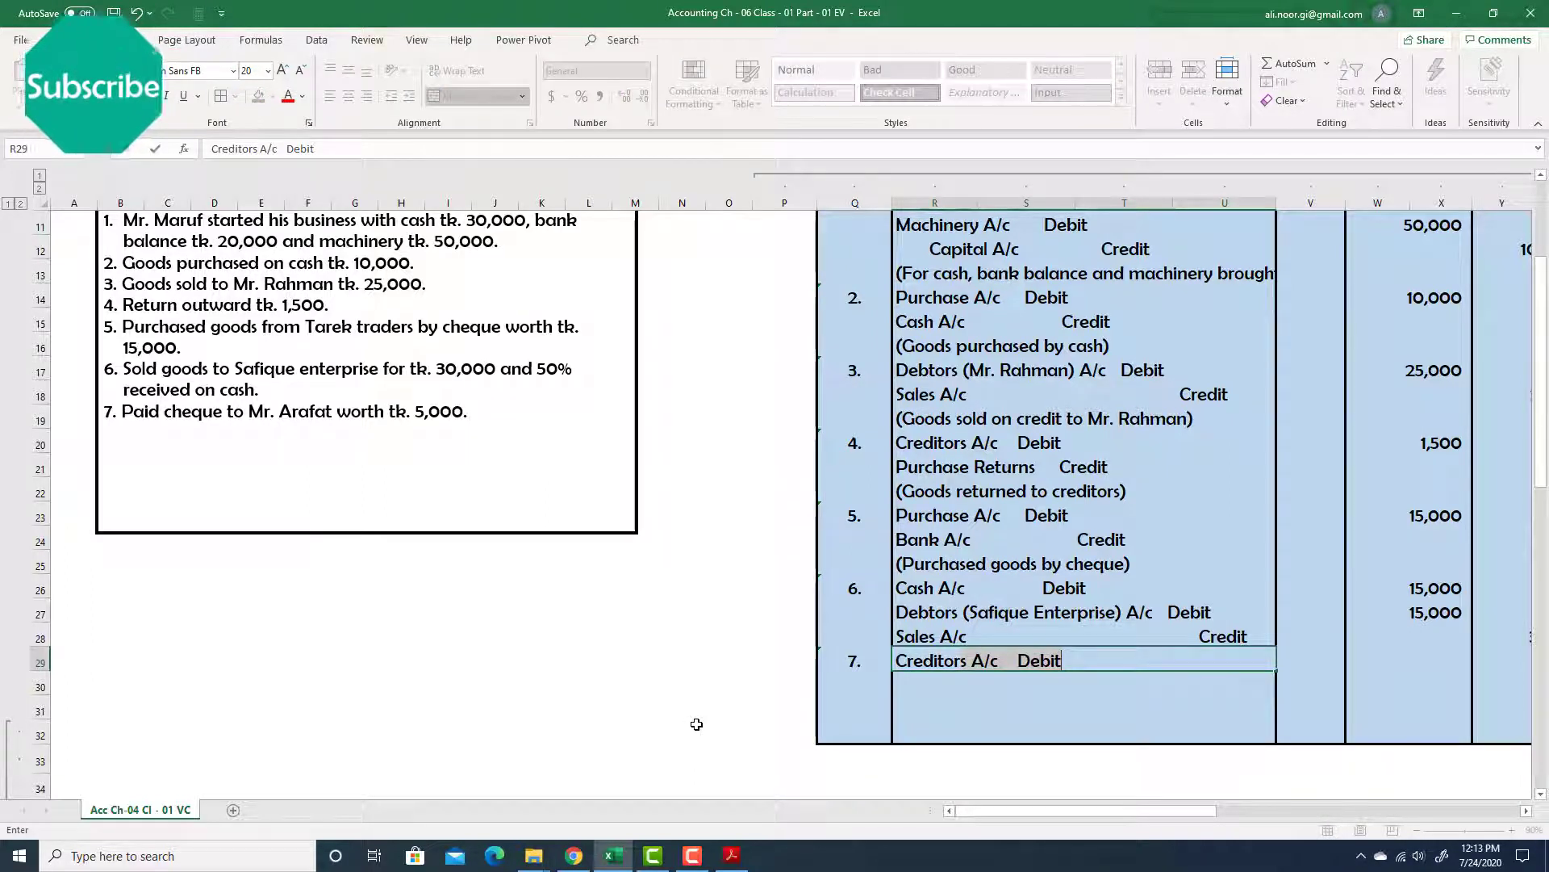
{"action": "key", "text": "Return"}
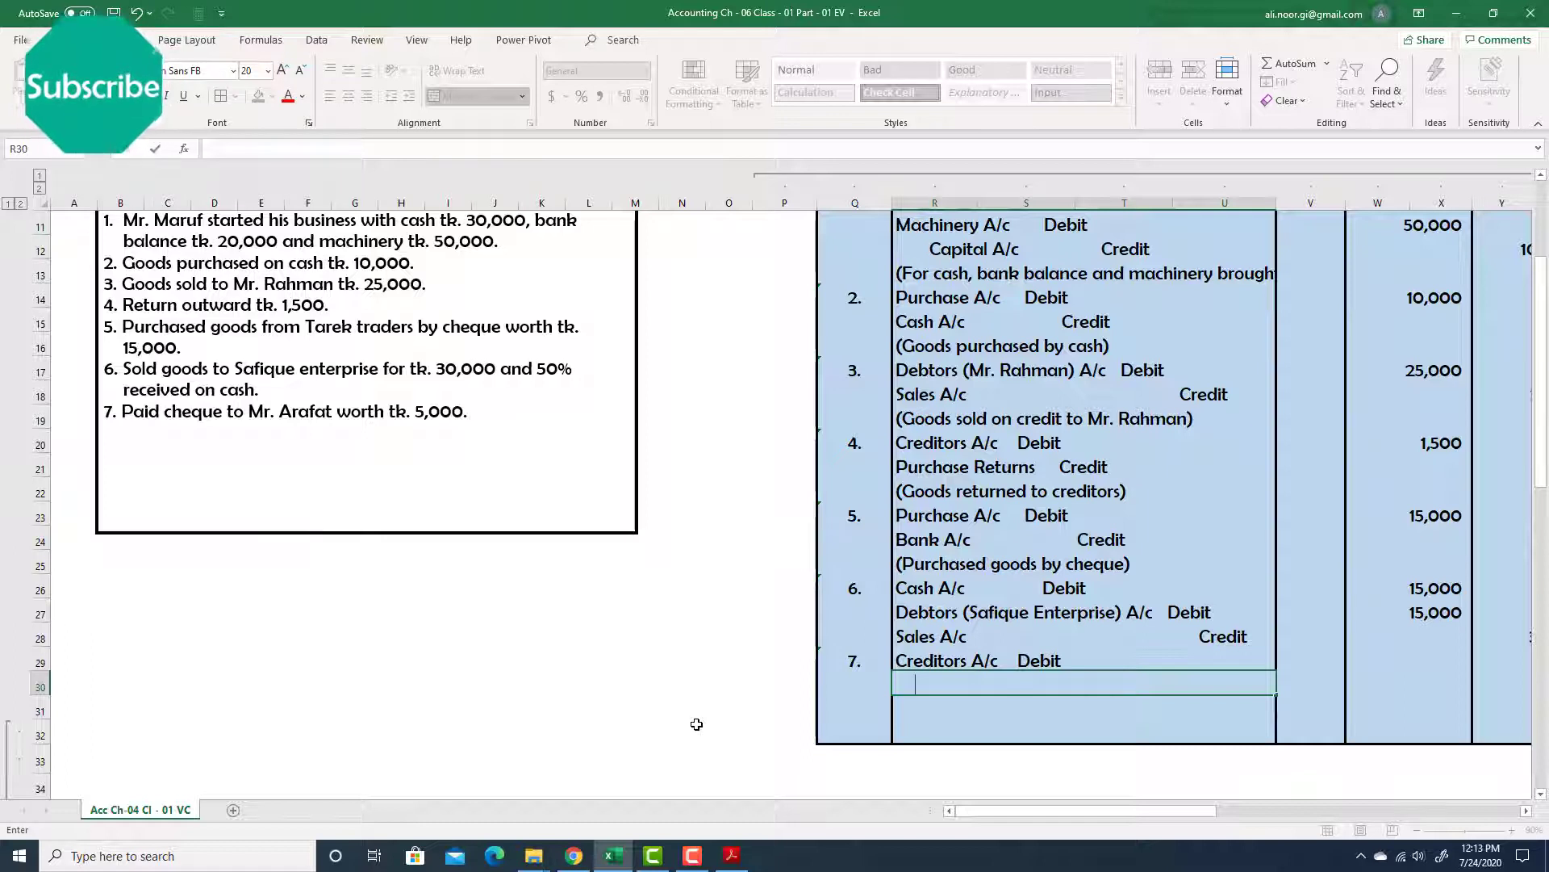
{"action": "type", "text": "Bank A/c            Credit"}
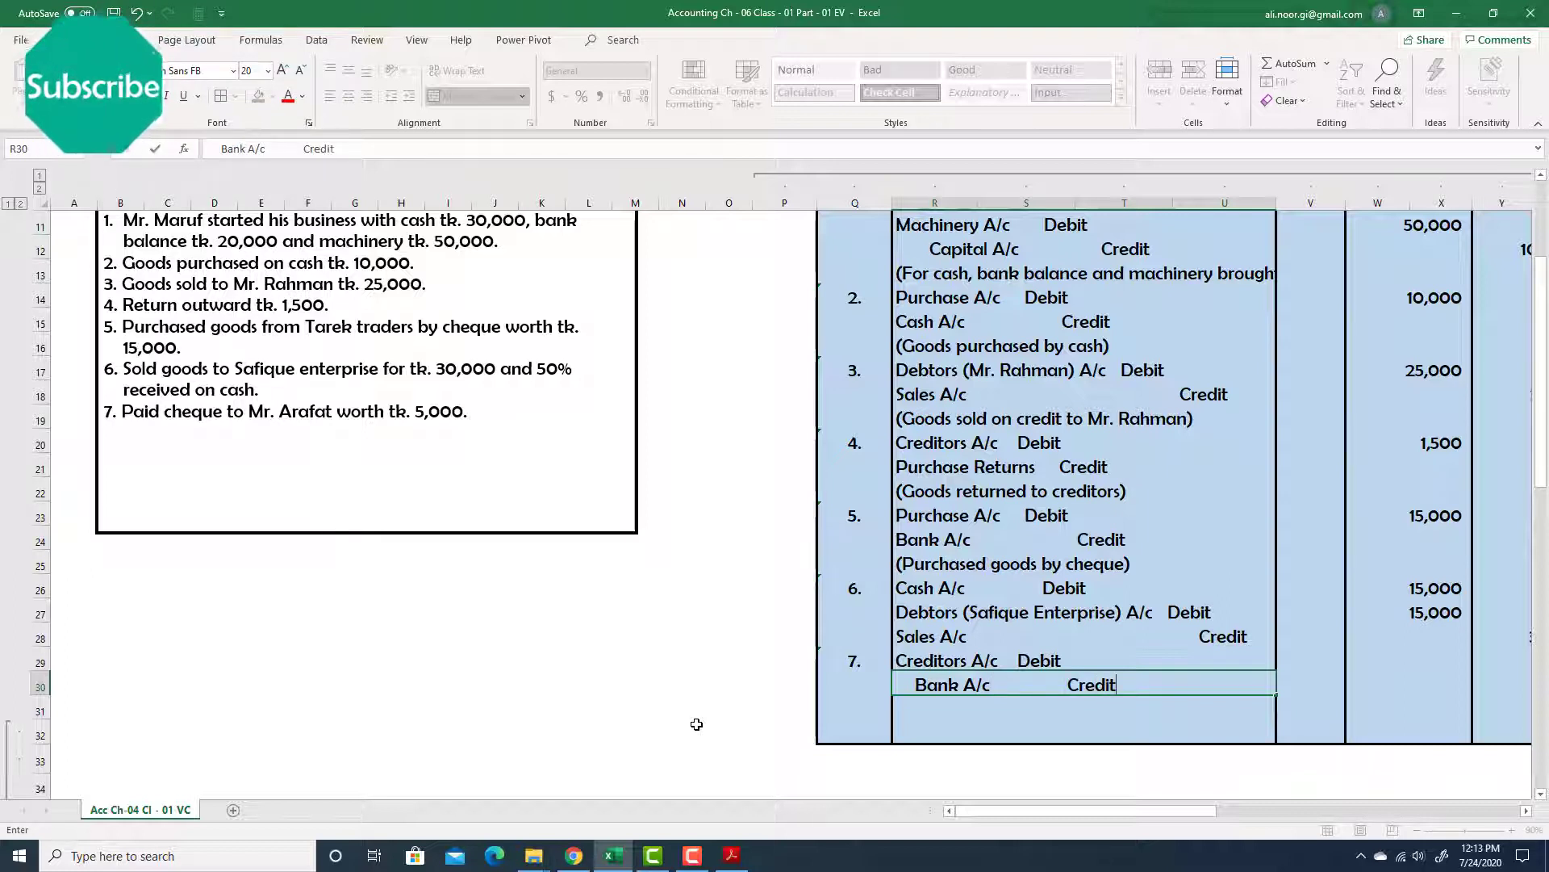
{"action": "key", "text": "Return"}
Record 5,000 as the debit amount for Creditors A/c and 5,000 as the credit amount for Bank A/c in entry 7.
{"action": "key", "text": "Up"}
{"action": "key", "text": "Right"}
{"action": "key", "text": "Right"}
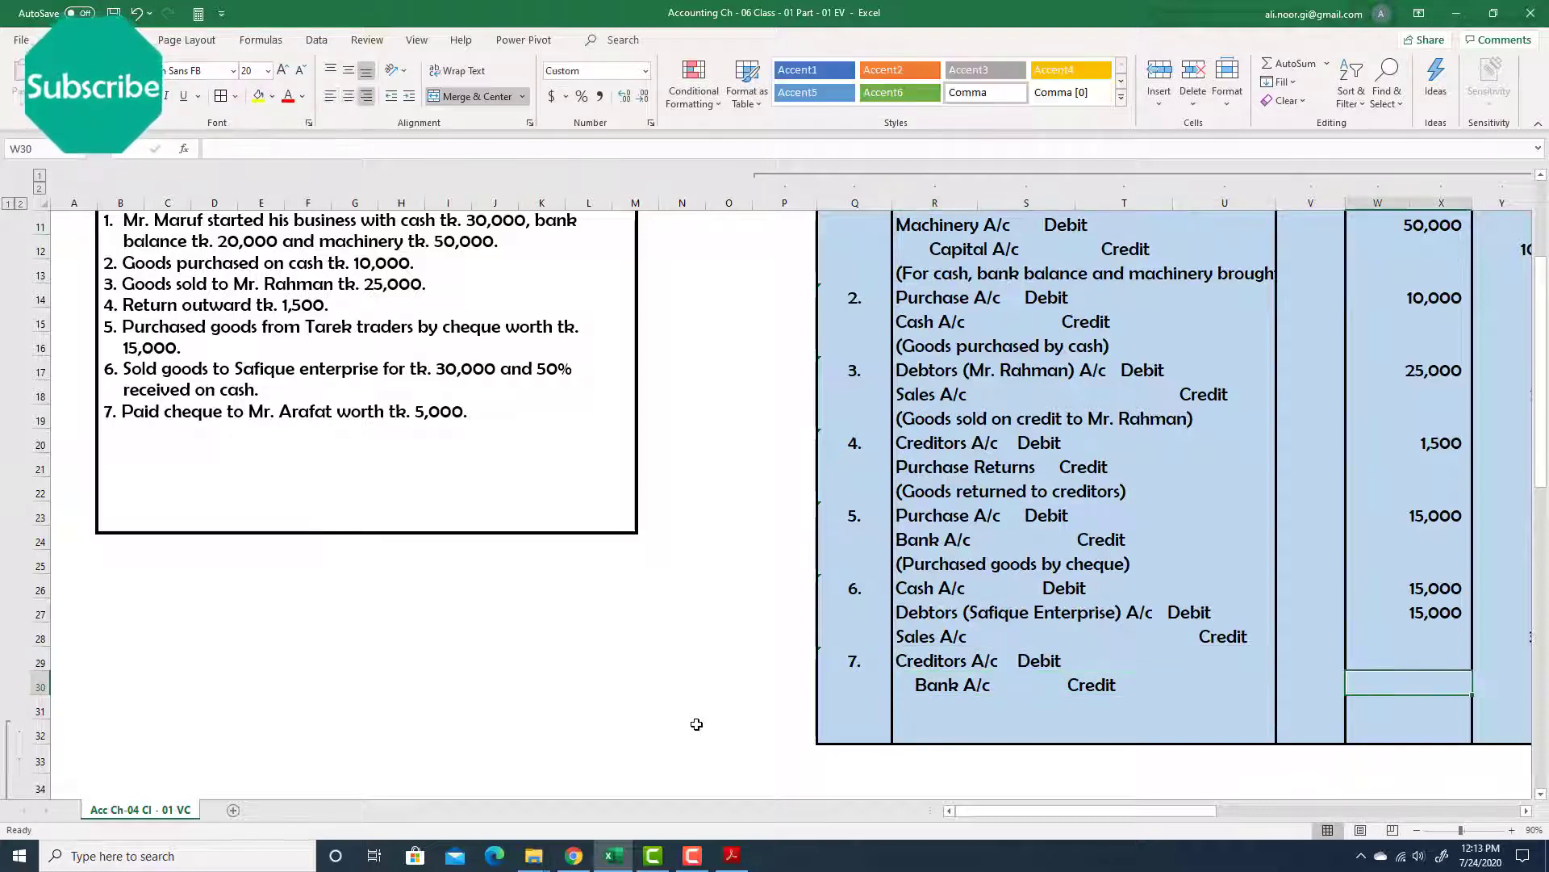
{"action": "key", "text": "Up"}
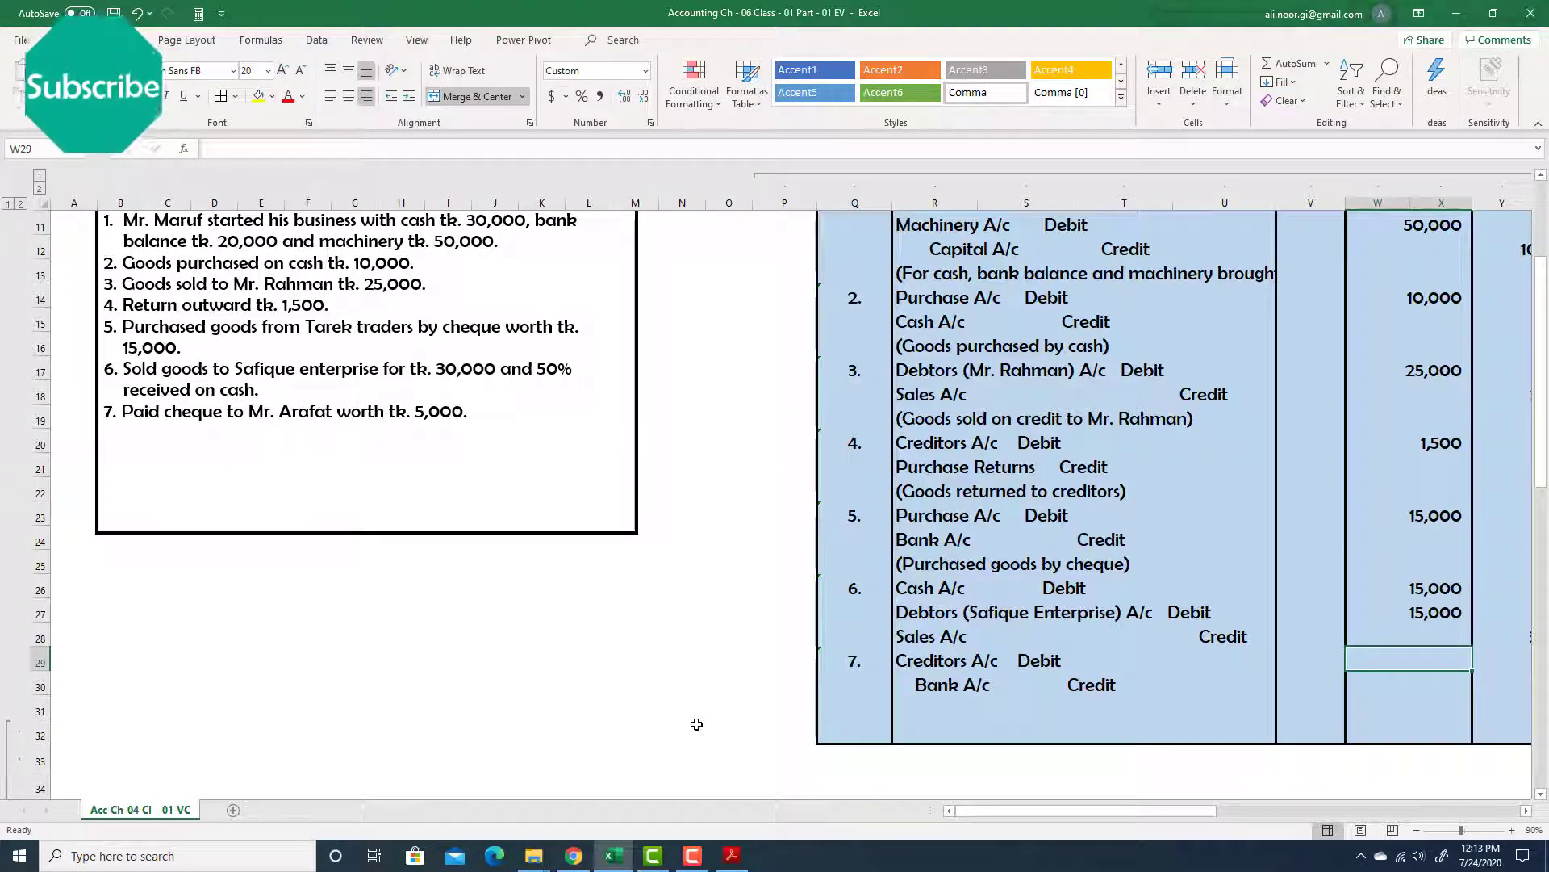
{"action": "type", "text": "5000"}
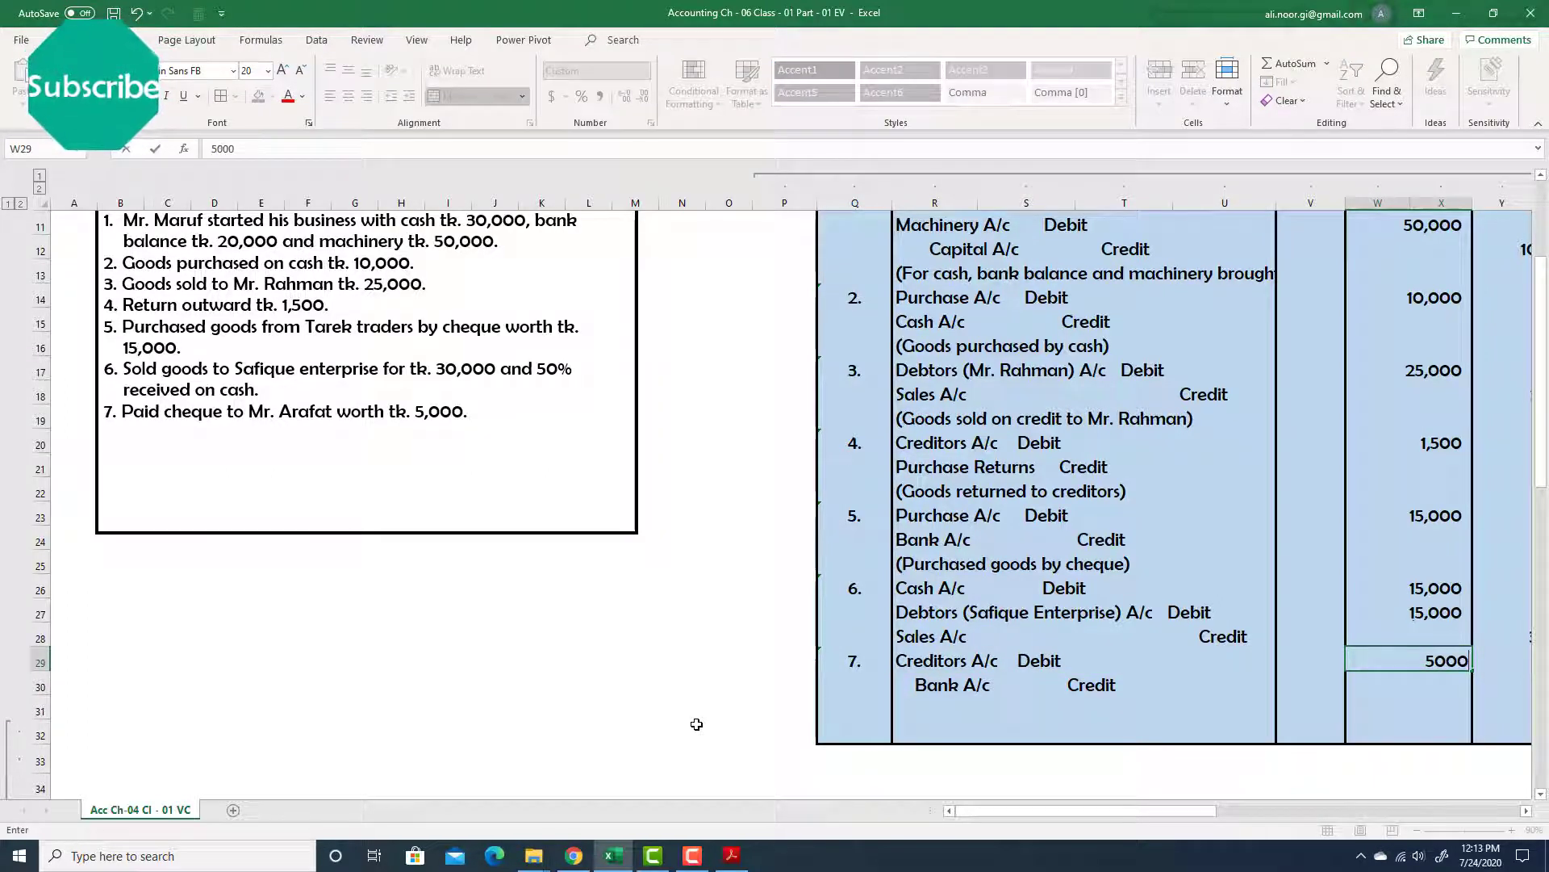
{"action": "key", "text": "Return"}
{"action": "key", "text": "Right"}
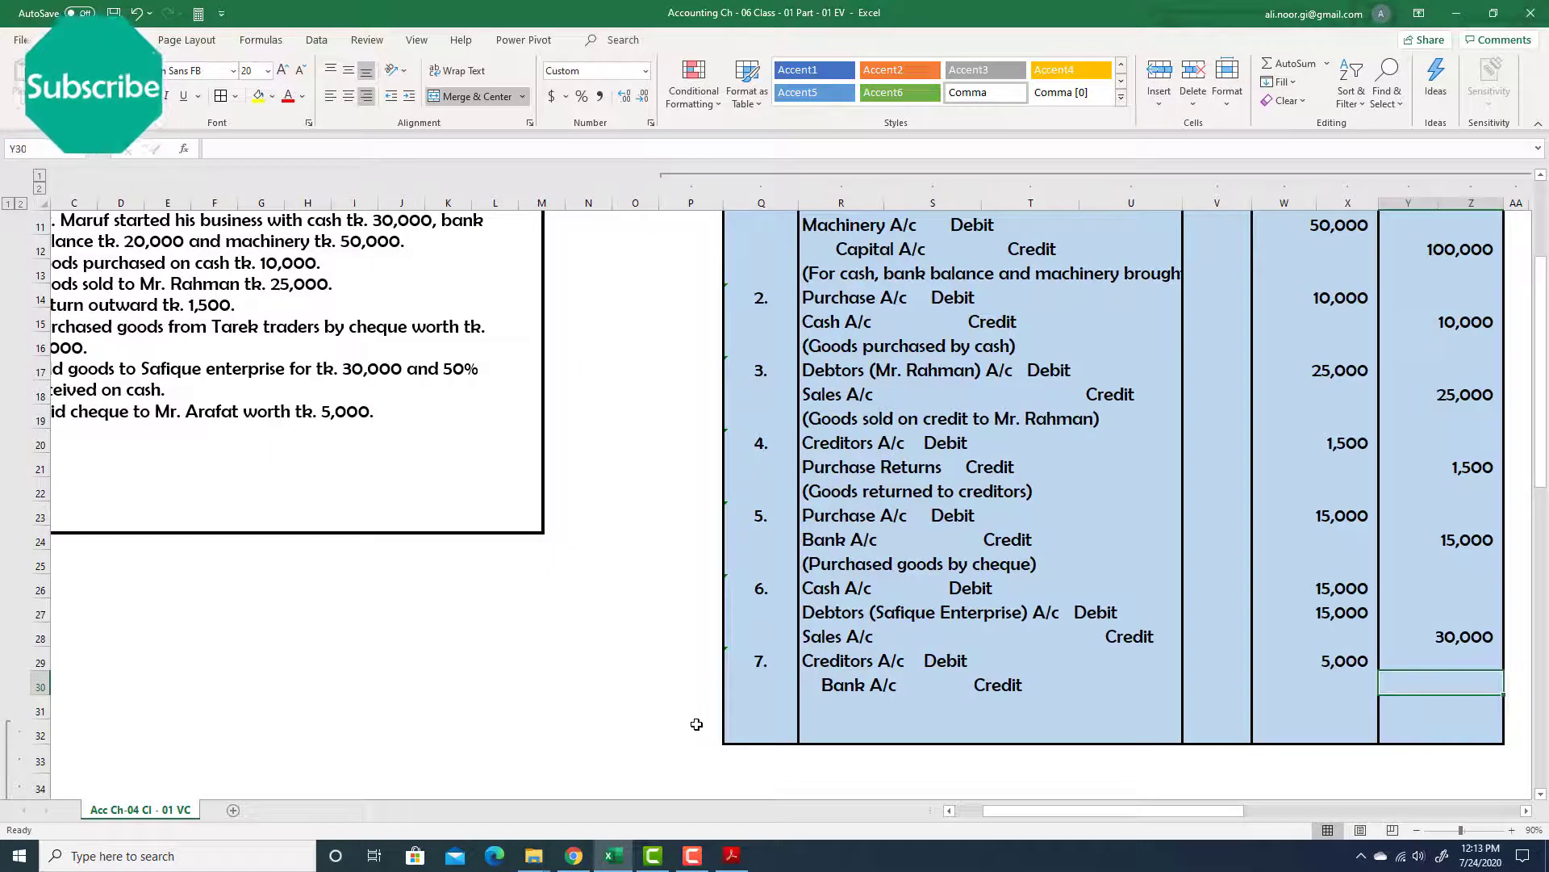
{"action": "type", "text": "5000"}
{"action": "key", "text": "Return"}
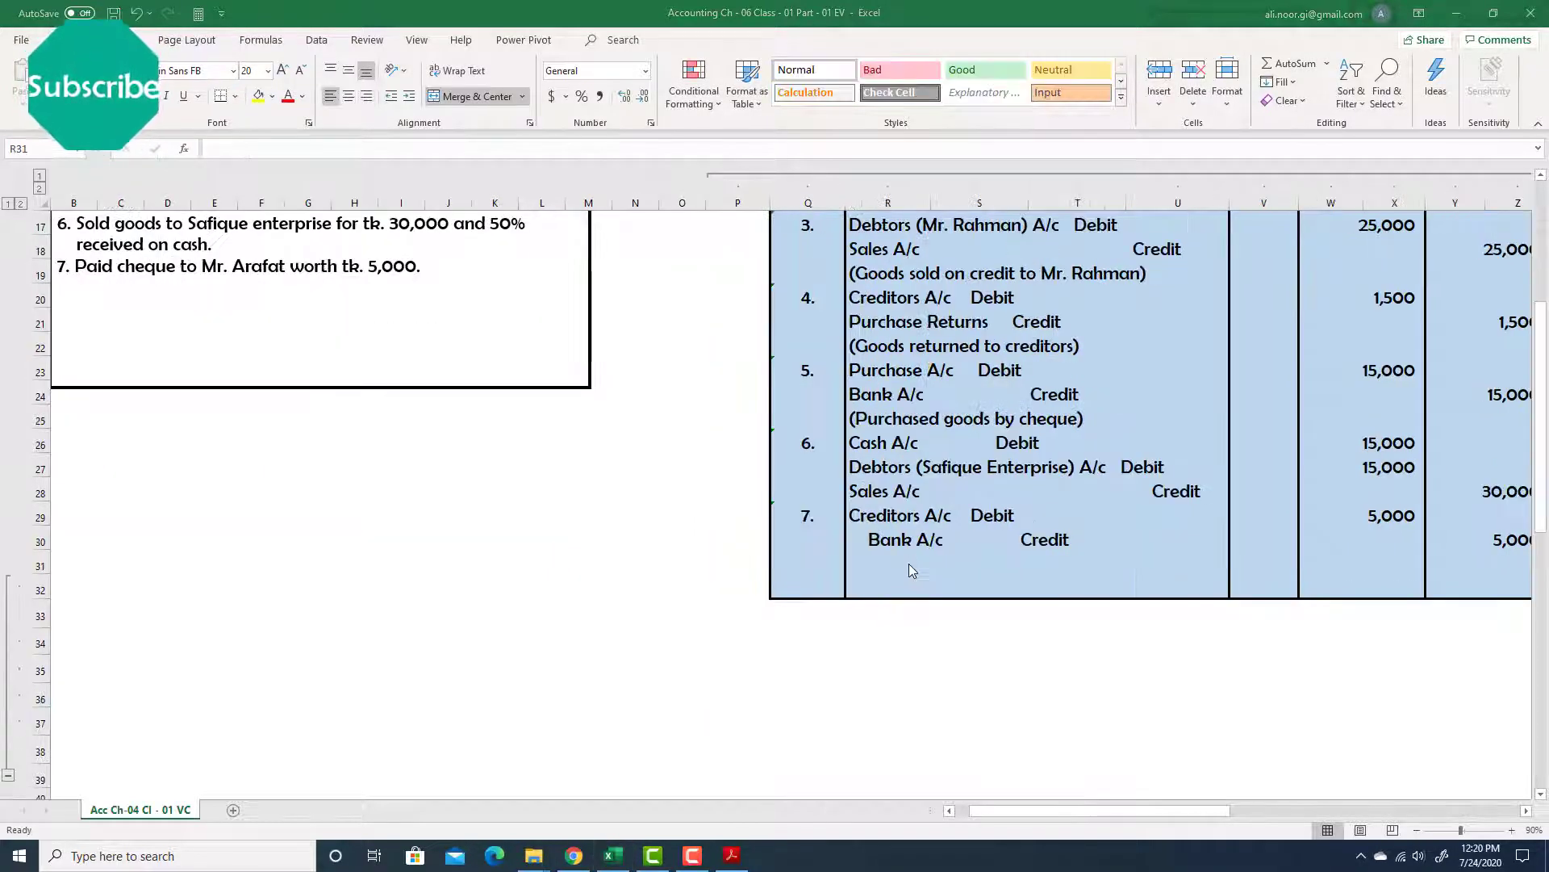
Enter the narration "(Paid Cheque to Creditors)" in the row below the seventh entry's Bank A/c line.
{"action": "left_click", "coordinate": [909, 563]}
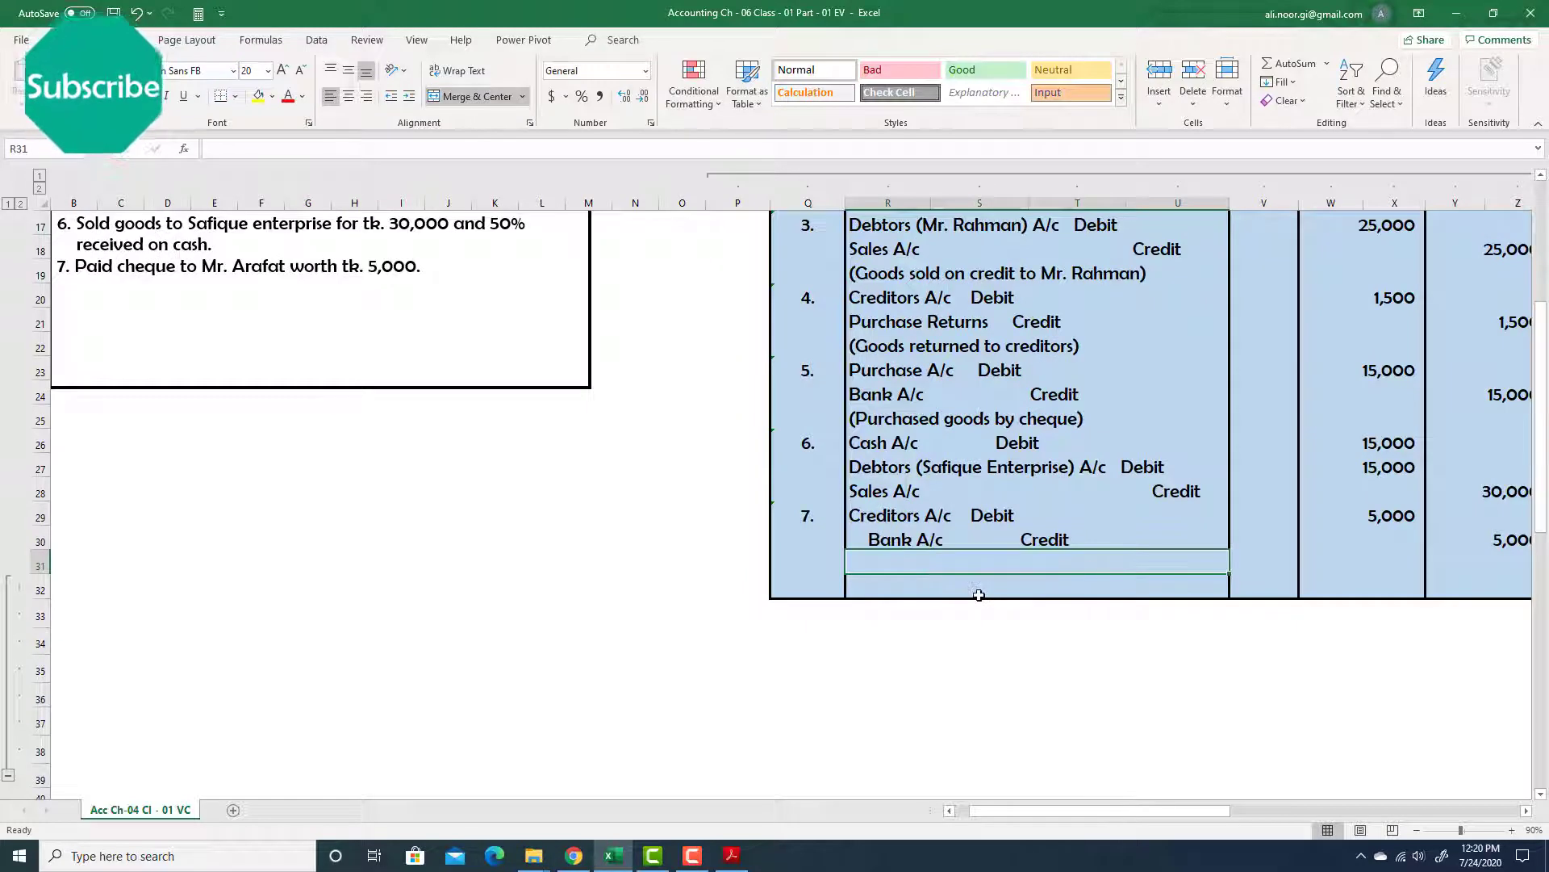
{"action": "type", "text": "("}
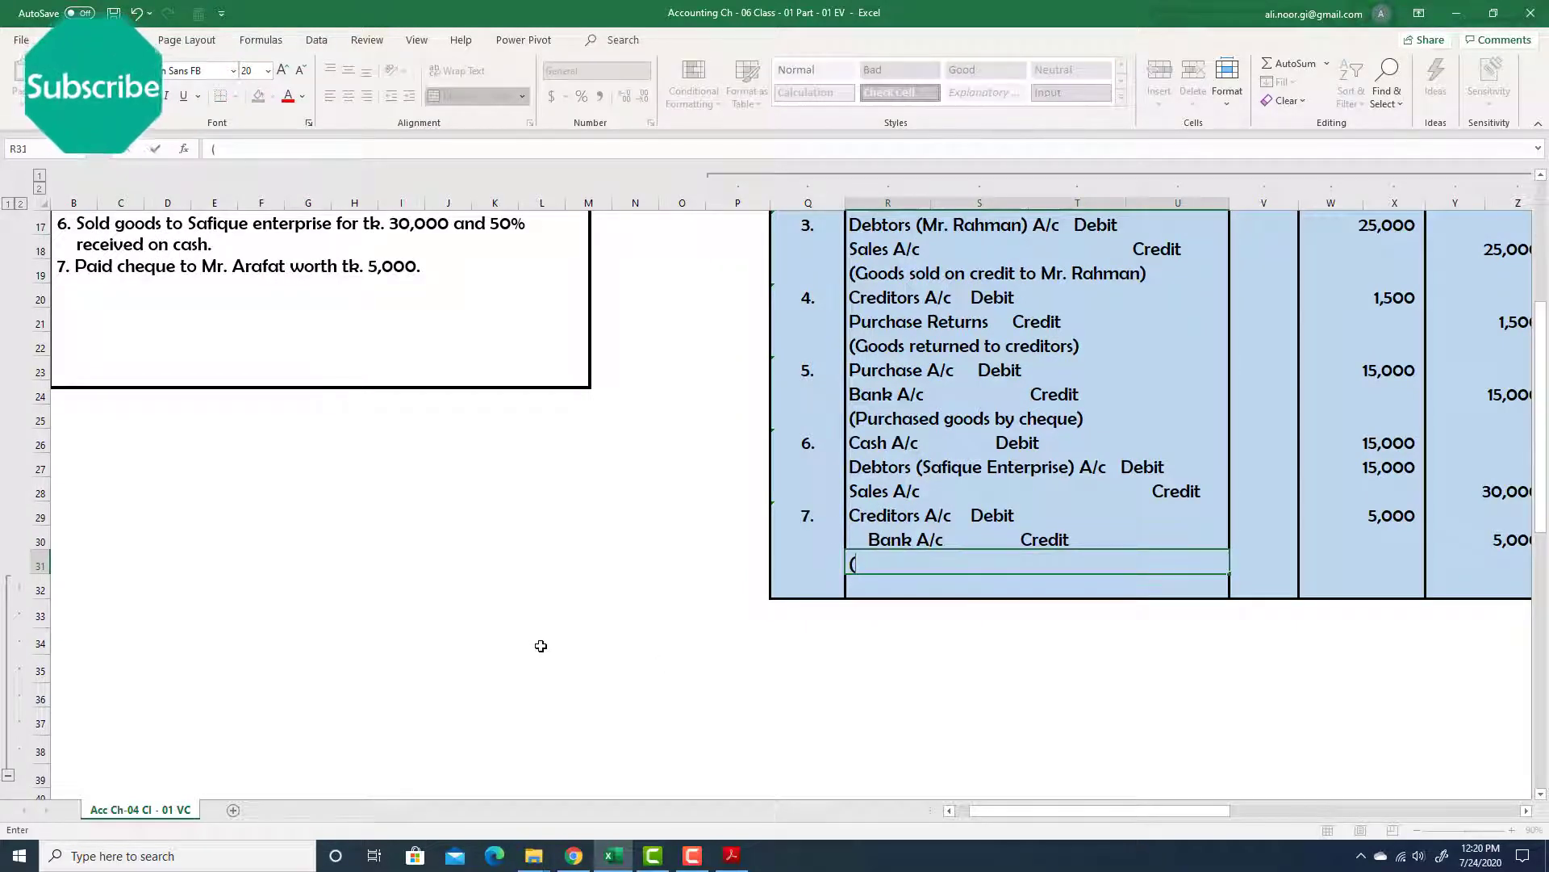
{"action": "type", "text": "P"}
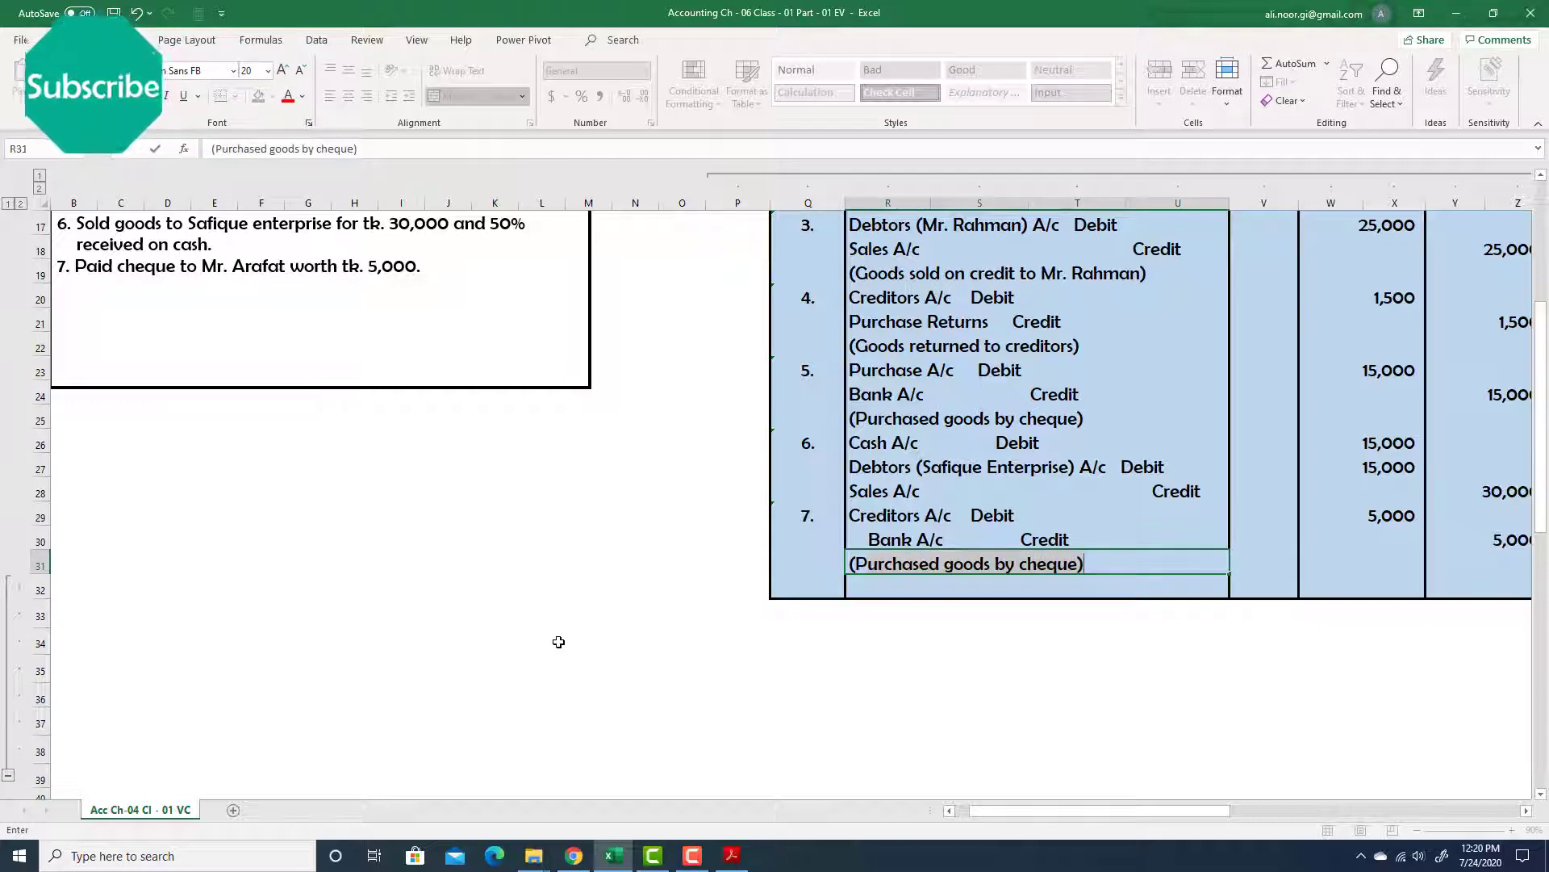
{"action": "type", "text": "aid Che"}
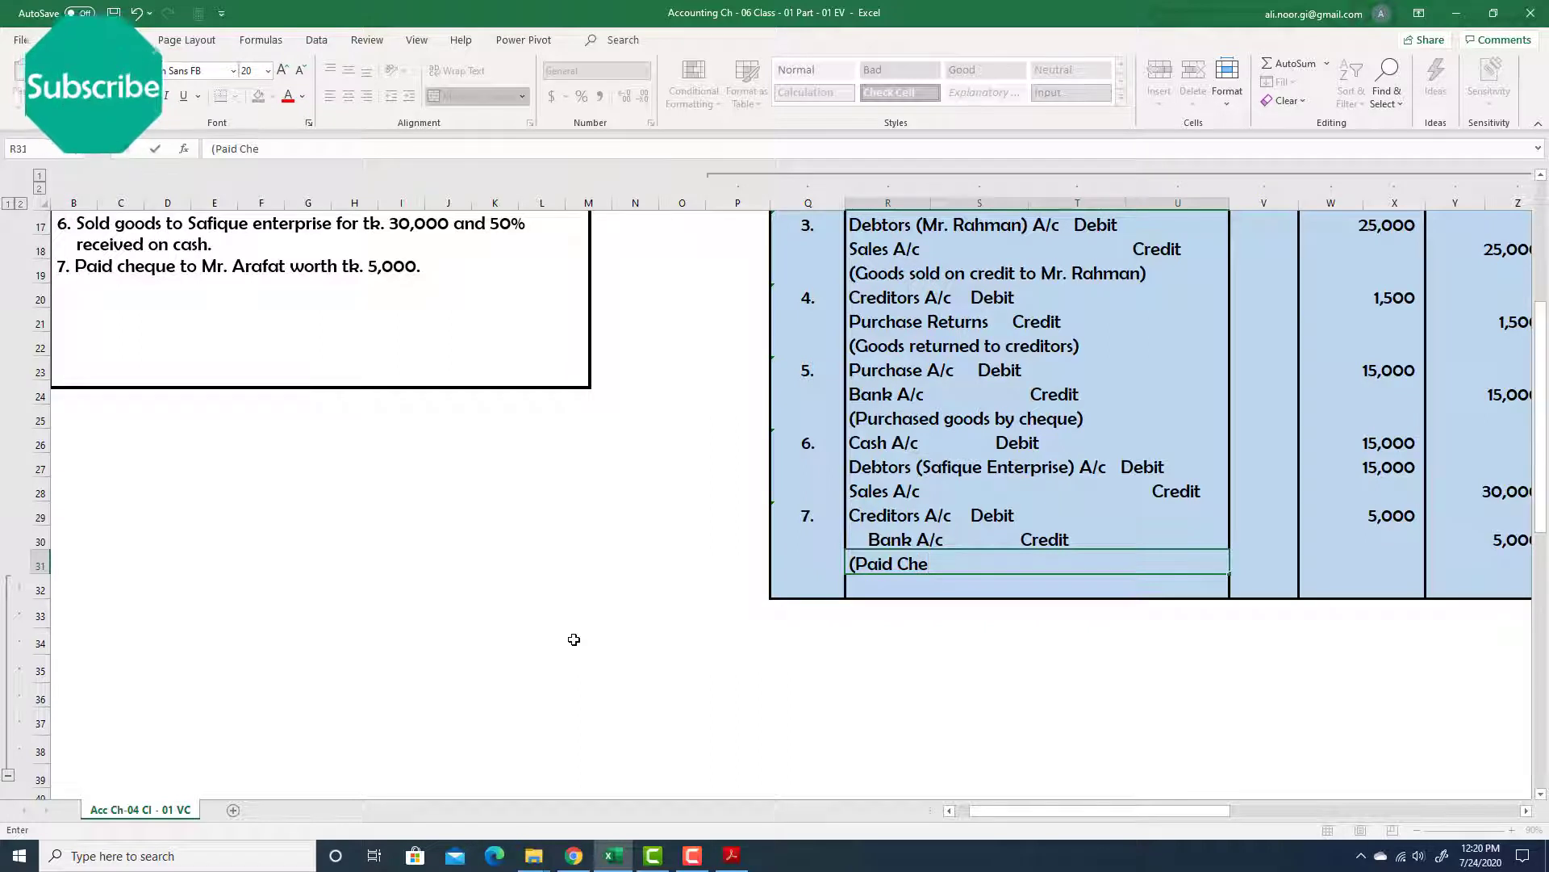
{"action": "type", "text": "que to Credi"}
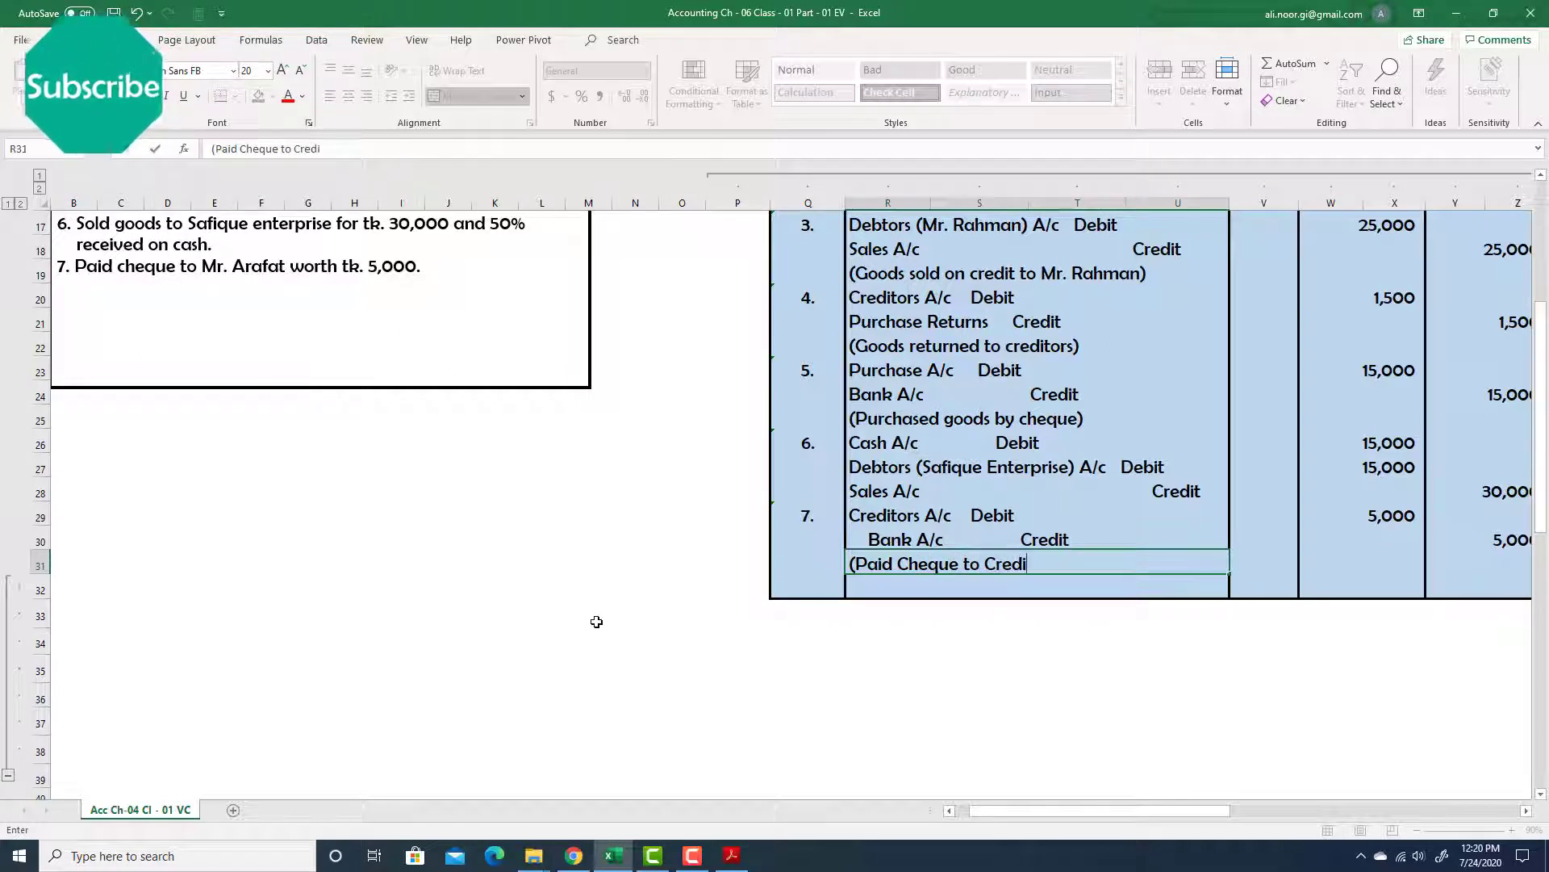
{"action": "type", "text": "tors)"}
{"action": "key", "text": "Return"}
{"action": "scroll", "coordinate": [1009, 605], "scroll_direction": "up", "scroll_amount": 2}
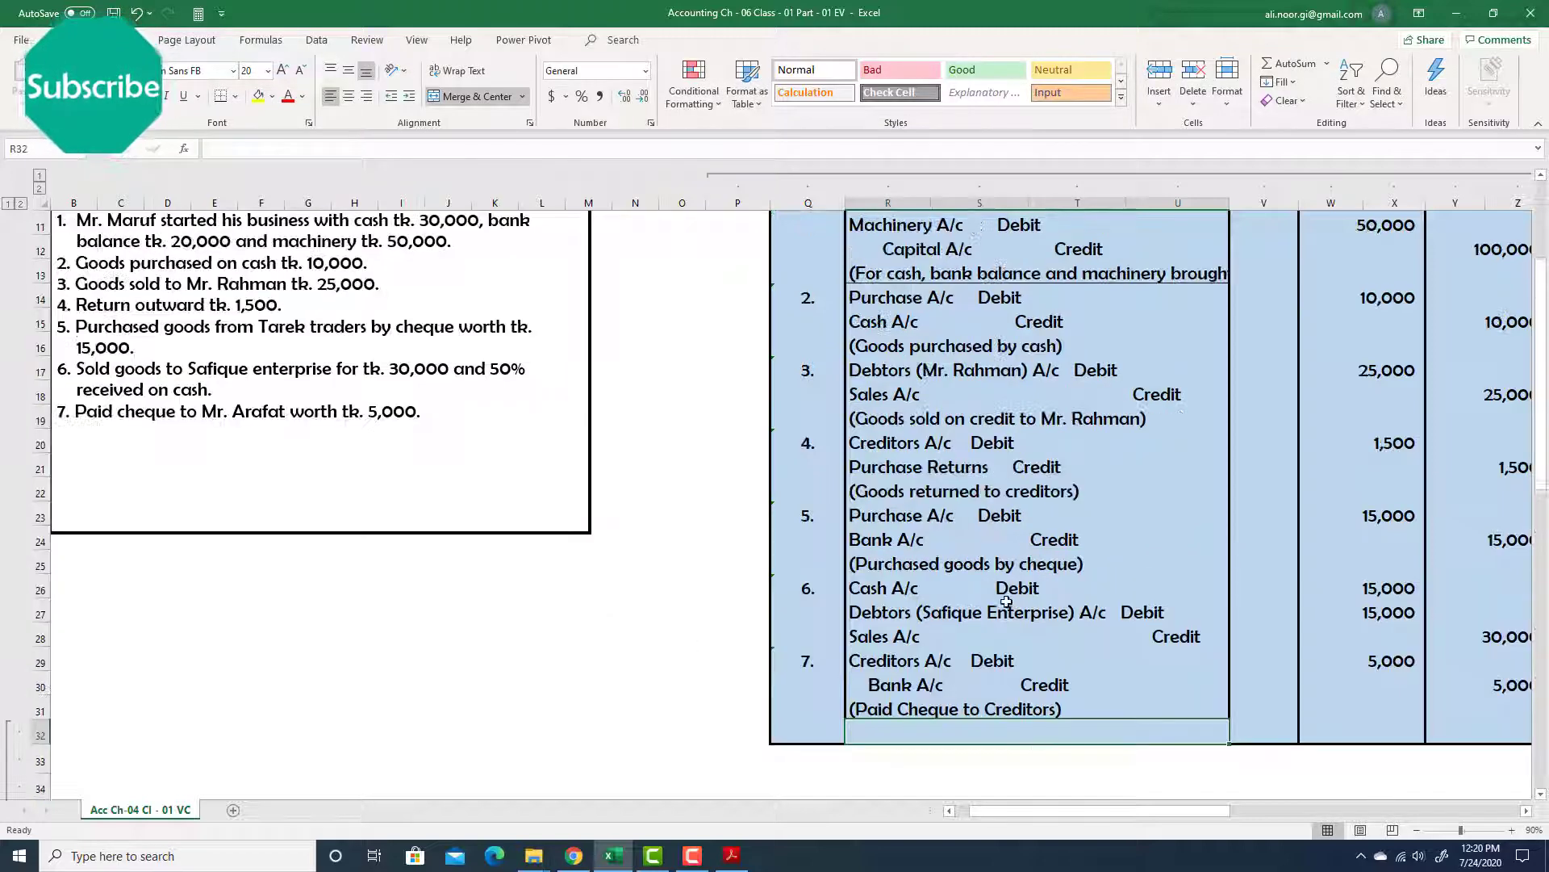
{"action": "scroll", "coordinate": [998, 470], "scroll_direction": "up", "scroll_amount": 2}
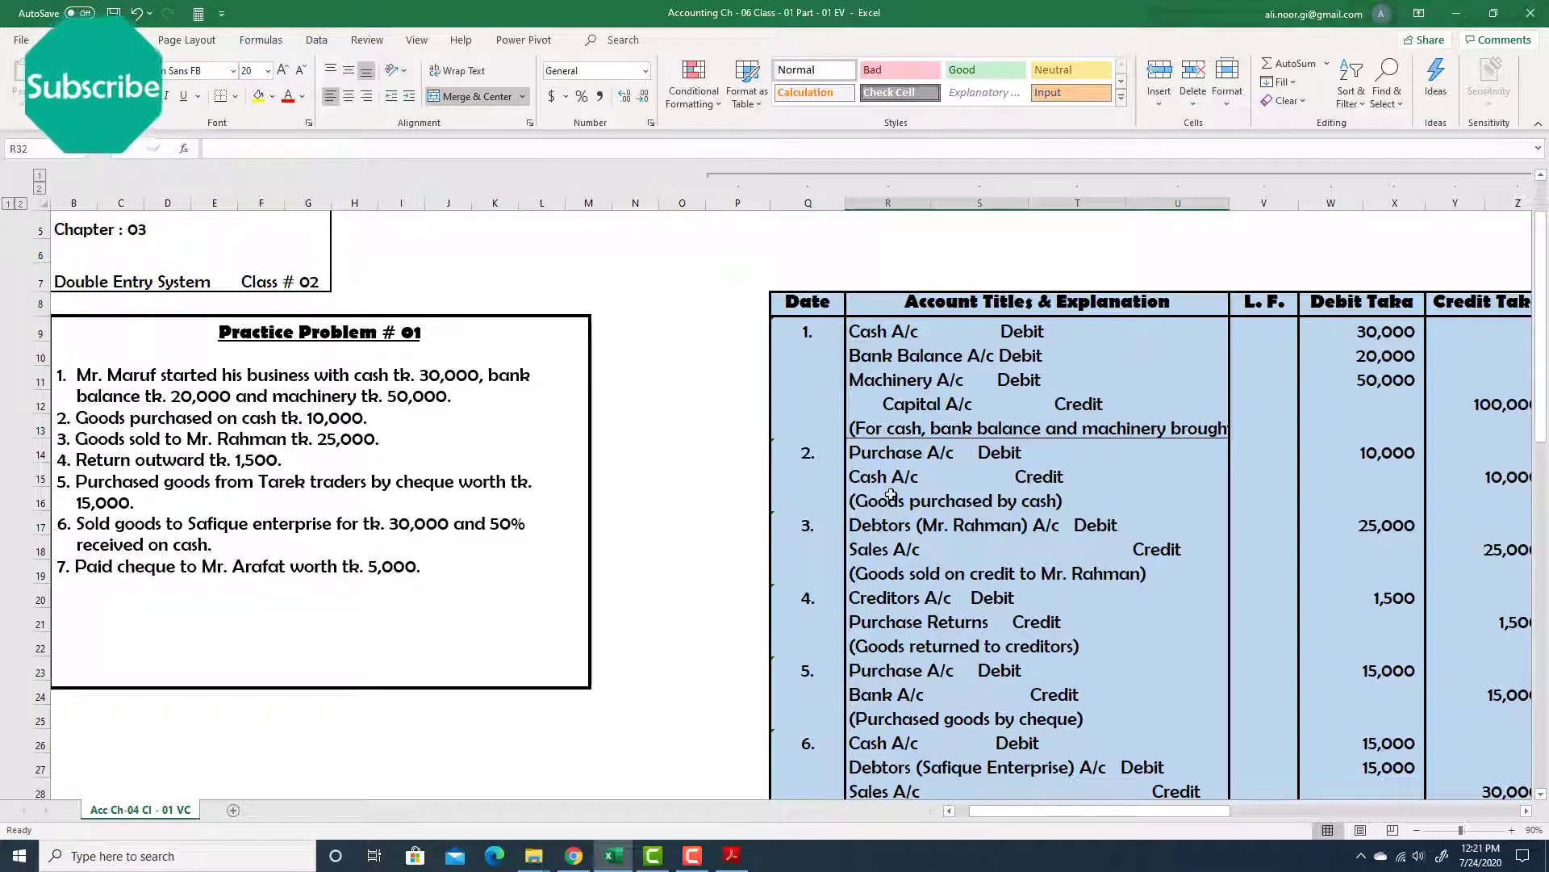
{"action": "left_click_drag", "start_coordinate": [865, 521], "coordinate": [875, 502]}
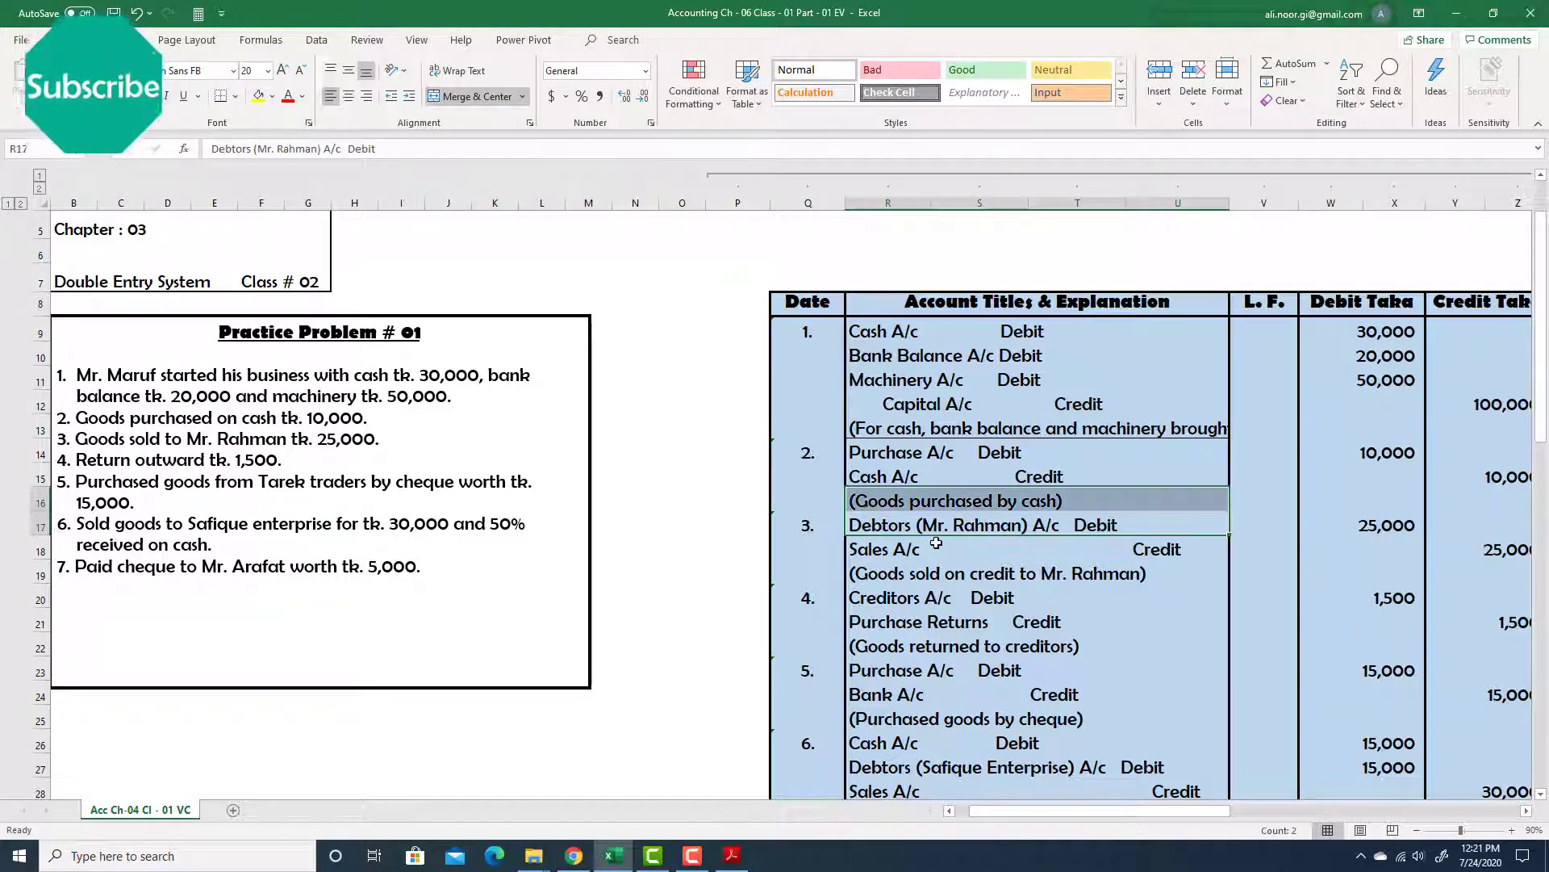
Add a bottom border under the second entry's narration "(Goods purchased by cash)" to separate it from entry 3.
{"action": "key", "text": "Down"}
{"action": "key", "text": "Up"}
{"action": "key", "text": "Up"}
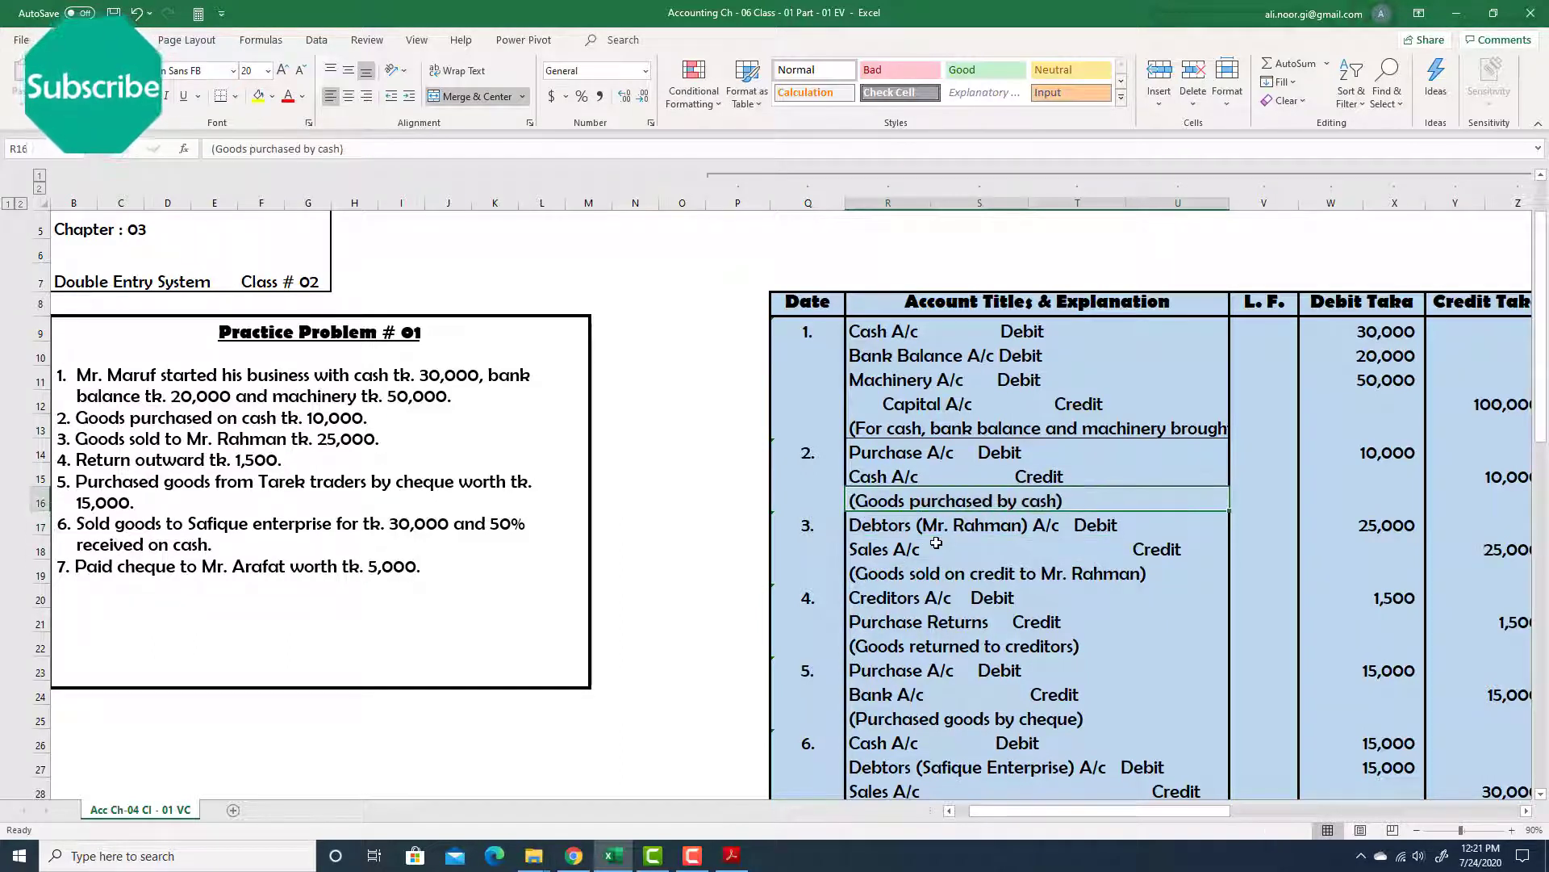
{"action": "key", "text": "alt+h"}
{"action": "key", "text": "b"}
{"action": "key", "text": "o"}
Add a bottom border under the third entry's narration row in the Account Titles & Explanation column.
{"action": "key", "text": "Down"}
{"action": "key", "text": "Down"}
{"action": "key", "text": "Down"}
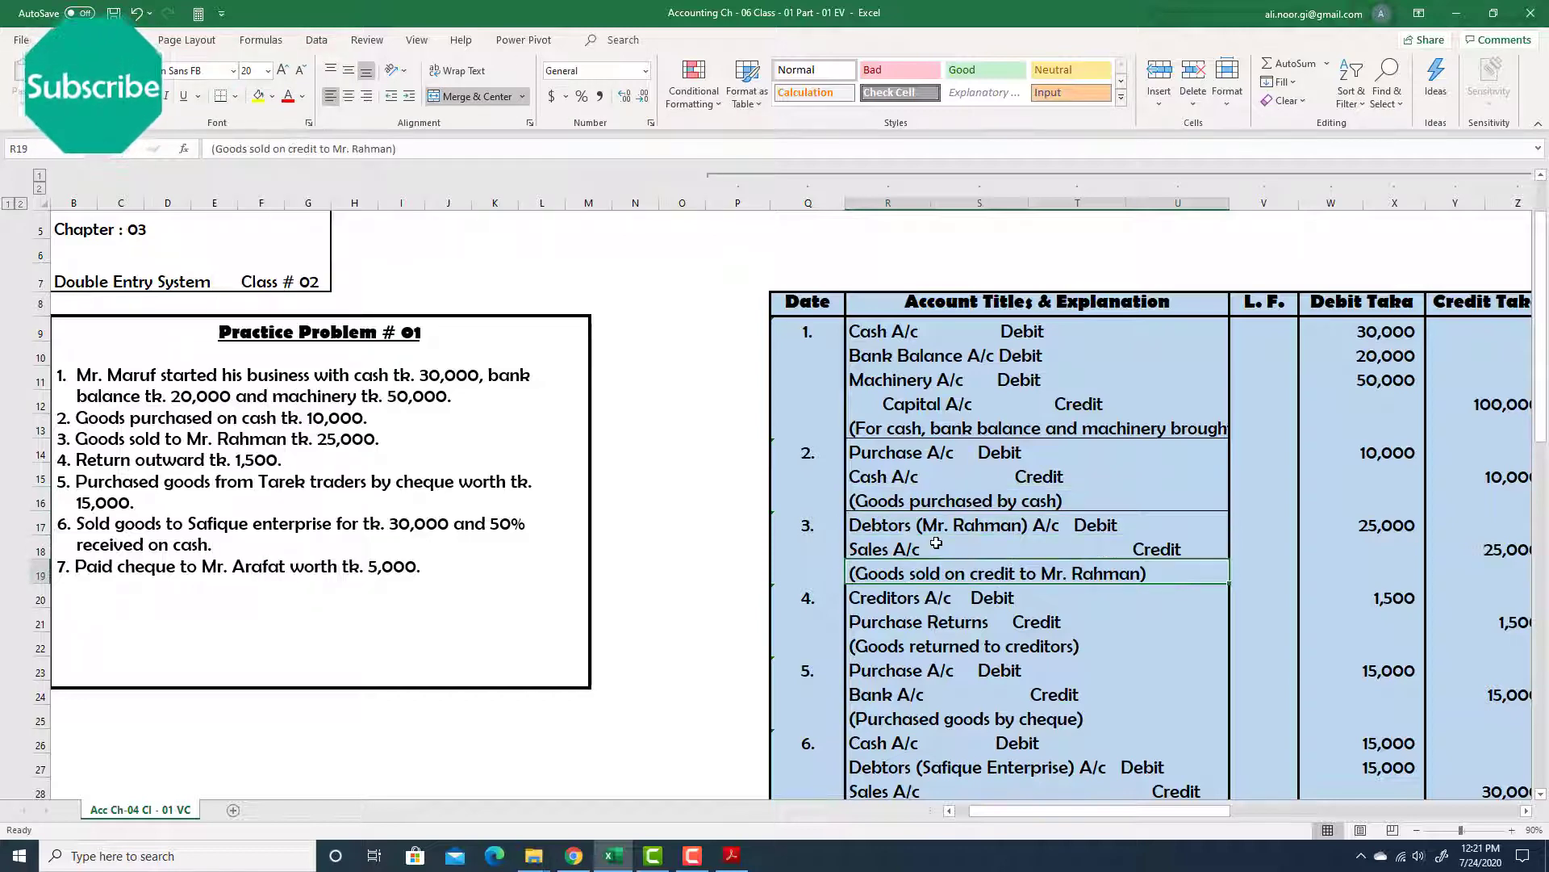
{"action": "key", "text": "alt+h"}
{"action": "key", "text": "b"}
{"action": "key", "text": "o"}
Add a bottom border under the fourth entry's narration "(Goods returned to creditors)".
{"action": "key", "text": "Down"}
{"action": "key", "text": "Down"}
{"action": "key", "text": "Down"}
{"action": "key", "text": "alt+h"}
{"action": "key", "text": "b"}
{"action": "key", "text": "o"}
Add a bottom border under the fifth entry's narration "(Purchased goods by cheque)".
{"action": "key", "text": "Down"}
{"action": "scroll", "coordinate": [1020, 590], "scroll_direction": "down", "scroll_amount": 2}
{"action": "key", "text": "Down"}
{"action": "key", "text": "Down"}
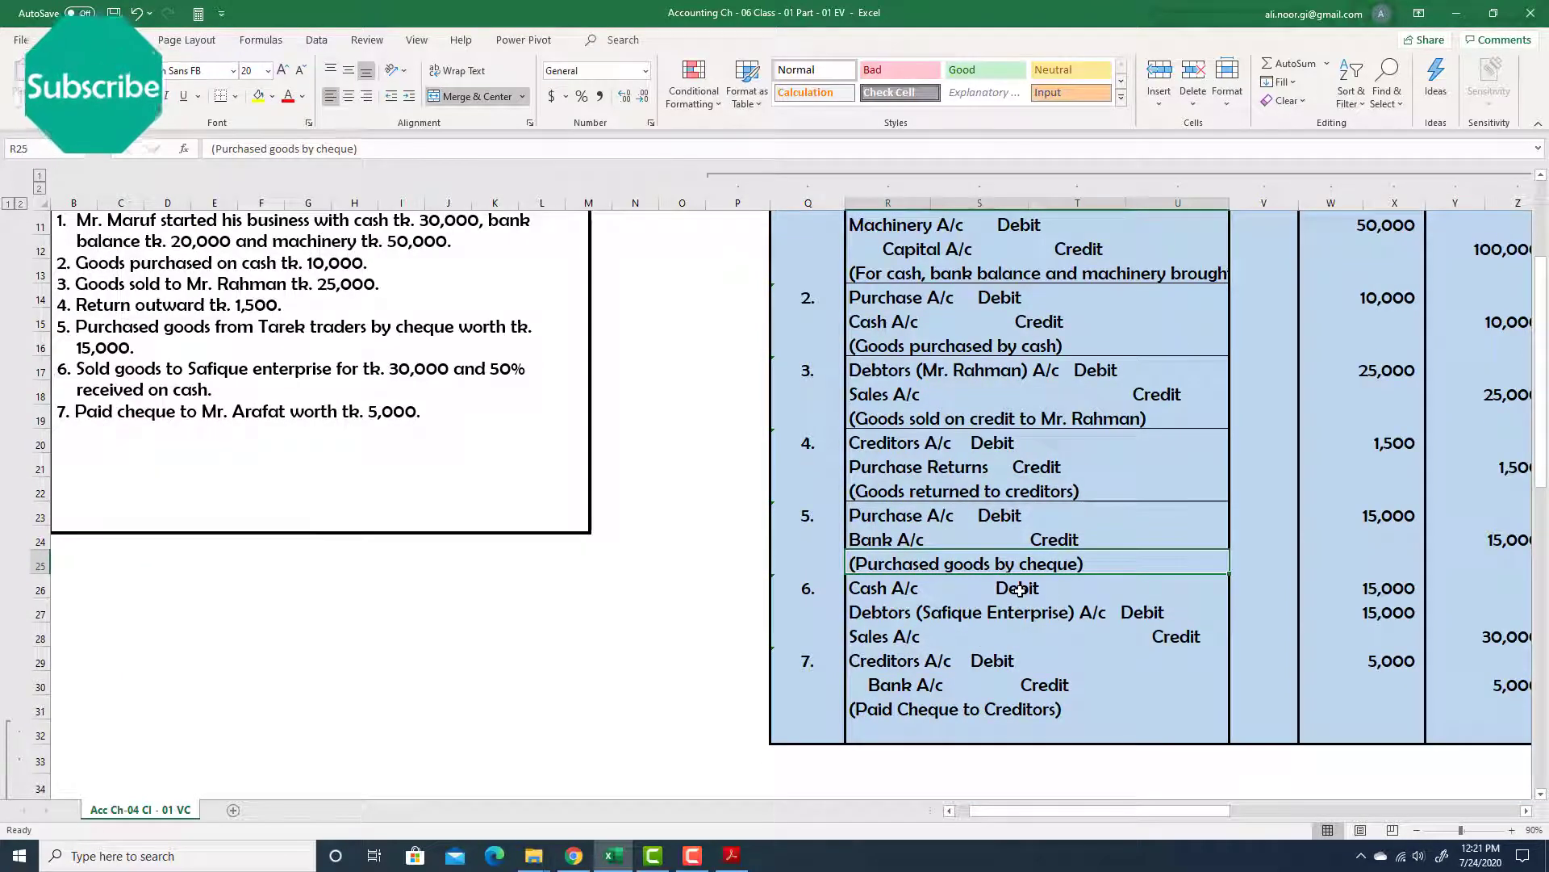
{"action": "key", "text": "alt+h"}
{"action": "key", "text": "b"}
{"action": "key", "text": "o"}
Close off the sixth entry with a bottom border under its narration "(Goods sold on cash and credit recorded)".
{"action": "key", "text": "Down"}
{"action": "key", "text": "Down"}
{"action": "key", "text": "Down"}
{"action": "key", "text": "alt+h"}
{"action": "key", "text": "b"}
{"action": "key", "text": "o"}
{"action": "key", "text": "Down"}
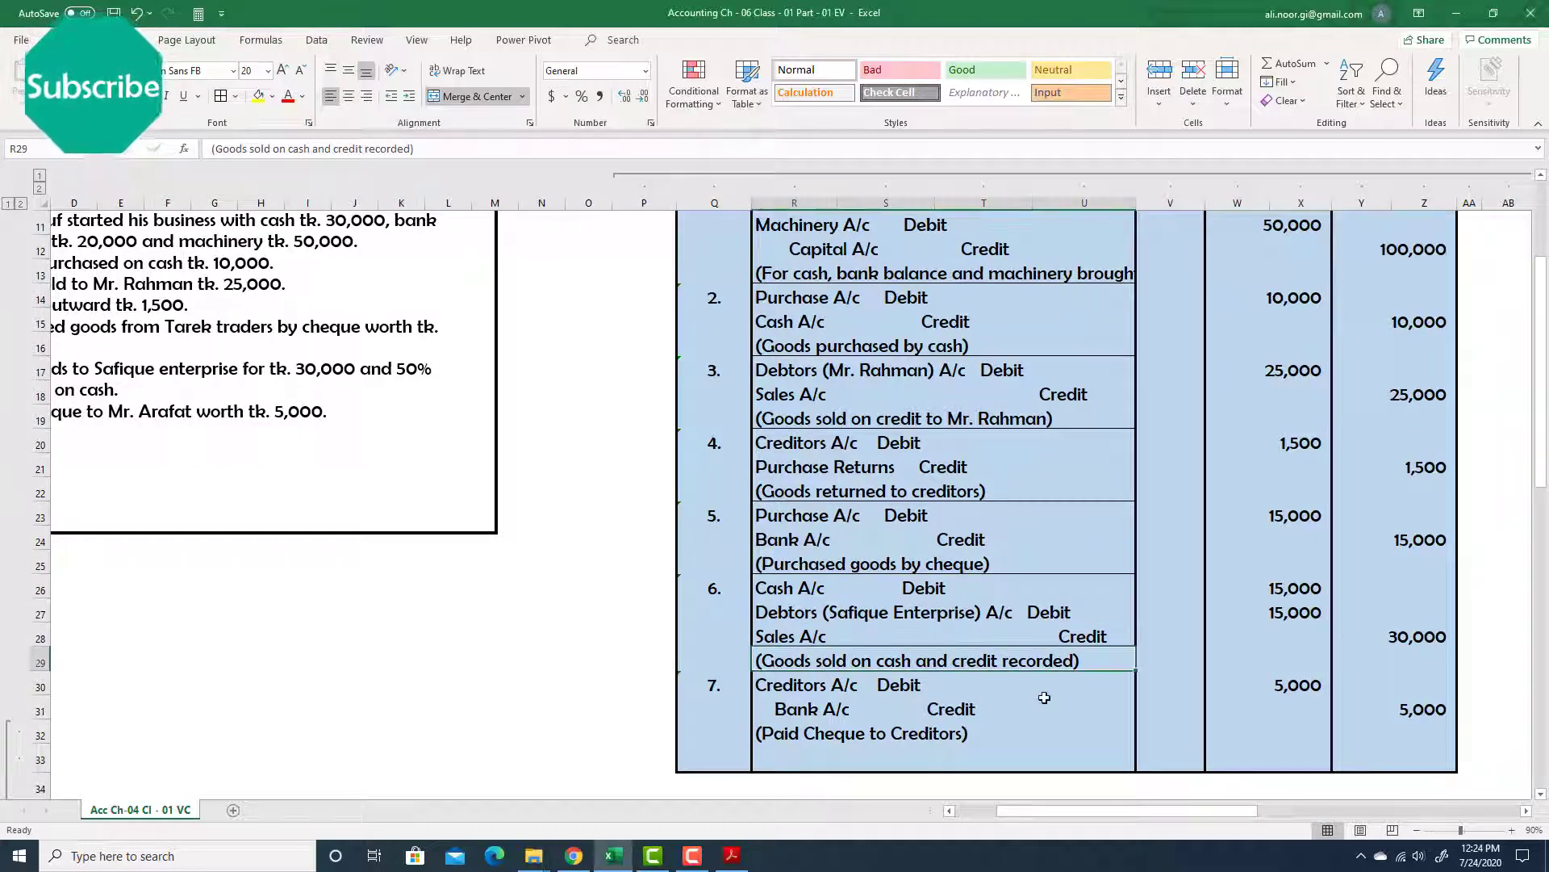
{"action": "key", "text": "alt+h"}
{"action": "key", "text": "b"}
{"action": "key", "text": "o"}
Add a bottom border under the seventh entry's narration "(Paid Cheque to Creditors)", above the empty last row.
{"action": "key", "text": "Down"}
{"action": "key", "text": "Down"}
{"action": "key", "text": "Down"}
{"action": "key", "text": "Down"}
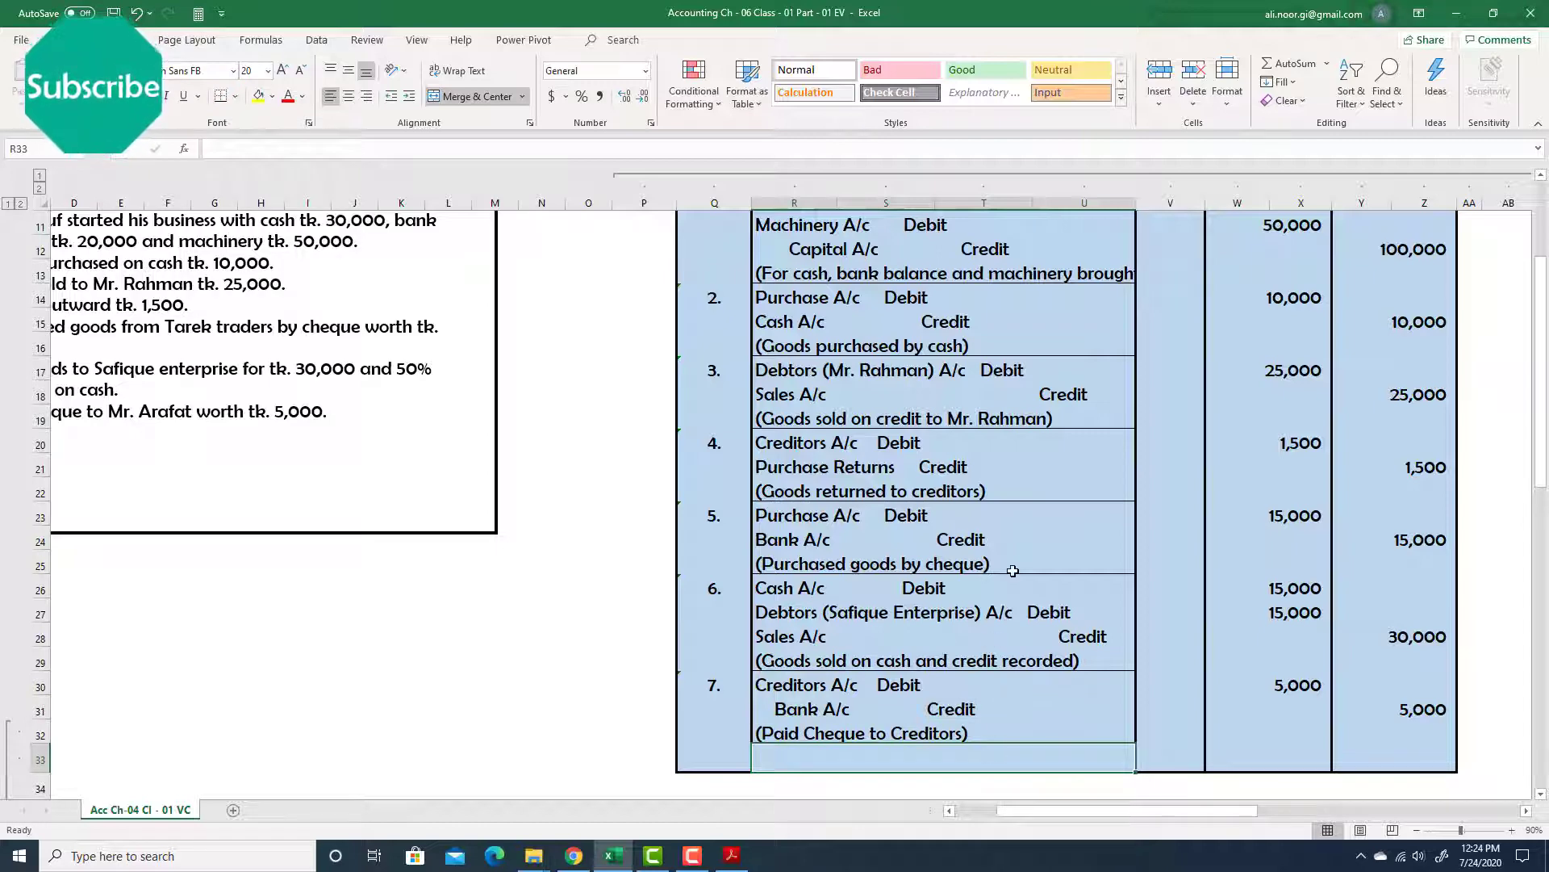
Look over the journal entries and the divider lines between them, from the first entry to the last.
{"action": "scroll", "coordinate": [1013, 570], "scroll_direction": "up", "scroll_amount": 2}
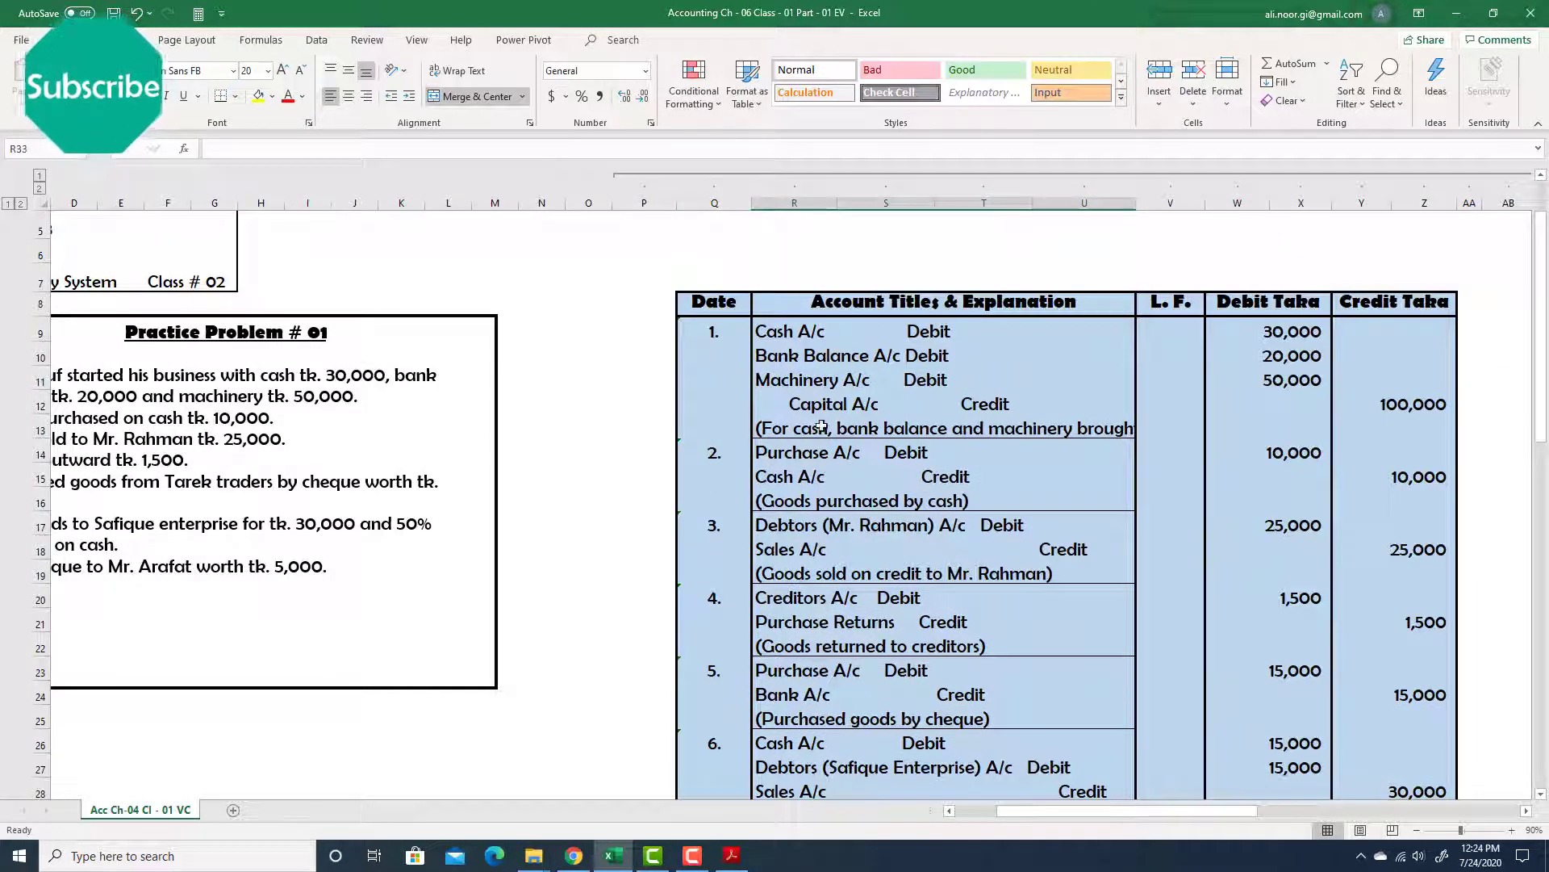
{"action": "scroll", "coordinate": [852, 457], "scroll_direction": "down", "scroll_amount": 1}
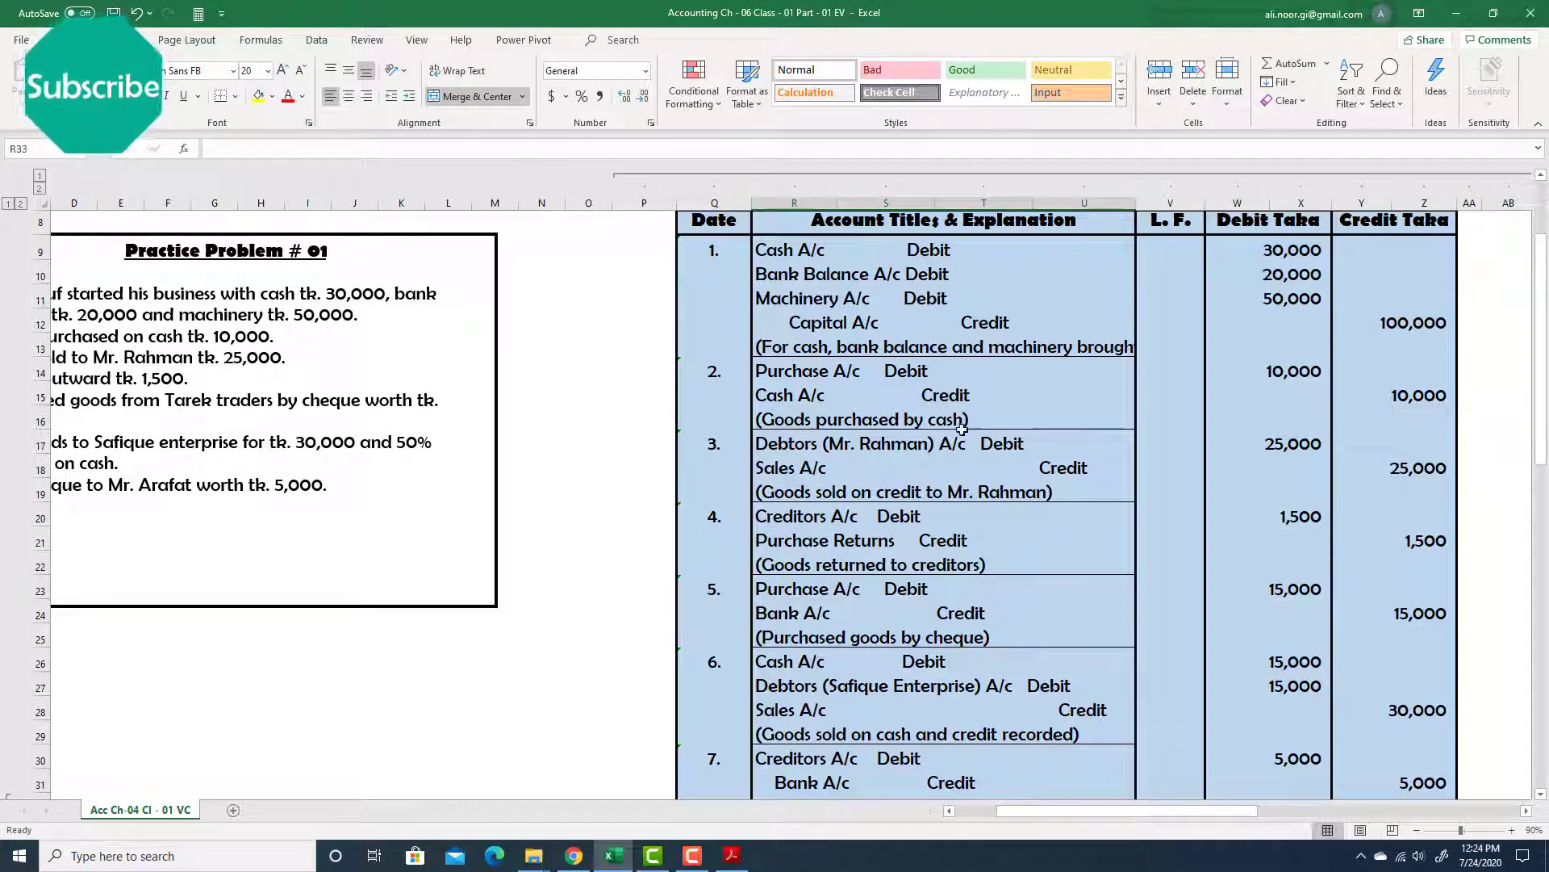
{"action": "left_click", "coordinate": [924, 451]}
{"action": "left_click", "coordinate": [905, 489]}
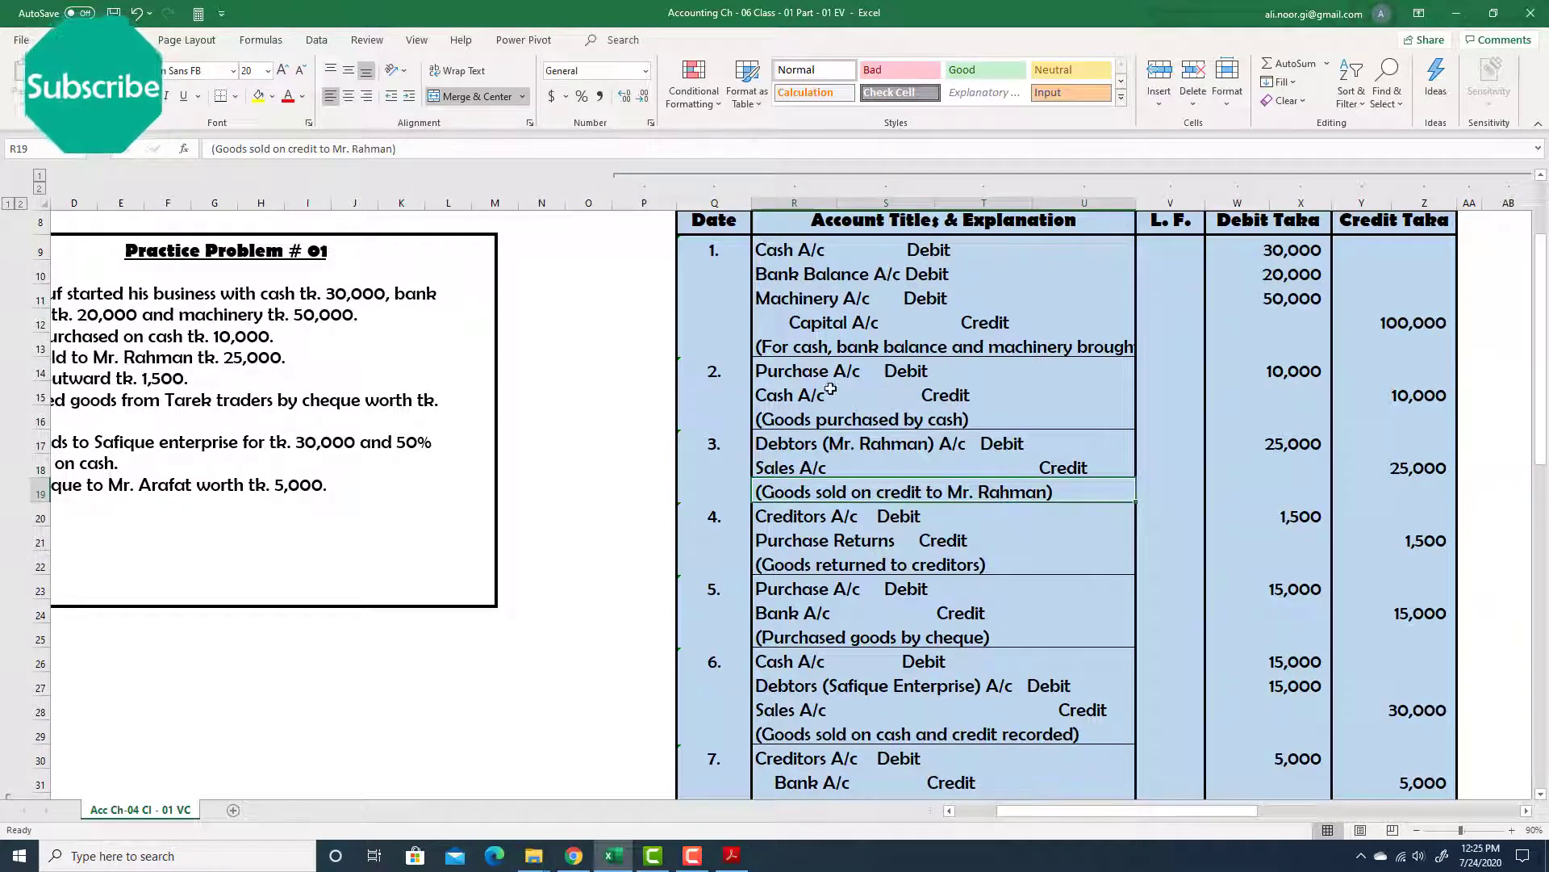
{"action": "scroll", "coordinate": [926, 506], "scroll_direction": "up", "scroll_amount": 1}
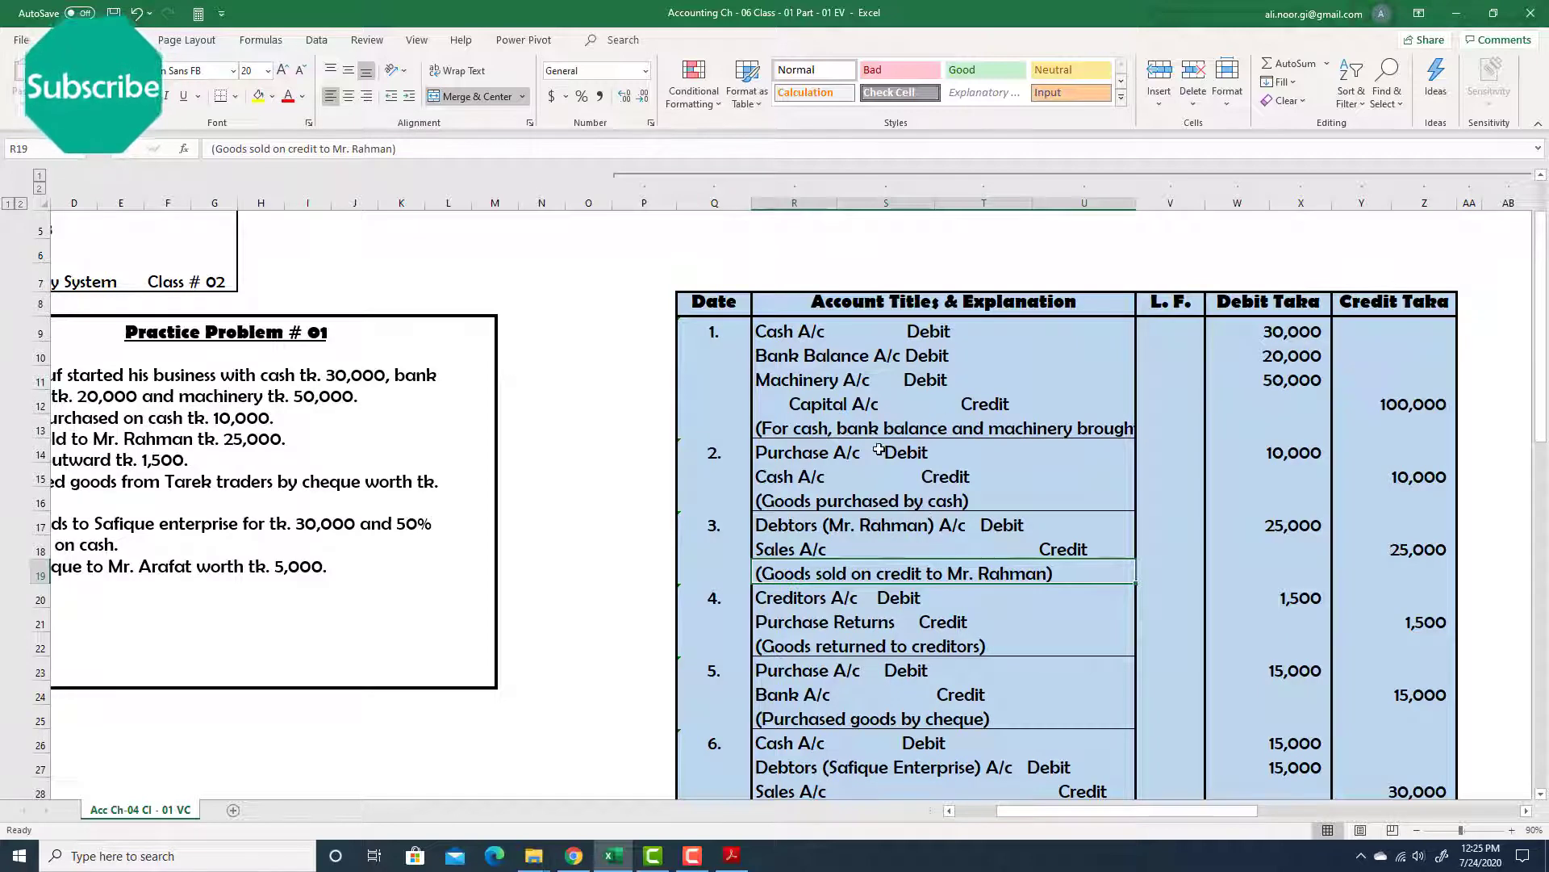
{"action": "scroll", "coordinate": [879, 450], "scroll_direction": "down", "scroll_amount": 4}
{"action": "scroll", "coordinate": [928, 478], "scroll_direction": "up", "scroll_amount": 2}
{"action": "scroll", "coordinate": [1219, 731], "scroll_direction": "down", "scroll_amount": 2}
Total the Debit Taka column in row 33 with a SUM of W9:X32.
{"action": "left_click", "coordinate": [1285, 610]}
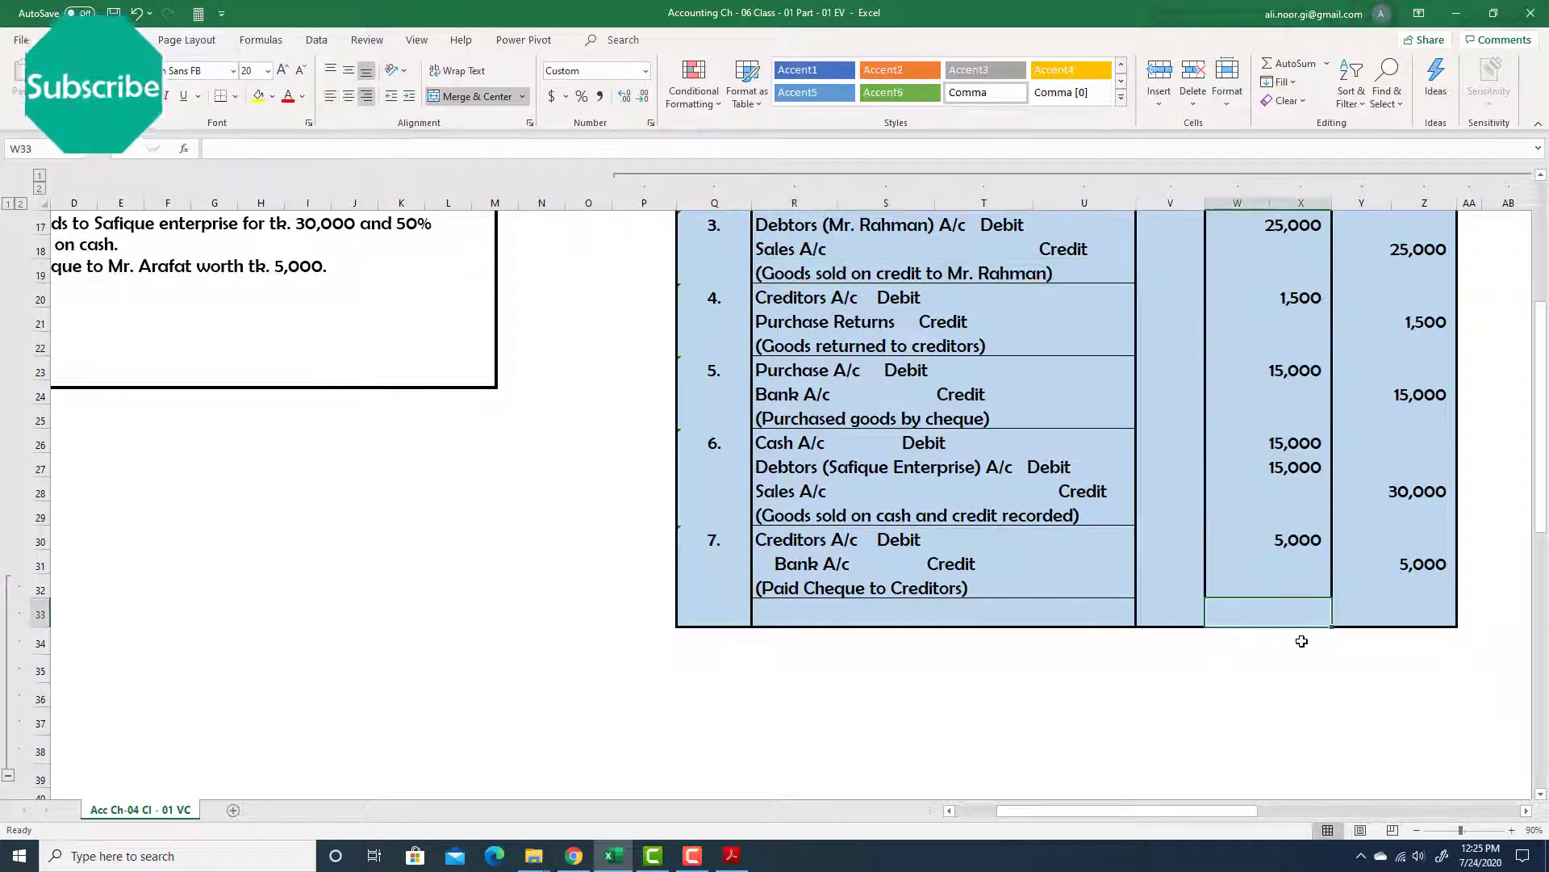
{"action": "type", "text": "=sum"}
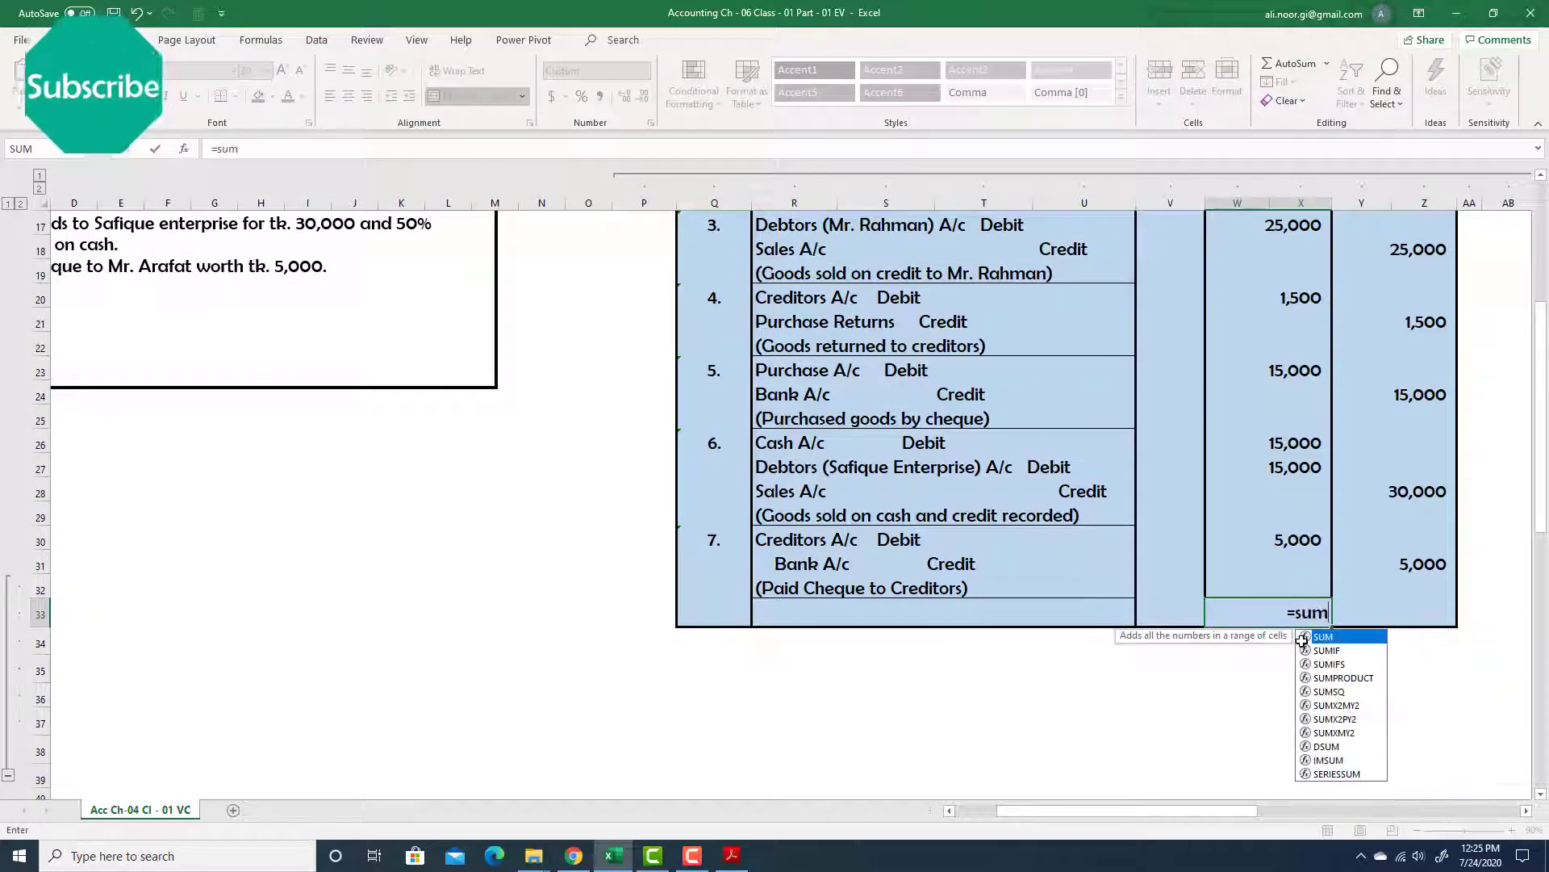
{"action": "double_click", "coordinate": [1303, 637]}
{"action": "scroll", "coordinate": [1264, 468], "scroll_direction": "up", "scroll_amount": 3}
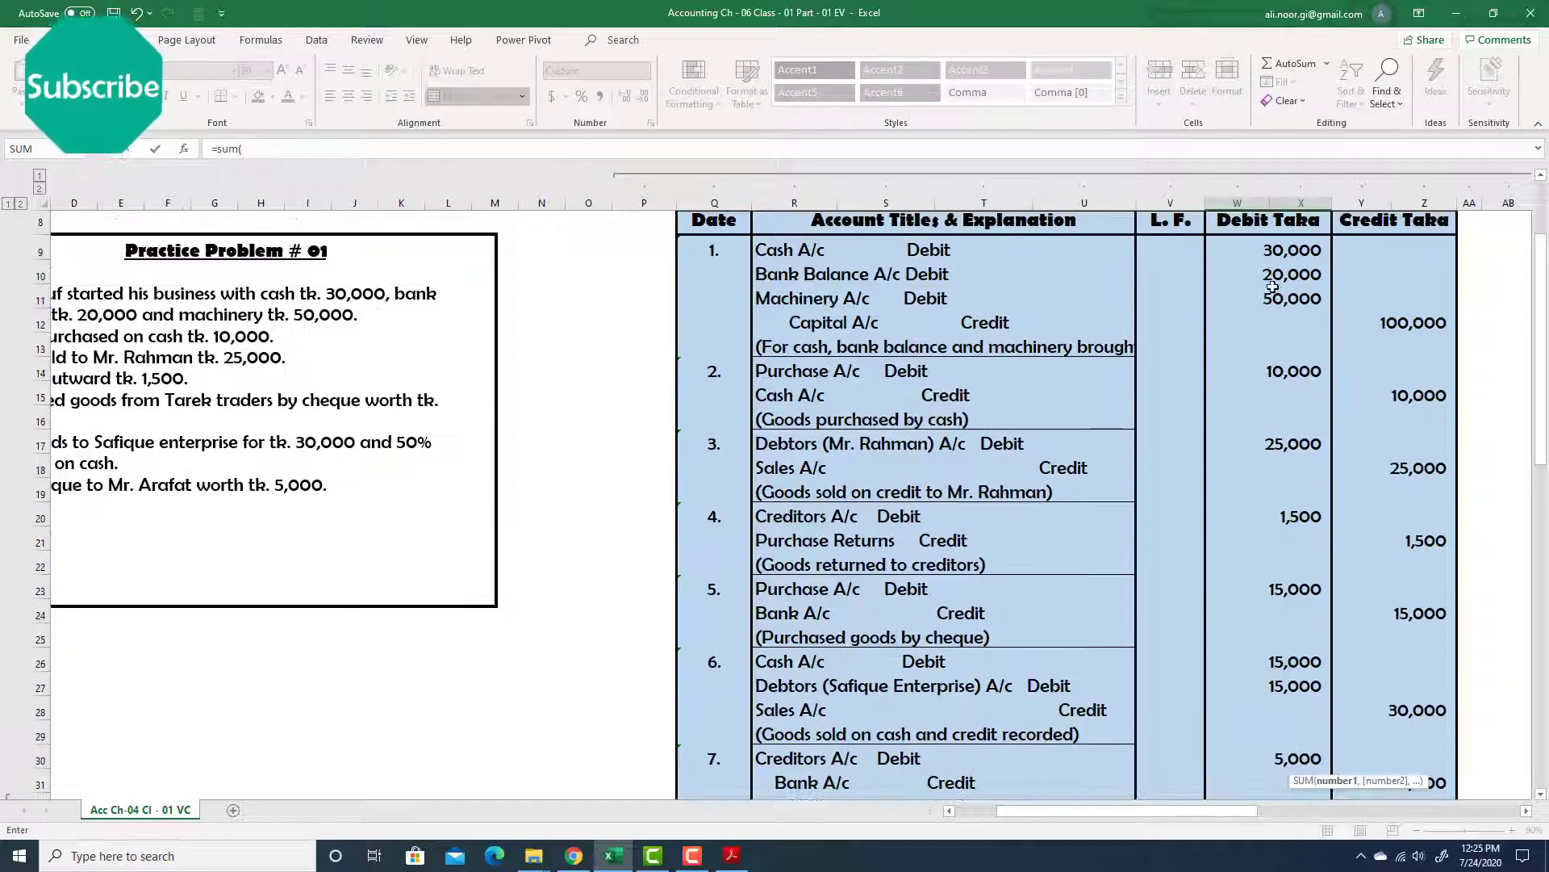
{"action": "left_click_drag", "start_coordinate": [1274, 252], "coordinate": [1290, 741]}
{"action": "scroll", "coordinate": [1488, 676], "scroll_direction": "down", "scroll_amount": 1}
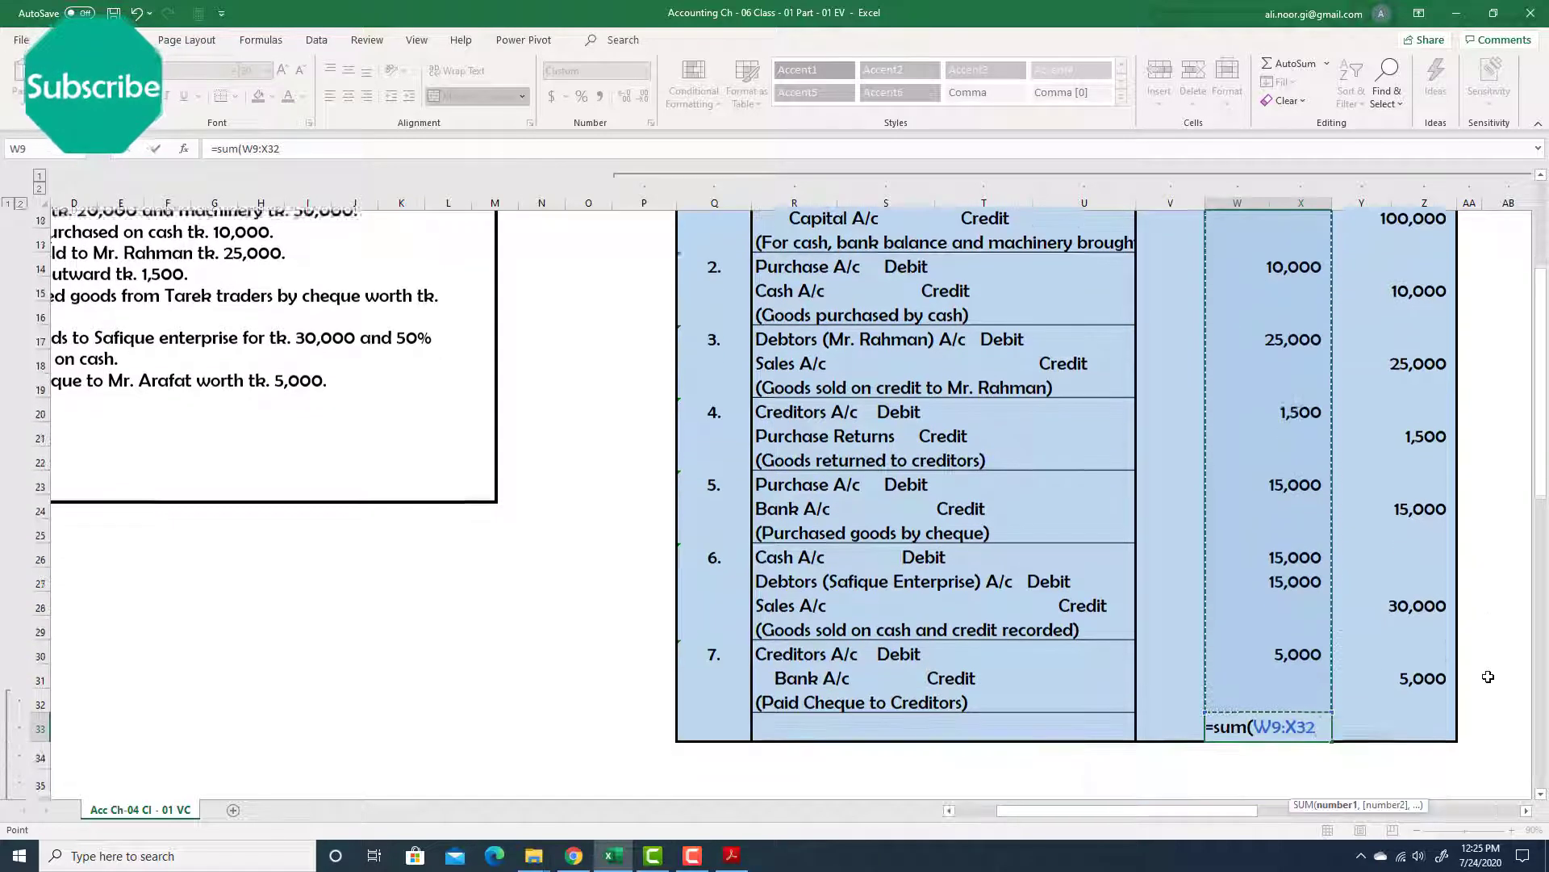
{"action": "key", "text": "Return"}
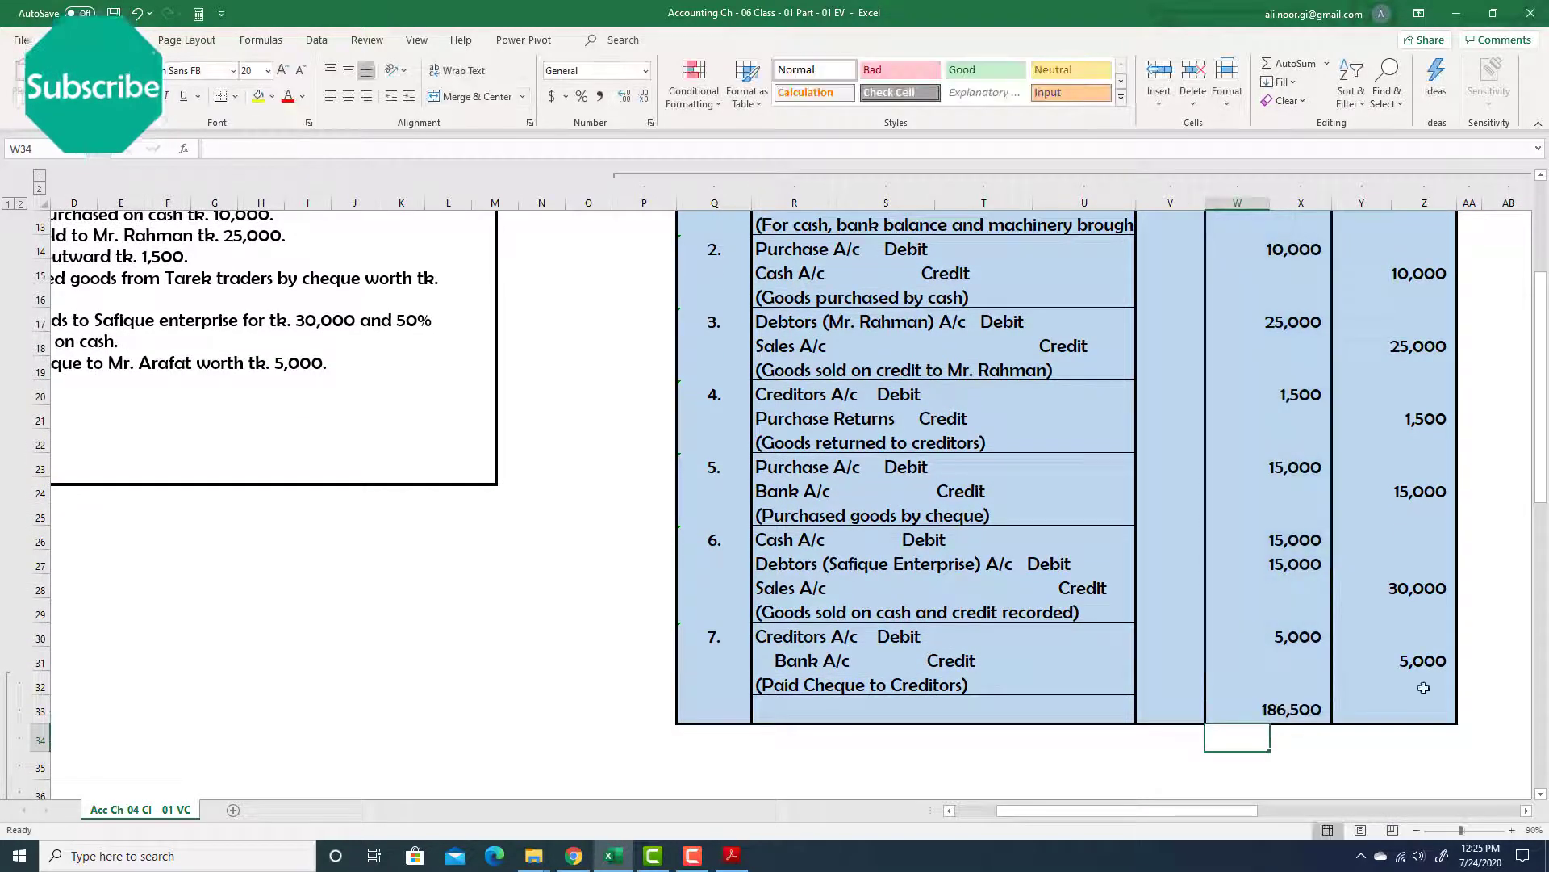
Total the Credit Taka column in row 33 with a SUM of Y9:Z32.
{"action": "left_click", "coordinate": [1384, 711]}
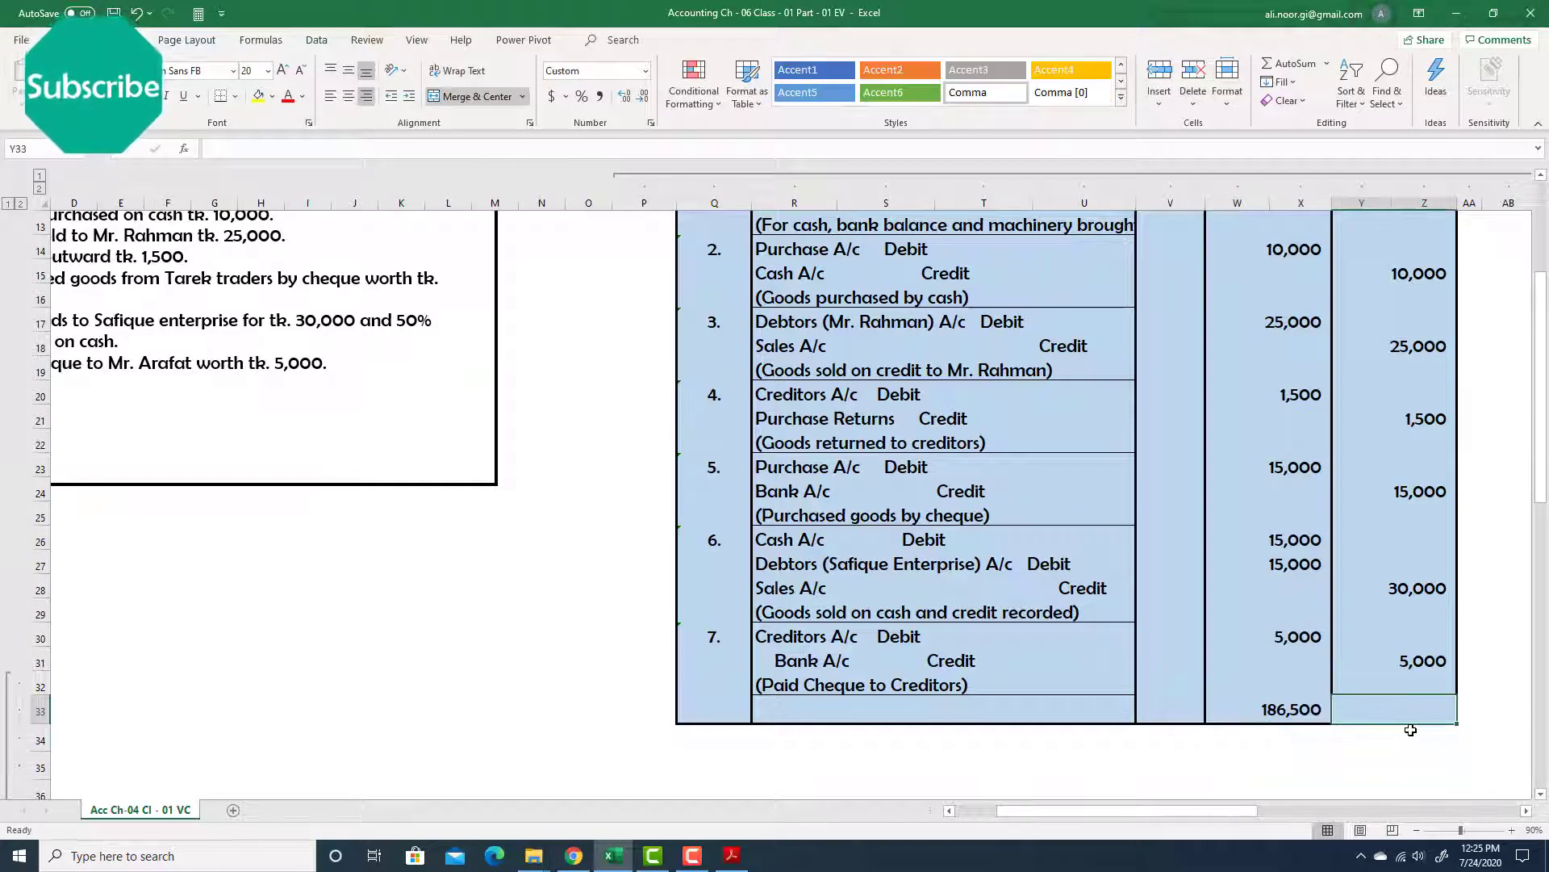
{"action": "type", "text": "=sum"}
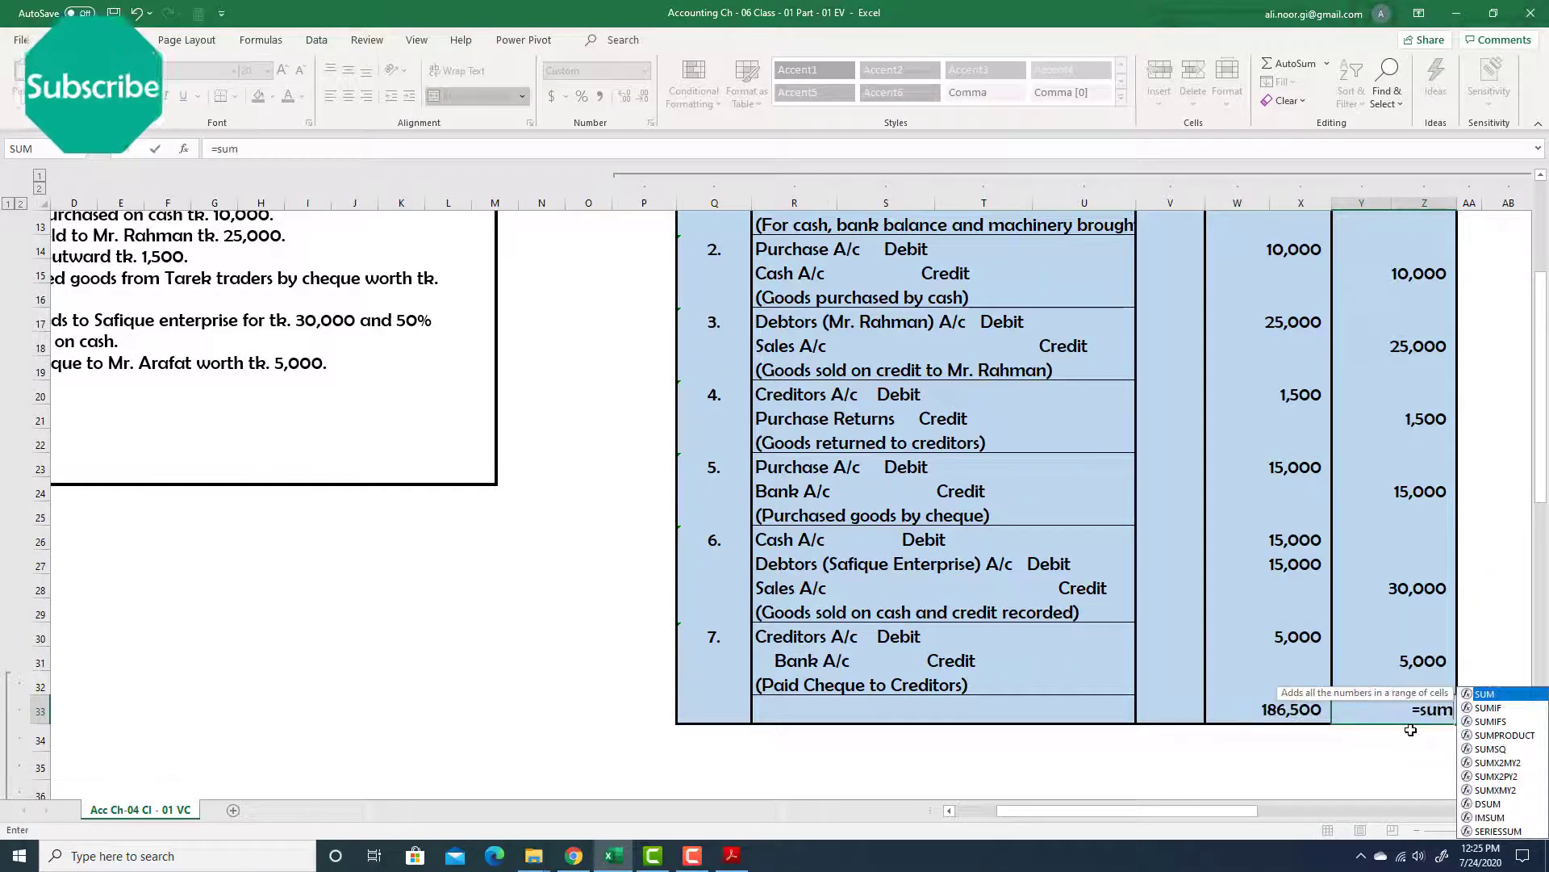
{"action": "type", "text": "("}
{"action": "scroll", "coordinate": [1477, 394], "scroll_direction": "up", "scroll_amount": 2}
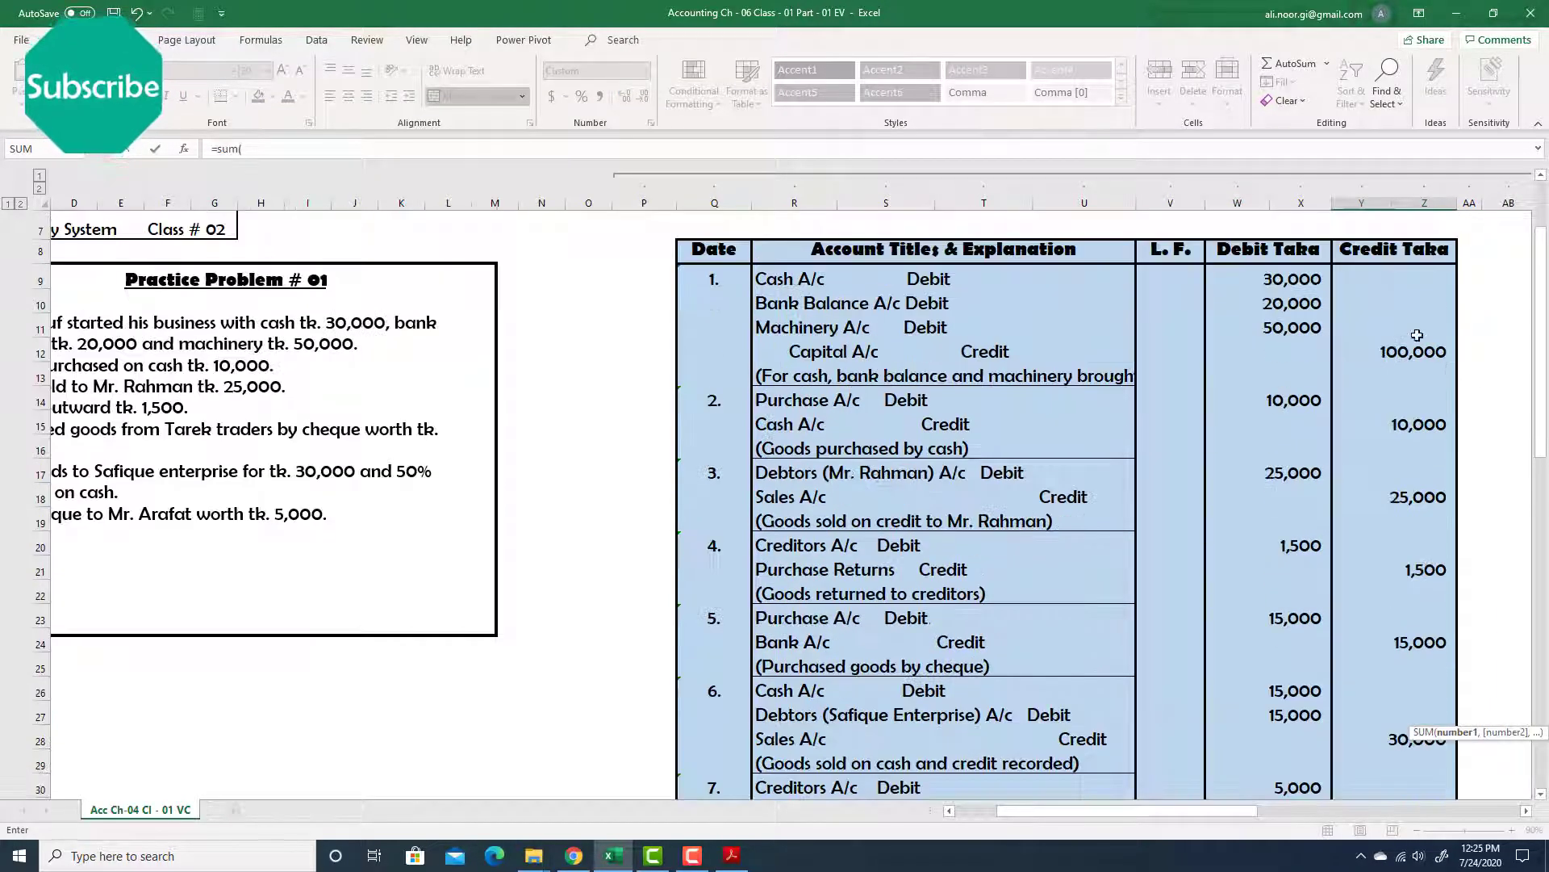
{"action": "left_click_drag", "start_coordinate": [1376, 282], "coordinate": [1422, 743]}
{"action": "key", "text": "Return"}
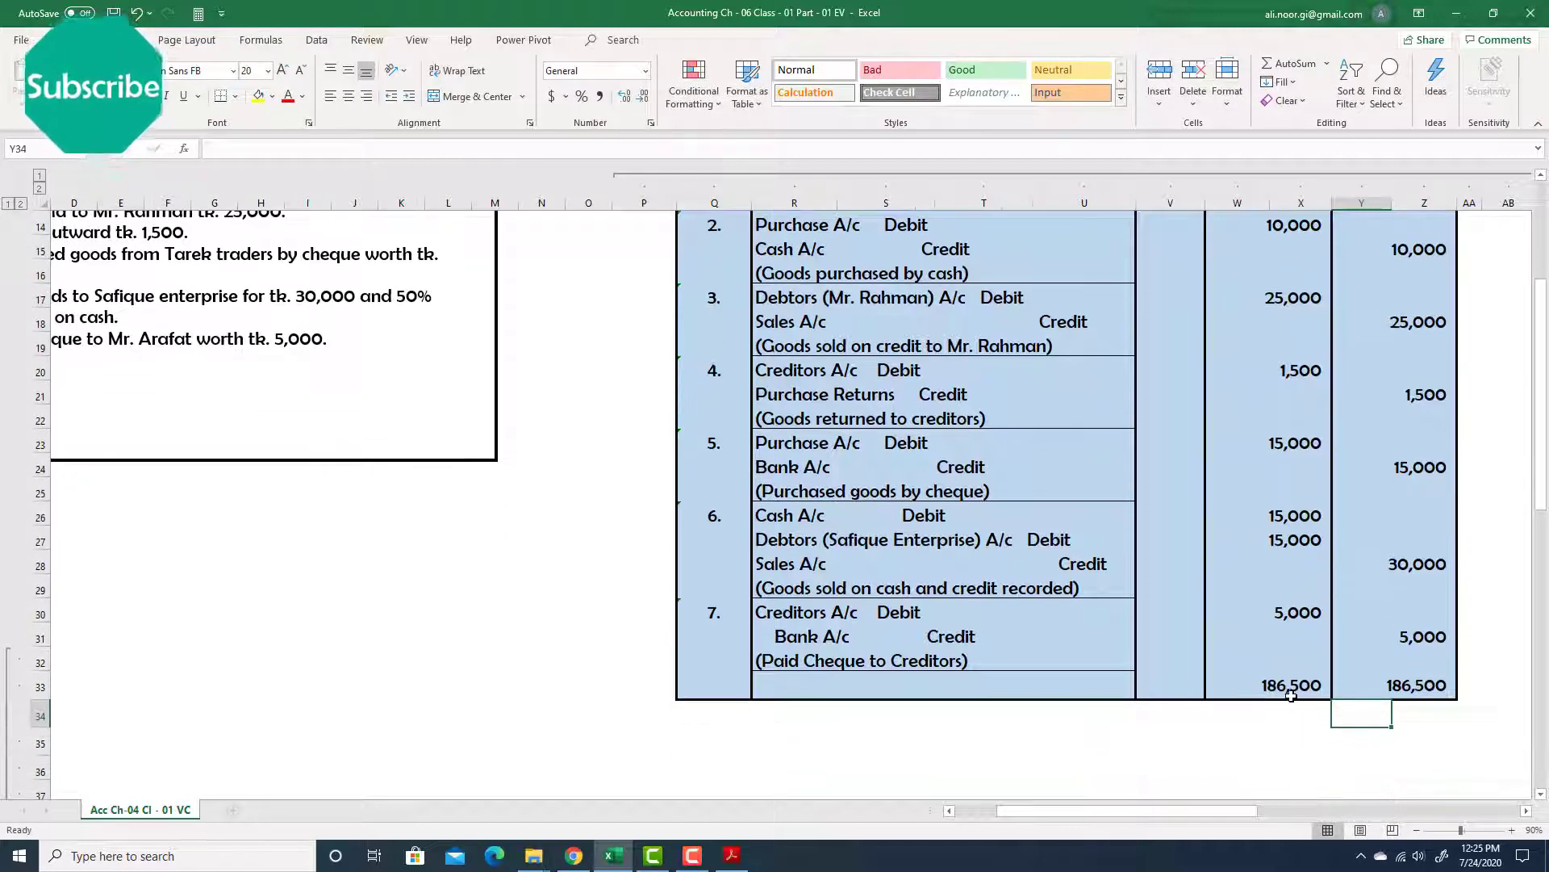
Compare the debit and credit column totals in the journal's last row.
{"action": "left_click", "coordinate": [1292, 688]}
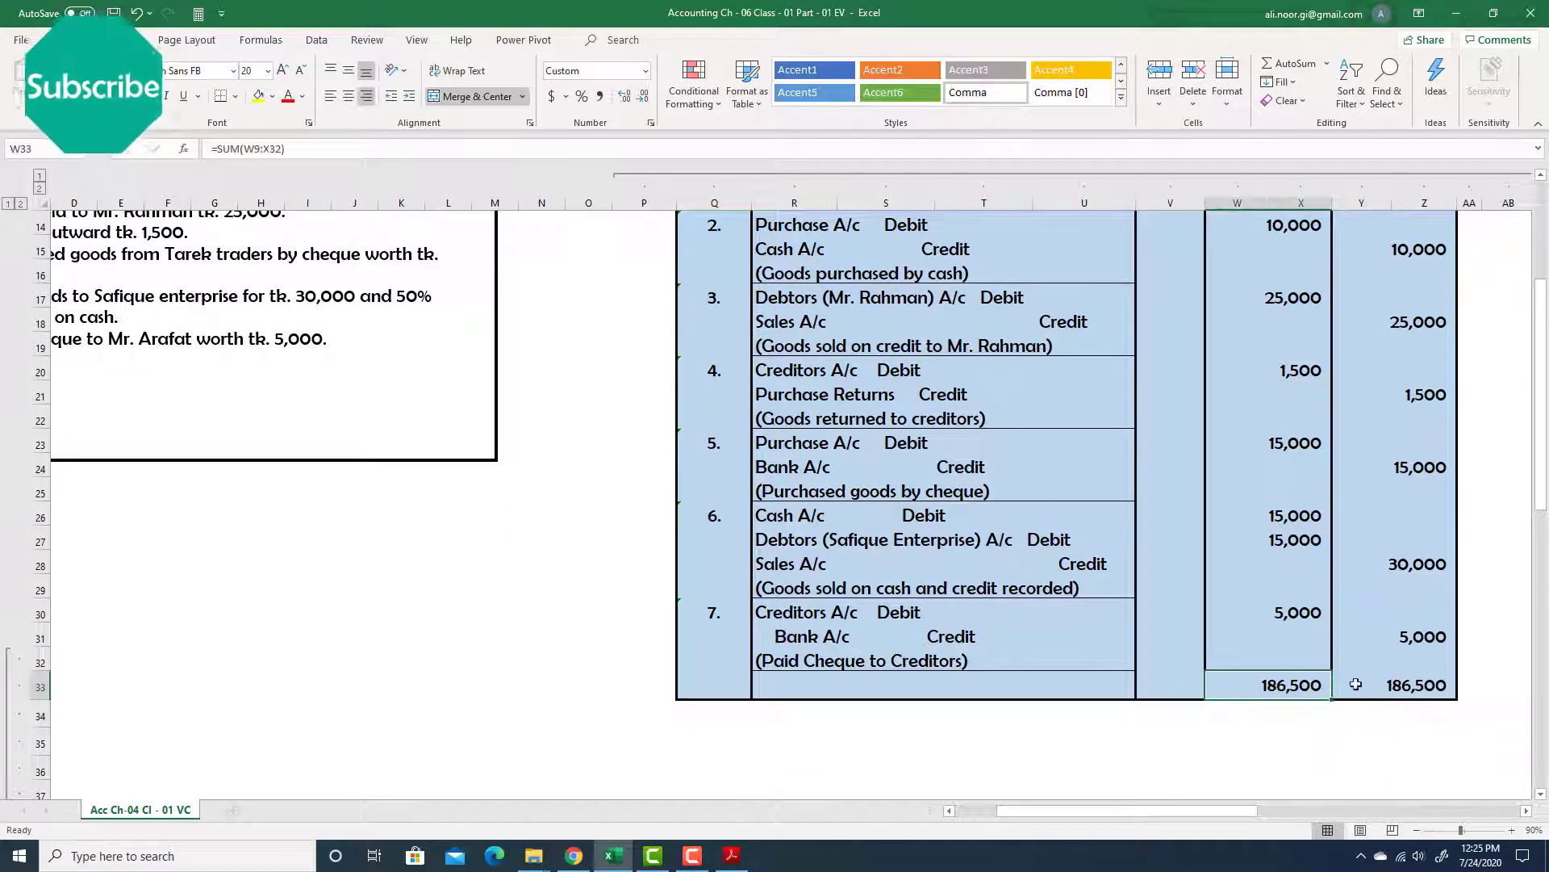
{"action": "scroll", "coordinate": [1356, 694], "scroll_direction": "up", "scroll_amount": 2}
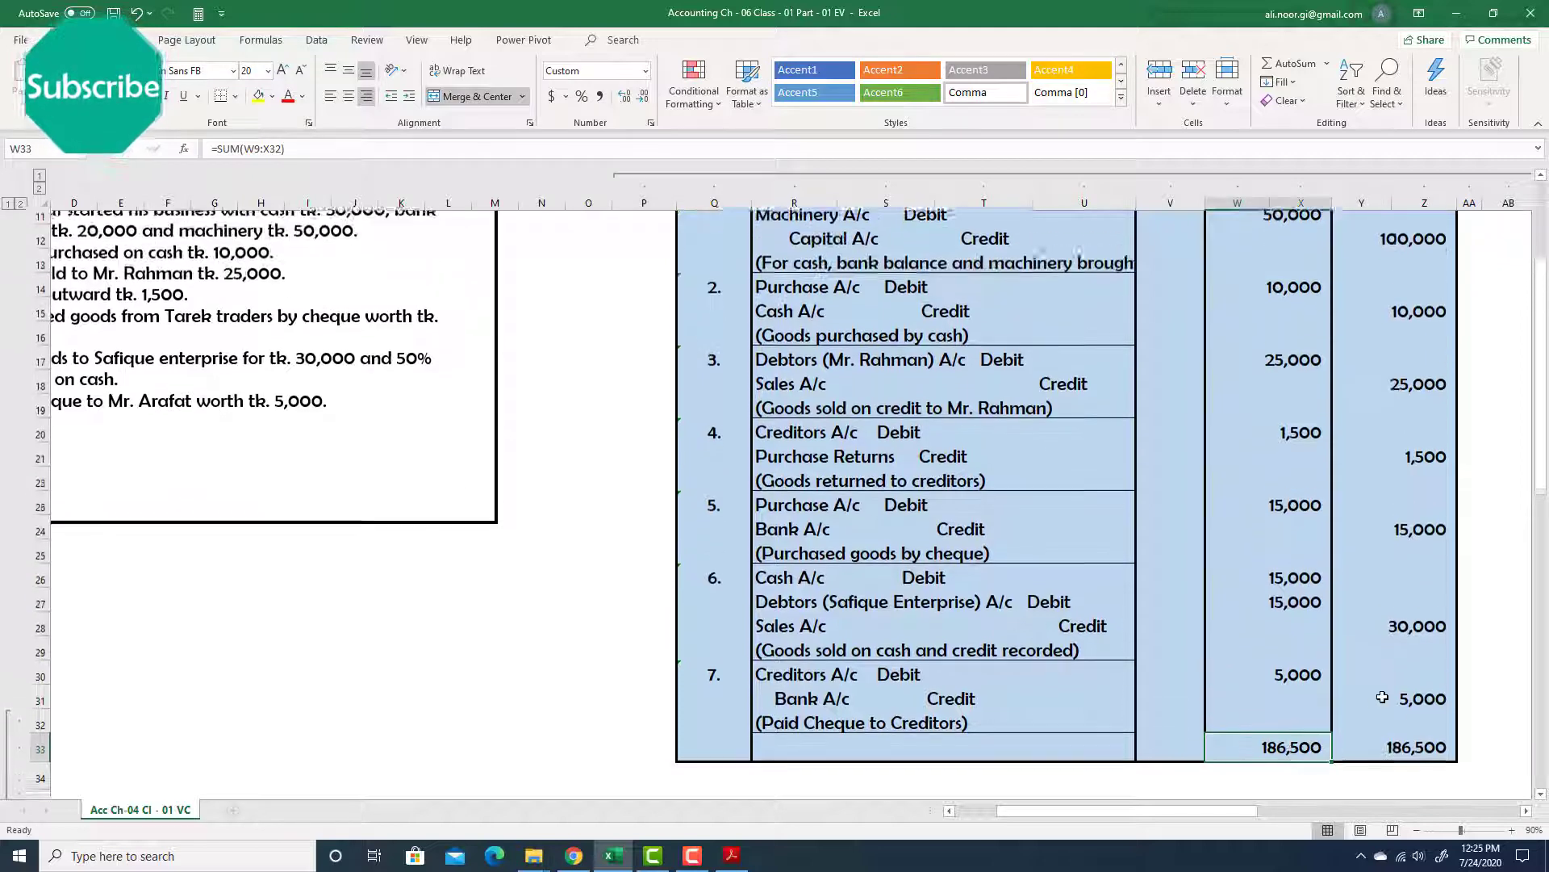
{"action": "scroll", "coordinate": [1356, 702], "scroll_direction": "down", "scroll_amount": 2}
{"action": "scroll", "coordinate": [1356, 703], "scroll_direction": "down", "scroll_amount": 1}
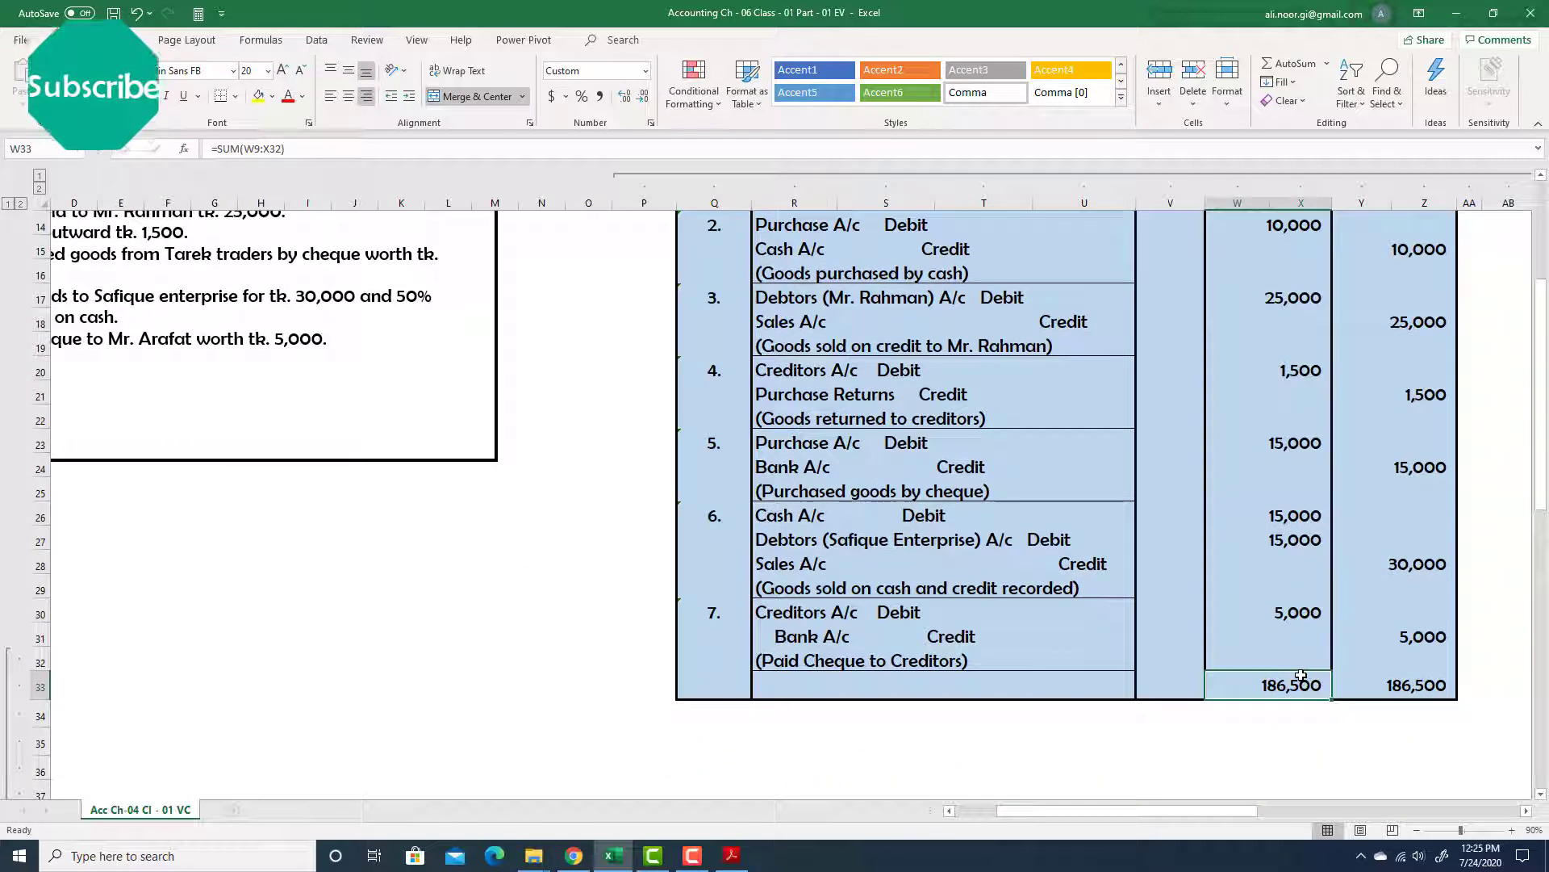
{"action": "left_click", "coordinate": [1388, 687]}
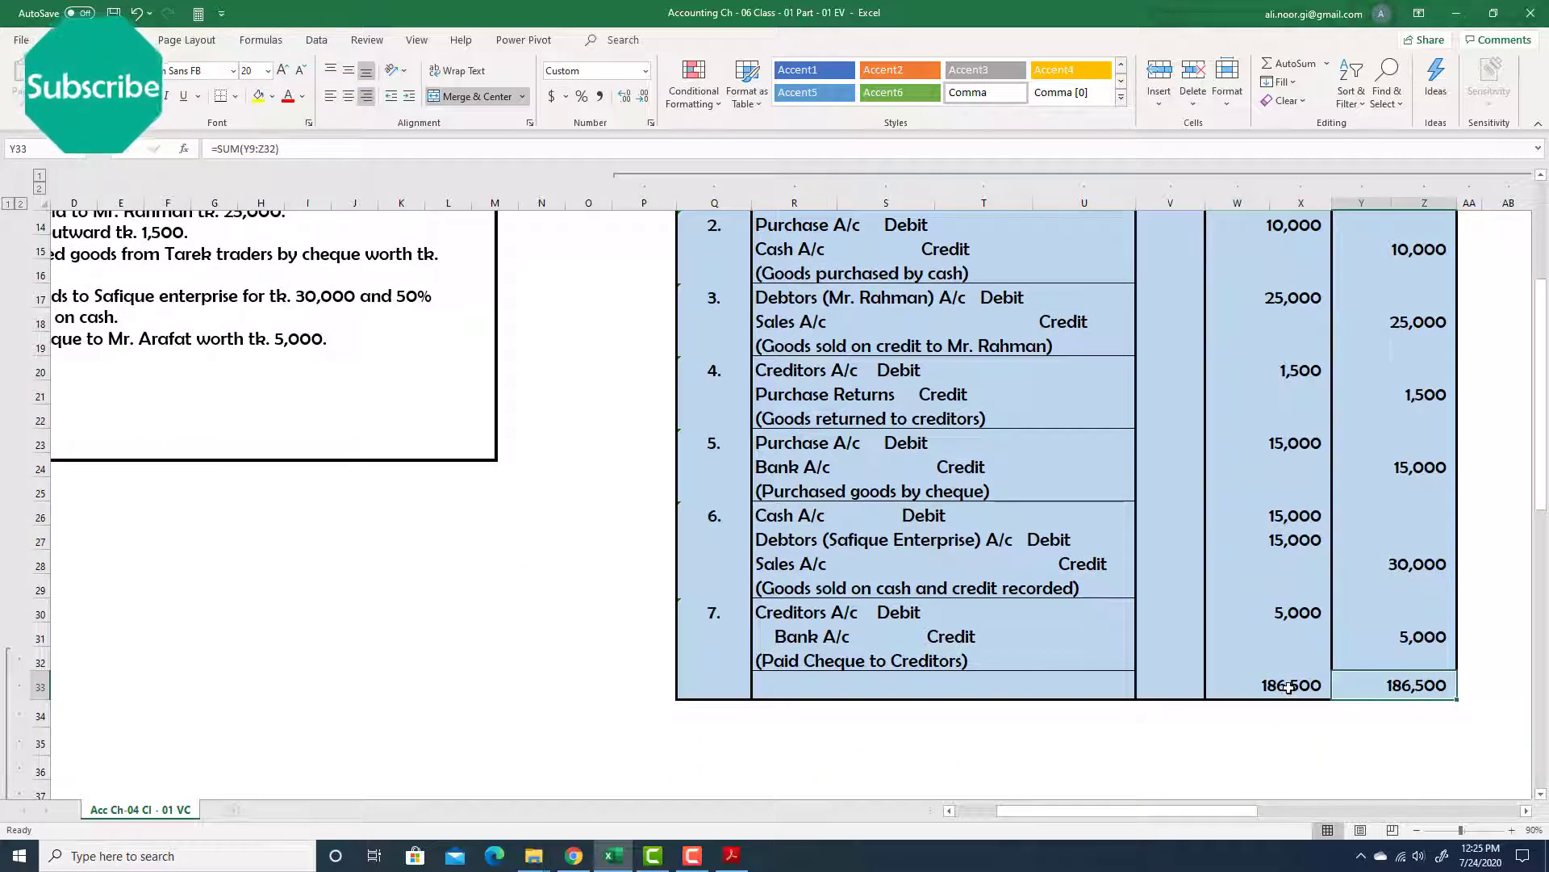
{"action": "left_click", "coordinate": [1287, 687]}
{"action": "scroll", "coordinate": [1315, 726], "scroll_direction": "up", "scroll_amount": 1}
{"action": "scroll", "coordinate": [1308, 726], "scroll_direction": "down", "scroll_amount": 2}
{"action": "scroll", "coordinate": [1304, 726], "scroll_direction": "up", "scroll_amount": 1}
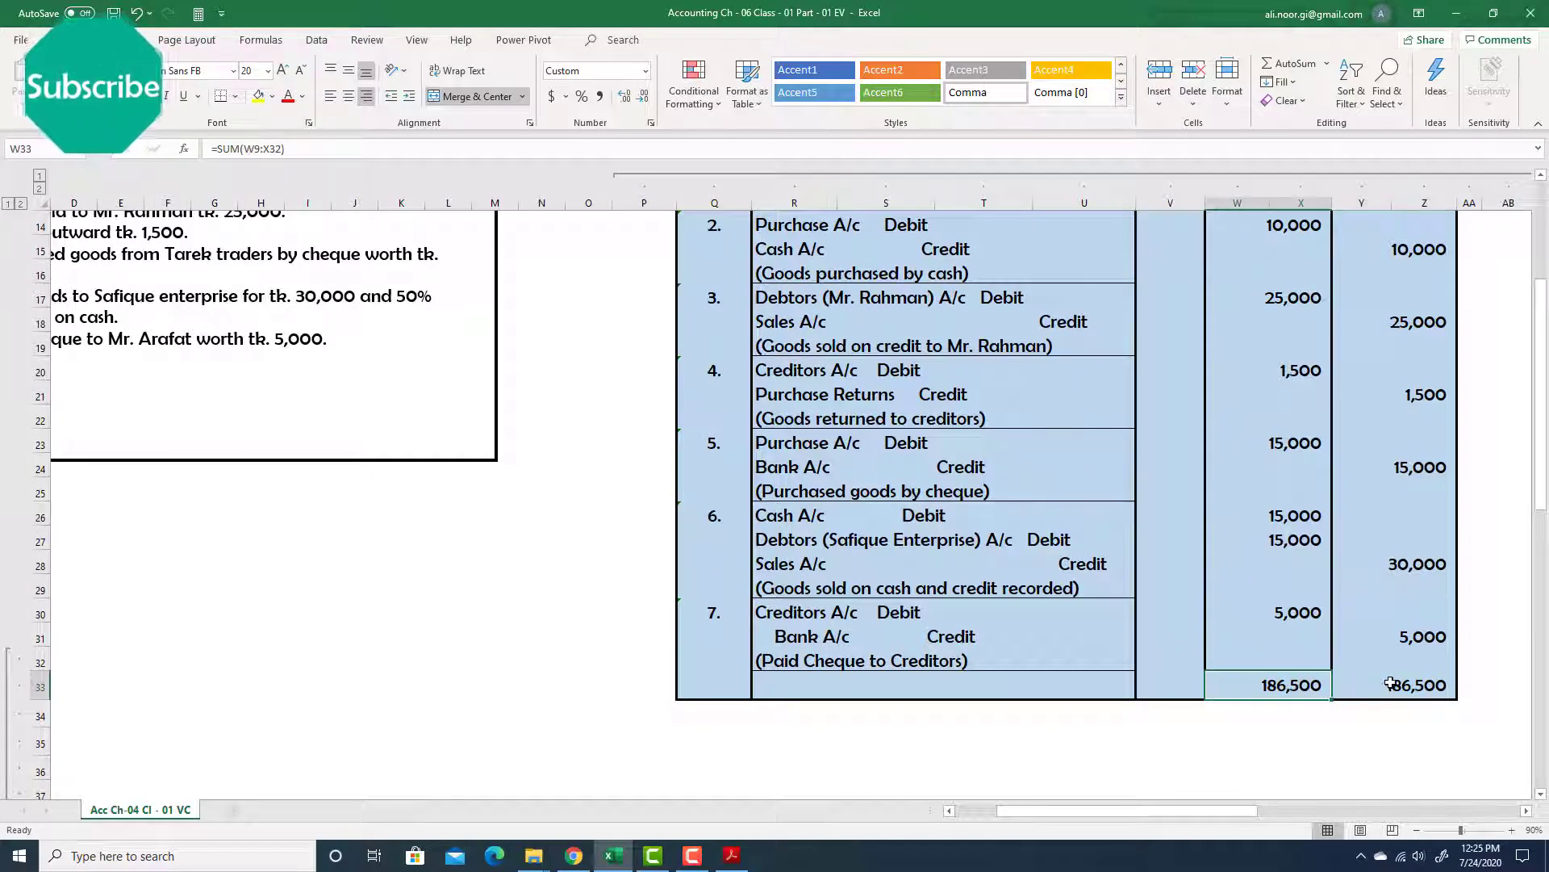
Apply a double underline to both the debit total and the credit total in row 33.
{"action": "left_click", "coordinate": [197, 97]}
{"action": "left_click", "coordinate": [234, 138]}
{"action": "left_click", "coordinate": [1402, 688]}
{"action": "left_click", "coordinate": [184, 96]}
{"action": "left_click", "coordinate": [1110, 715]}
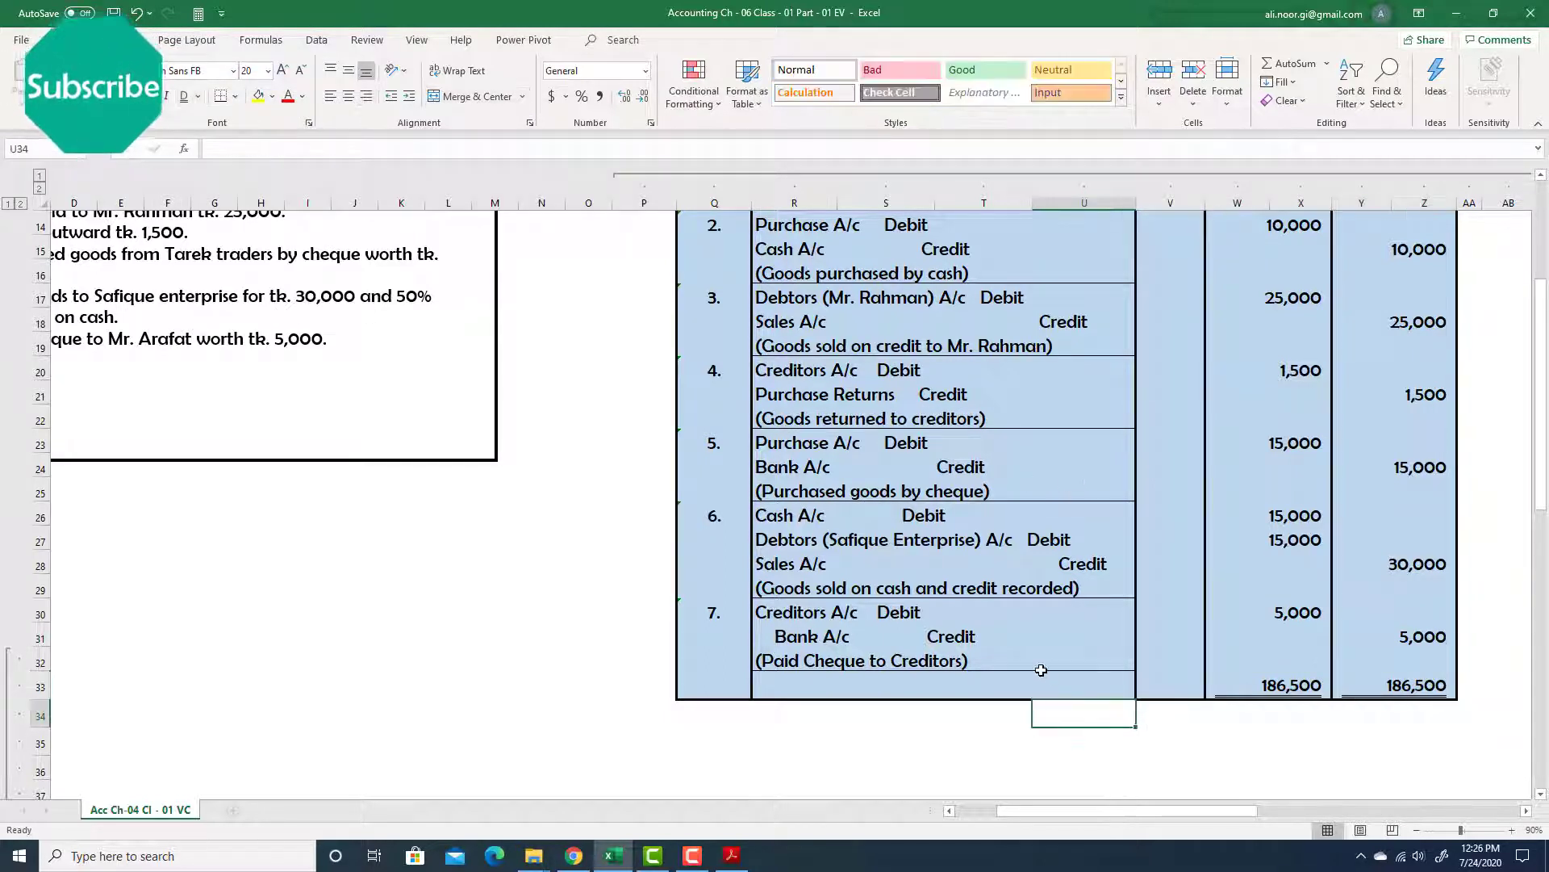
Review the completed journal from the first entry through to the double-underlined totals.
{"action": "scroll", "coordinate": [1041, 669], "scroll_direction": "up", "scroll_amount": 3}
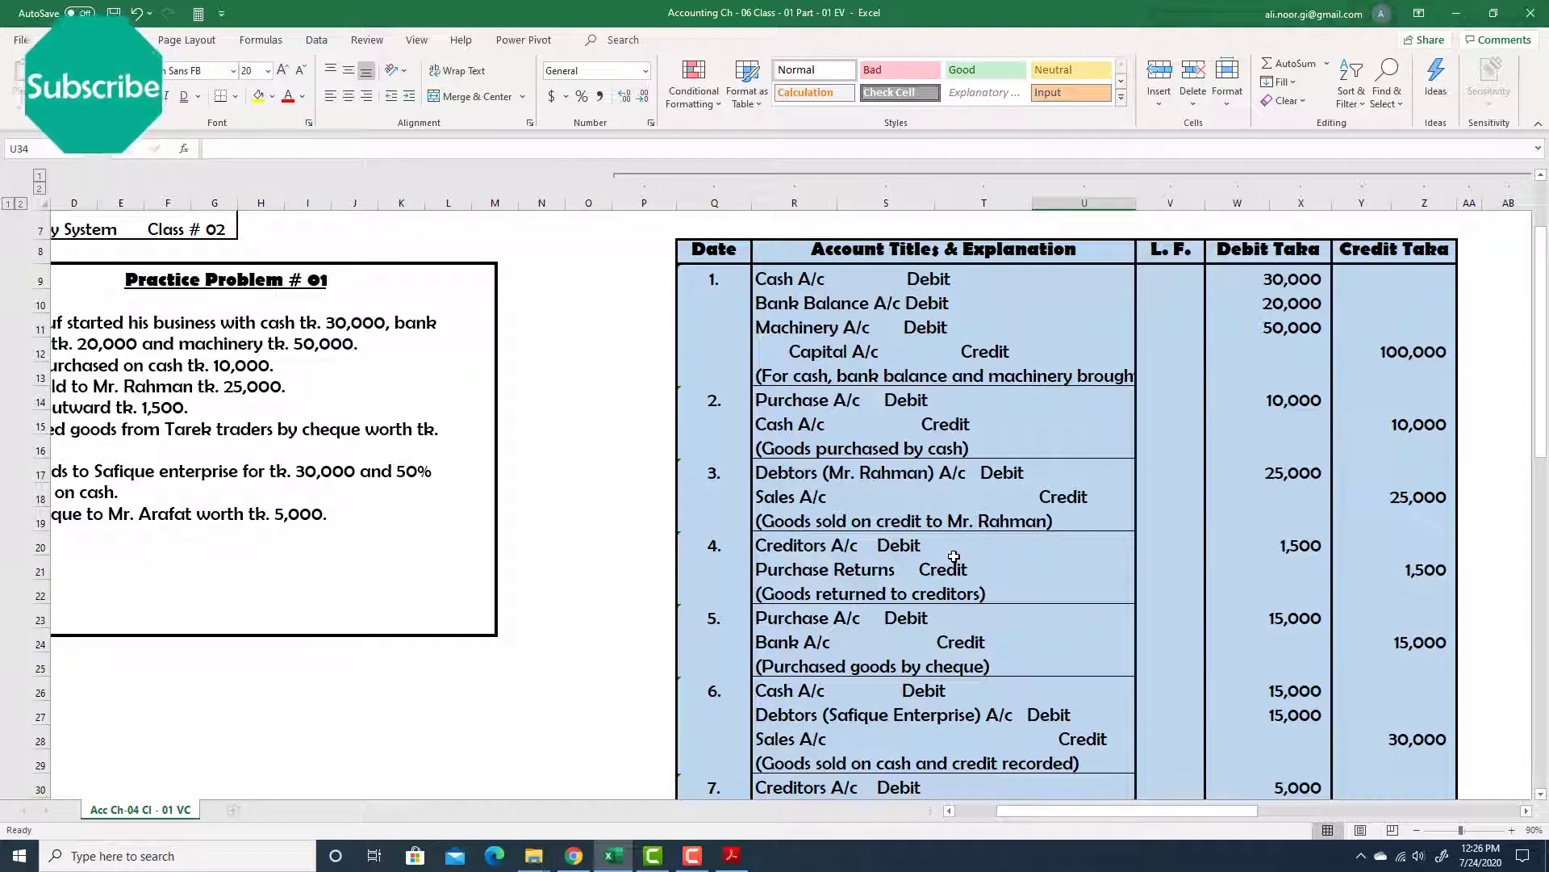
{"action": "scroll", "coordinate": [954, 556], "scroll_direction": "down", "scroll_amount": 2}
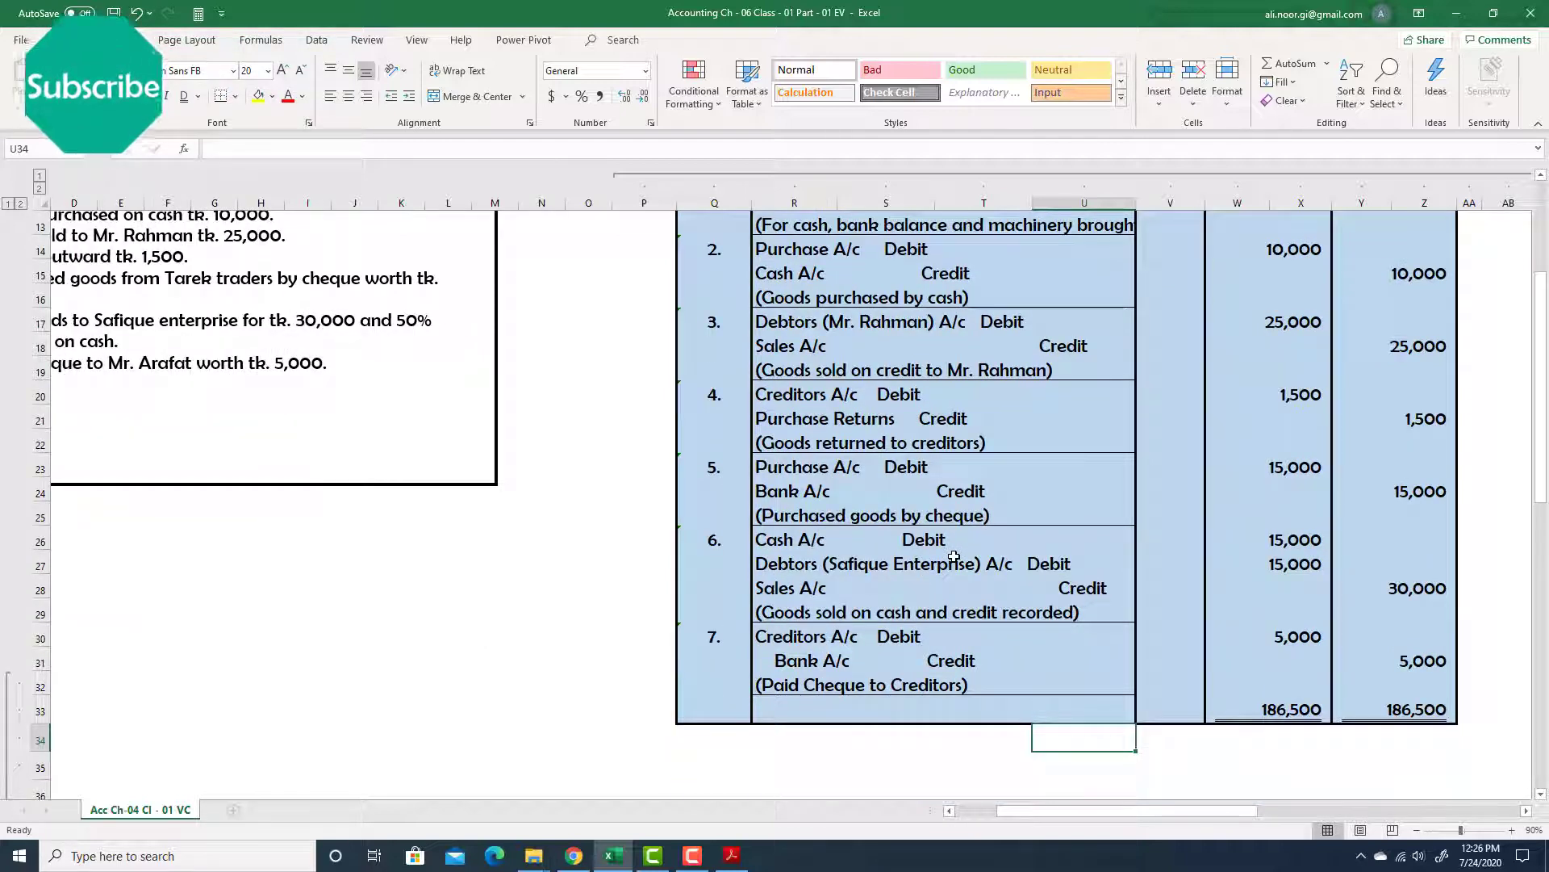
{"action": "scroll", "coordinate": [954, 556], "scroll_direction": "up", "scroll_amount": 1}
{"action": "scroll", "coordinate": [945, 549], "scroll_direction": "up", "scroll_amount": 1}
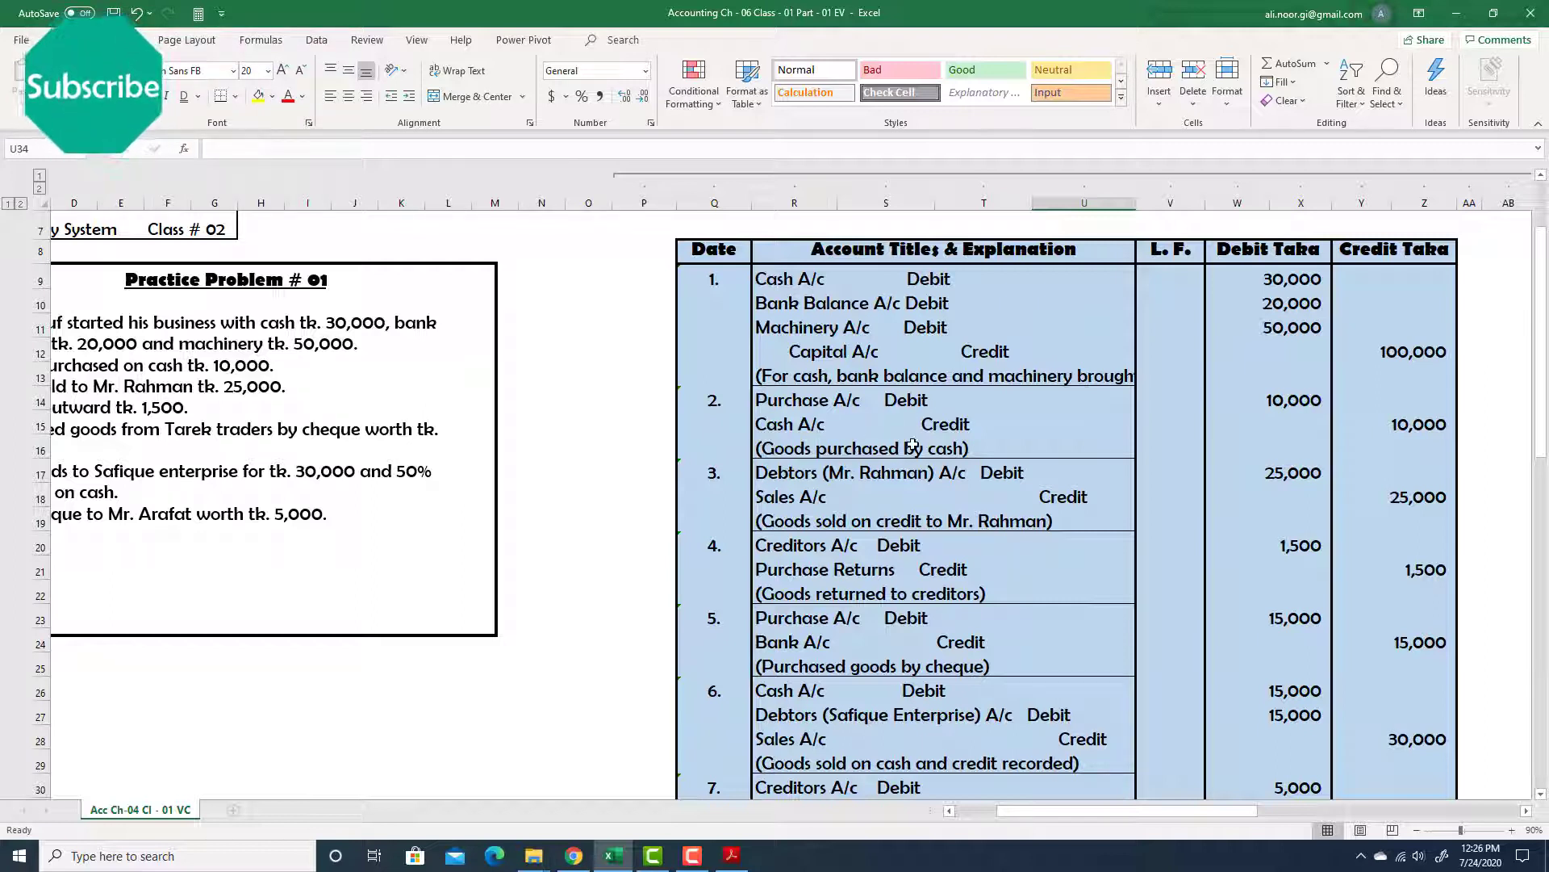
{"action": "scroll", "coordinate": [911, 445], "scroll_direction": "down", "scroll_amount": 2}
{"action": "scroll", "coordinate": [910, 444], "scroll_direction": "down", "scroll_amount": 1}
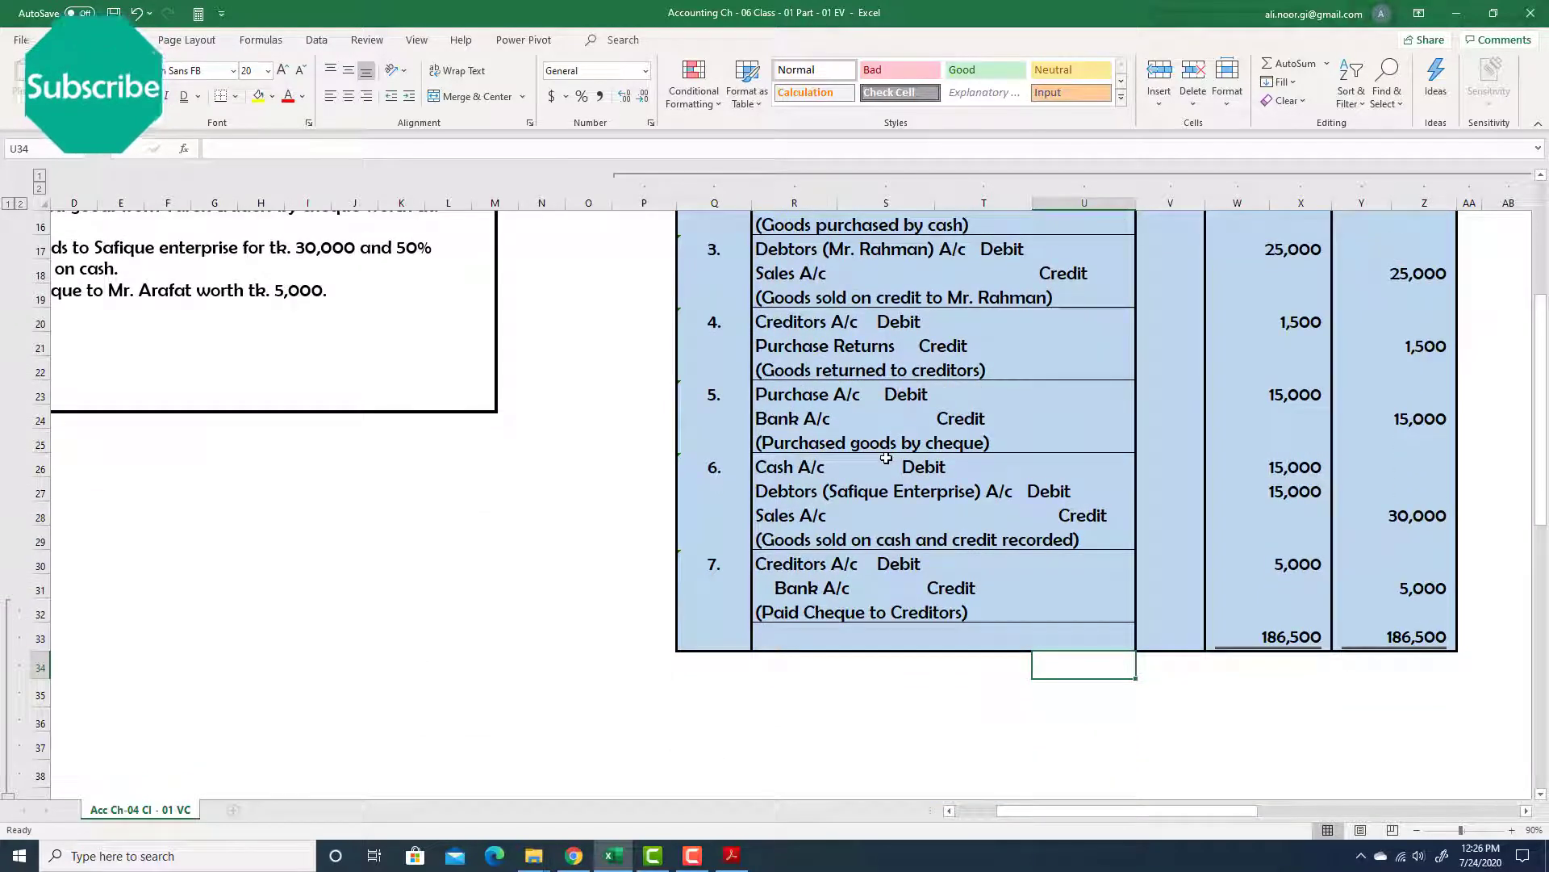
{"action": "scroll", "coordinate": [835, 505], "scroll_direction": "up", "scroll_amount": 2}
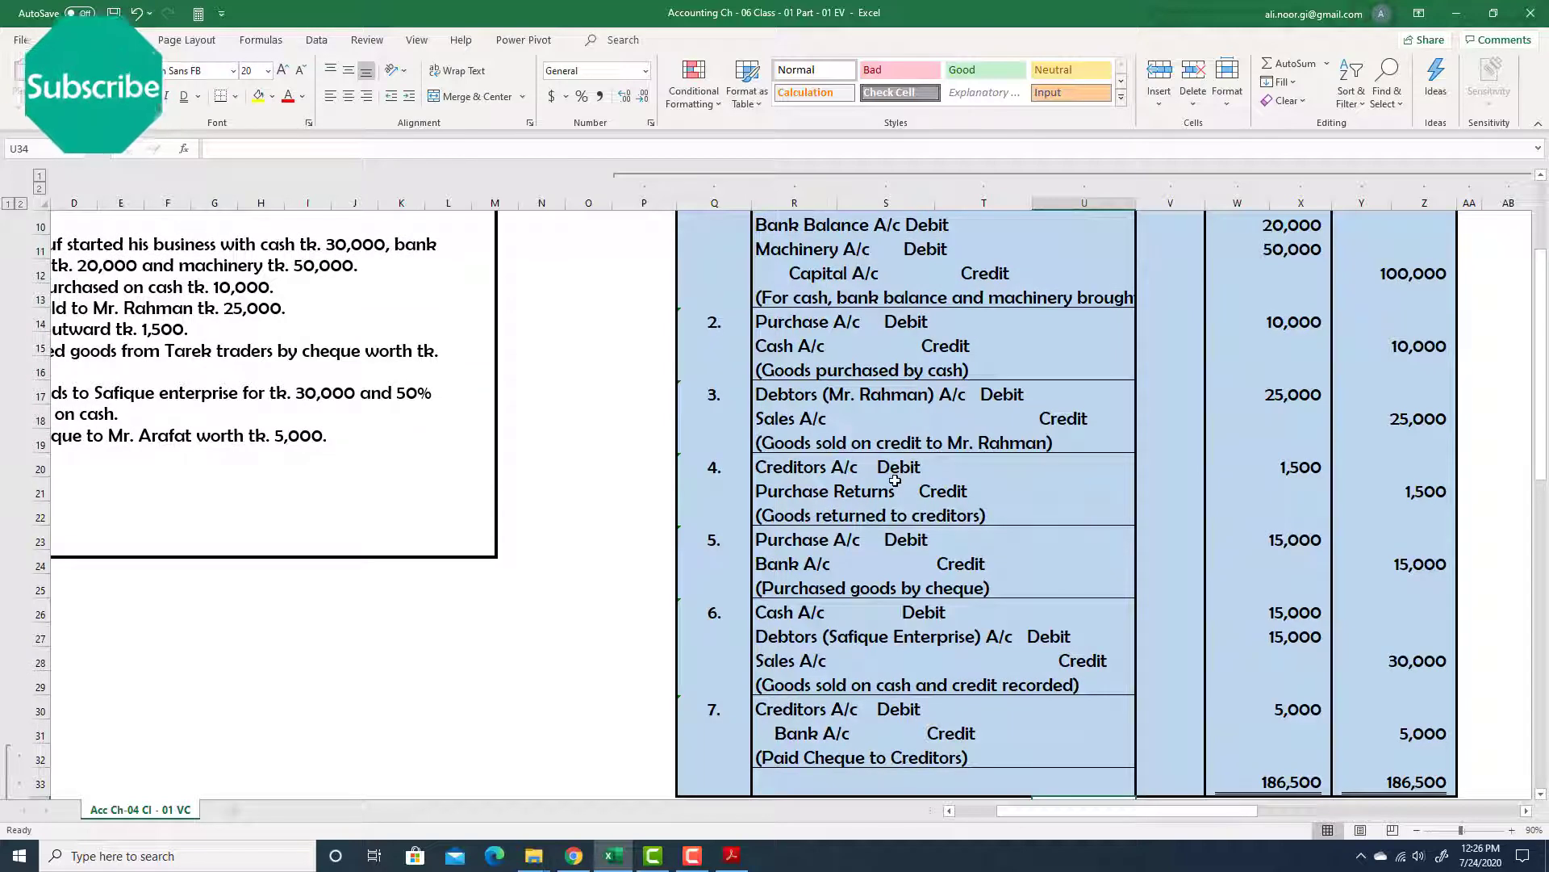
{"action": "scroll", "coordinate": [891, 481], "scroll_direction": "up", "scroll_amount": 2}
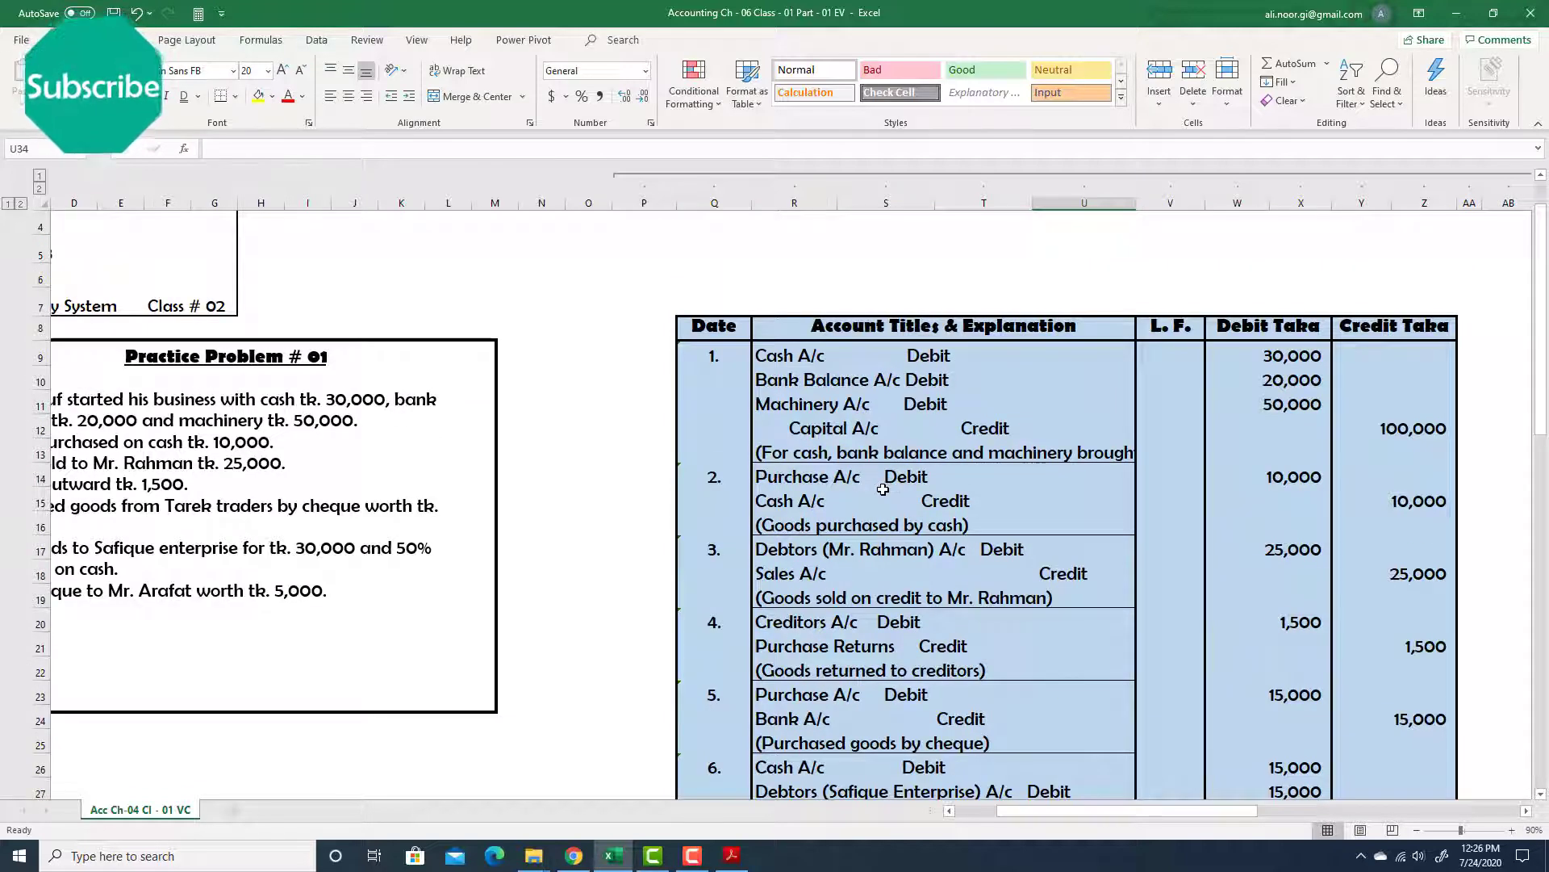
{"action": "scroll", "coordinate": [876, 496], "scroll_direction": "down", "scroll_amount": 1}
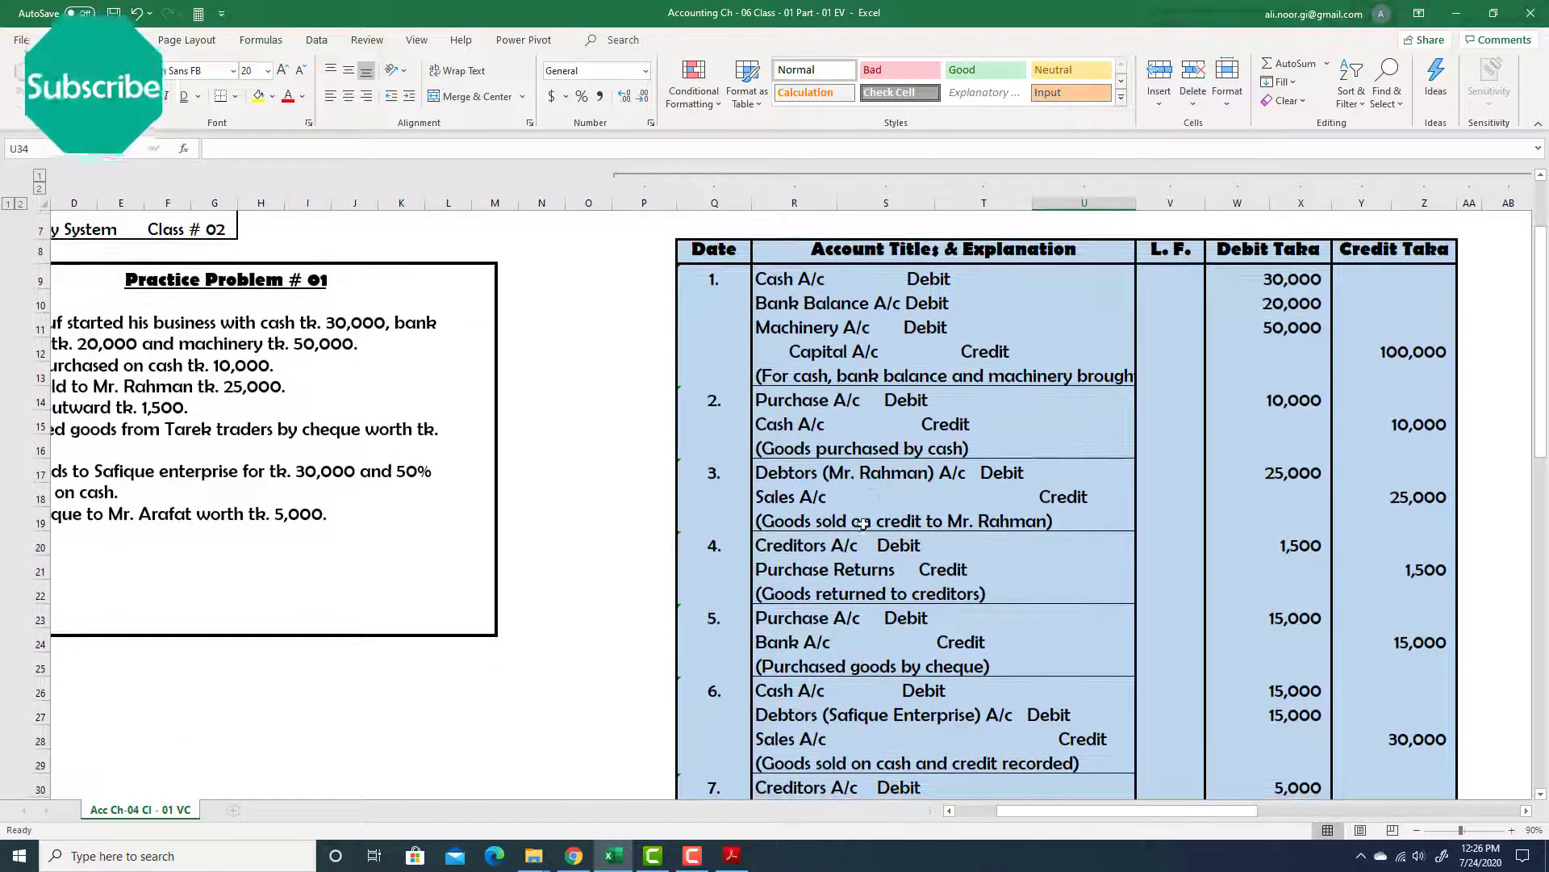